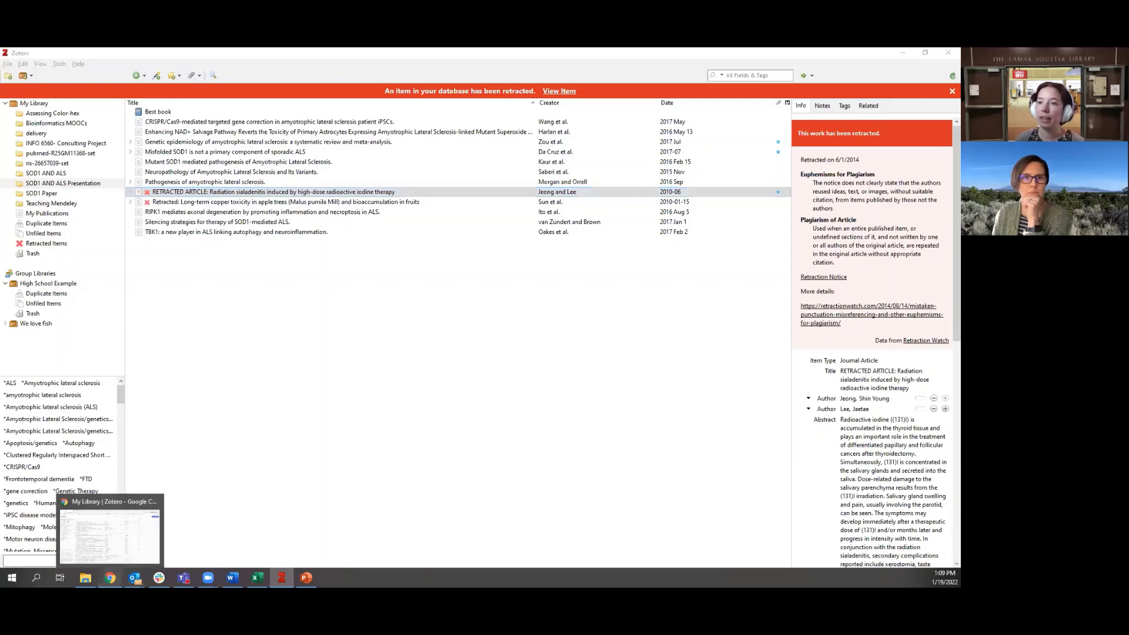
Step: In Chrome, view the web library entry "A Quick Guide for Building a Successful Bioinformatics Community" and the BBS614 PubMed collection
click(110, 577)
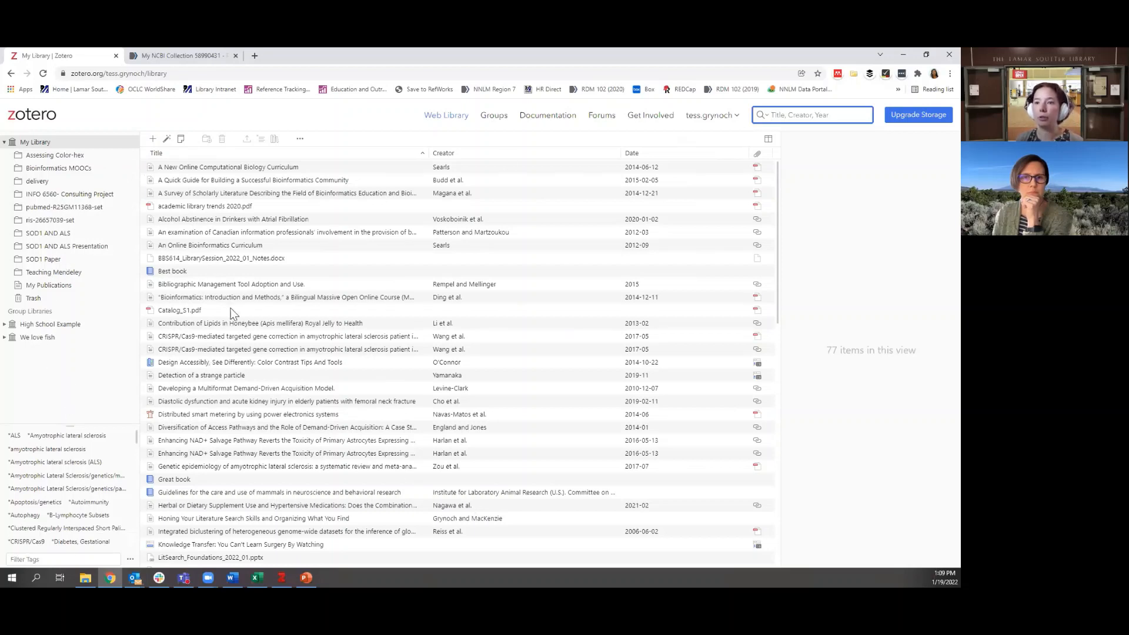
click(207, 181)
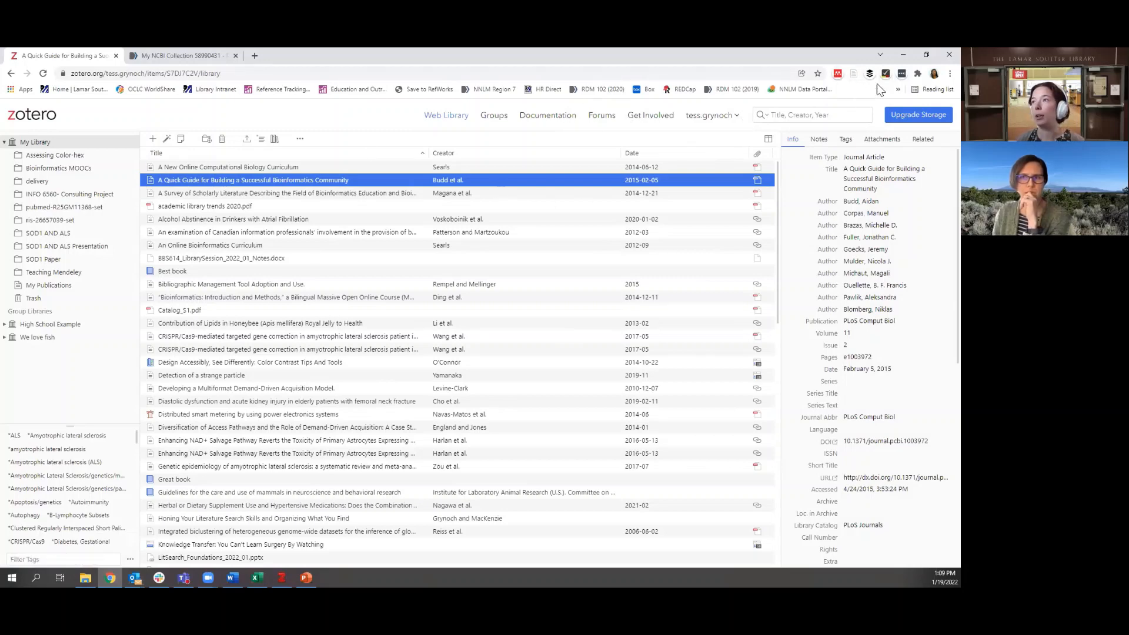
click(189, 54)
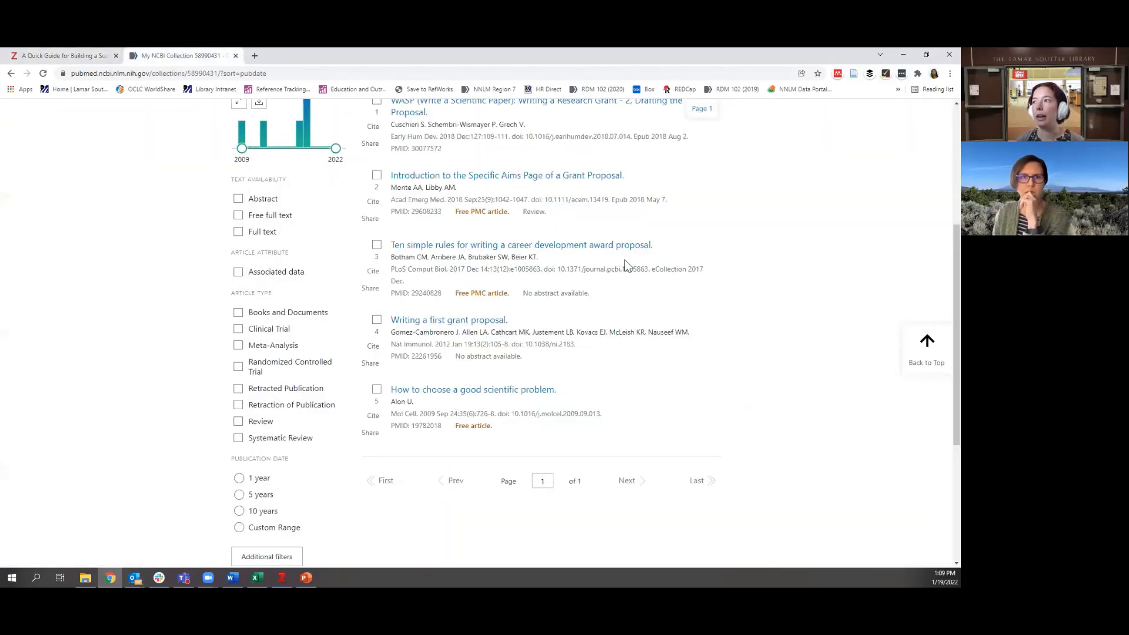
scroll(624, 259, up, 5)
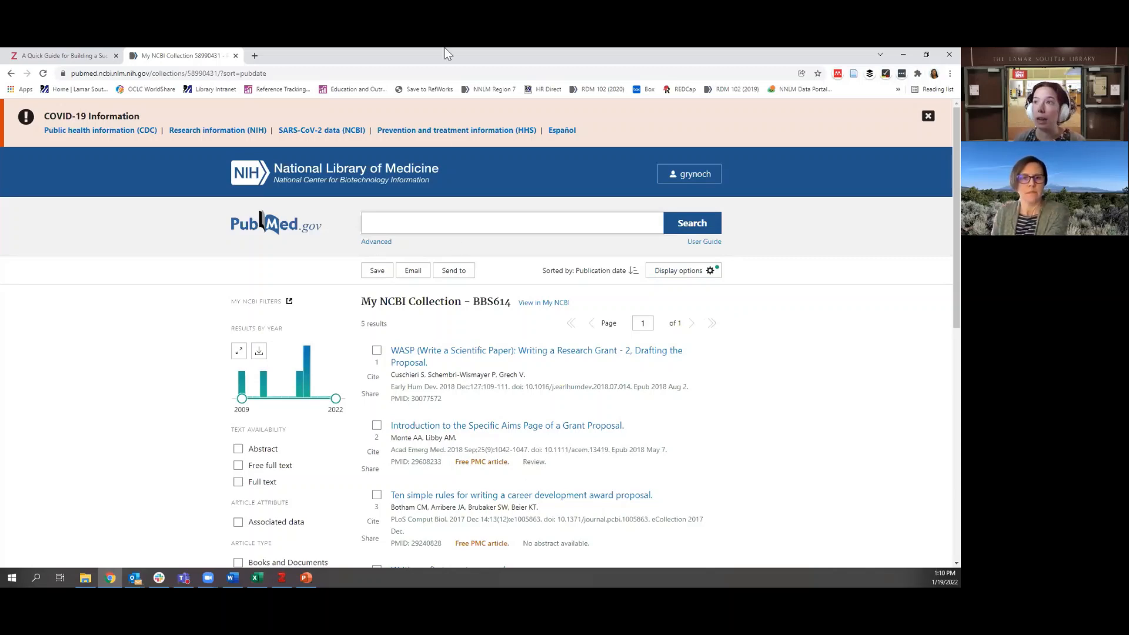
click(59, 52)
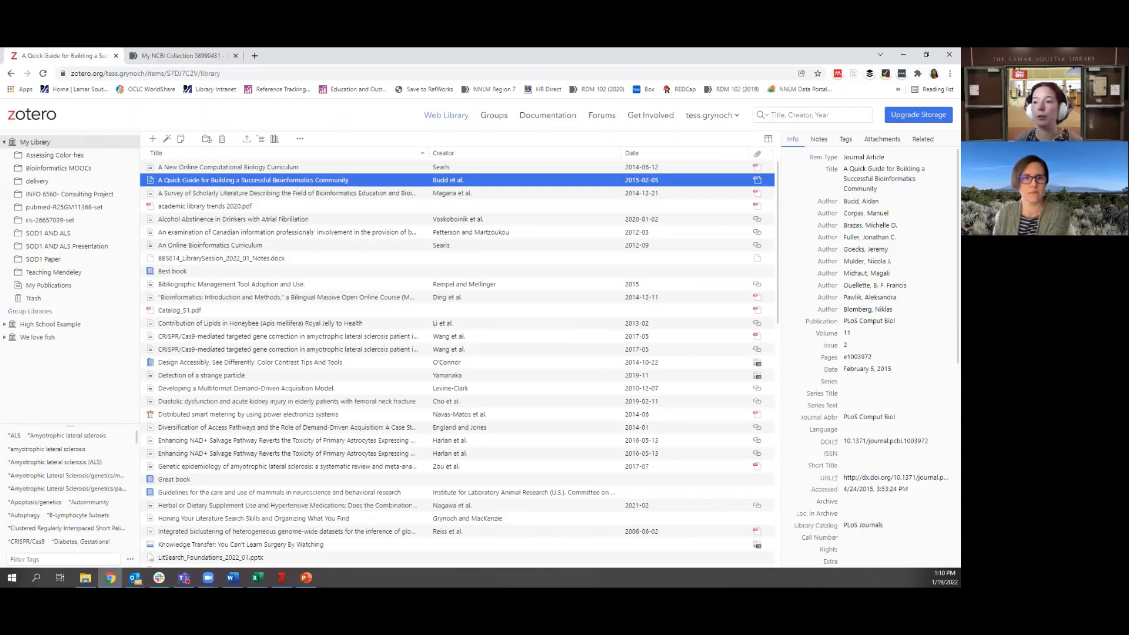
Step: Switch to the Zotero desktop application and look over its available editing commands
click(281, 577)
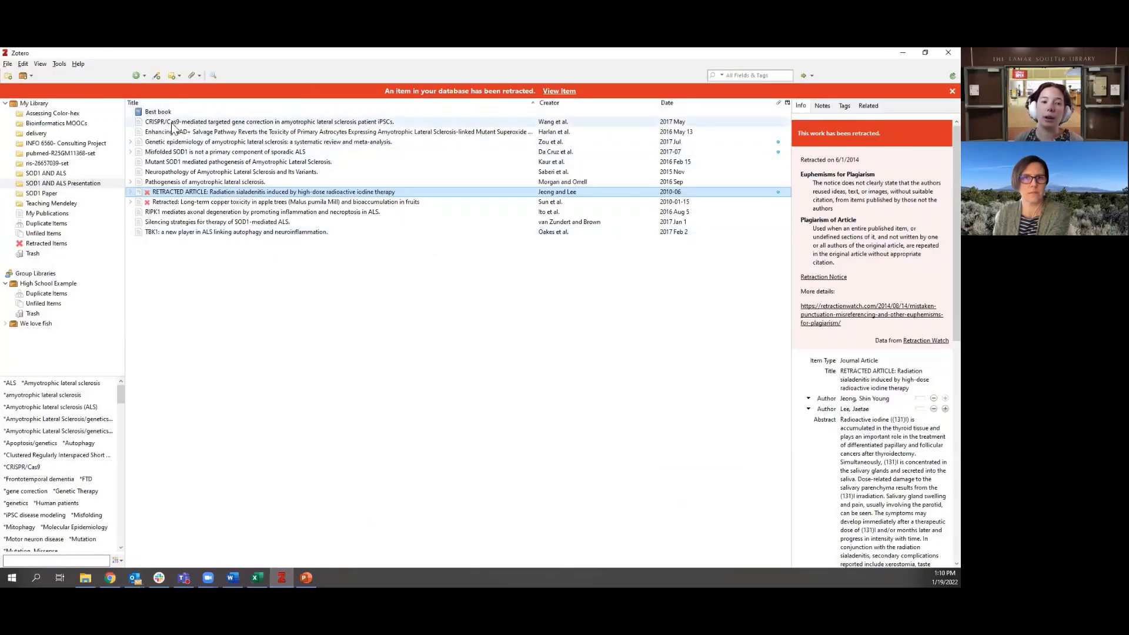
click(59, 64)
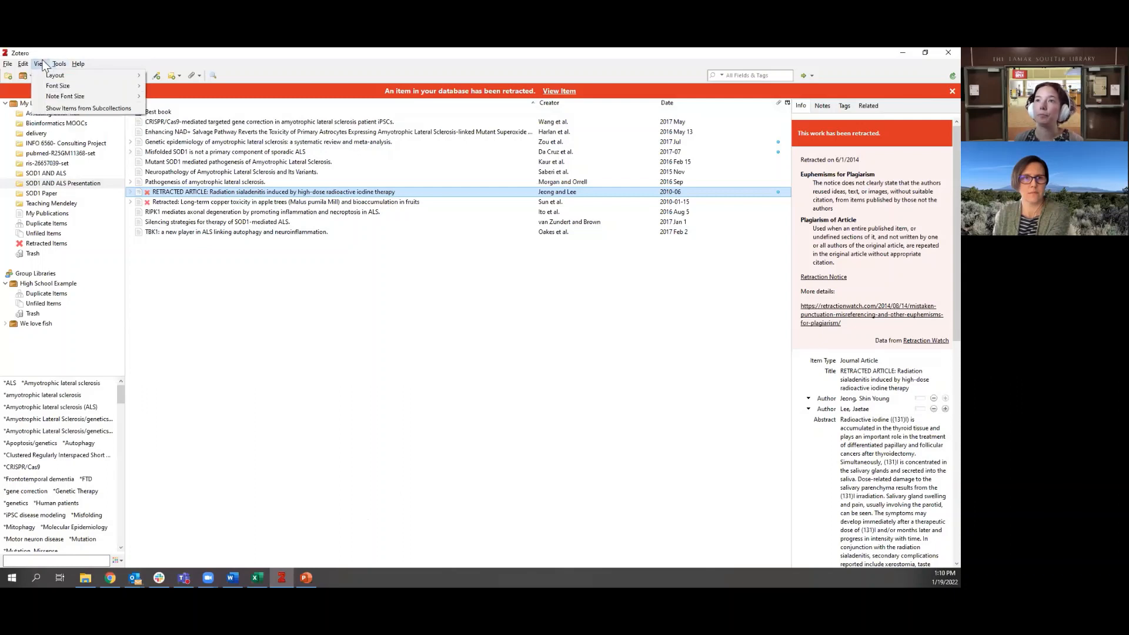
mouse_move(25, 67)
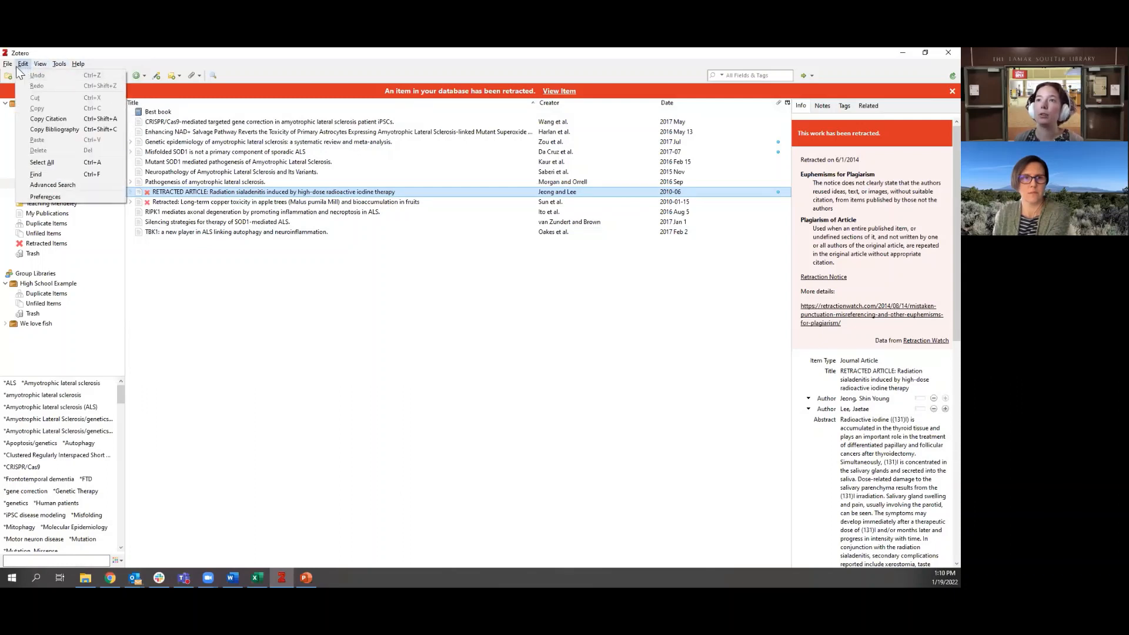
click(8, 65)
click(23, 63)
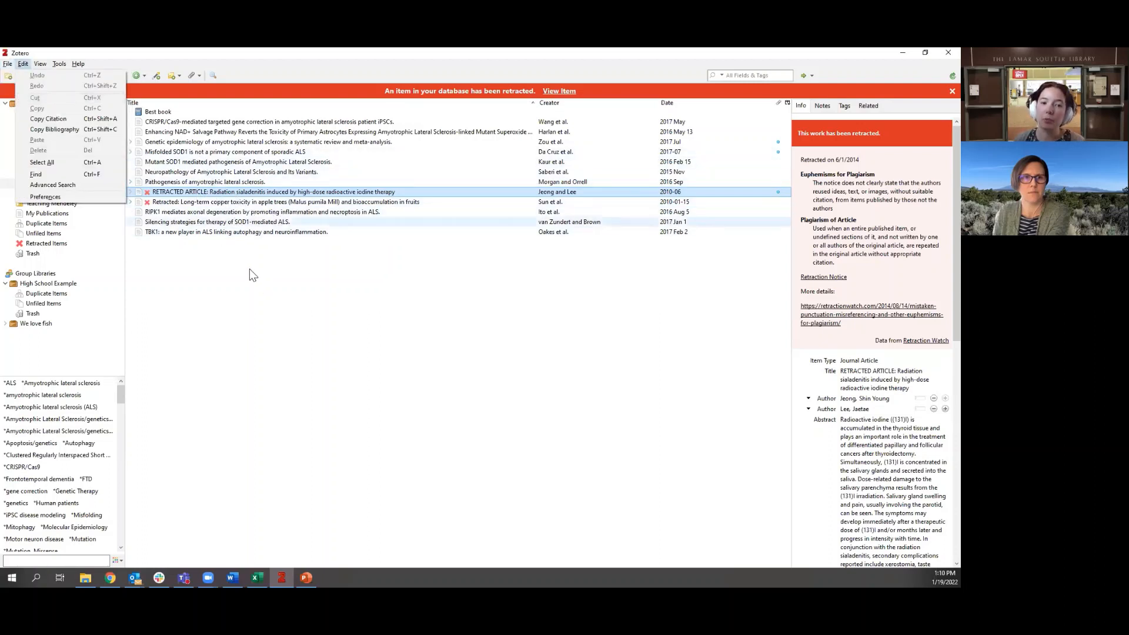
click(324, 305)
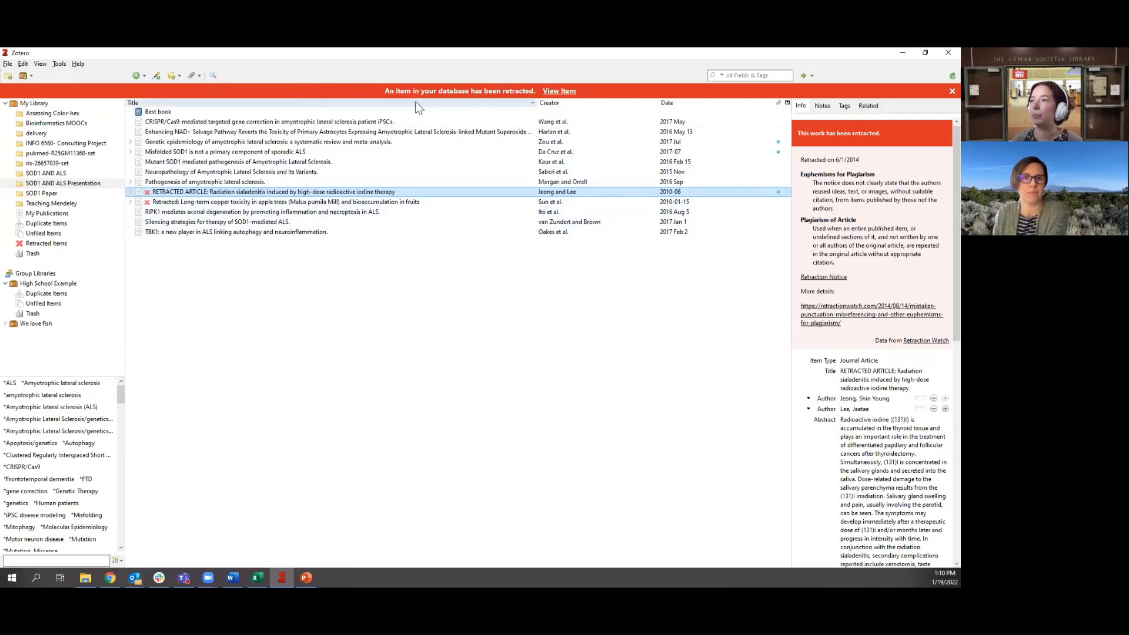
Step: View the retracted item from the retraction alert and open the High School Example group library
click(562, 91)
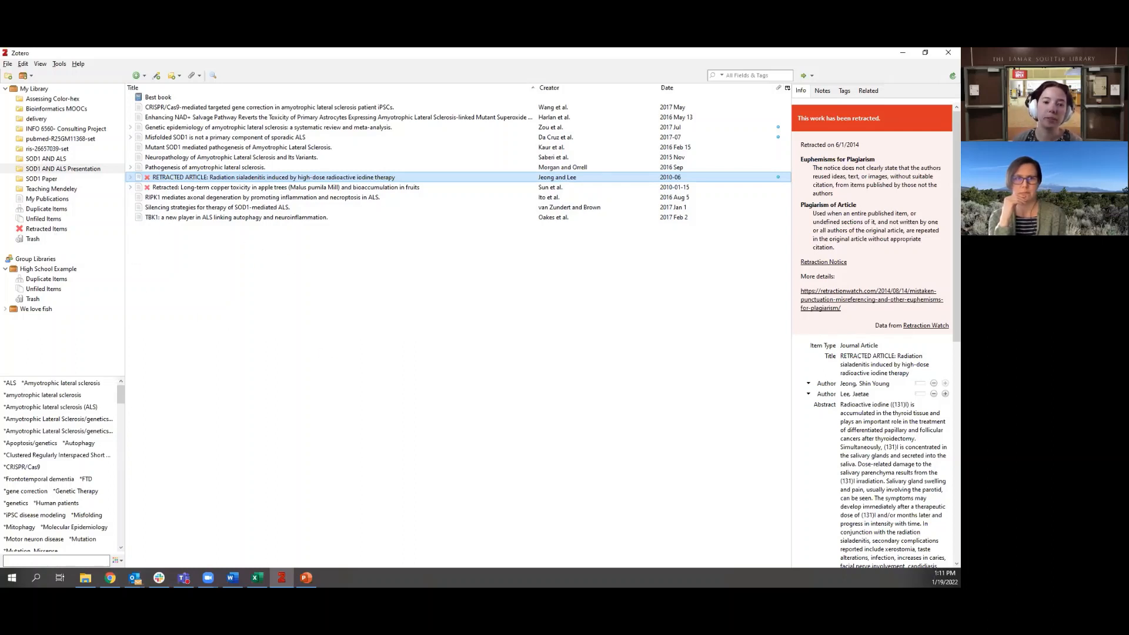
click(53, 271)
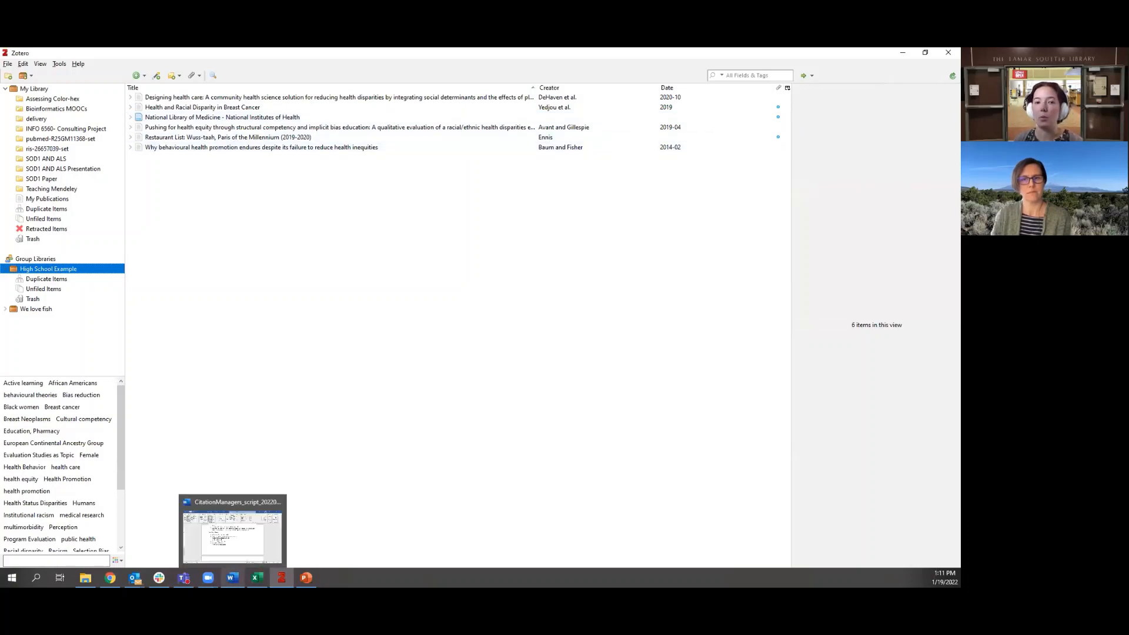
Step: Switch to the blank Word document and start a Zotero citation using American Psychological Association (APA) 7th edition style
mouse_move(233, 577)
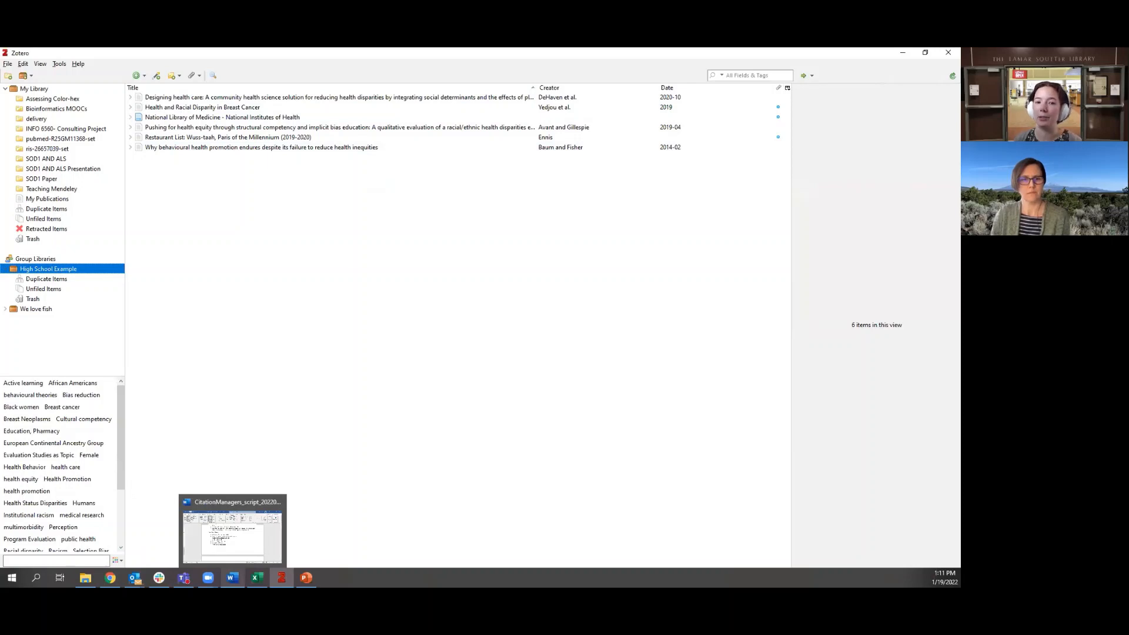
click(233, 577)
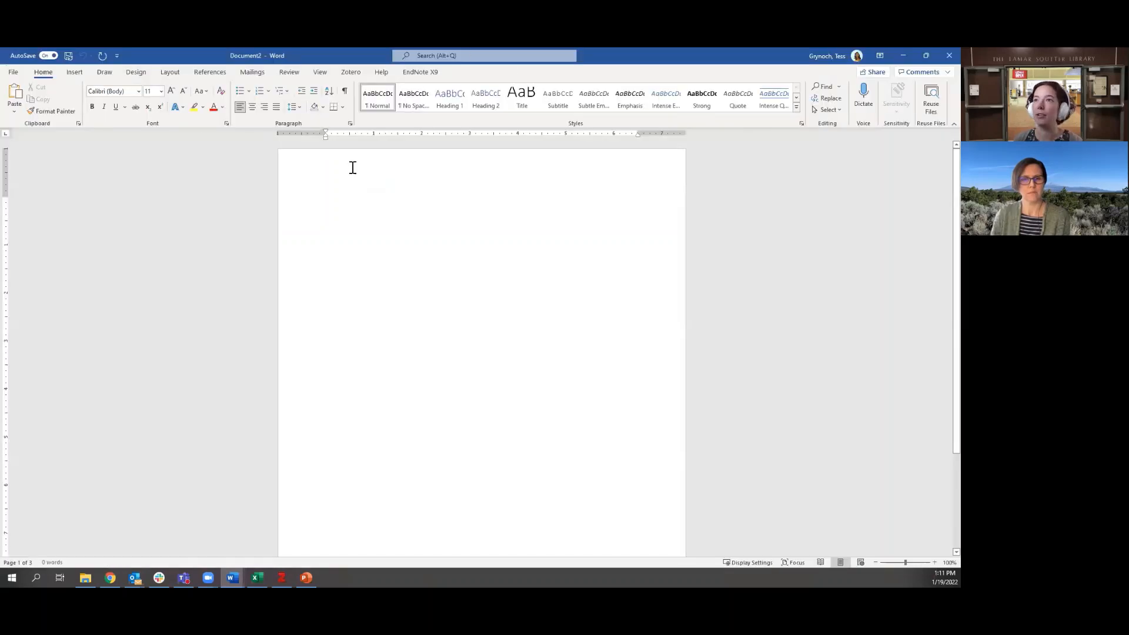
click(351, 71)
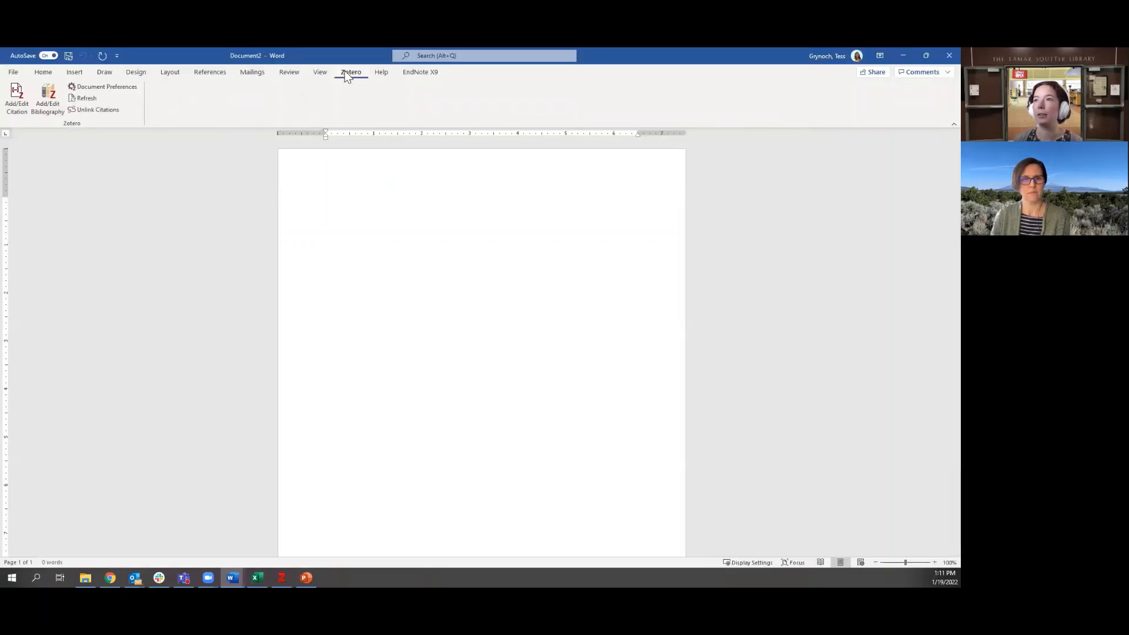
click(16, 104)
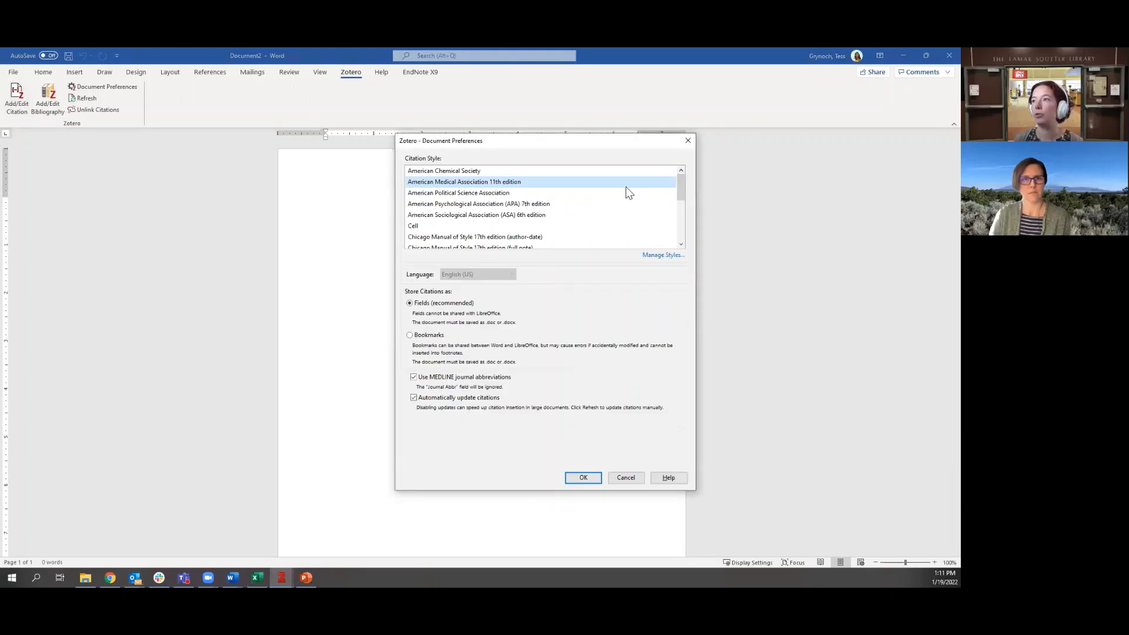
click(505, 205)
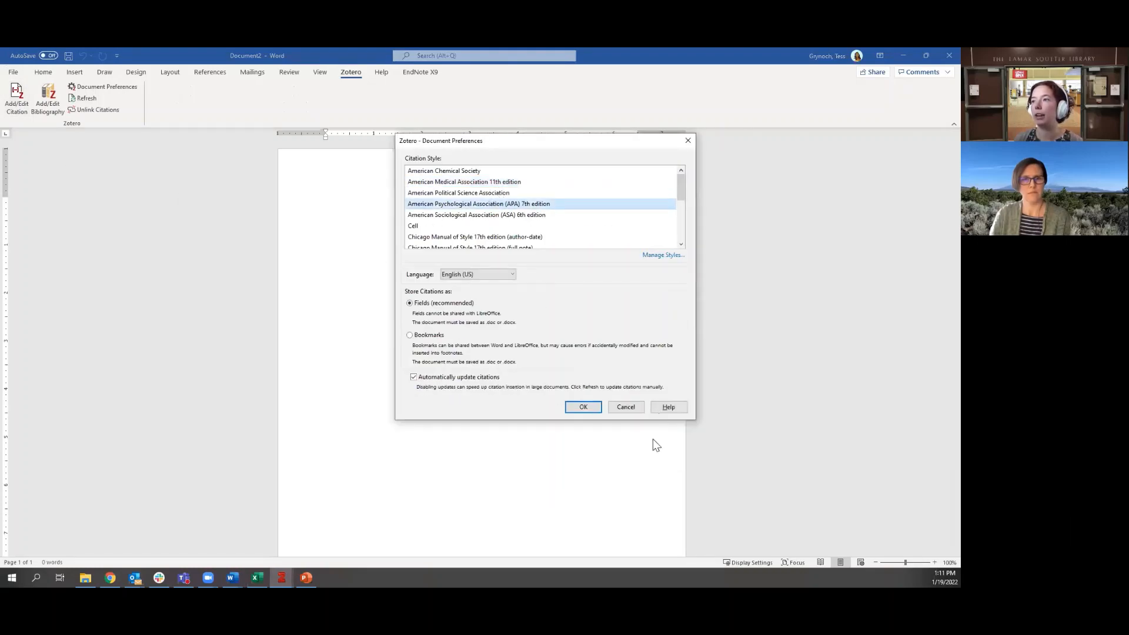
click(590, 412)
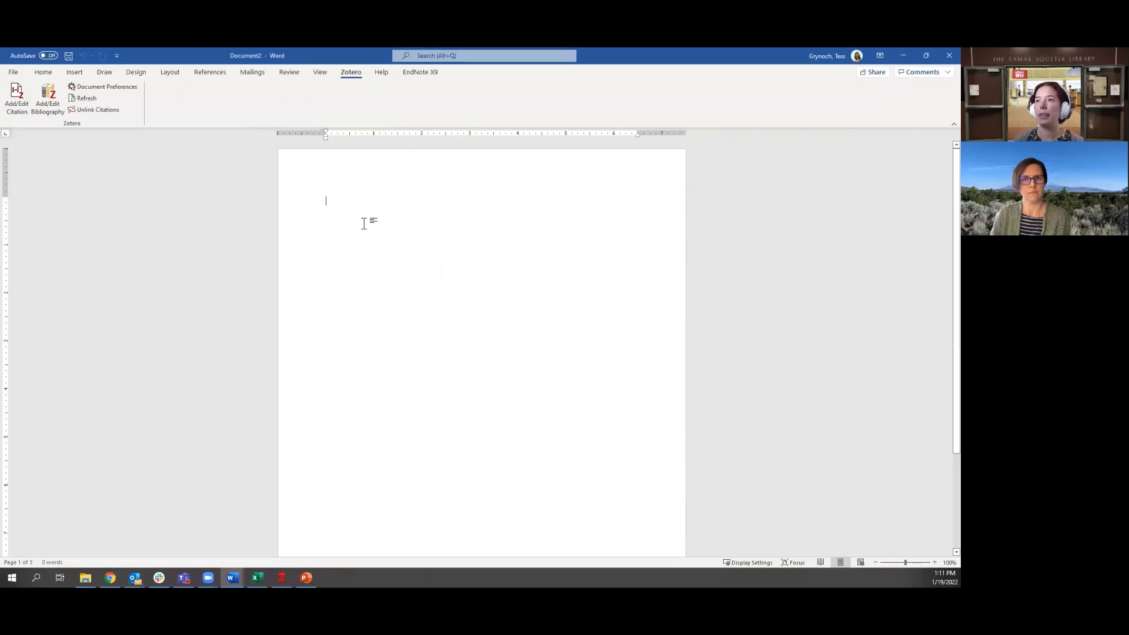
Step: Search for sod1, cite "Misfolded SOD1 is not a primary component of sporadic ALS", and add a bibliography on the line below
click(125, 295)
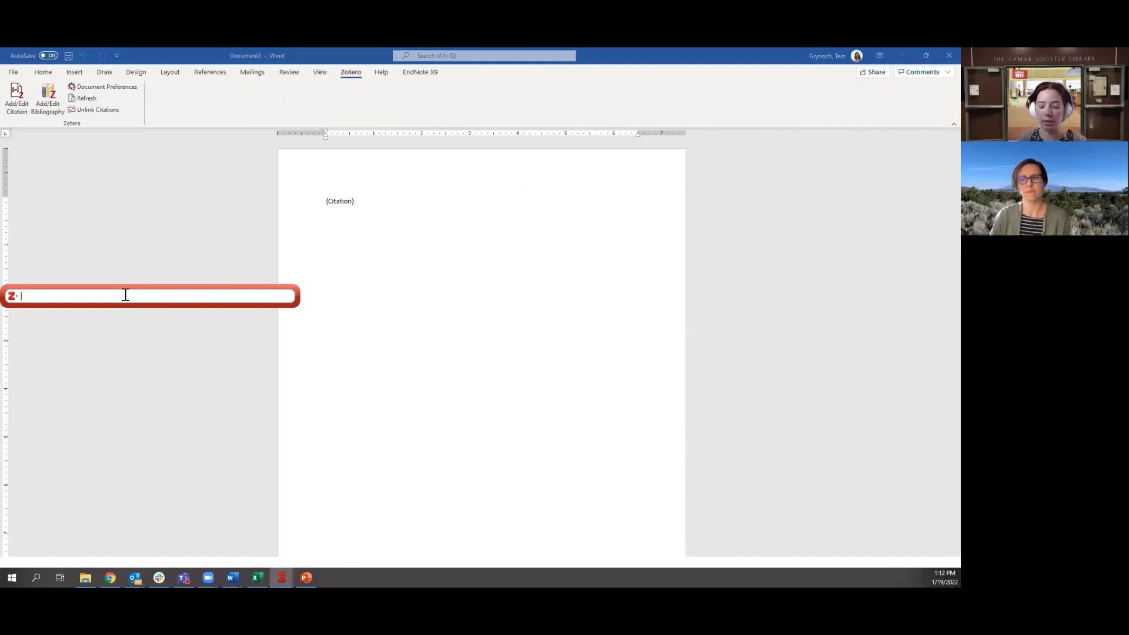
text(sod)
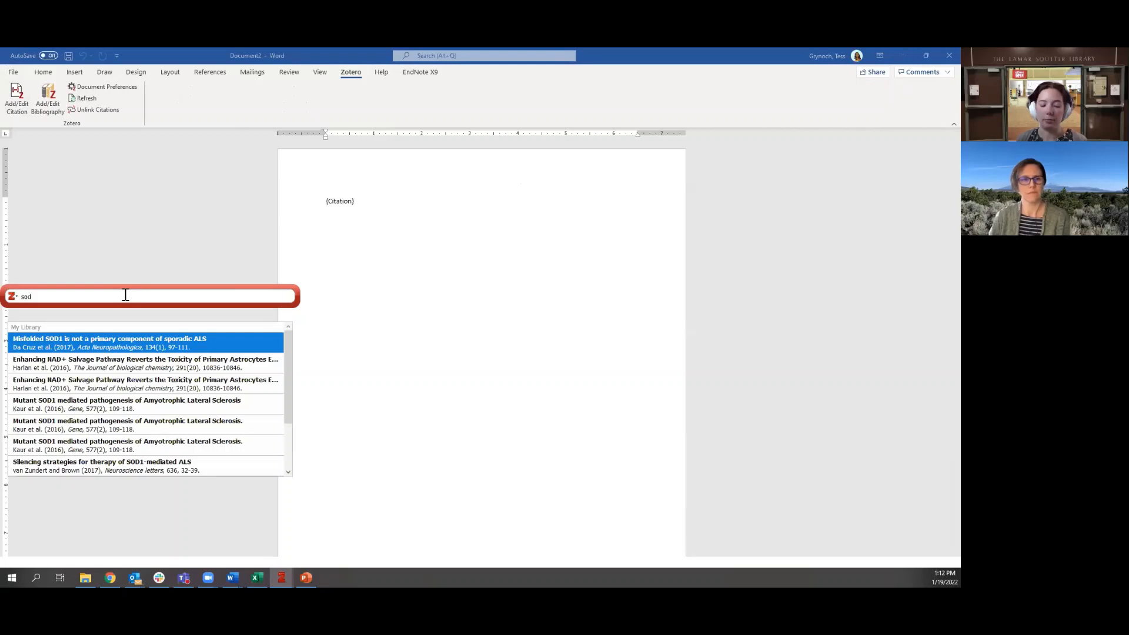
text(1)
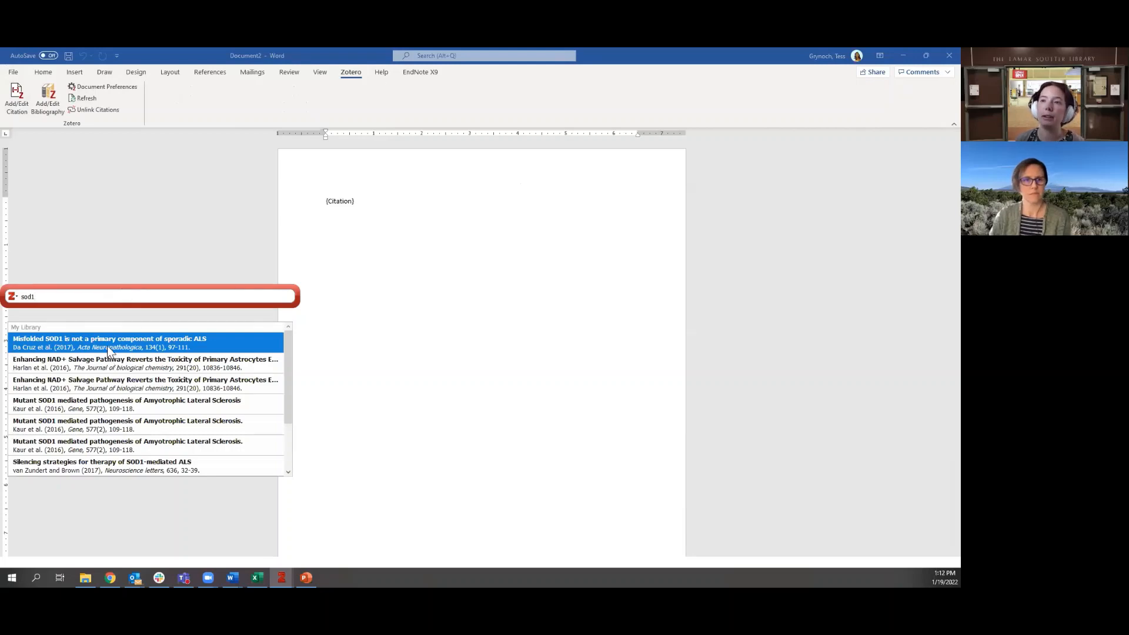
click(107, 347)
key(Return)
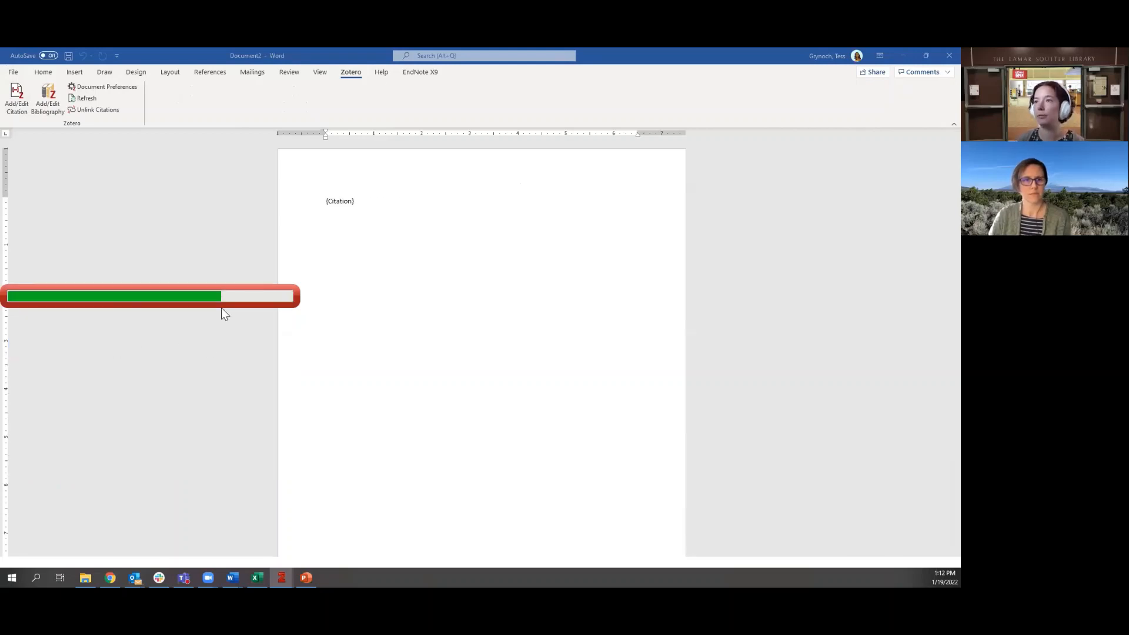
key(Return)
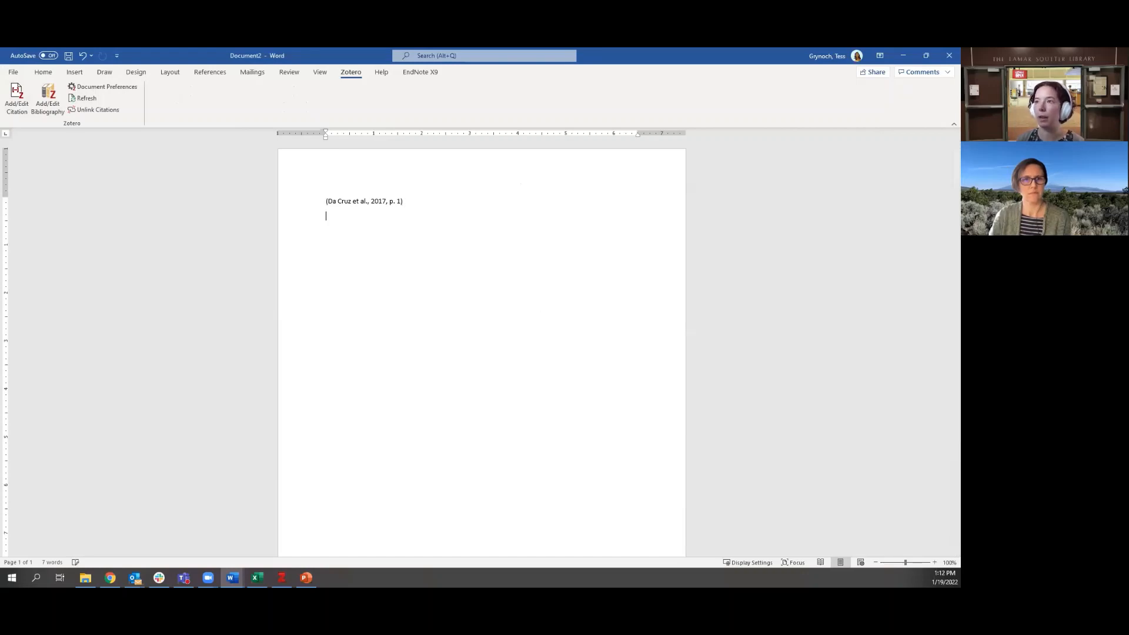
click(46, 101)
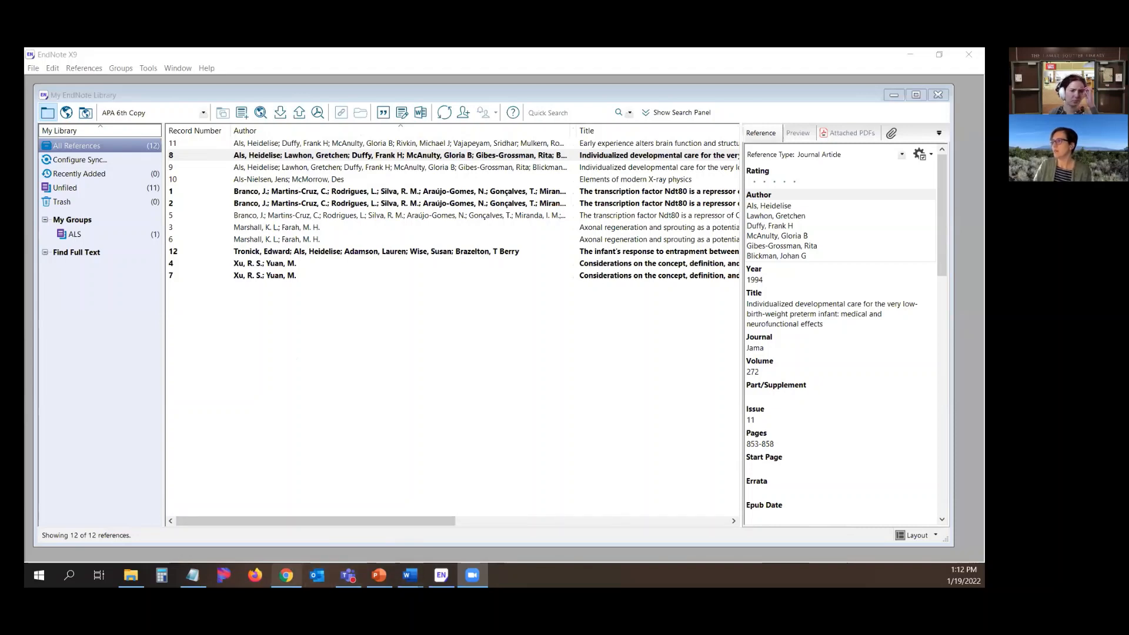
Step: Switch to EndNote online in Chrome and look through the references in the Pubmed group
click(286, 575)
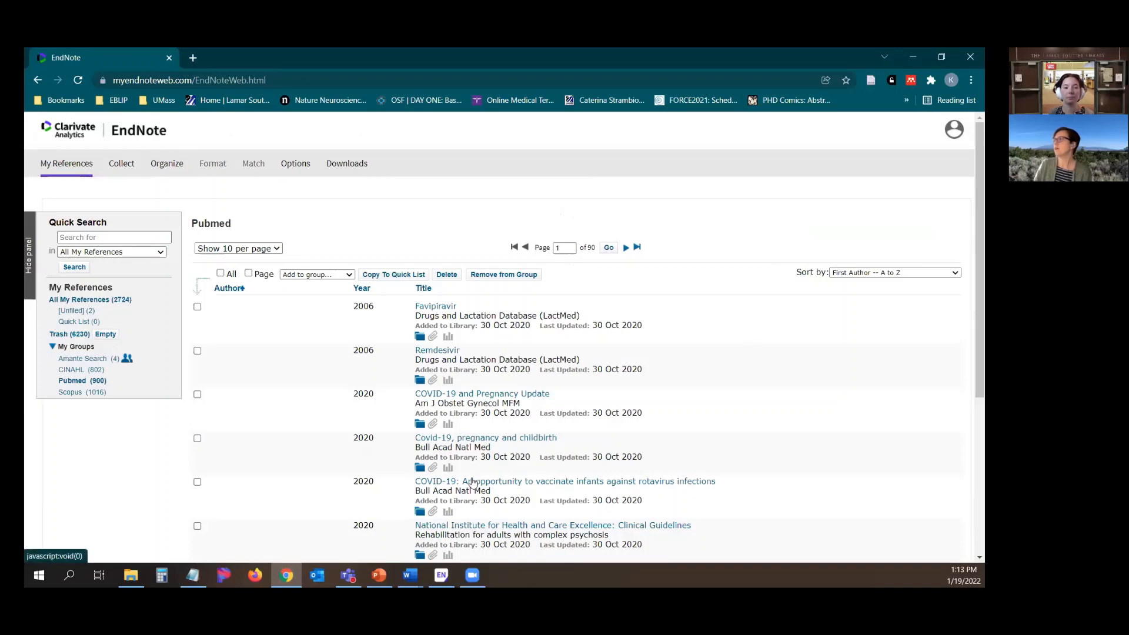
scroll(471, 482, down, 3)
scroll(494, 382, up, 3)
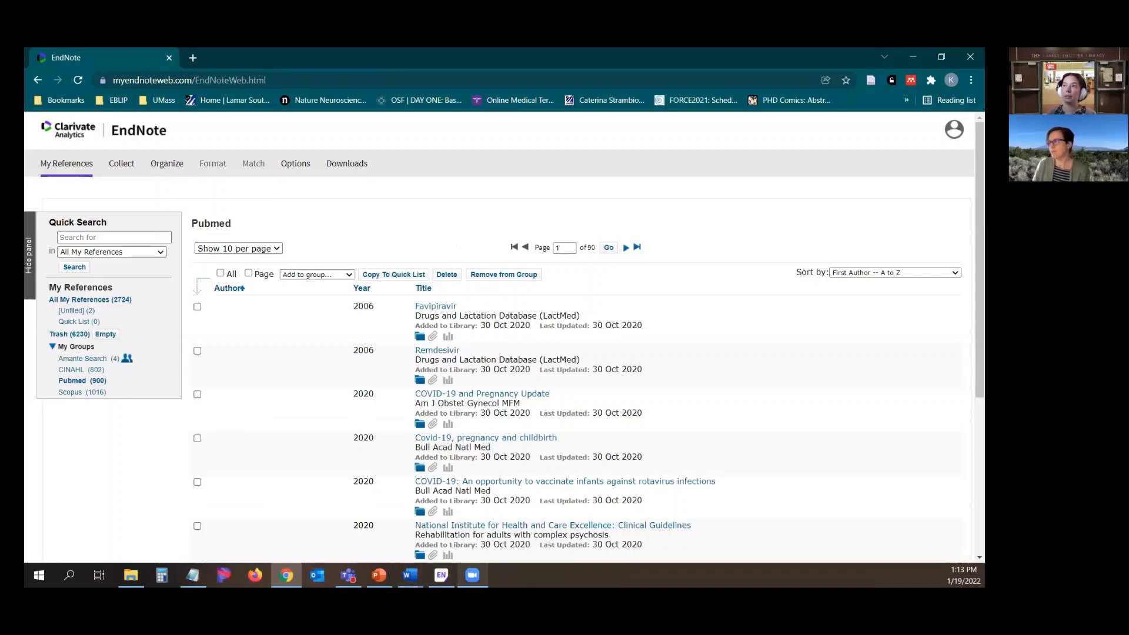
Step: Switch to the EndNote X9 desktop application, shift the library window slightly, and show the references in the ALS group
click(441, 575)
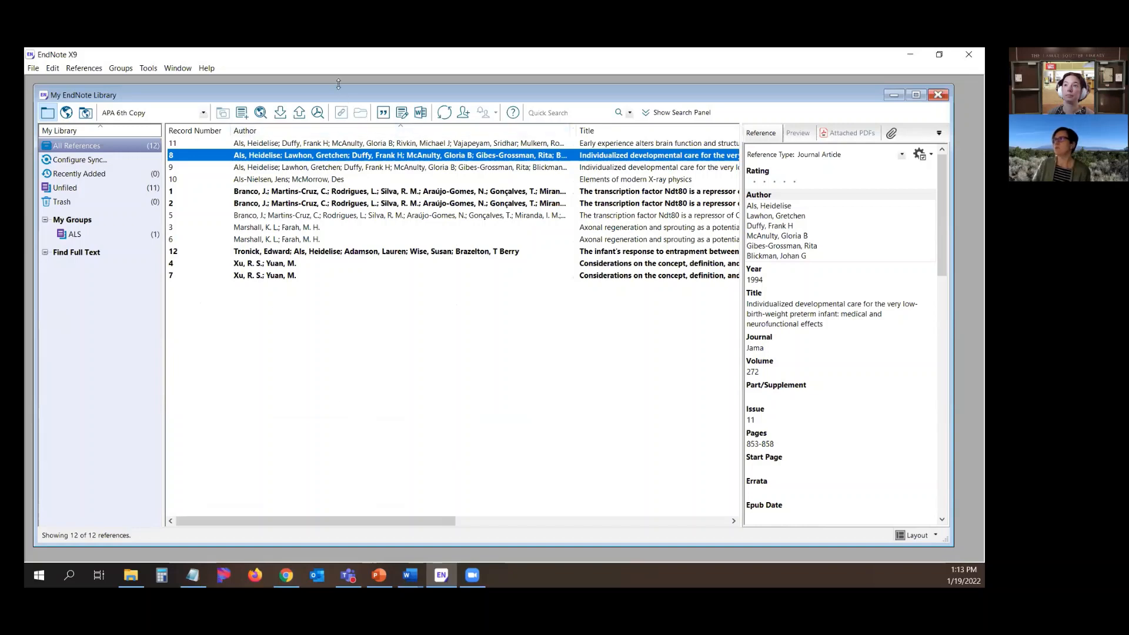
drag(328, 95, 338, 99)
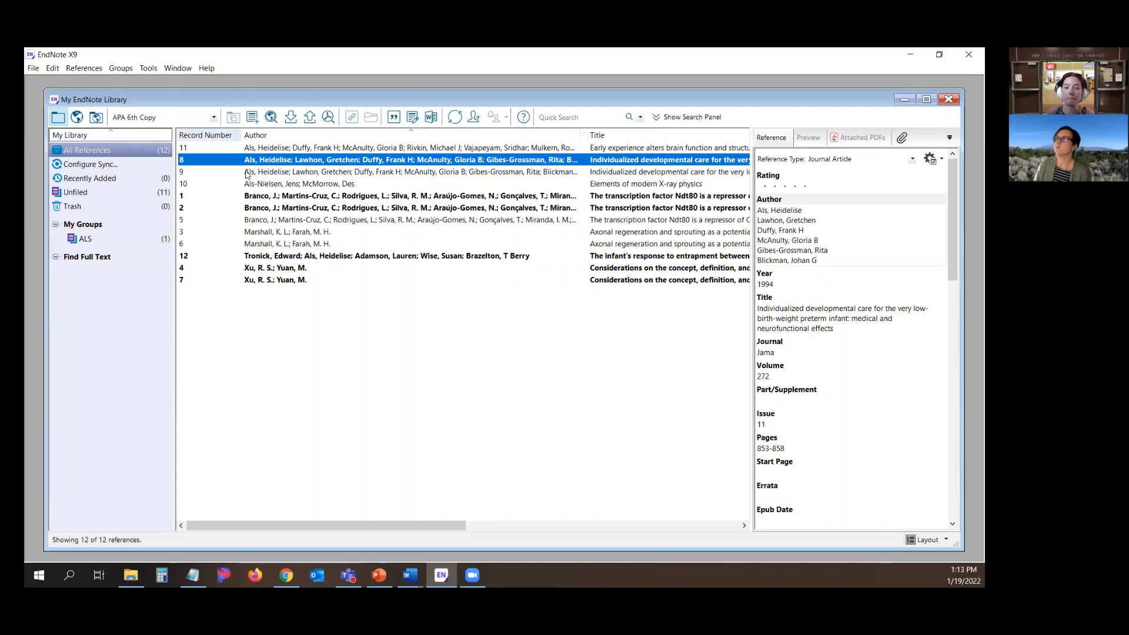
click(85, 238)
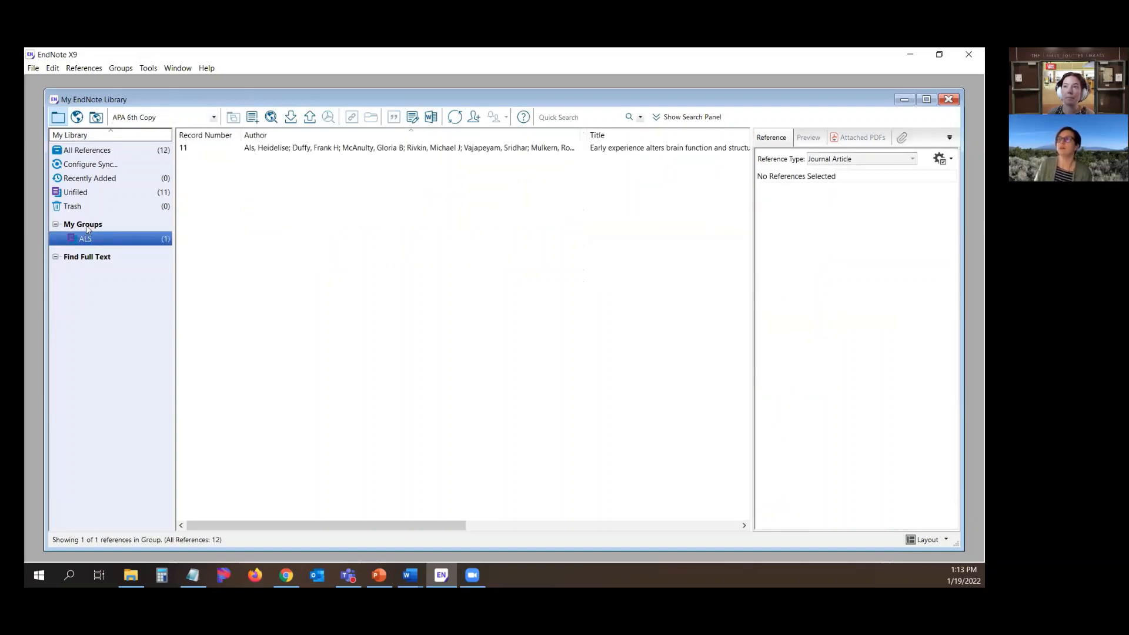
Step: Review the management options available for the My Groups set and for the ALS group
click(83, 226)
right_click(82, 228)
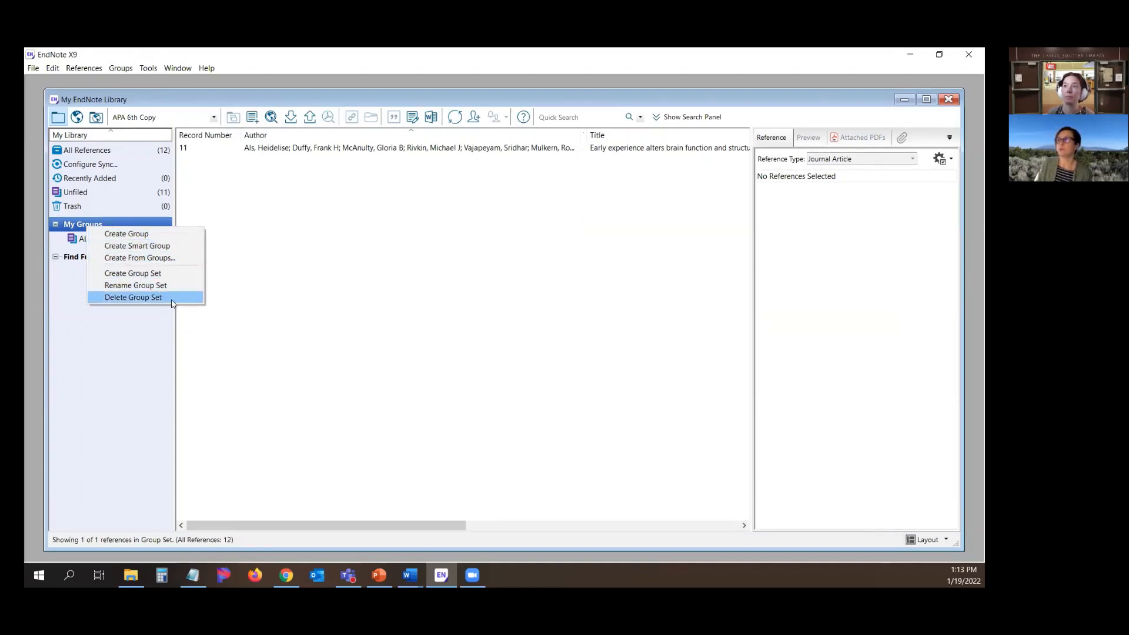
click(260, 245)
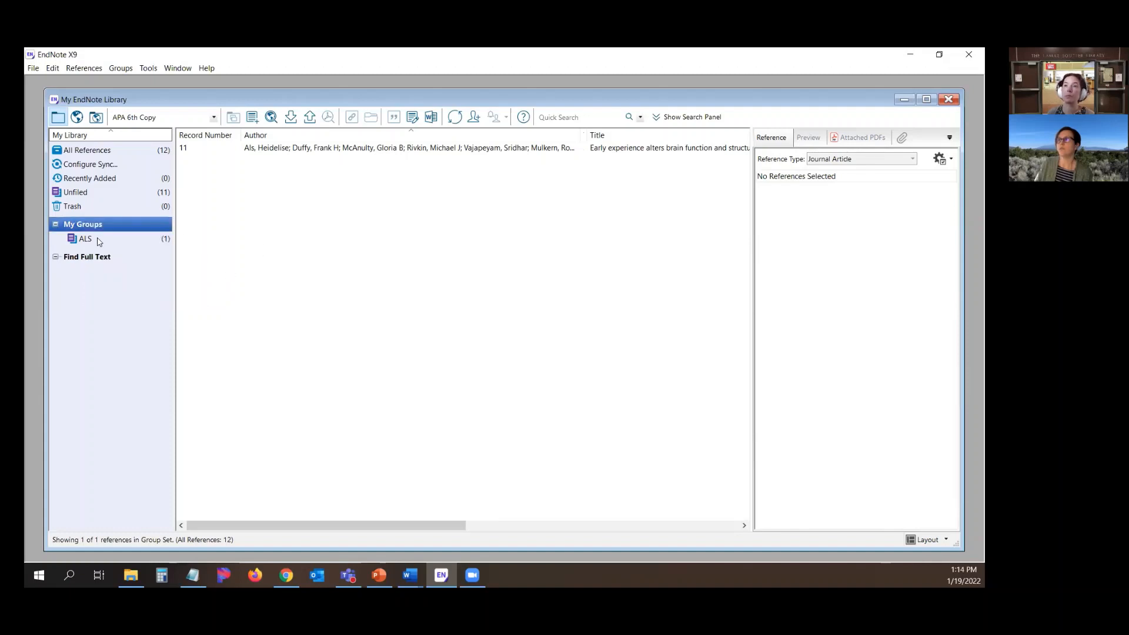
click(99, 240)
right_click(97, 241)
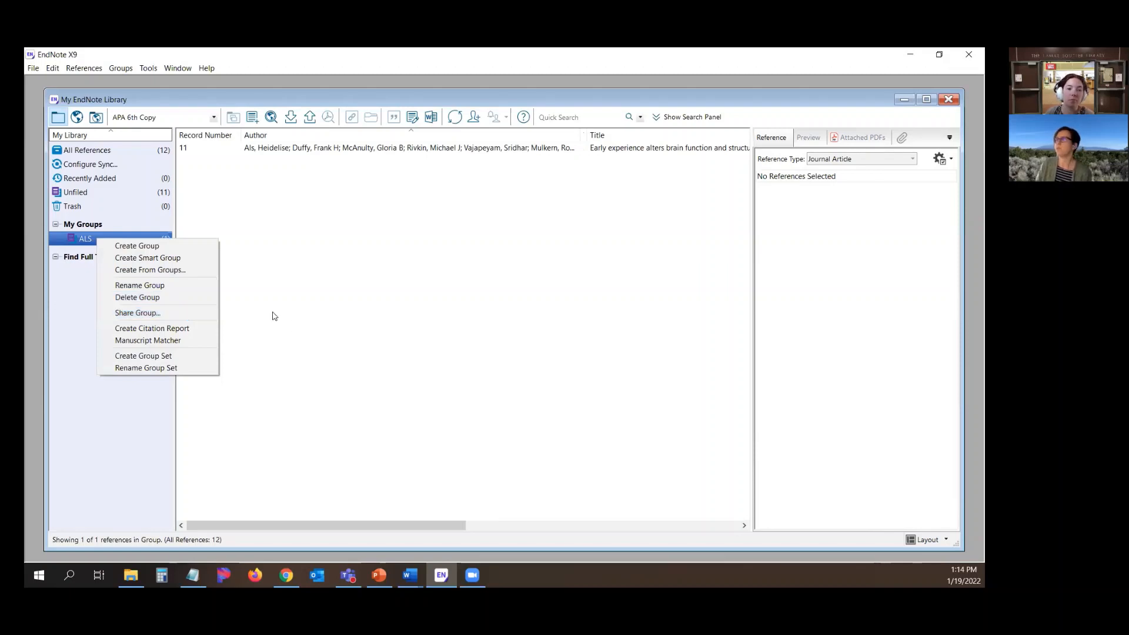
click(258, 231)
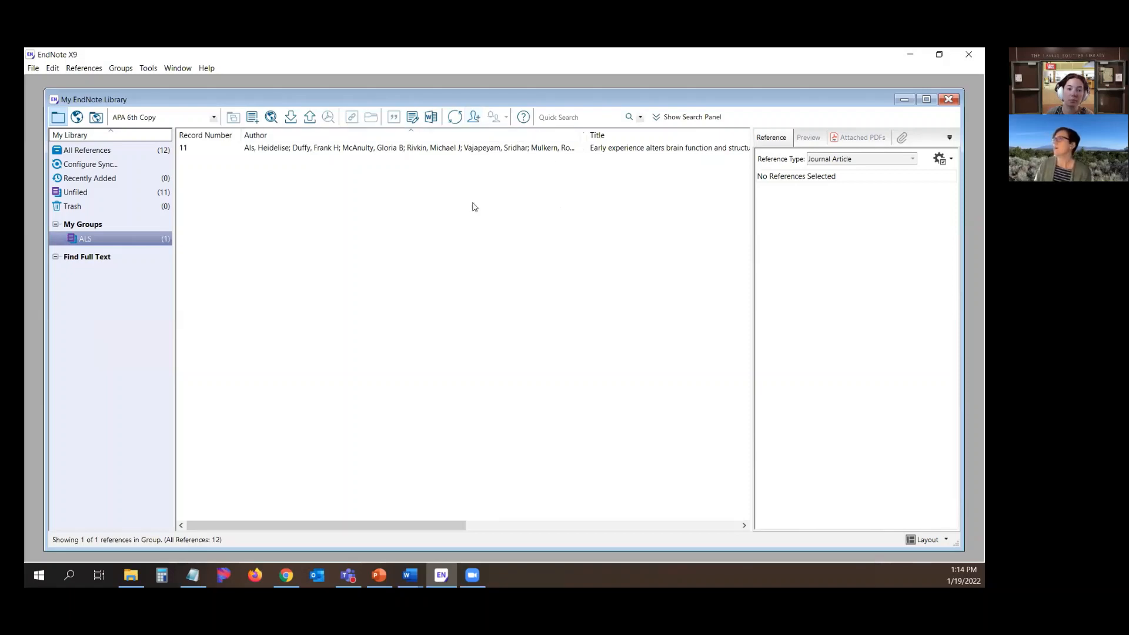
Step: Show all references and view the details of "Early experience alters brain function and structure"
click(68, 150)
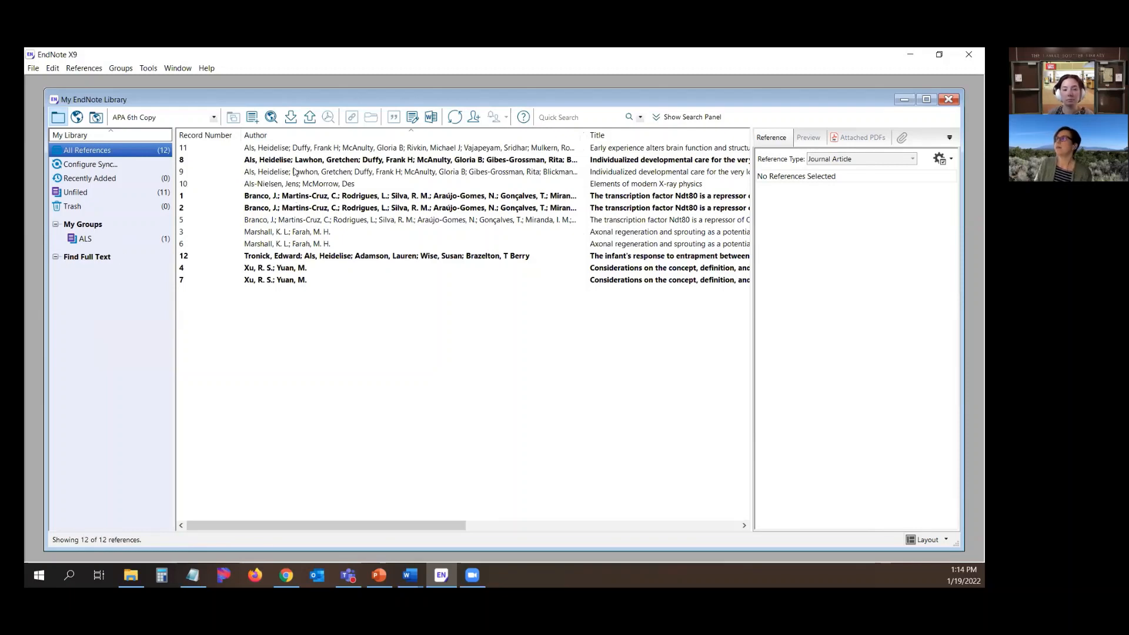
click(296, 148)
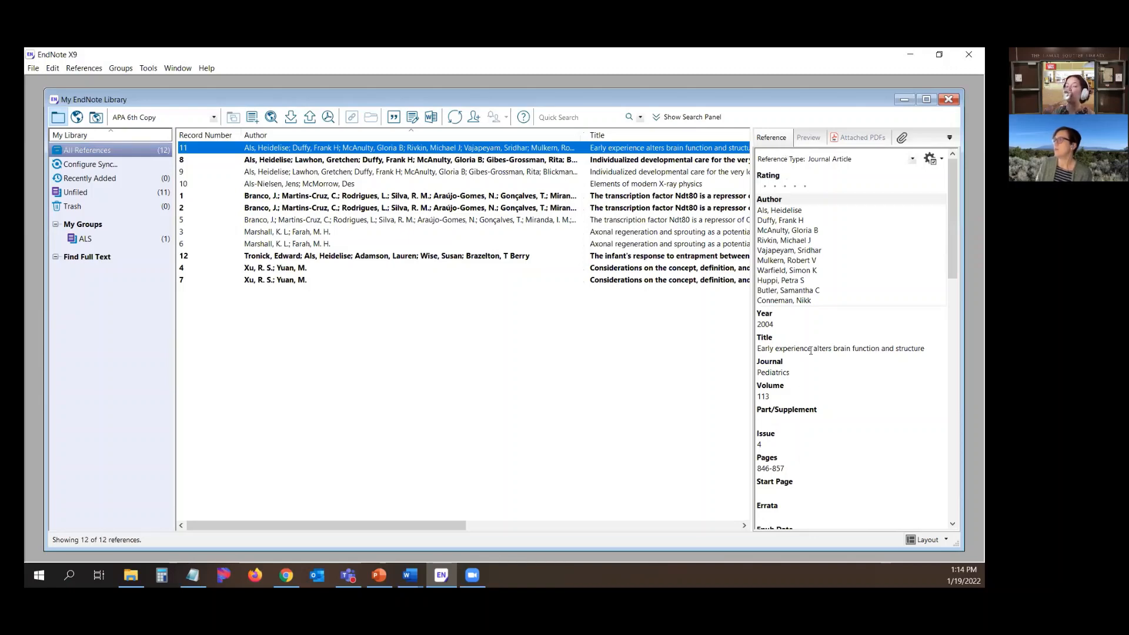
Step: Review the selected reference's fields and check records 11, 9, 2 and 6 for attached PDFs
scroll(785, 341, down, 2)
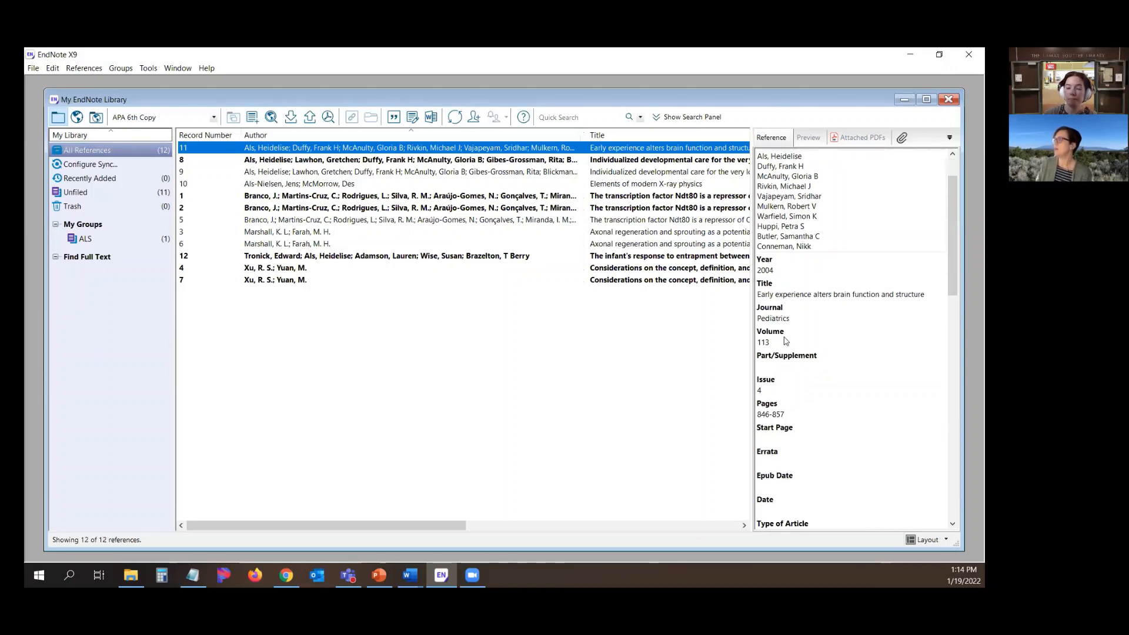
scroll(786, 341, up, 2)
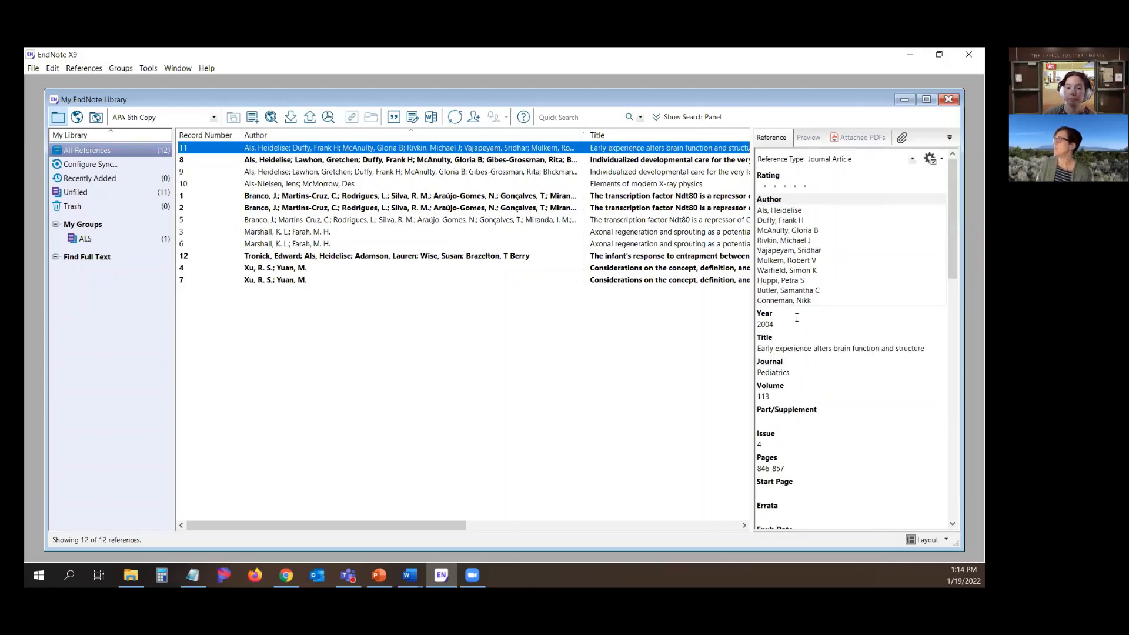
click(860, 138)
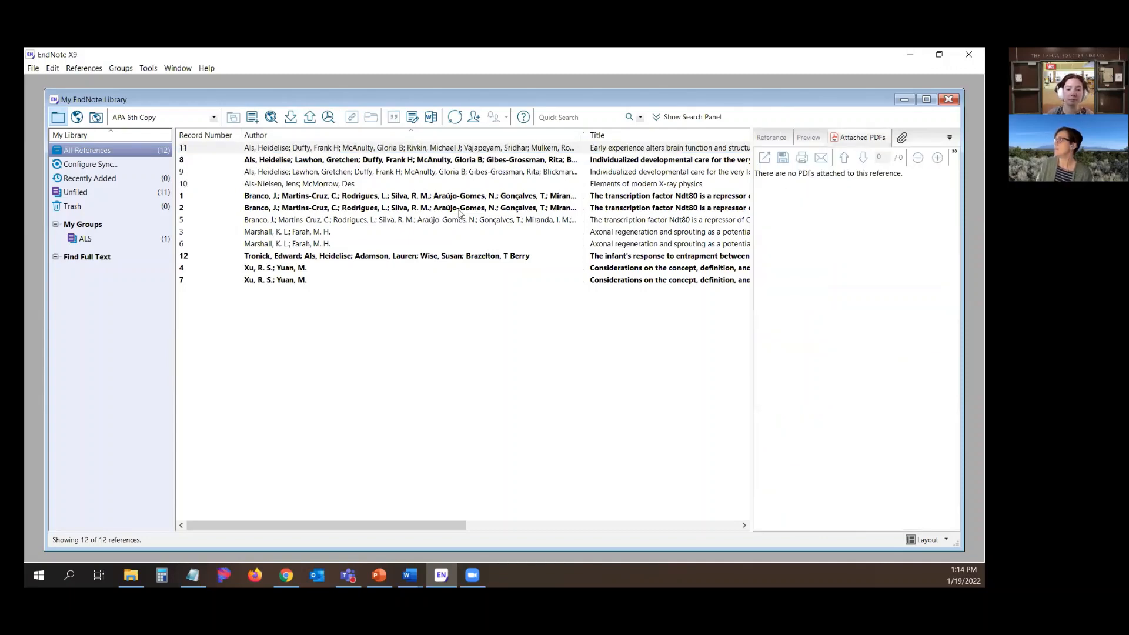
click(339, 173)
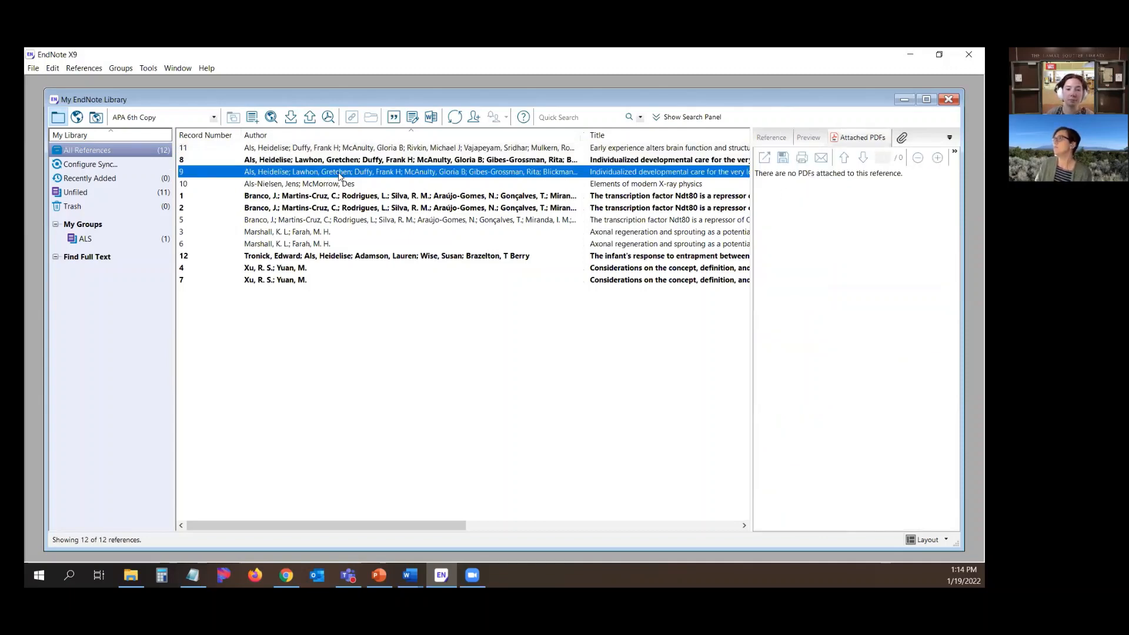
click(333, 207)
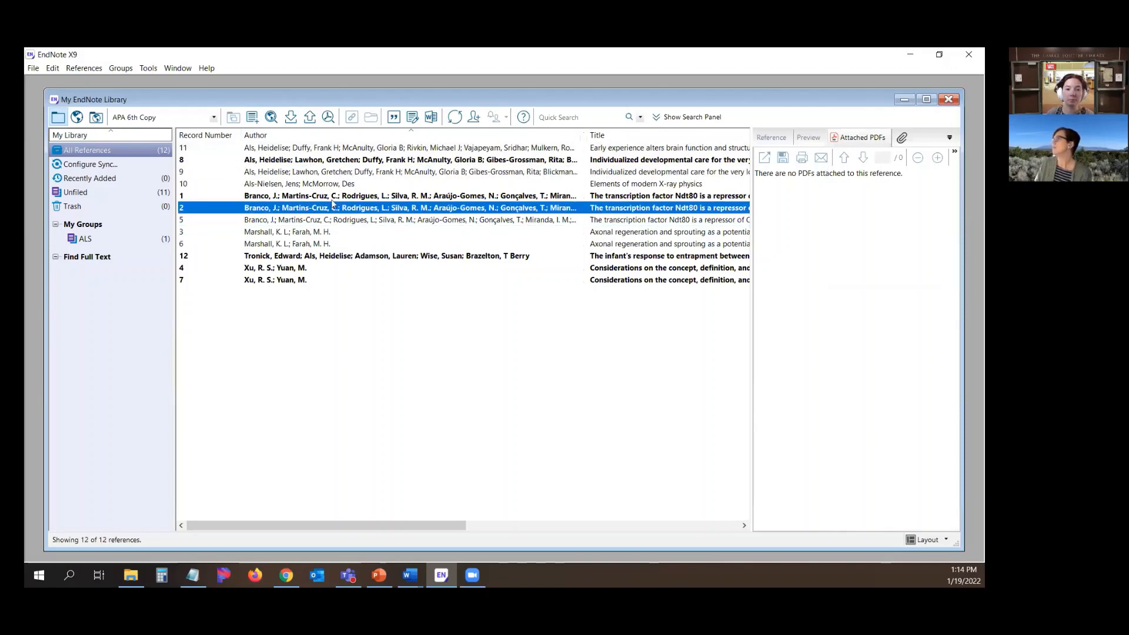
click(306, 245)
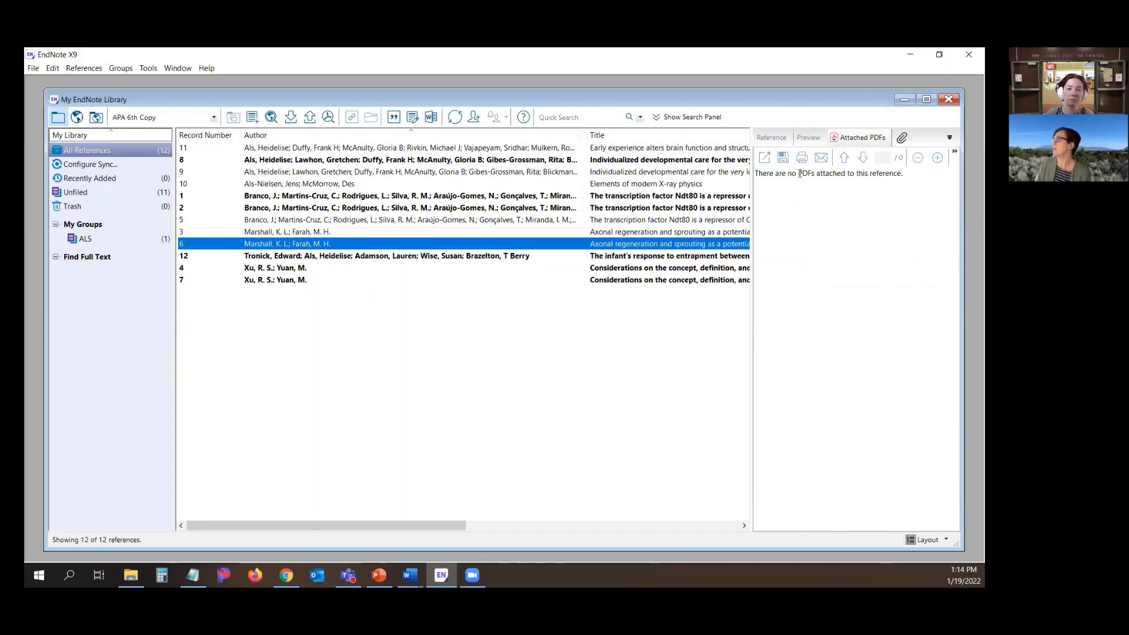
Step: Open the dialog for linking a file to record 6, reposition it, and close it without attaching anything
click(901, 138)
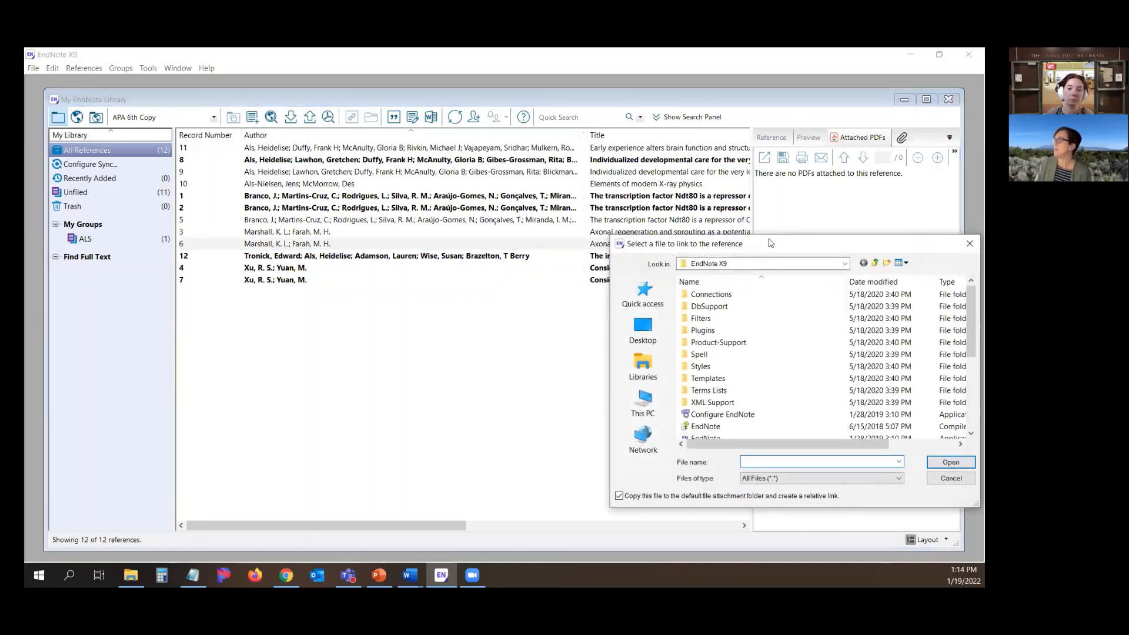
drag(766, 244, 685, 202)
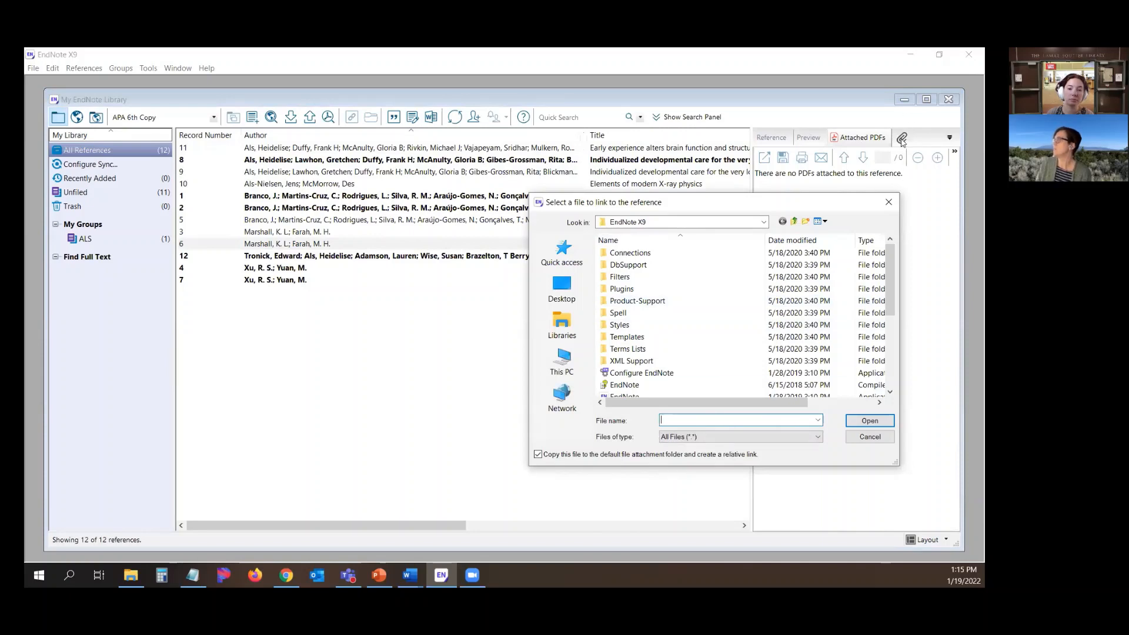
click(866, 438)
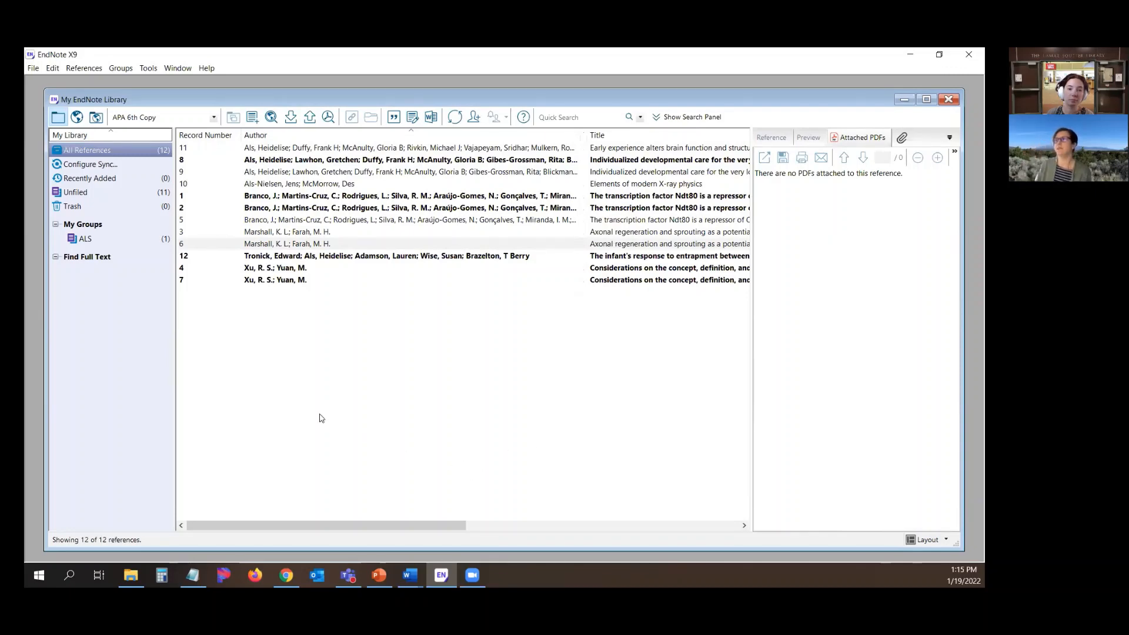
Step: View the Find Full Text group, return to all references with record 11 selected, and shift the library window slightly
click(109, 260)
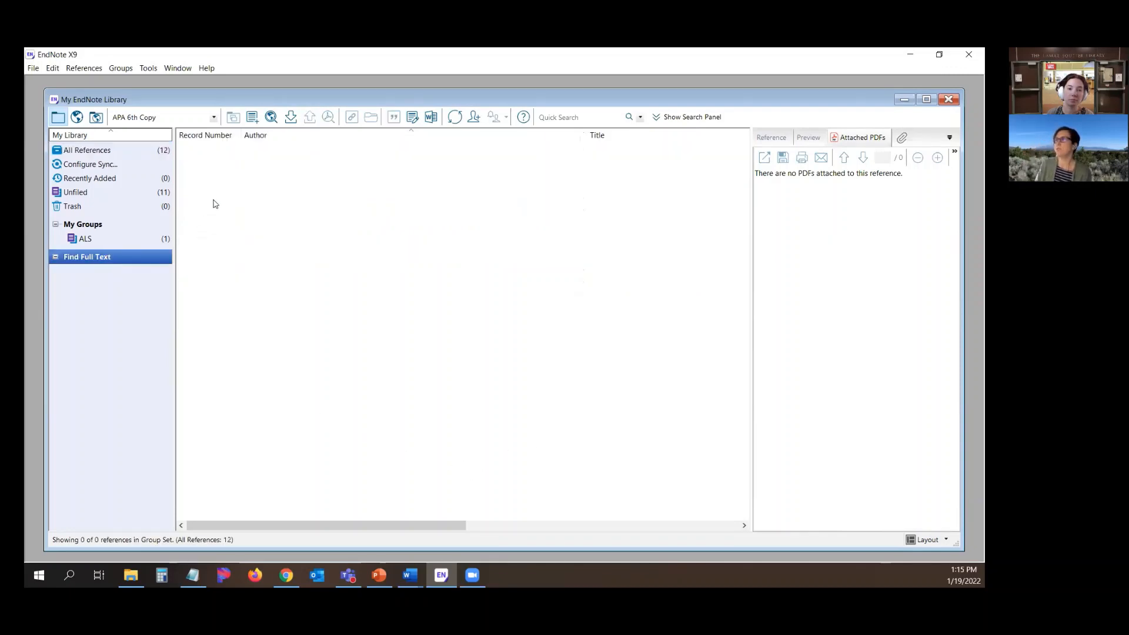
click(88, 151)
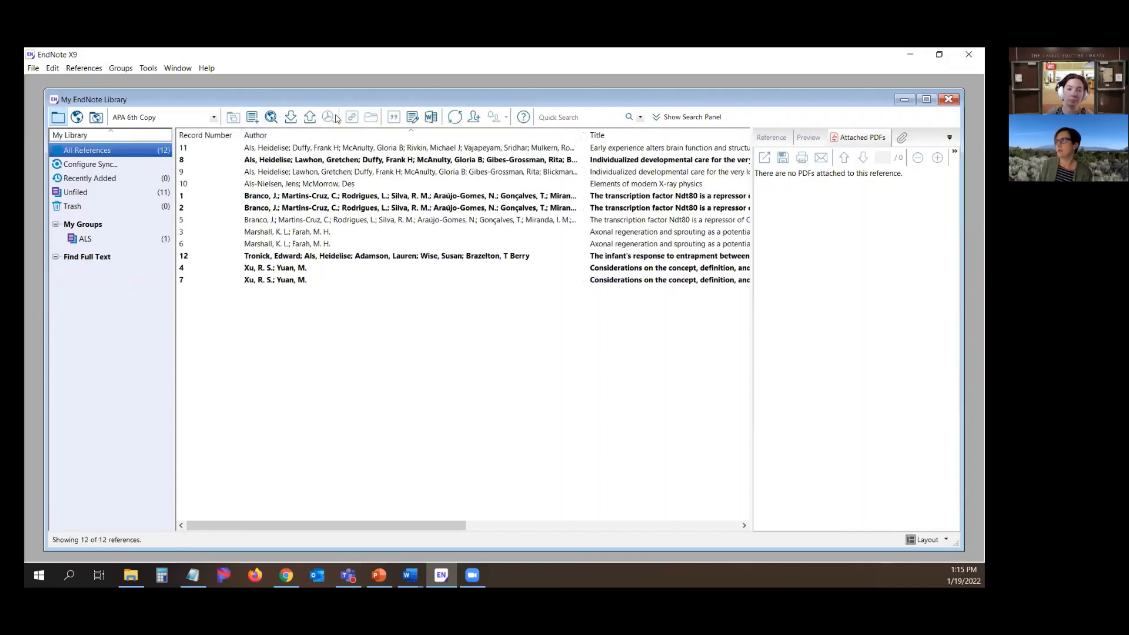
click(327, 151)
click(328, 148)
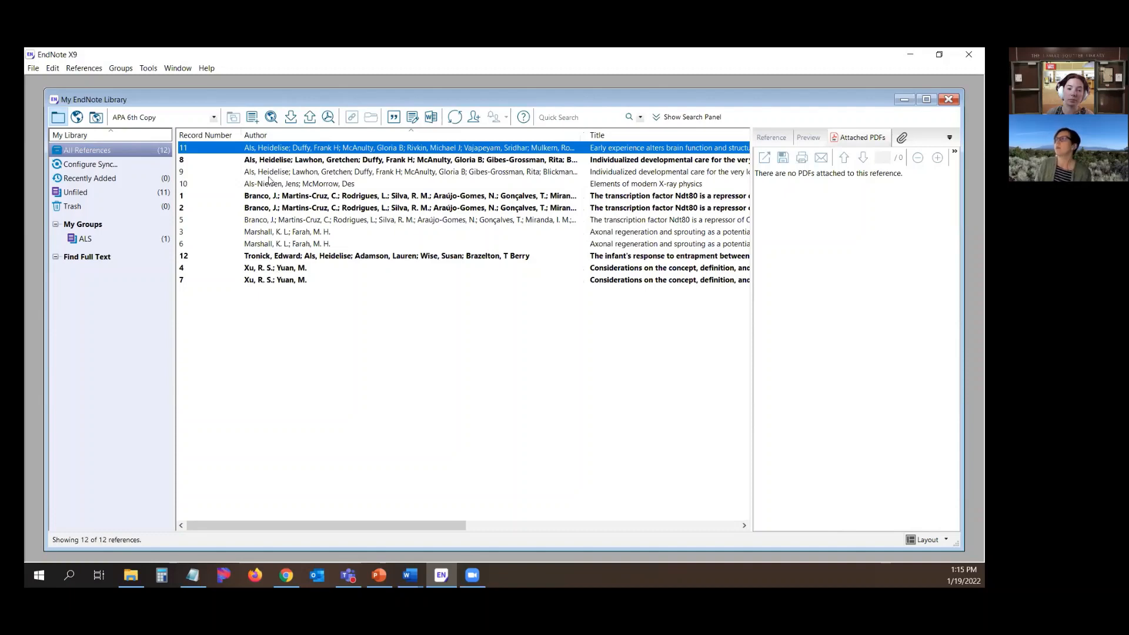
drag(289, 103, 283, 98)
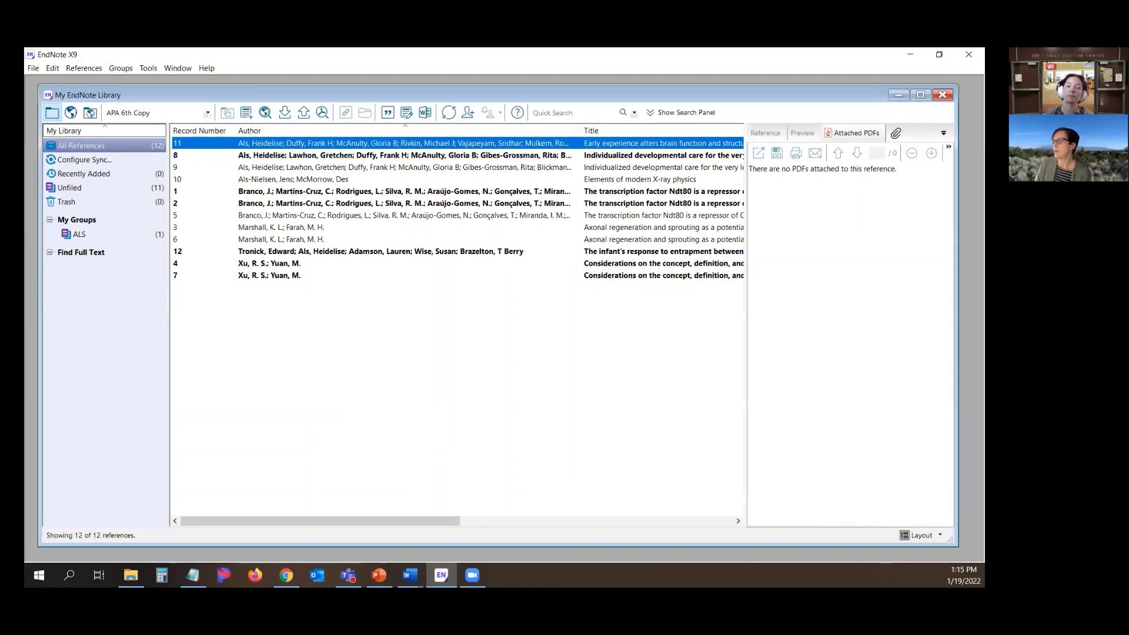
Step: Switch to the blank Document1 in Word and maximize its window
click(423, 570)
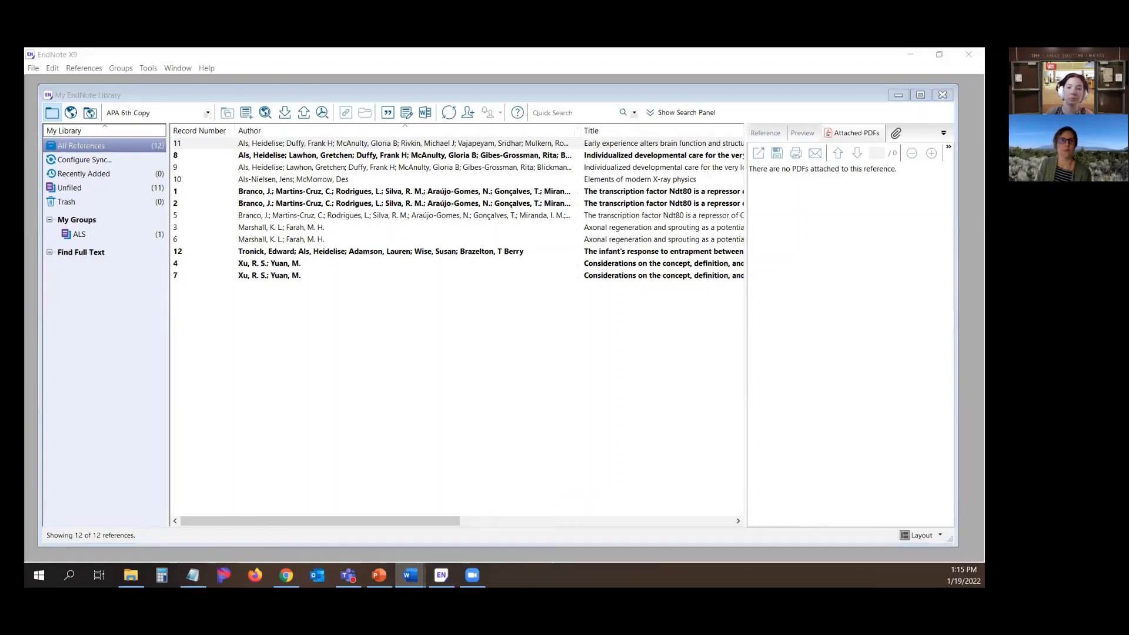
drag(24, 103, 285, 104)
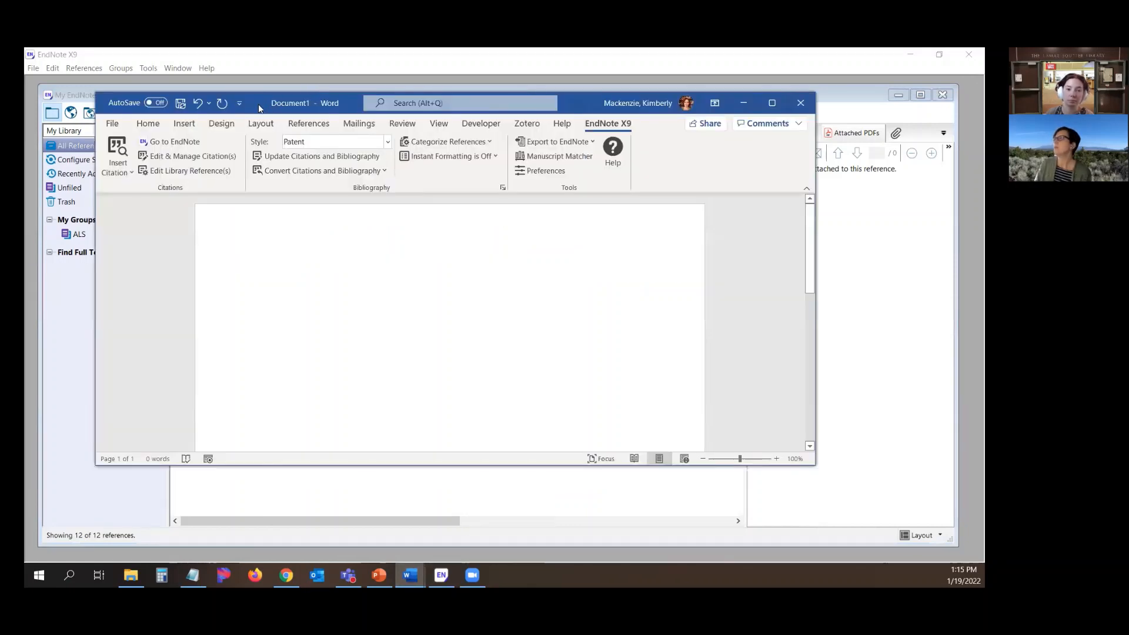
double_click(286, 103)
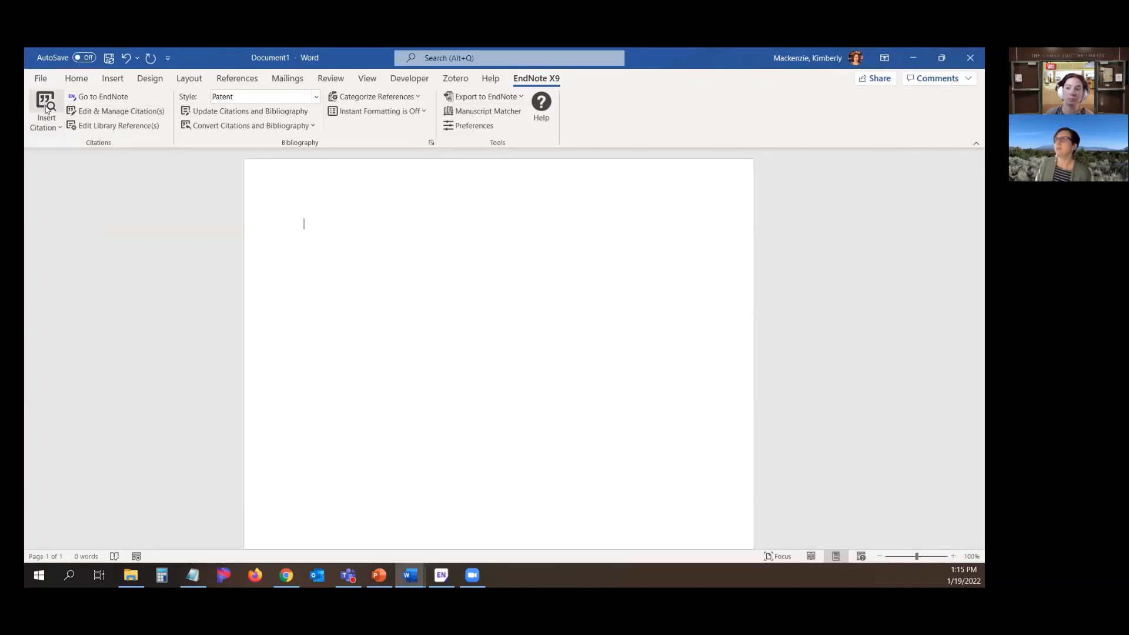
Step: Set the EndNote citation style to APA 6th Copy, change it to Author-Date, and restore the Word window to its smaller size
click(315, 97)
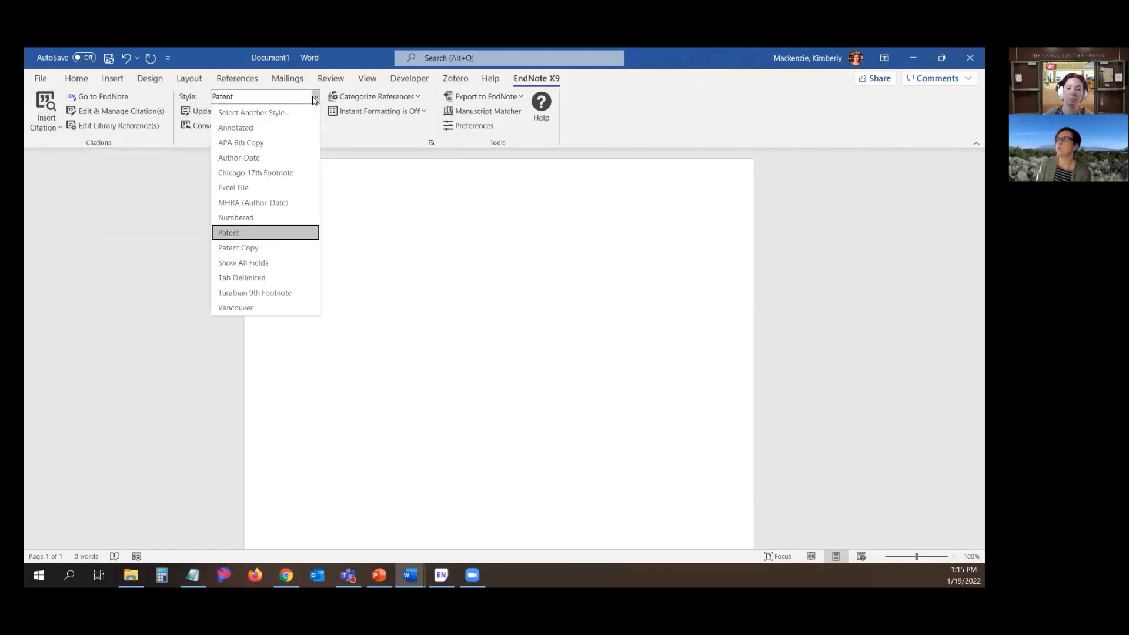
click(280, 144)
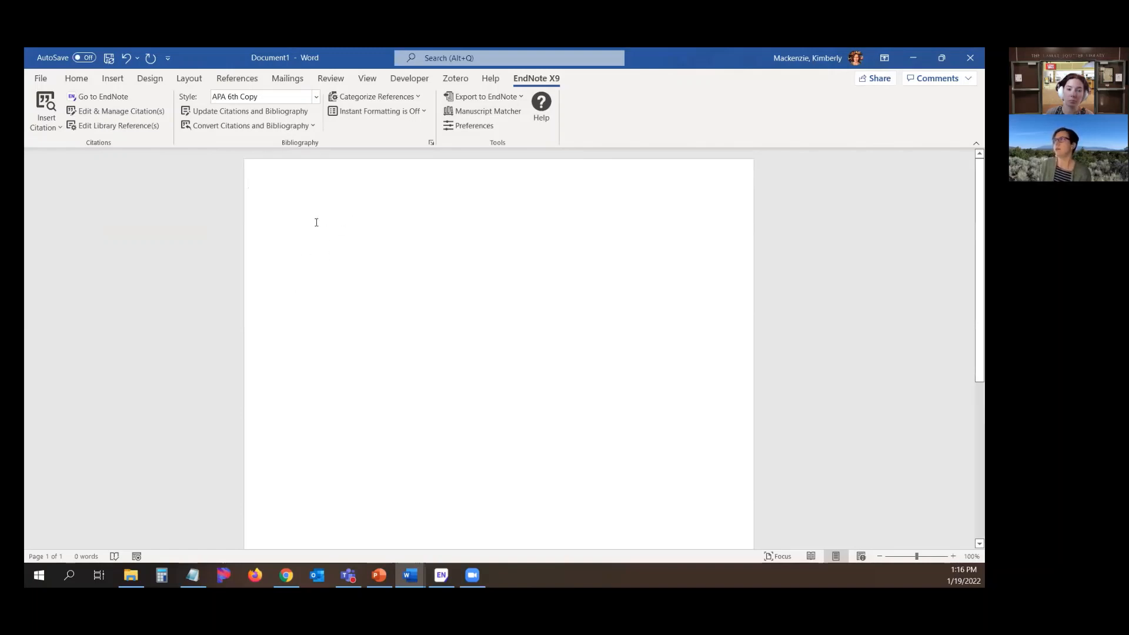
click(316, 96)
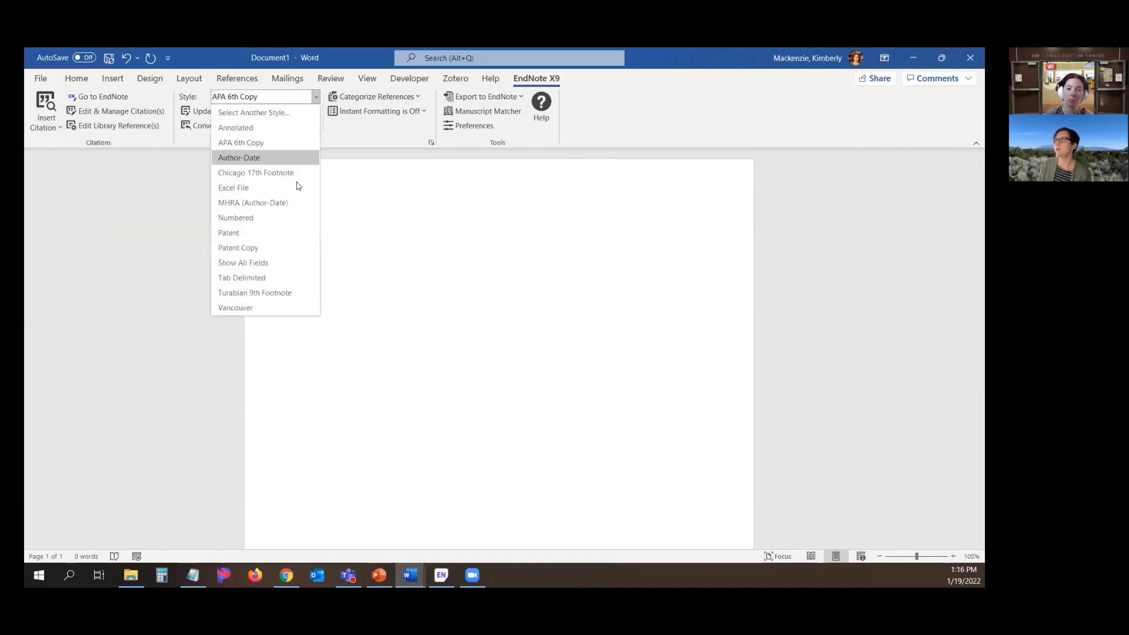
click(276, 158)
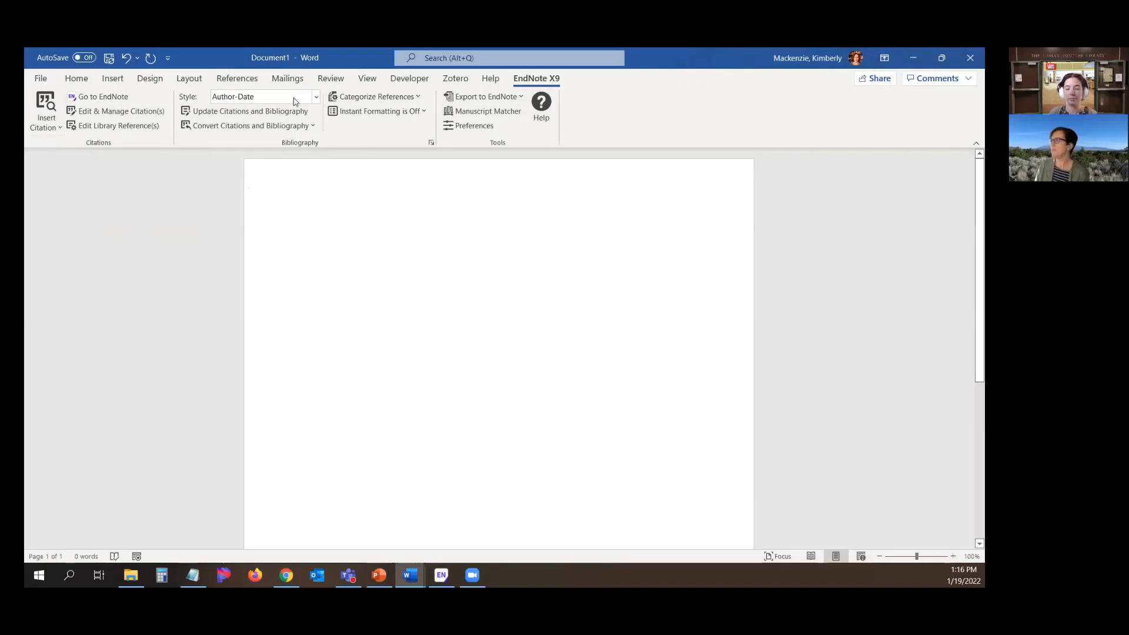
double_click(683, 57)
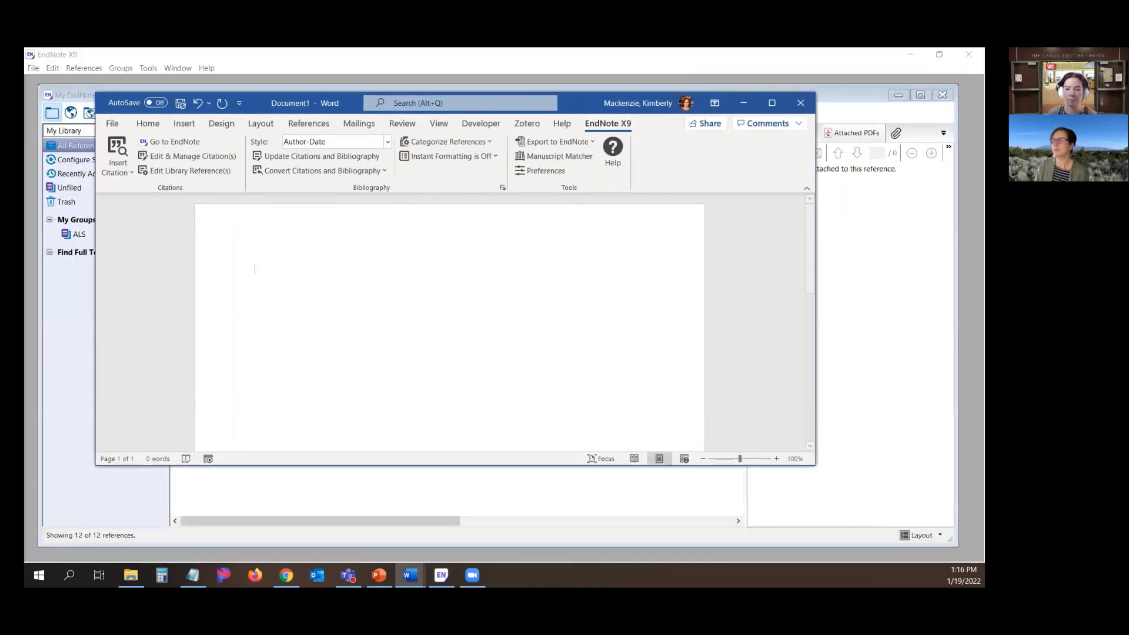
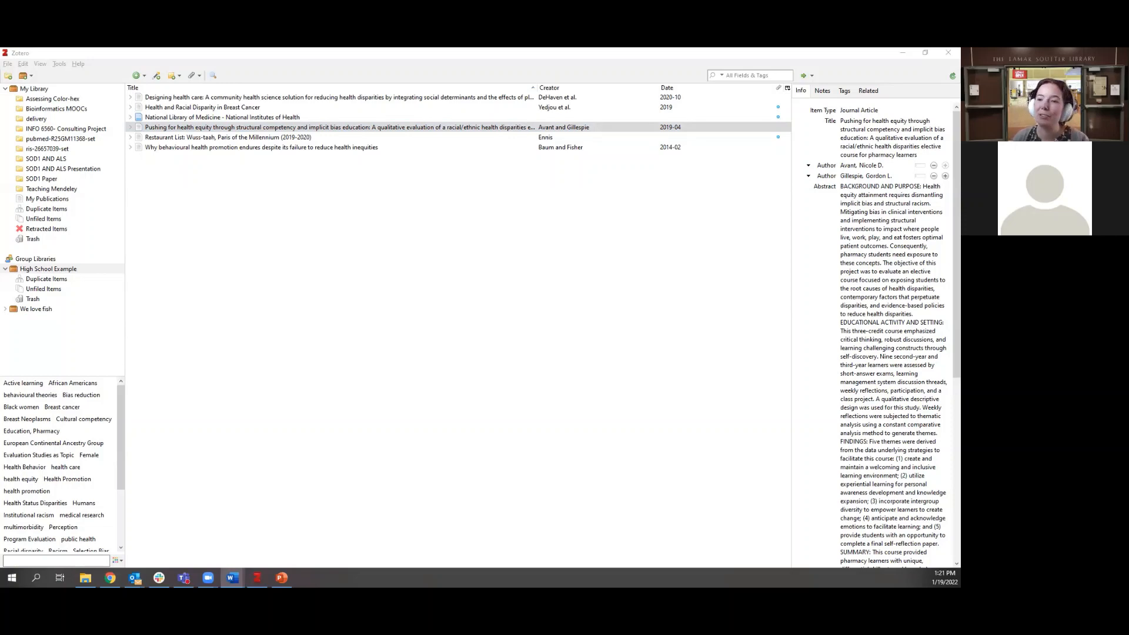
Step: Switch to Chrome and open the Zotero download page by way of the Zotero home page
click(109, 578)
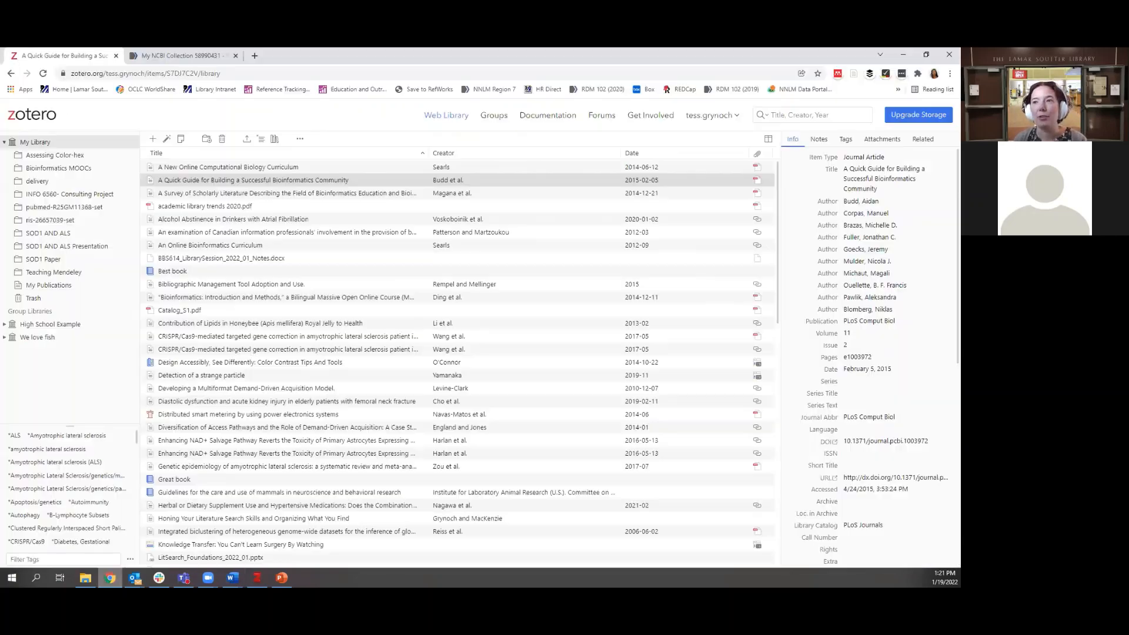
click(35, 116)
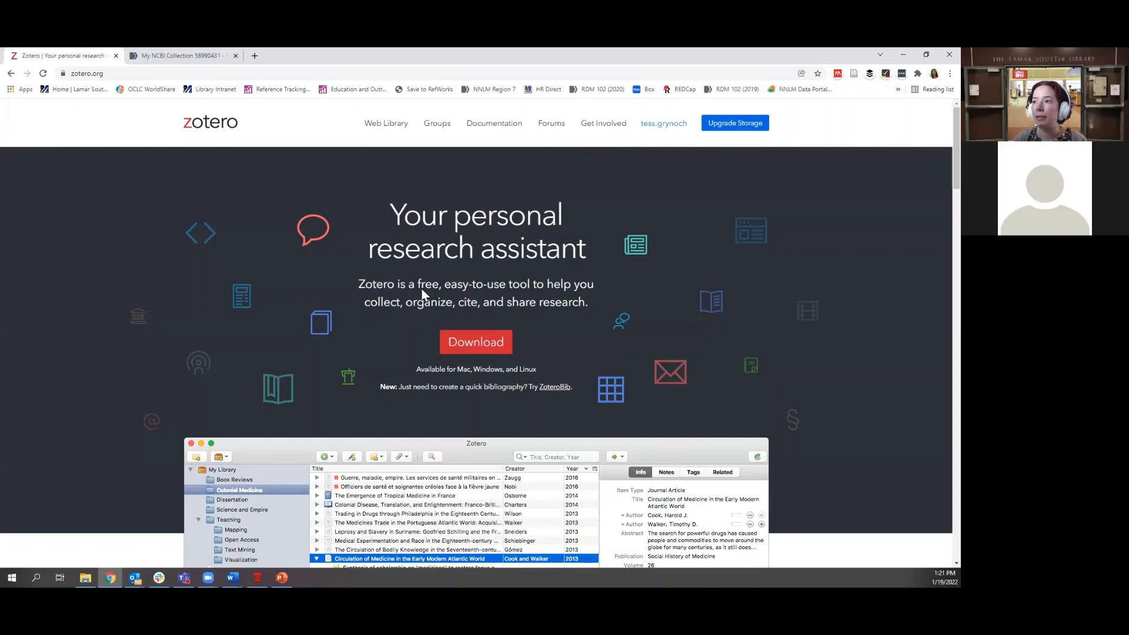
click(484, 347)
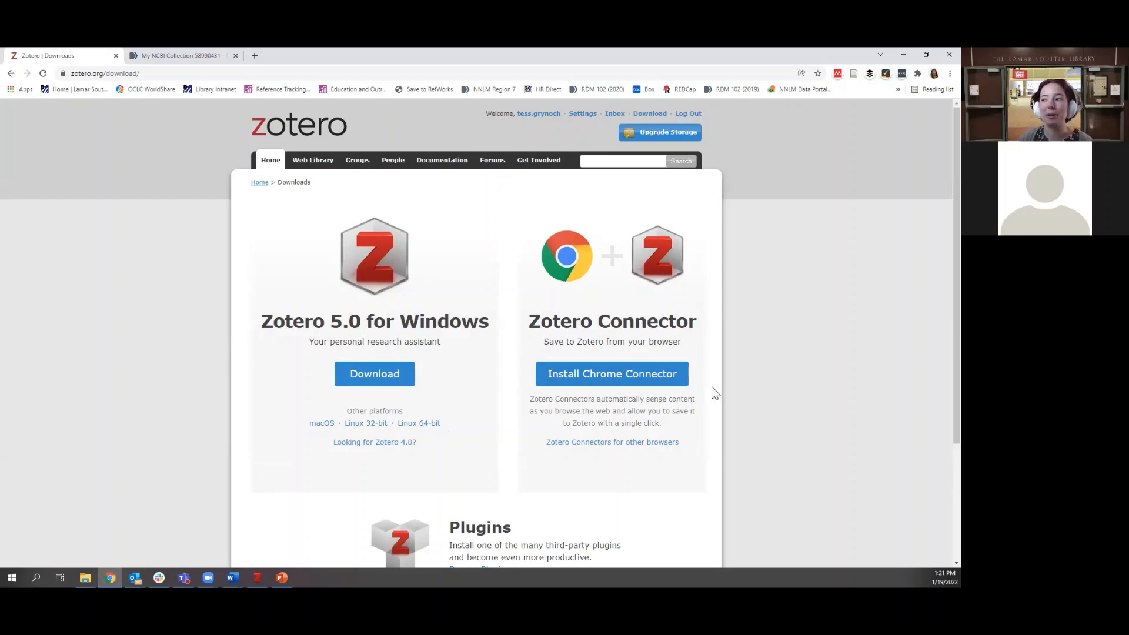
Step: Show the Zotero Connectors for other browsers and review the Firefox, Safari and Edge options
click(652, 441)
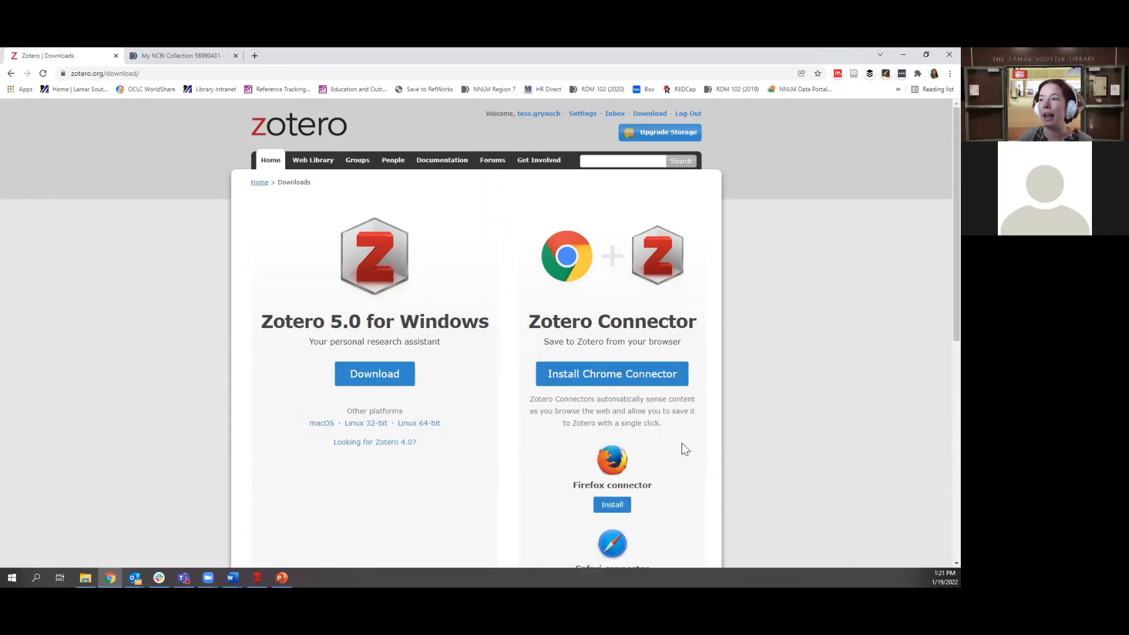
scroll(683, 436, down, 2)
scroll(685, 434, down, 2)
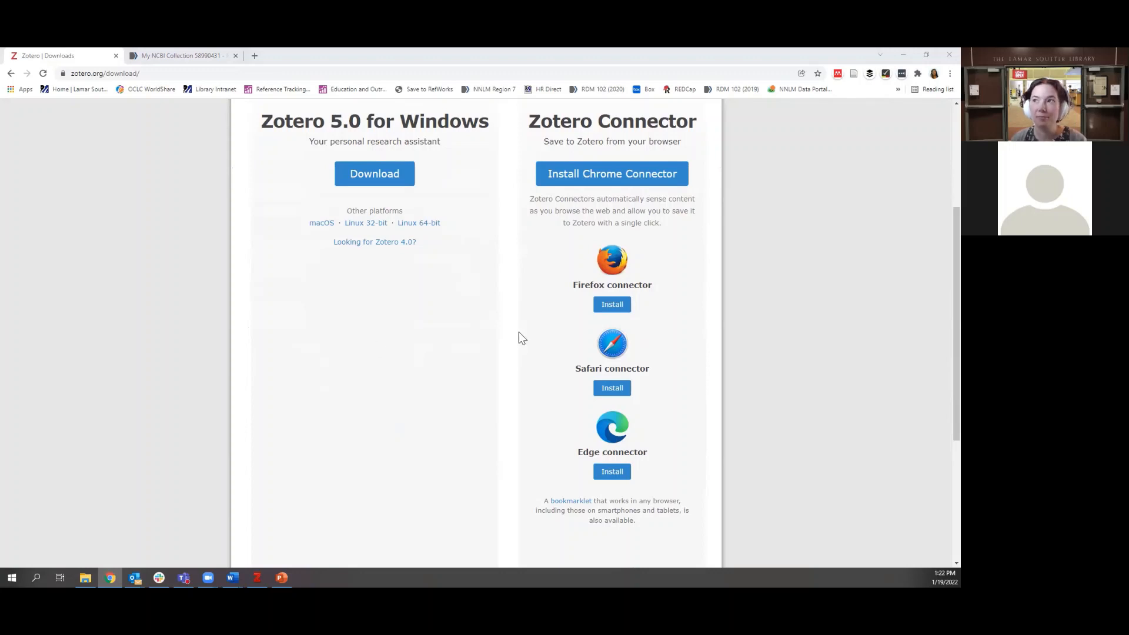
scroll(421, 310, up, 4)
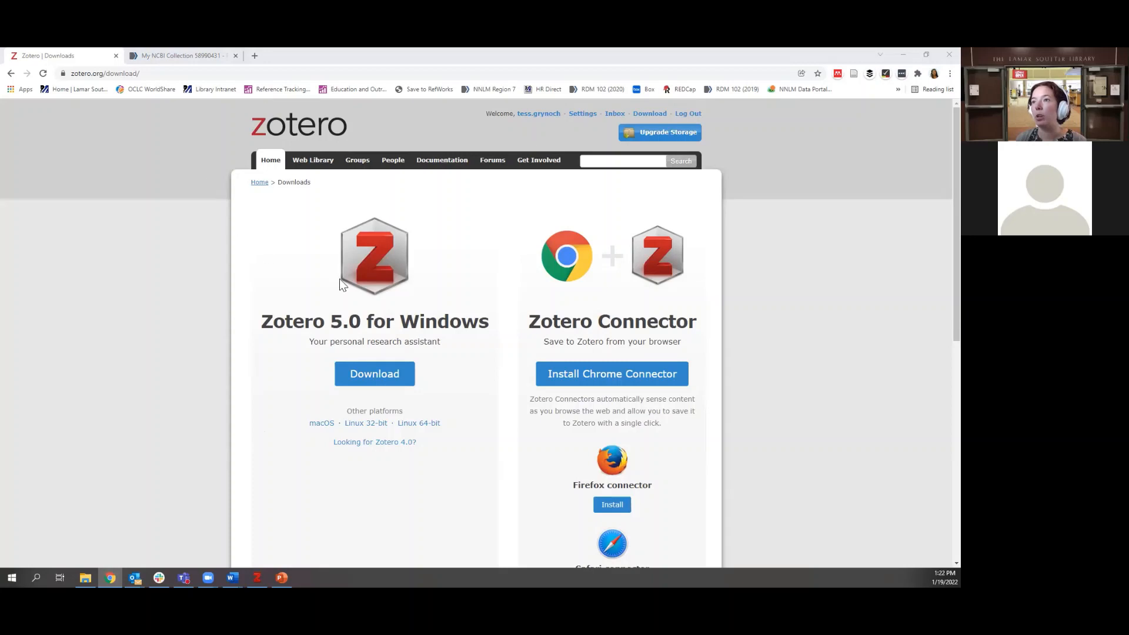
Step: Open the Zotero web library, and switch to the Zotero desktop application to compare the two
click(312, 162)
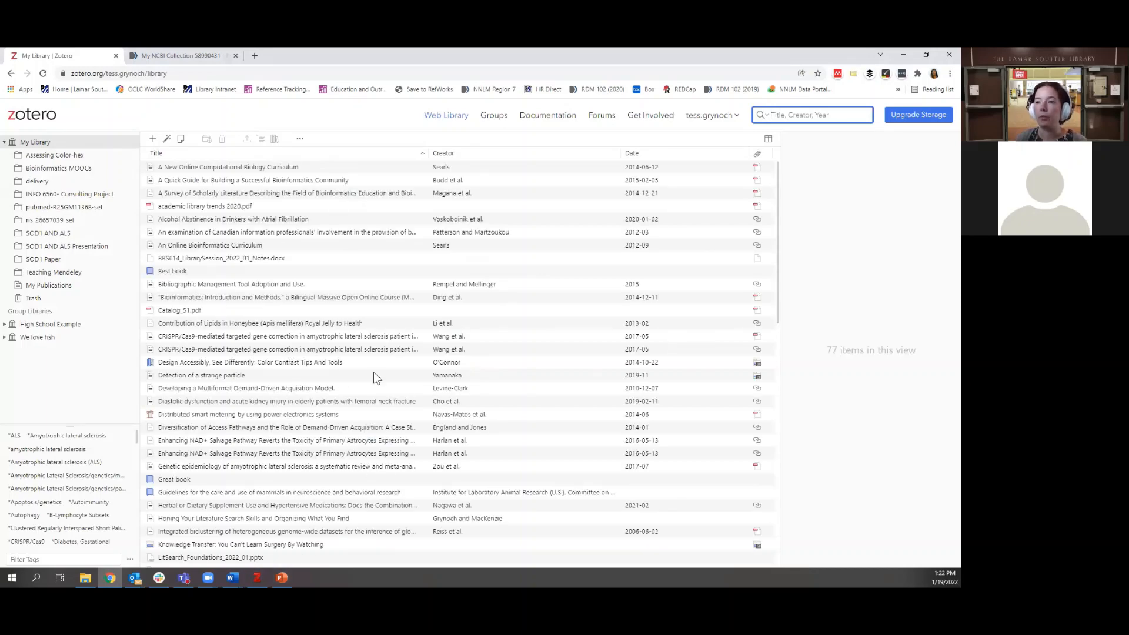
click(257, 578)
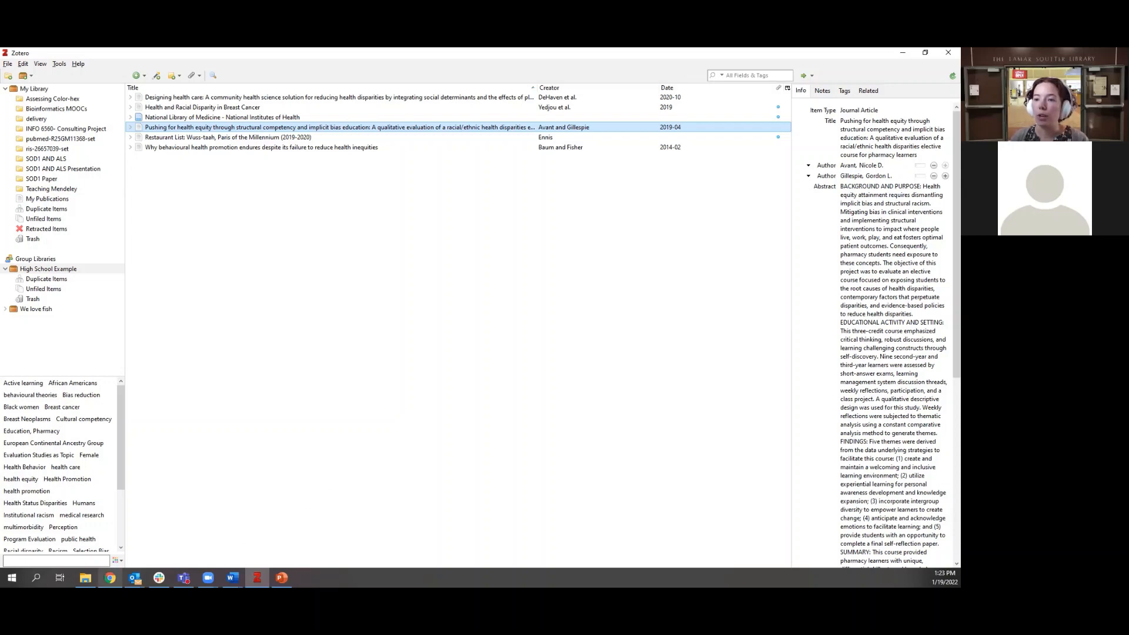
Step: Switch to Chrome, show the My NCBI Collection – BBS614 page in PubMed, and select the page's web address
click(110, 577)
click(176, 55)
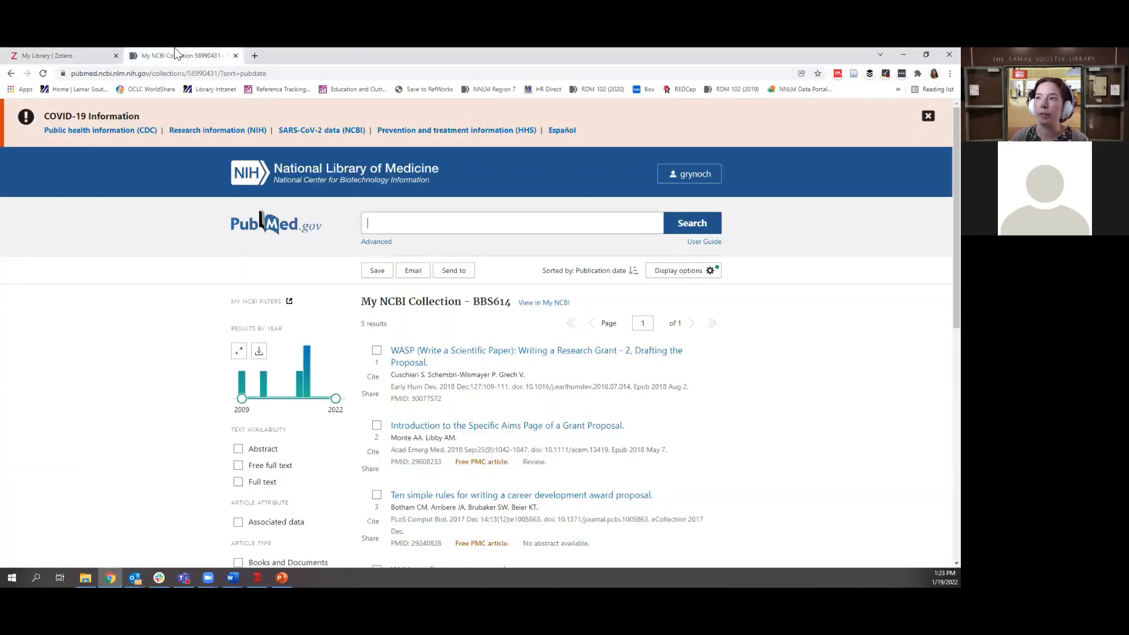
click(300, 72)
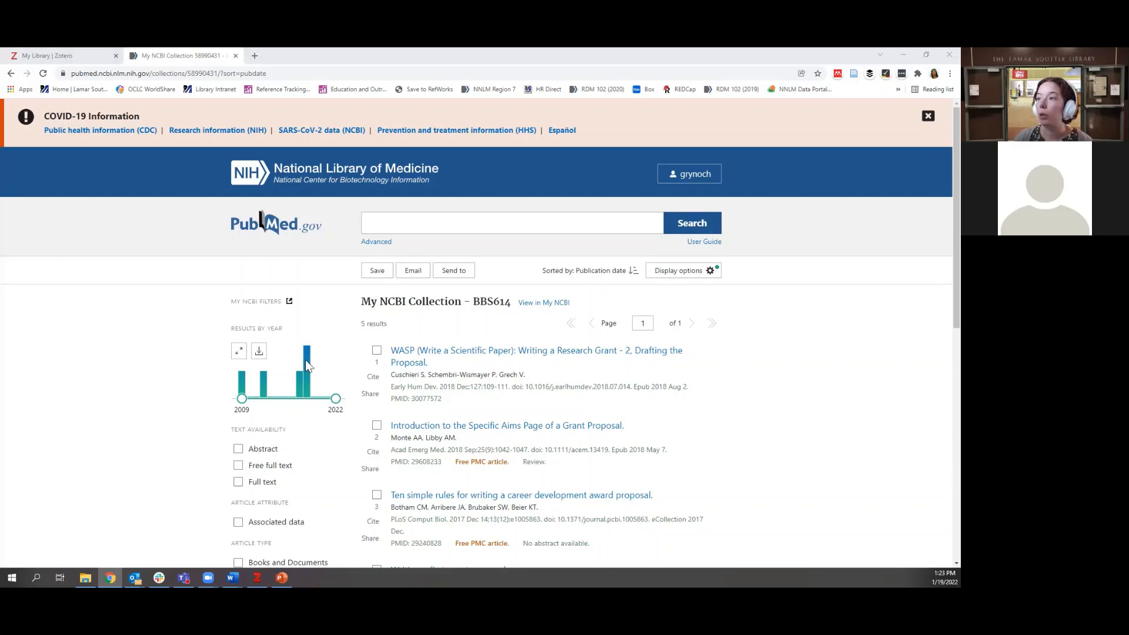
Step: Export all results on this page of the My NCBI Collection – BBS614 to a citation manager file
scroll(163, 322, down, 1)
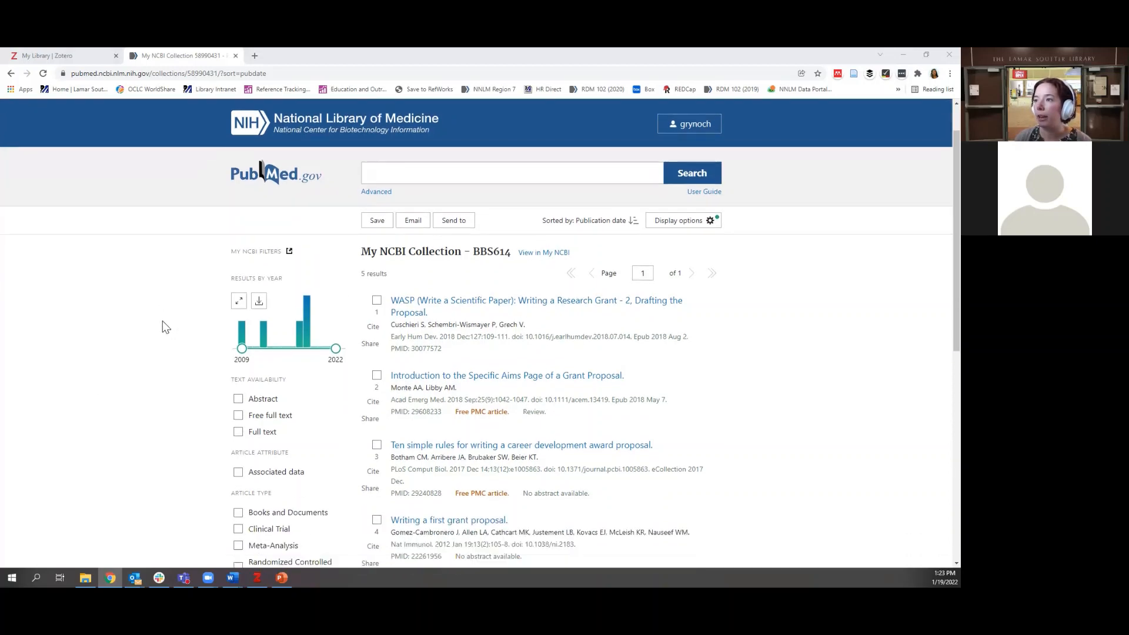
click(455, 223)
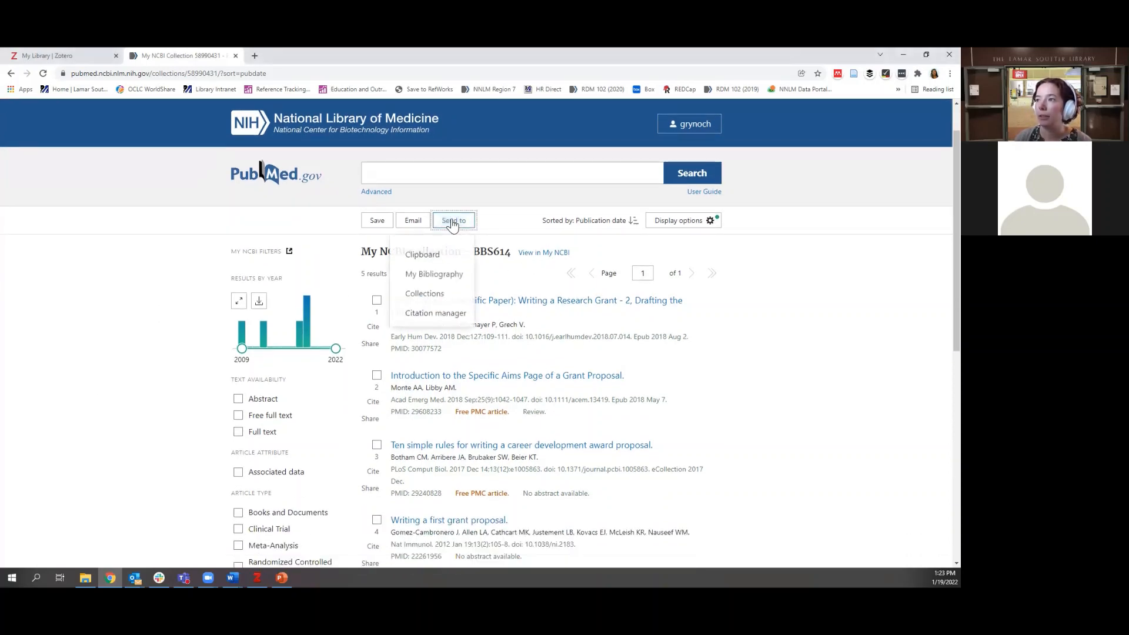
click(433, 318)
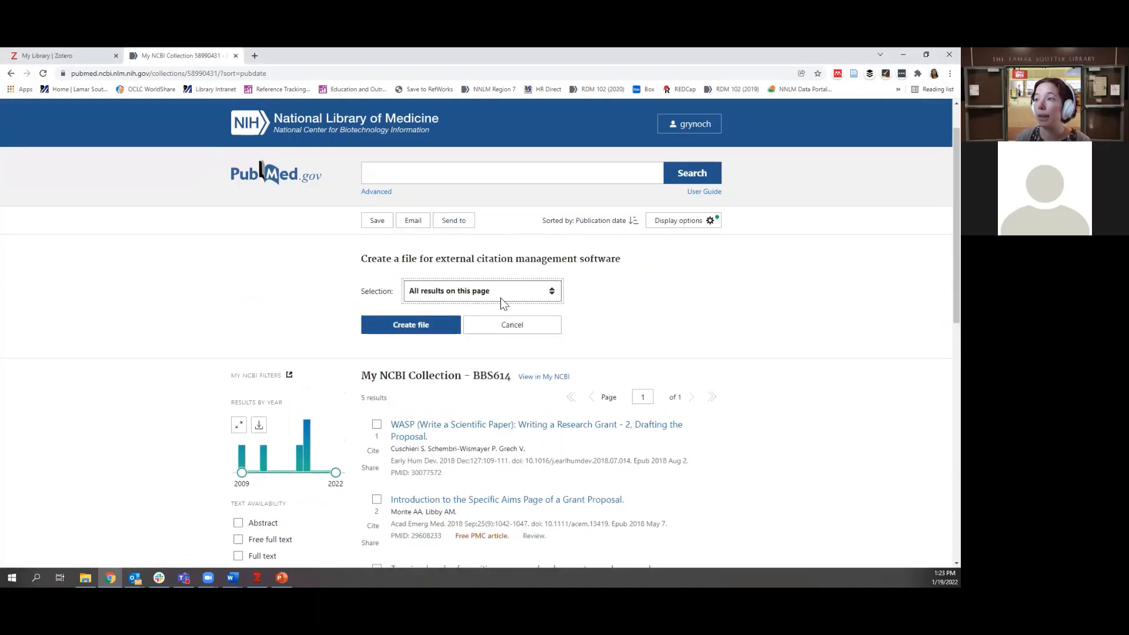
click(403, 328)
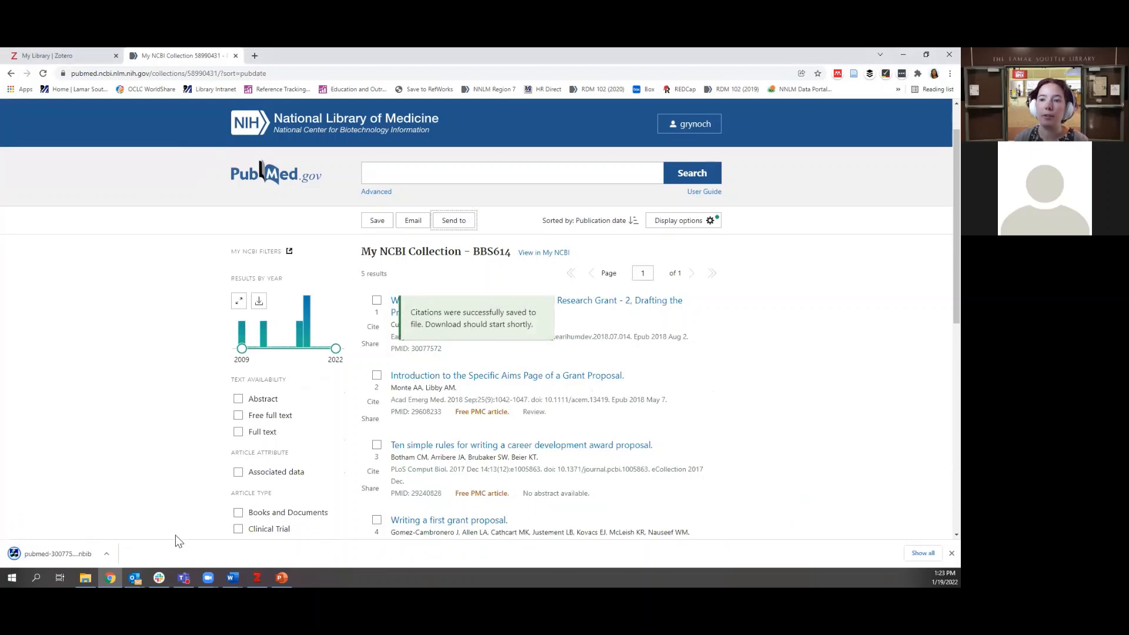
click(61, 555)
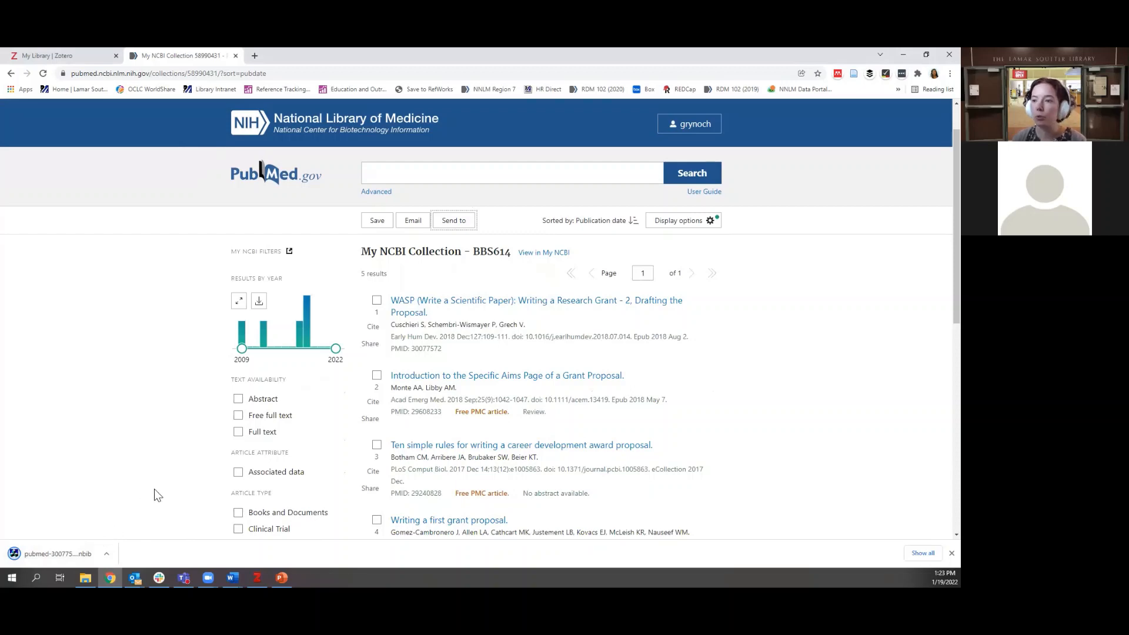
Step: Switch to the Zotero desktop application and start a file import using pubmed-30077572-set from the Downloads folder
click(257, 578)
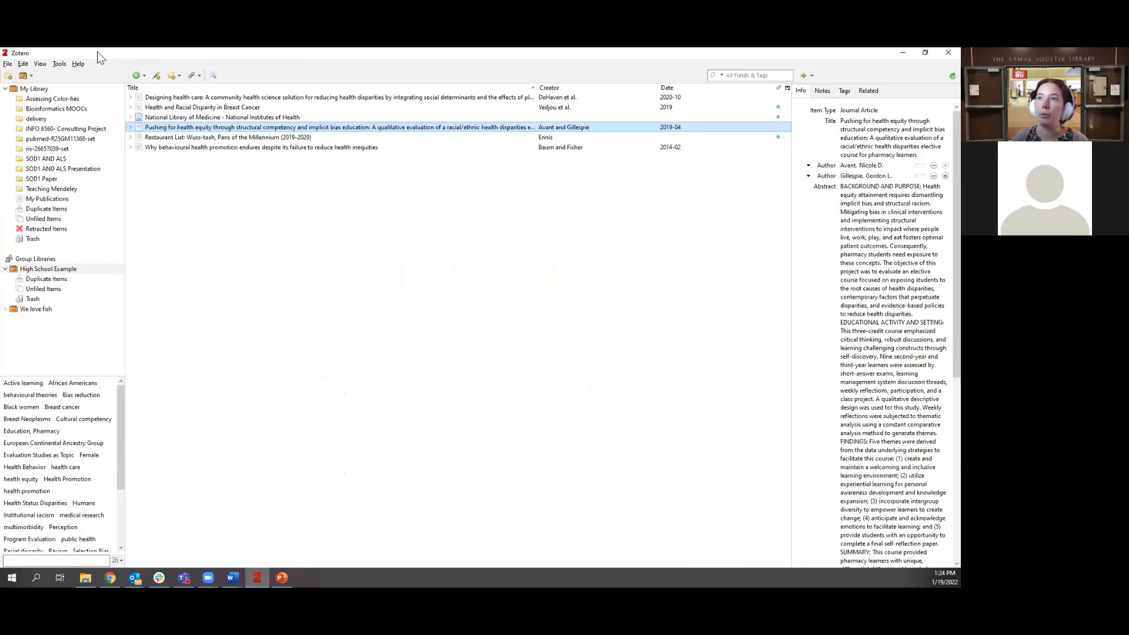
click(138, 76)
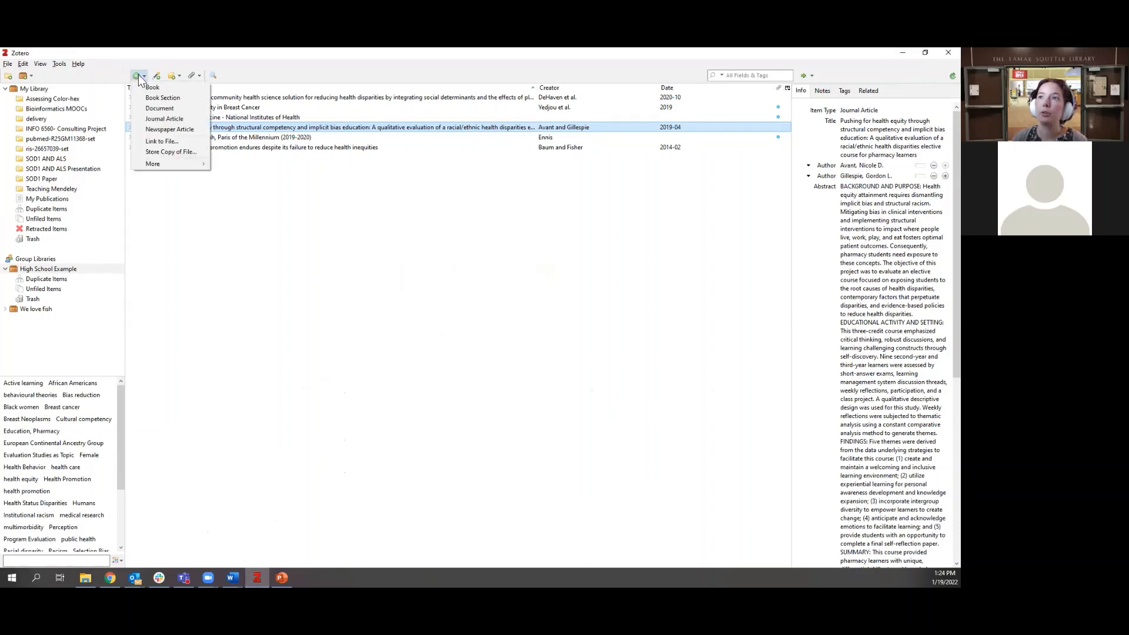
click(106, 50)
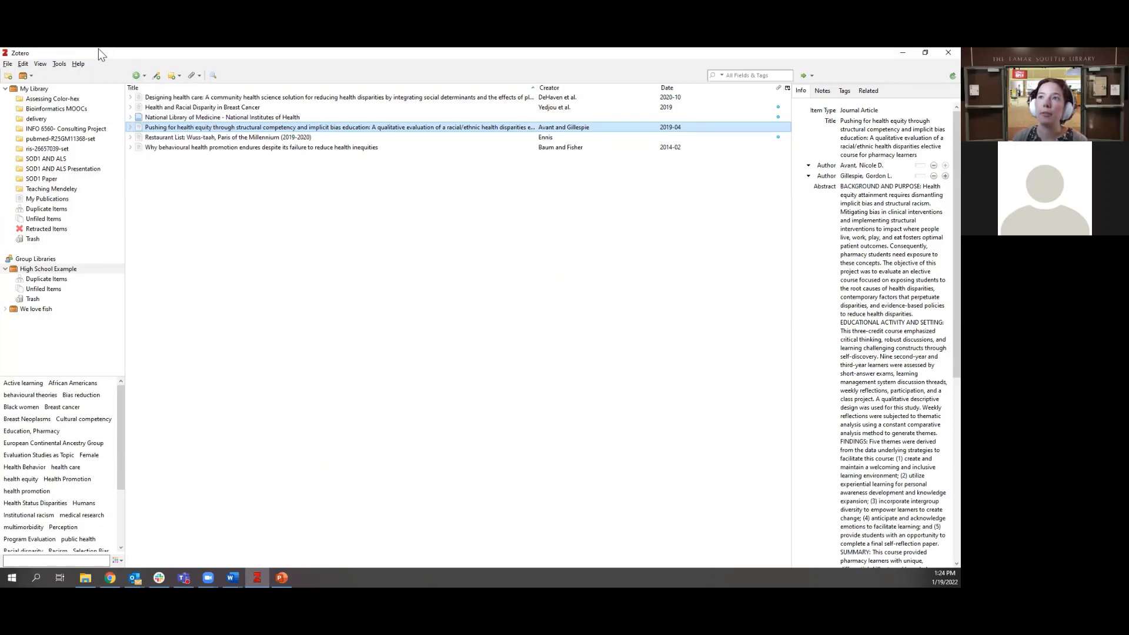
click(7, 64)
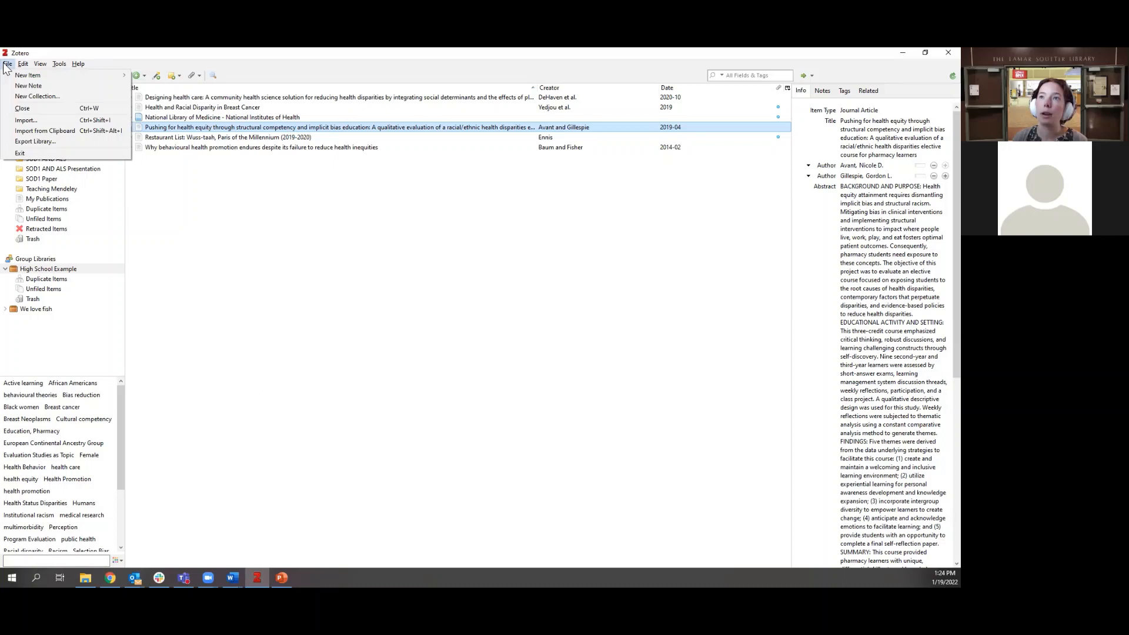
click(32, 121)
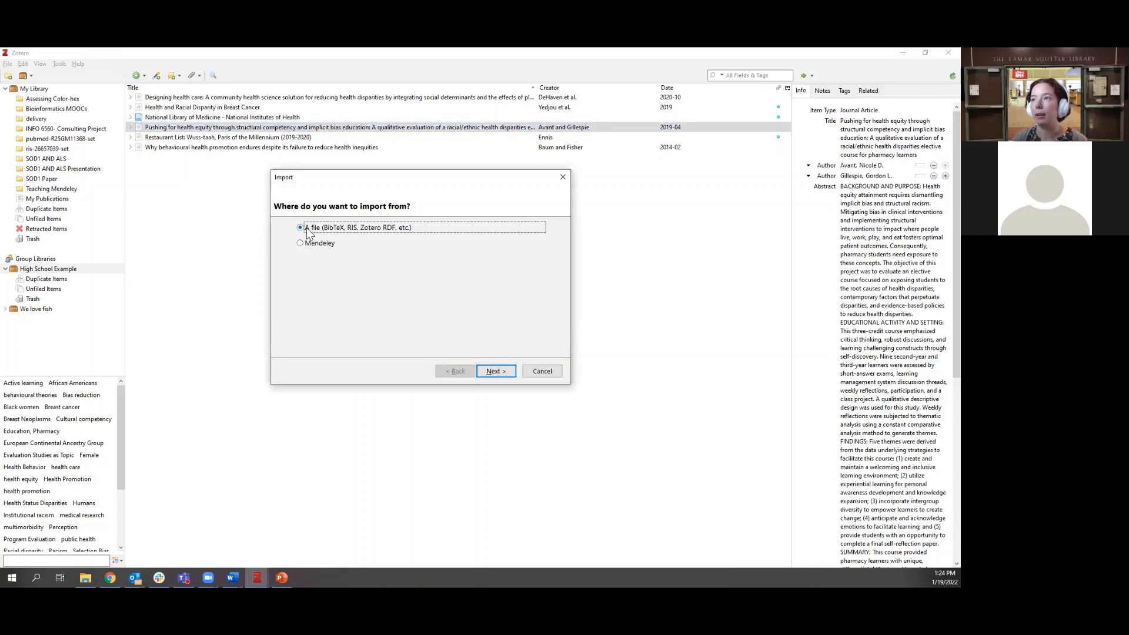
click(495, 372)
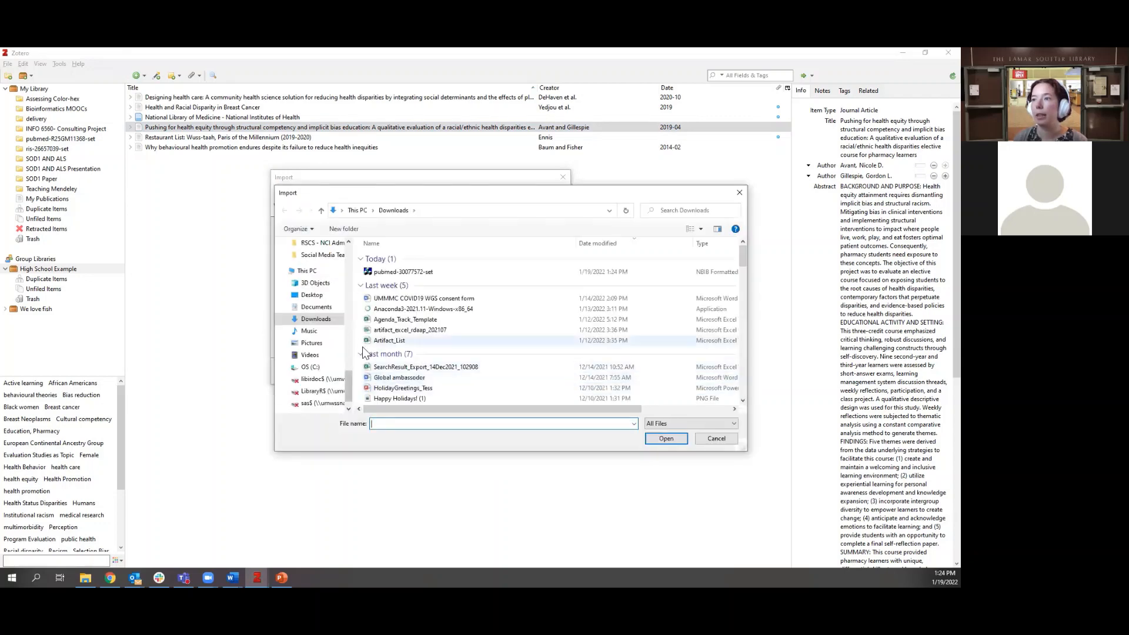
click(409, 272)
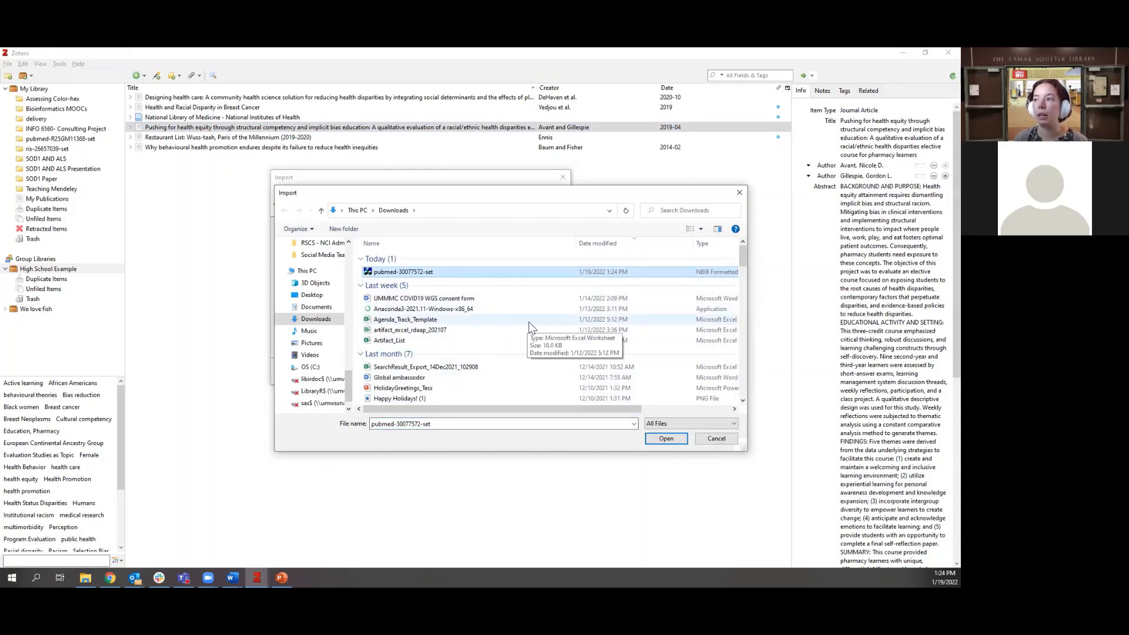
click(676, 437)
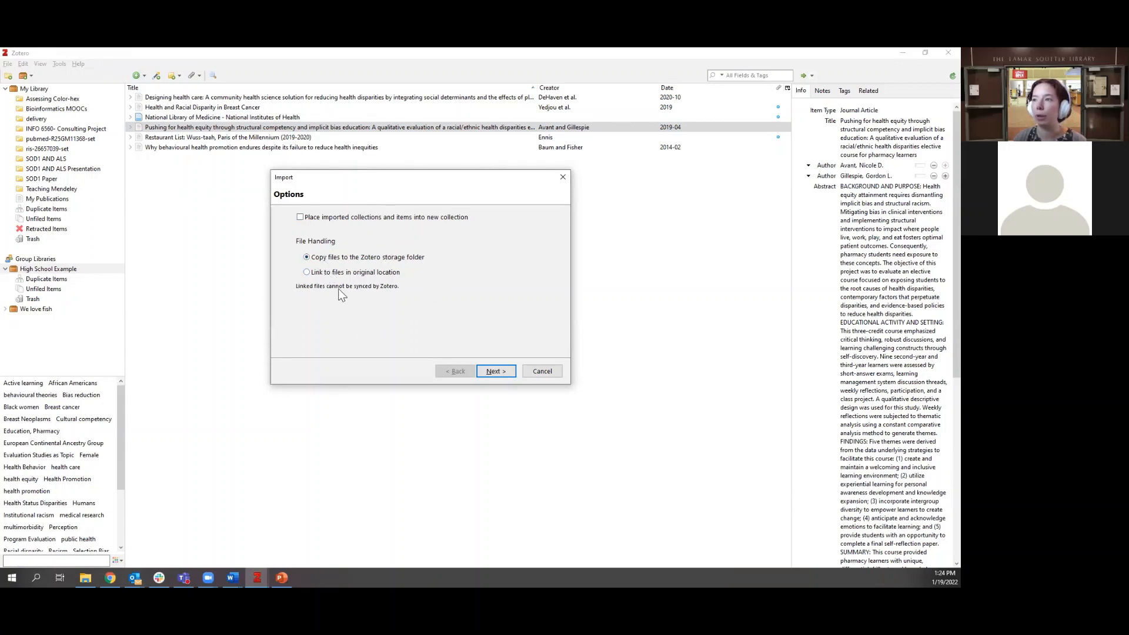
Step: Compare the file handling options, keep copying files to the Zotero storage folder, and complete the import
click(306, 272)
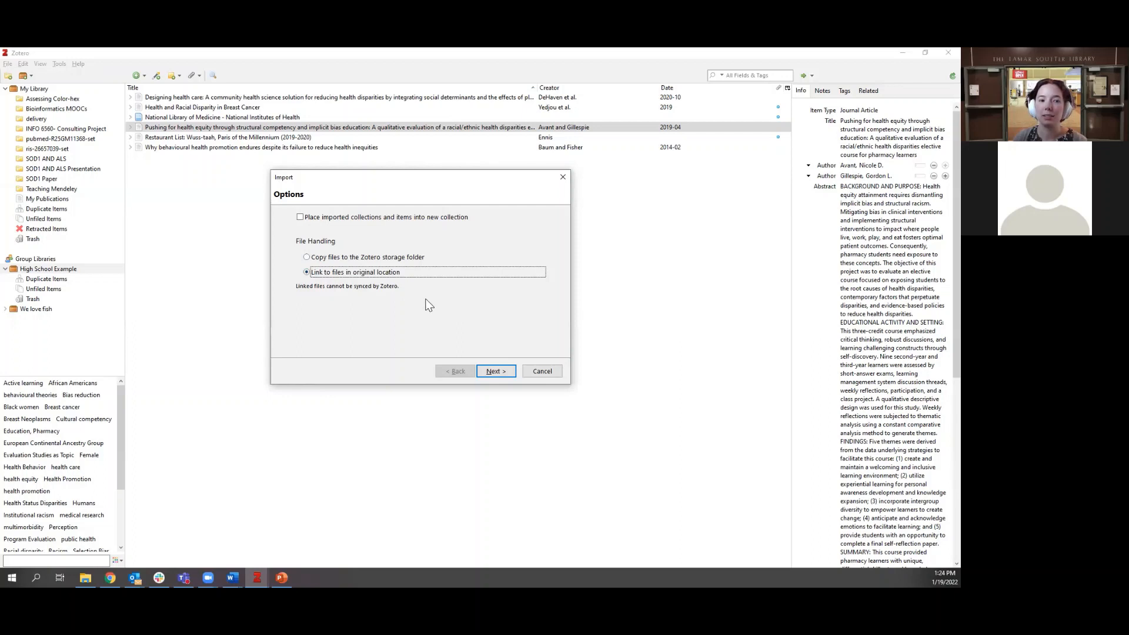
click(312, 258)
click(500, 370)
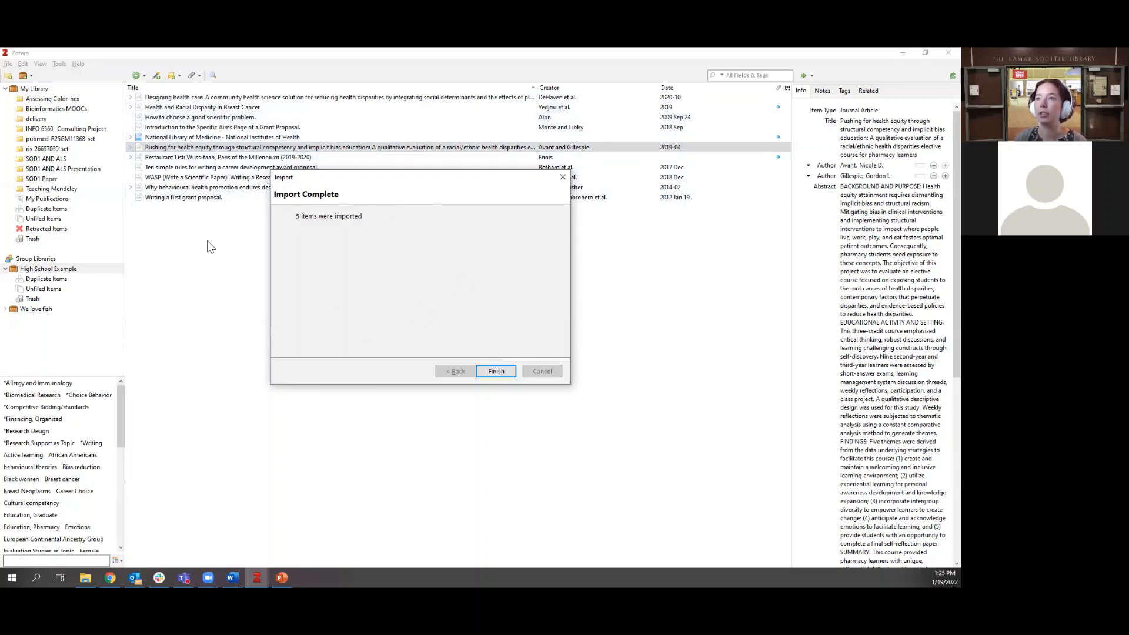
click(509, 372)
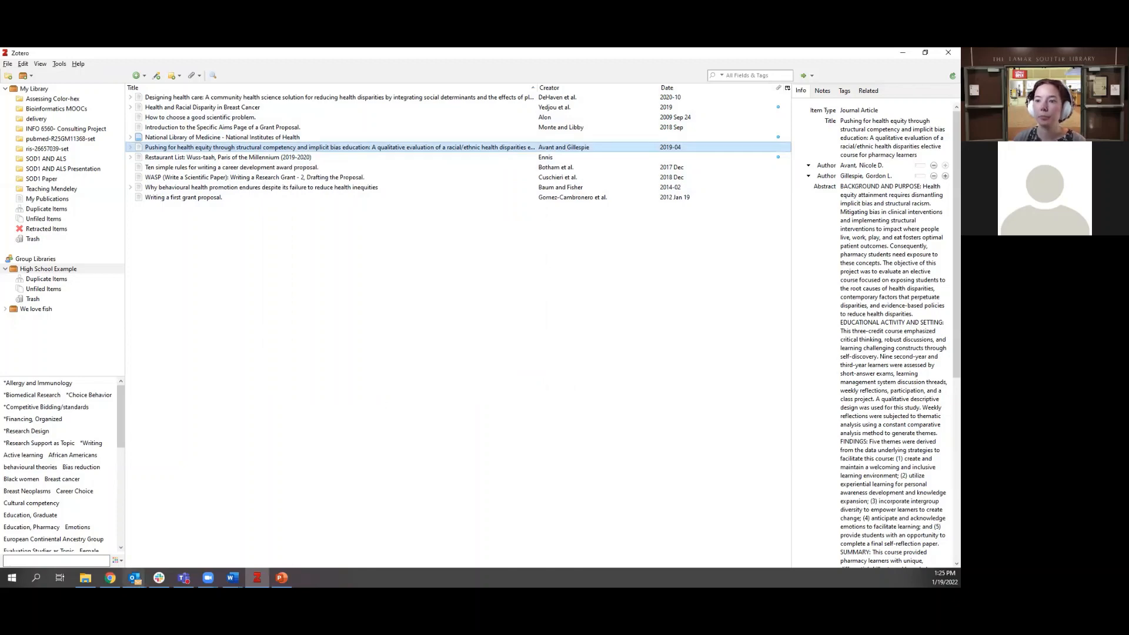
Step: Switch to Chrome, dismiss the downloads bar, and open the PubMed article "WASP (Write a Scientific Paper): Writing a Research Grant - 2, Drafting the Proposal"
mouse_move(110, 577)
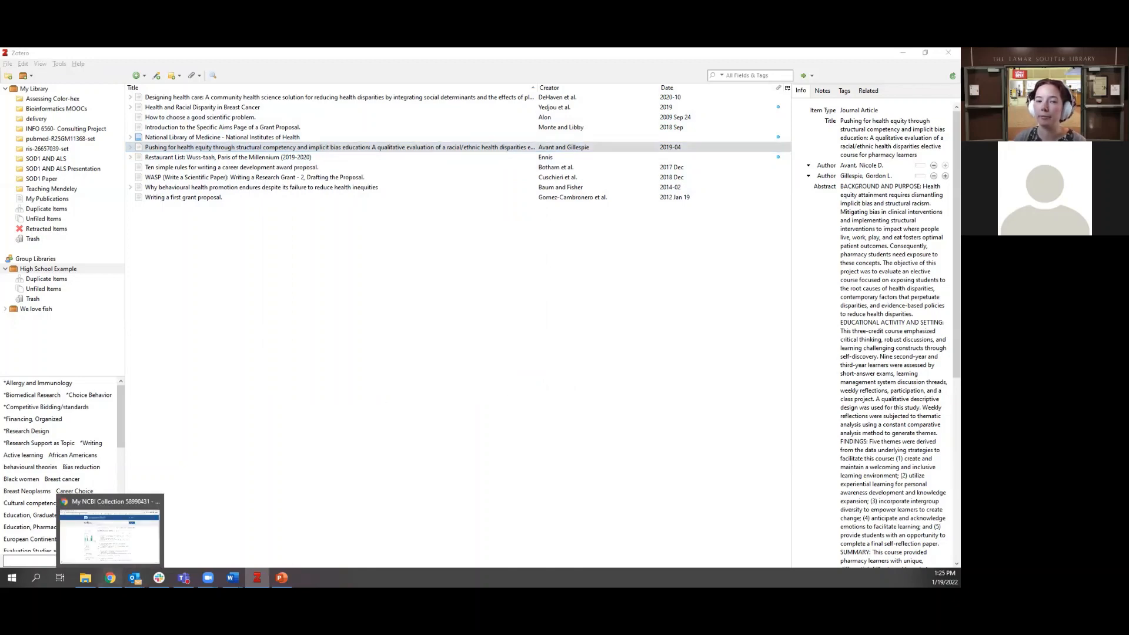
click(110, 534)
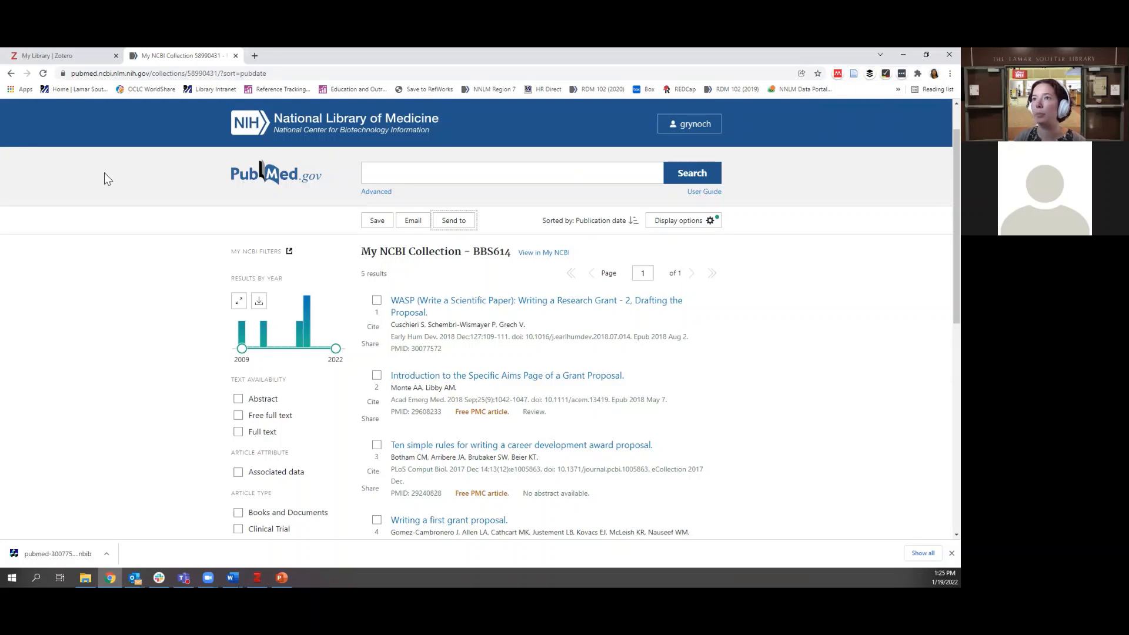
click(949, 553)
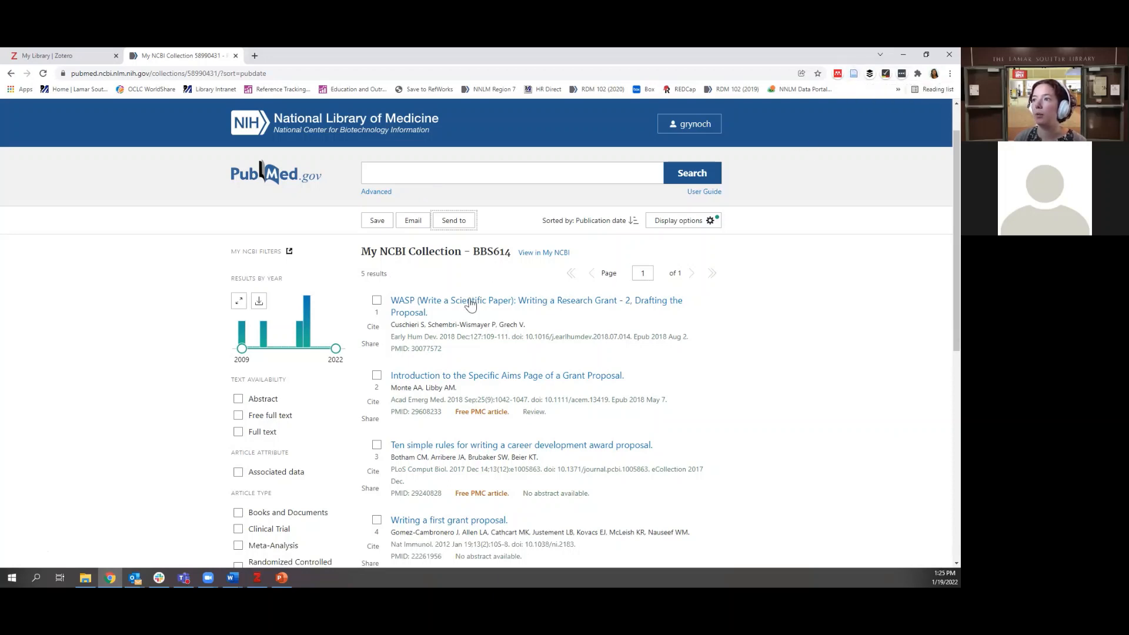
click(412, 304)
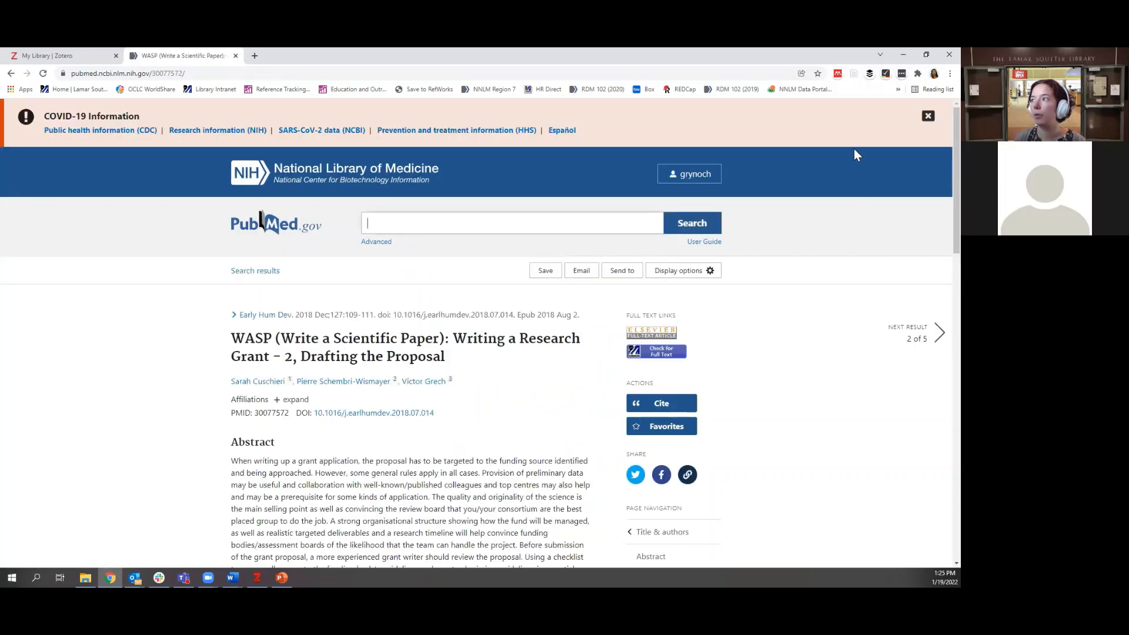
Step: Save the WASP article with the Zotero Connector into the SOD1 AND ALS Presentation collection
click(854, 75)
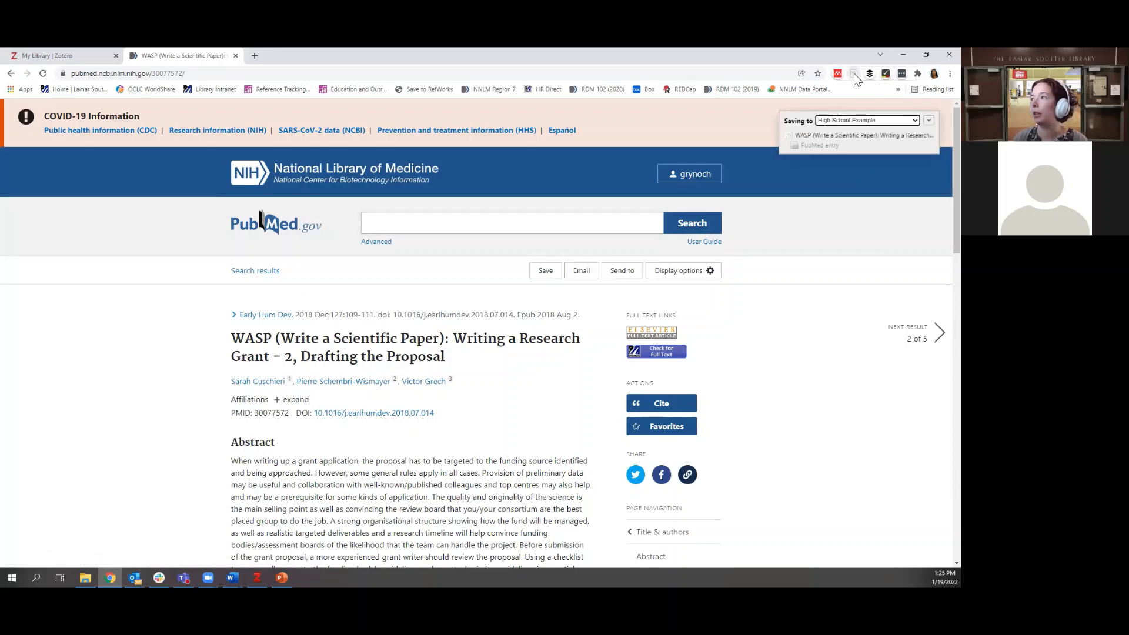
click(915, 120)
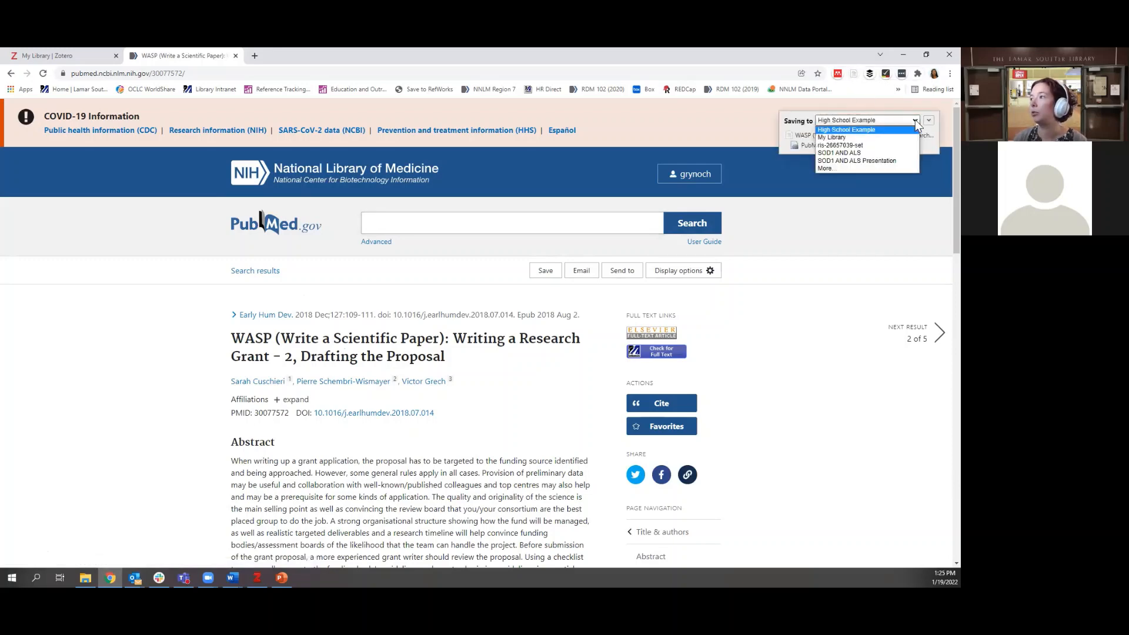
click(839, 168)
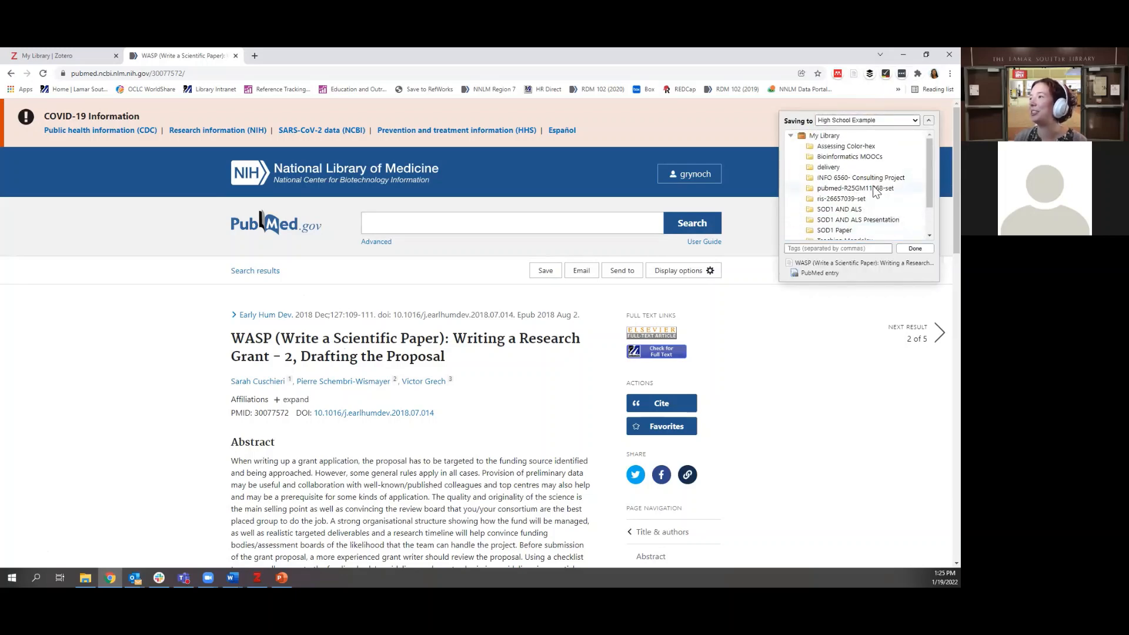
scroll(887, 196, up, 1)
scroll(889, 196, down, 1)
click(884, 181)
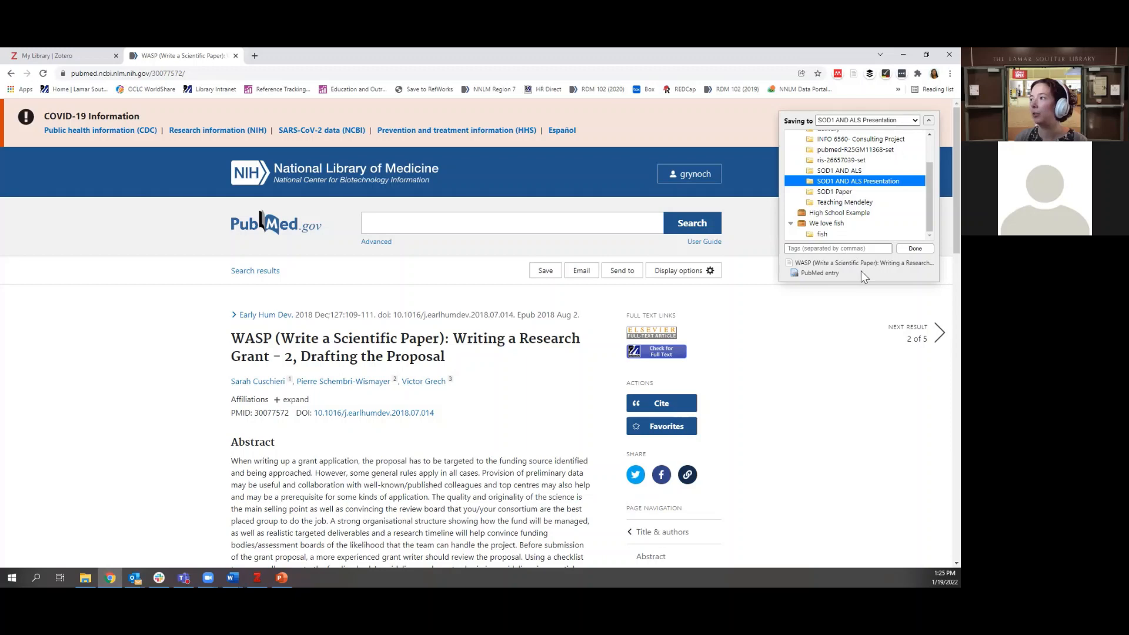
click(914, 249)
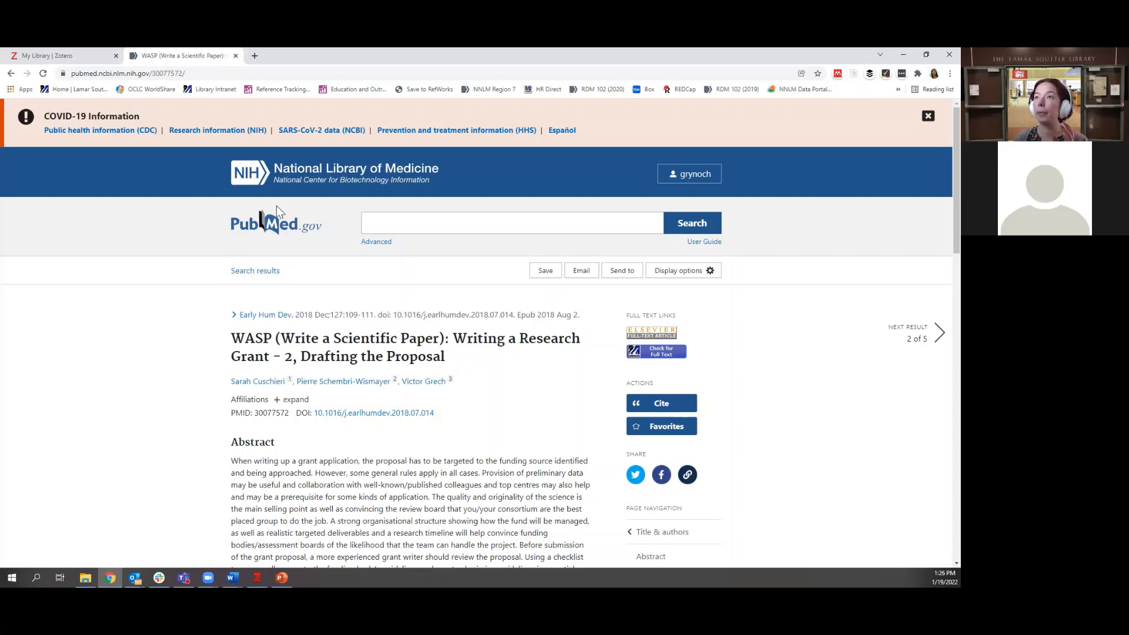
Step: Switch from the Zotero web library to the desktop application and add the "APIs and Researchers" PDF from the Reading folder to SOD1 AND ALS Presentation
click(65, 53)
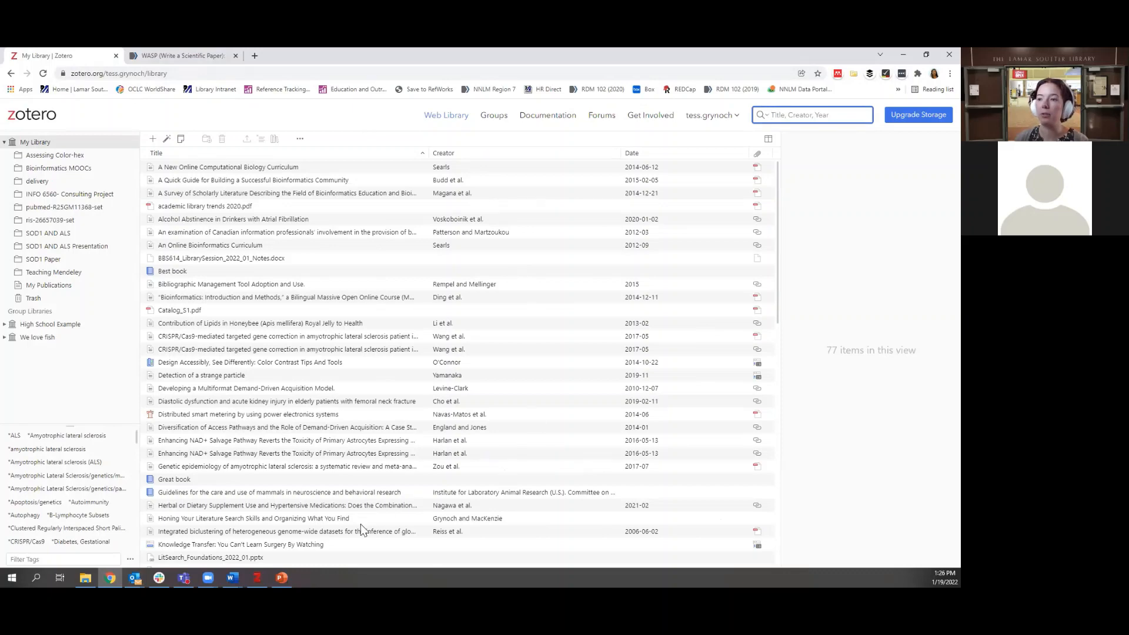
click(257, 577)
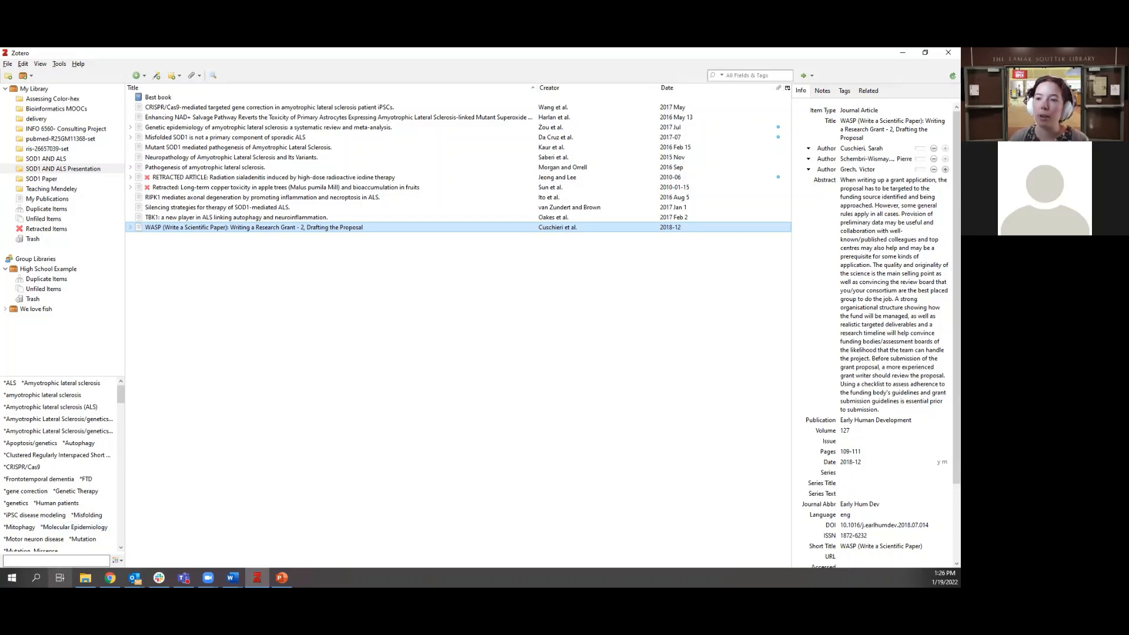
click(85, 577)
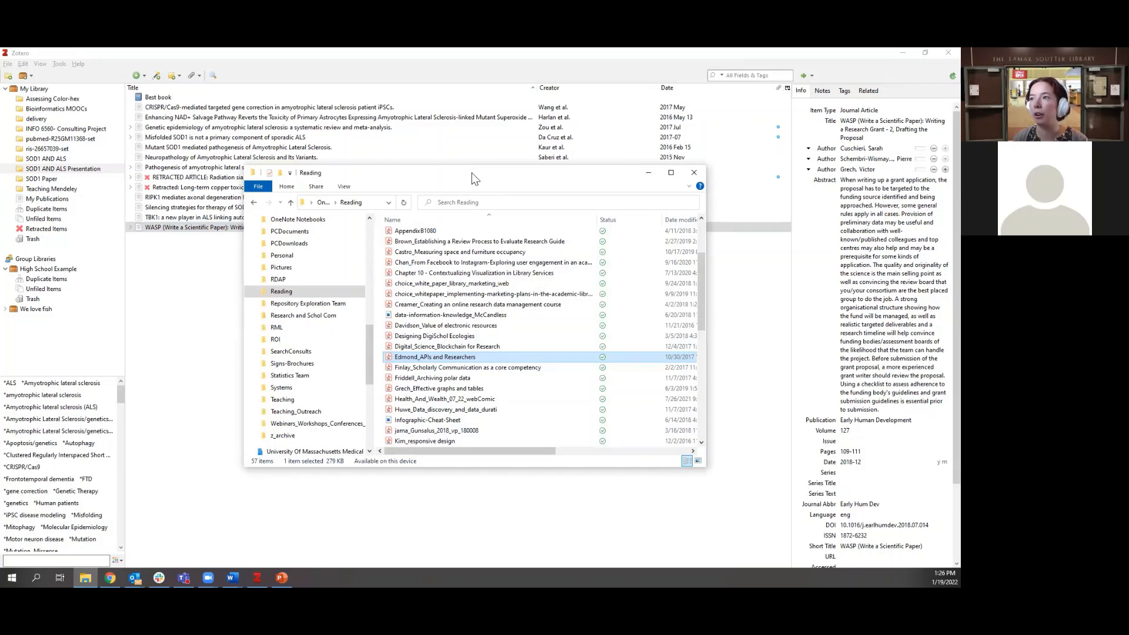
drag(471, 184, 585, 224)
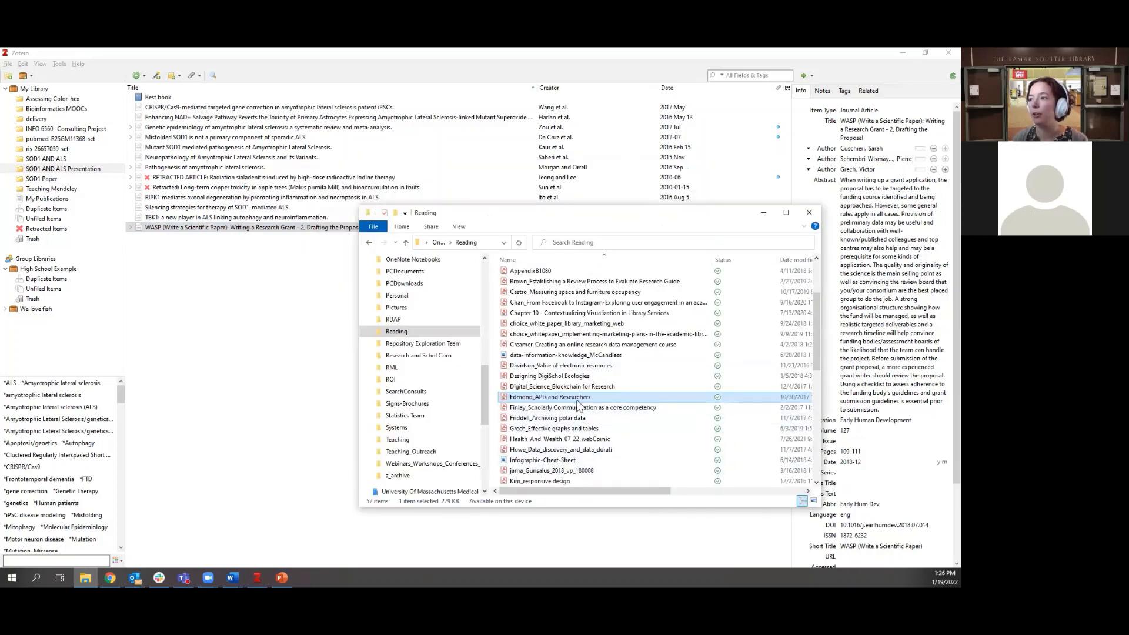
drag(573, 400, 219, 301)
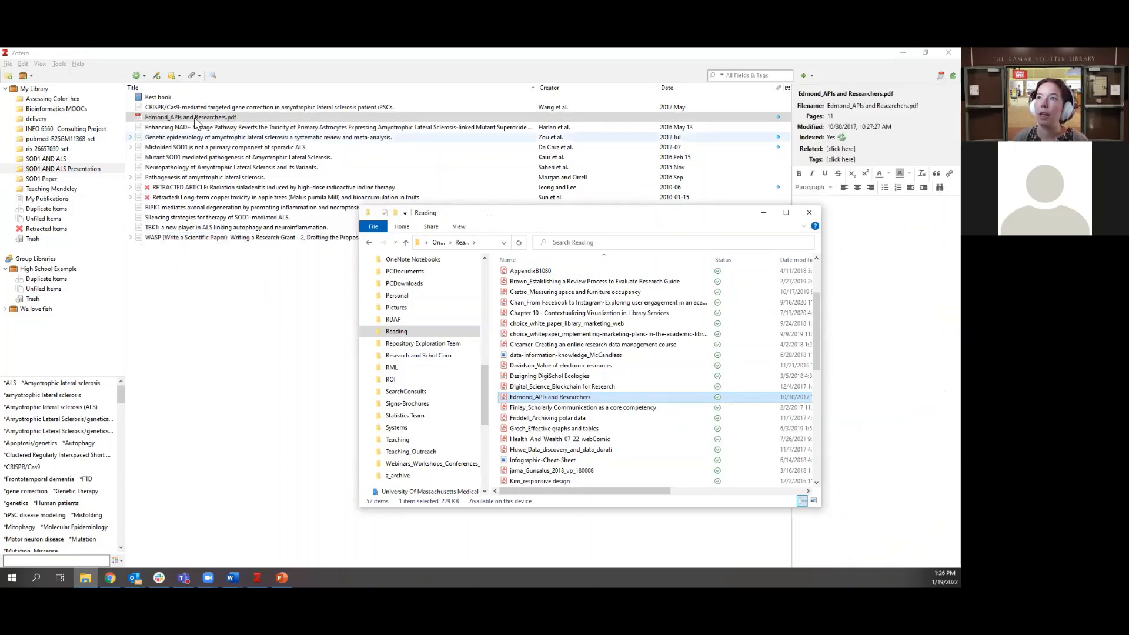
Step: Select the "APIs and Researchers: The Emperor's New Clothes?" record and review its attached PDF and bibliographic details
click(183, 118)
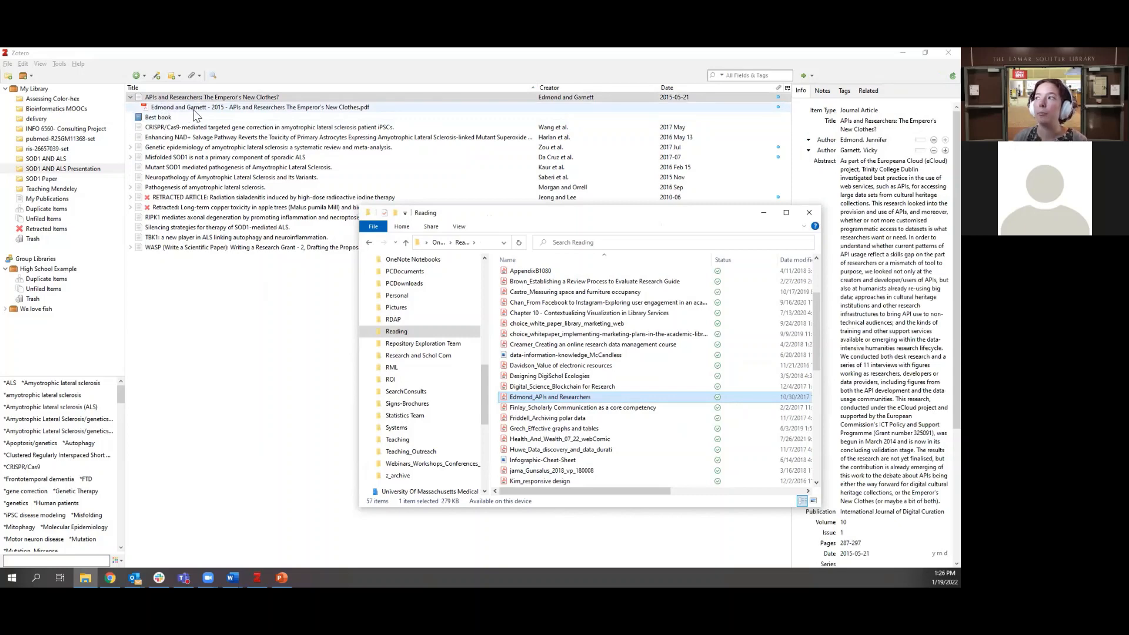
click(252, 108)
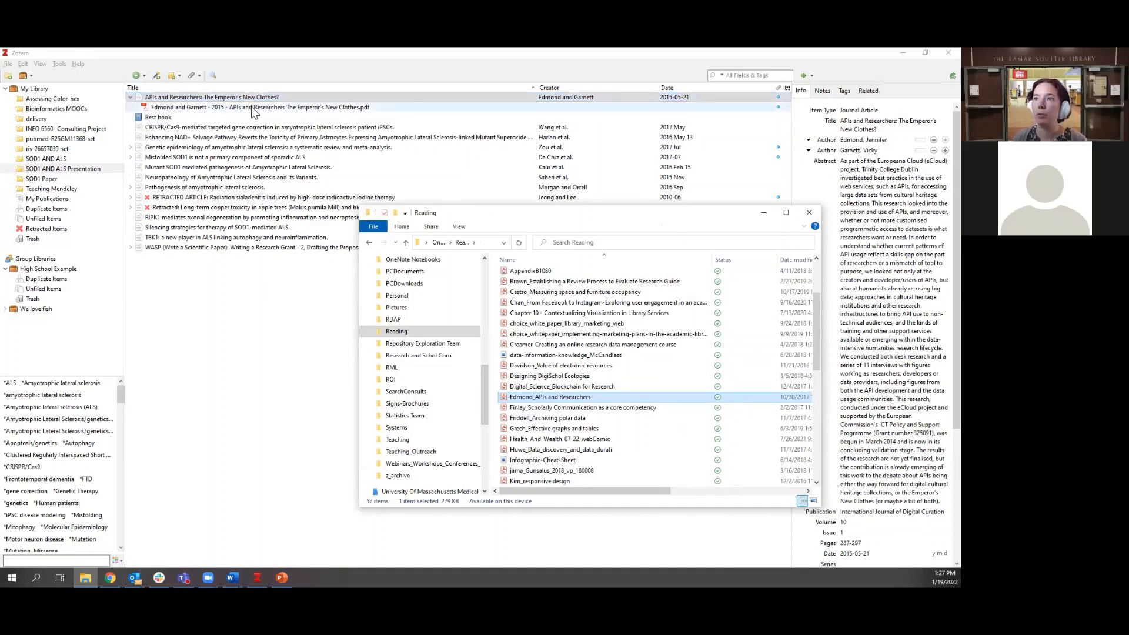
click(246, 98)
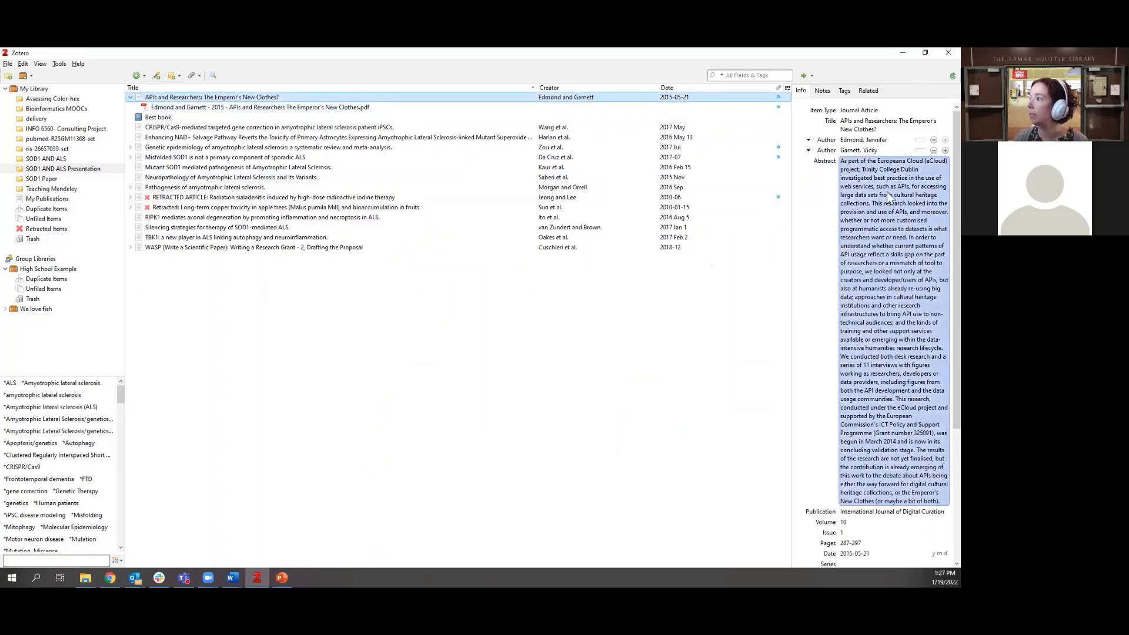
scroll(911, 487, down, 5)
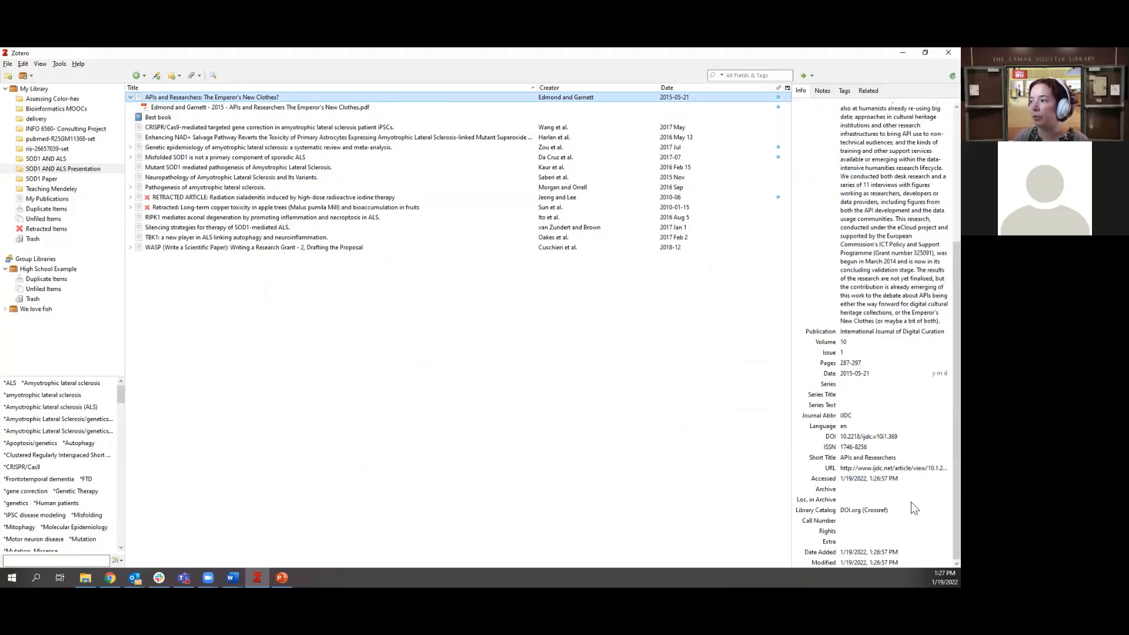
scroll(901, 482, up, 5)
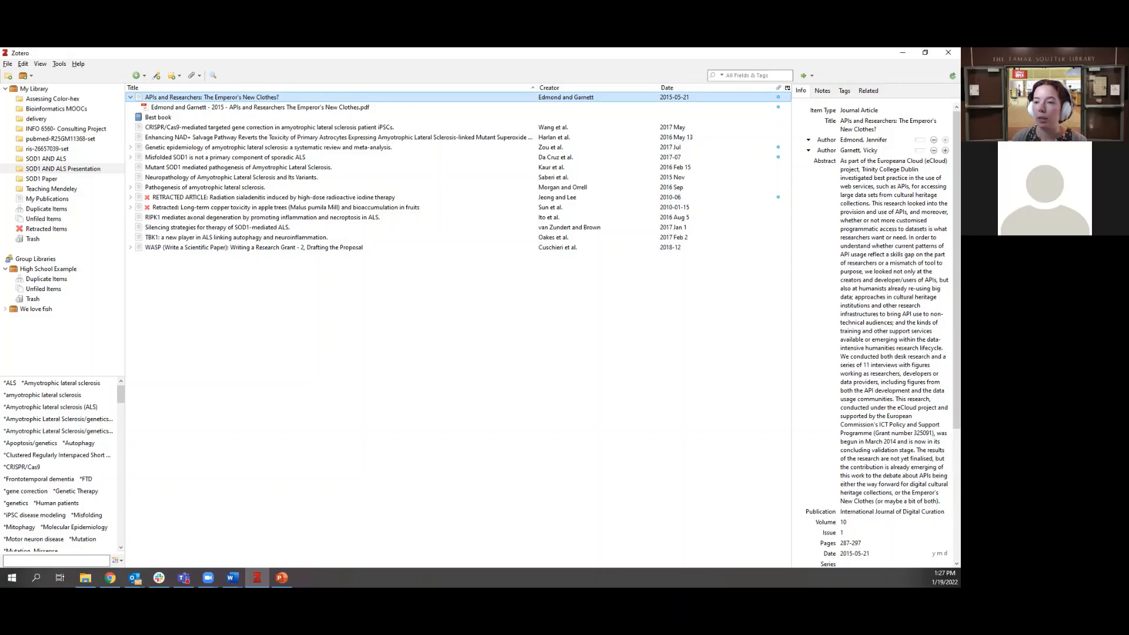
Step: Switch to Chrome and copy the PMID of the WASP article from its PubMed page
click(110, 577)
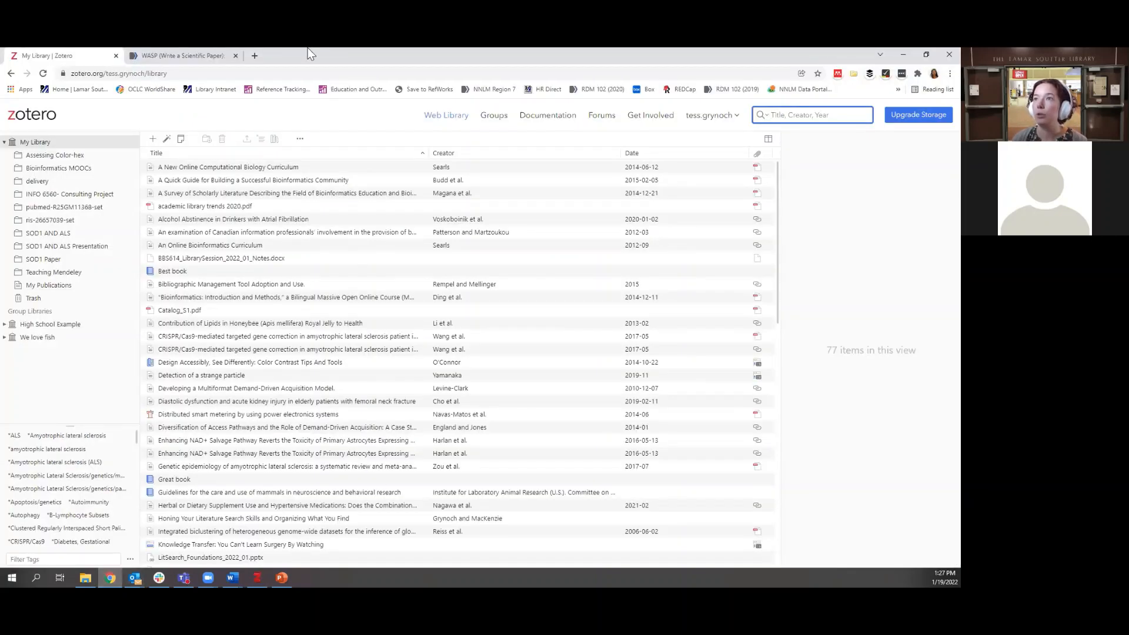
click(194, 56)
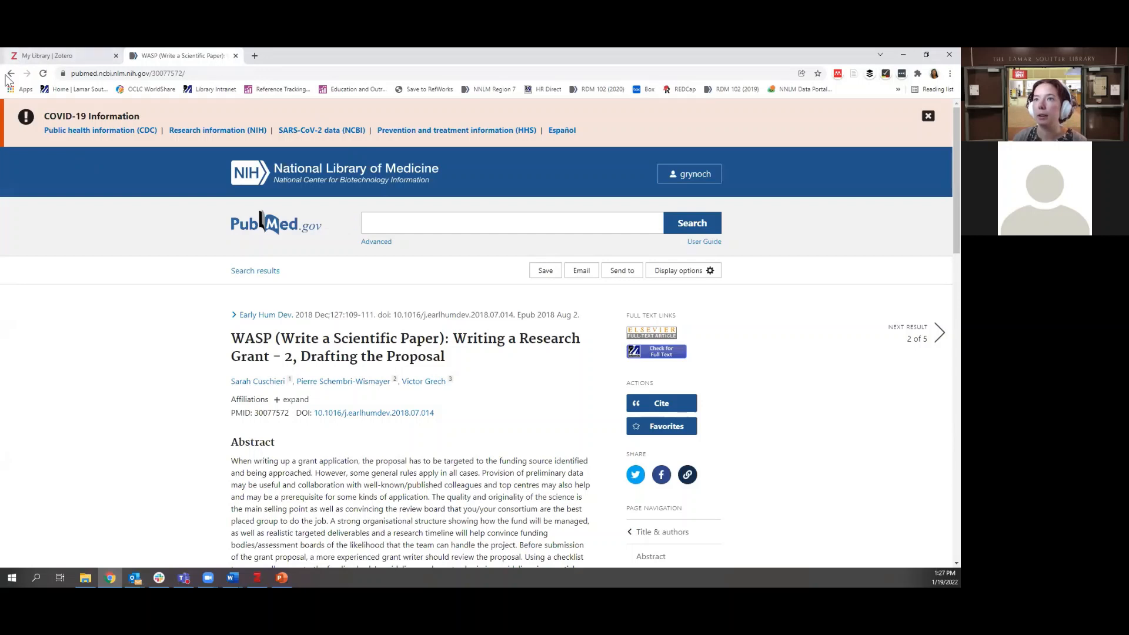
double_click(274, 414)
key(ctrl+c)
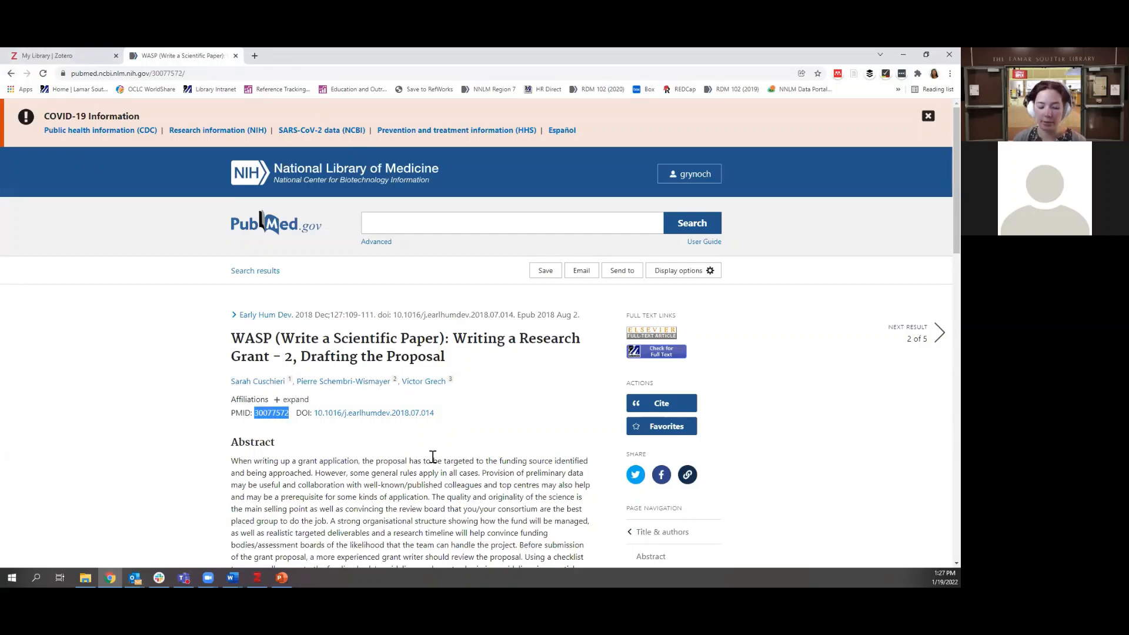
Step: In the Zotero web library, add the article with PMID 30077572 to SOD1 AND ALS Presentation by its identifier
click(67, 54)
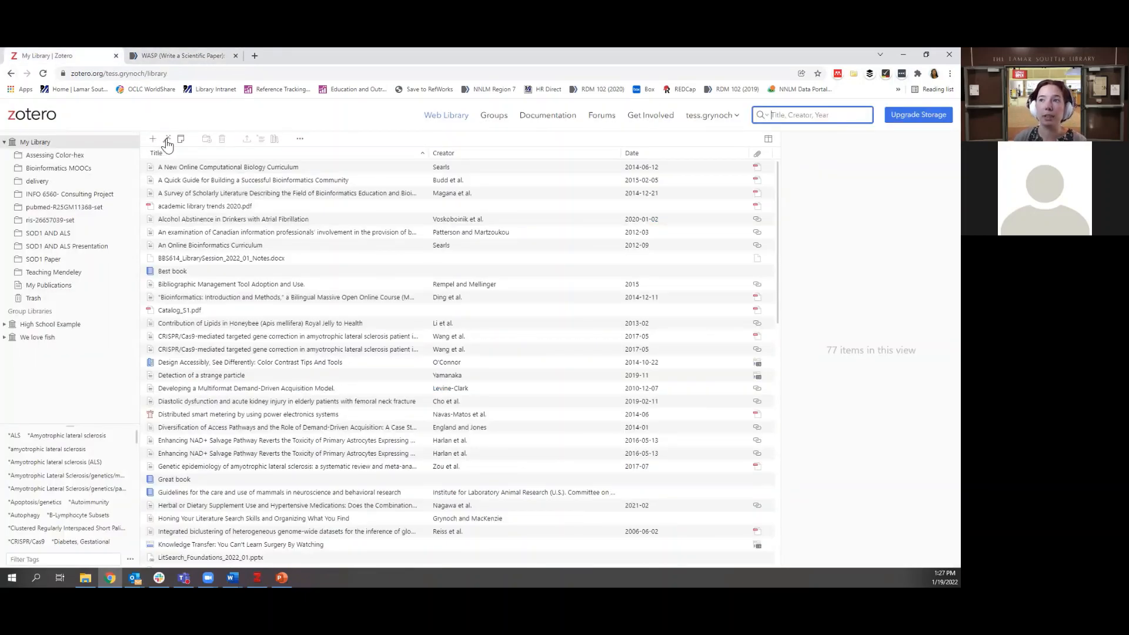
click(55, 247)
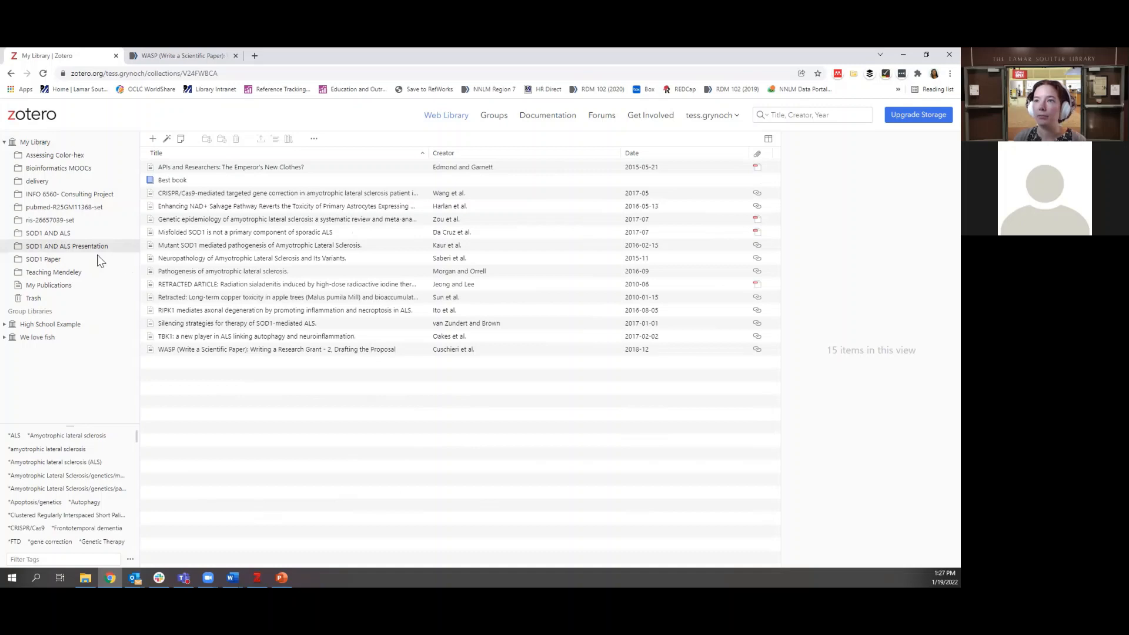
click(167, 141)
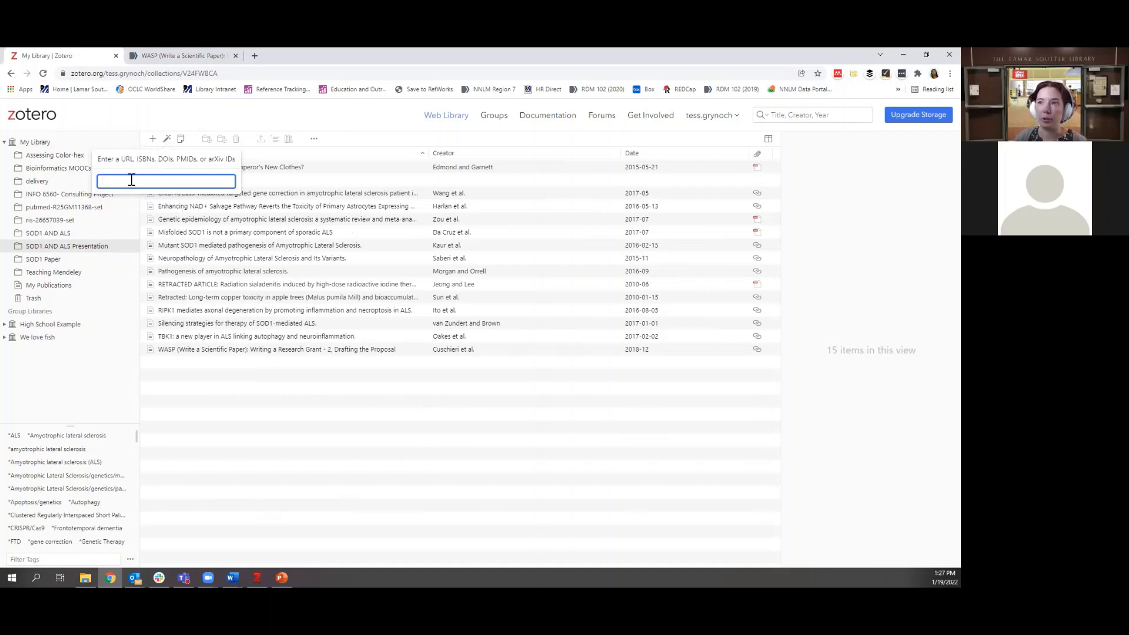
key(ctrl+v)
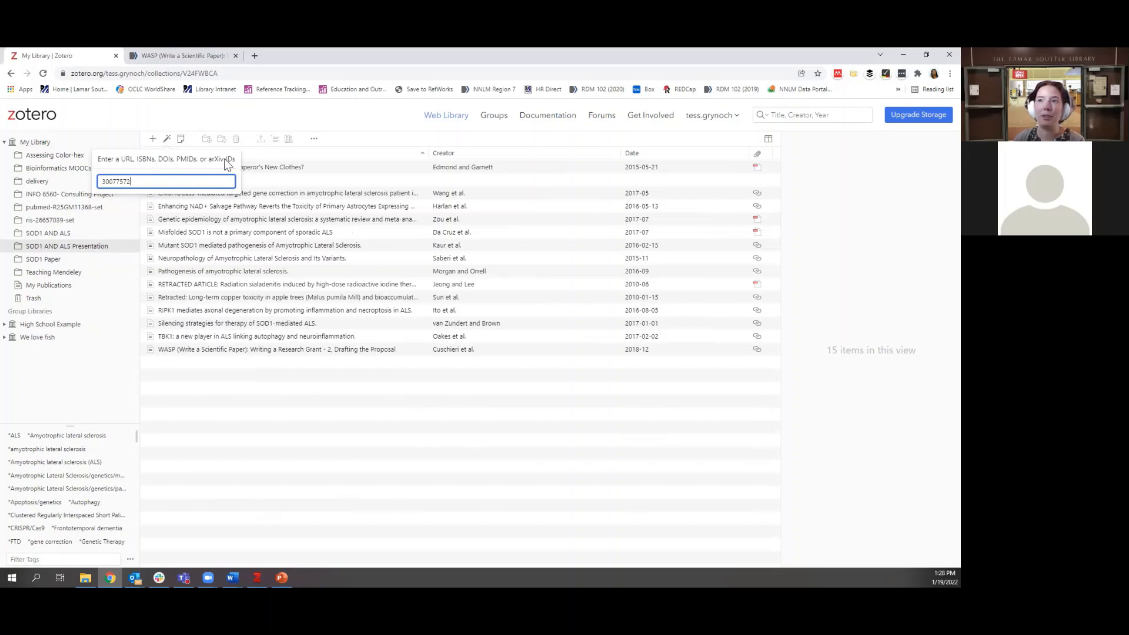
key(Return)
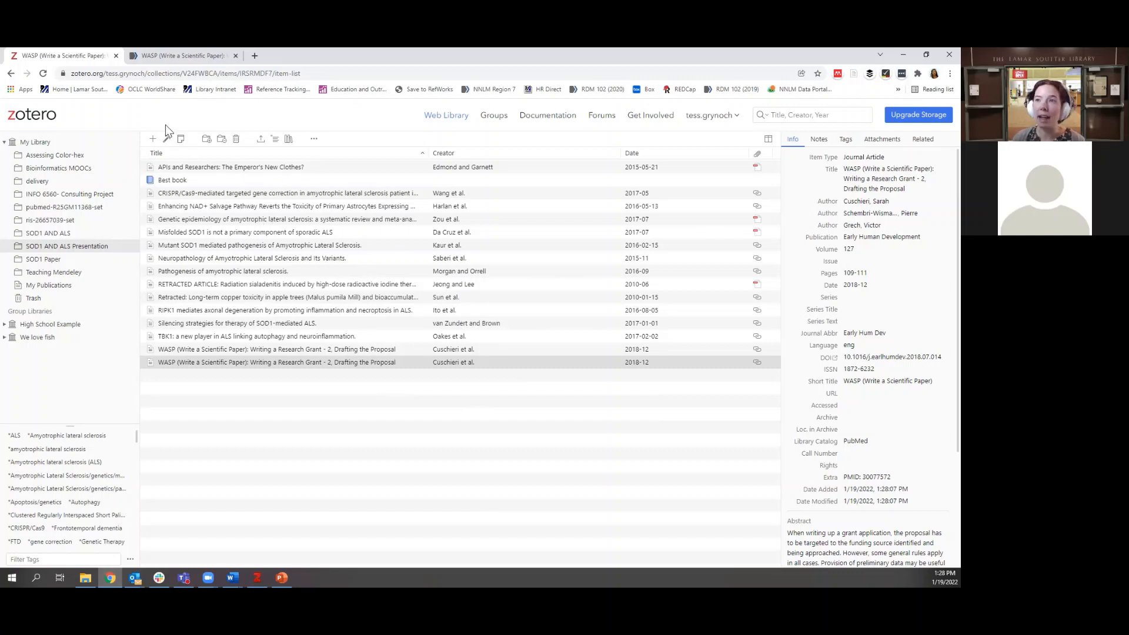
Step: Browse the full list of item types offered for creating a new item manually in the web library
click(154, 141)
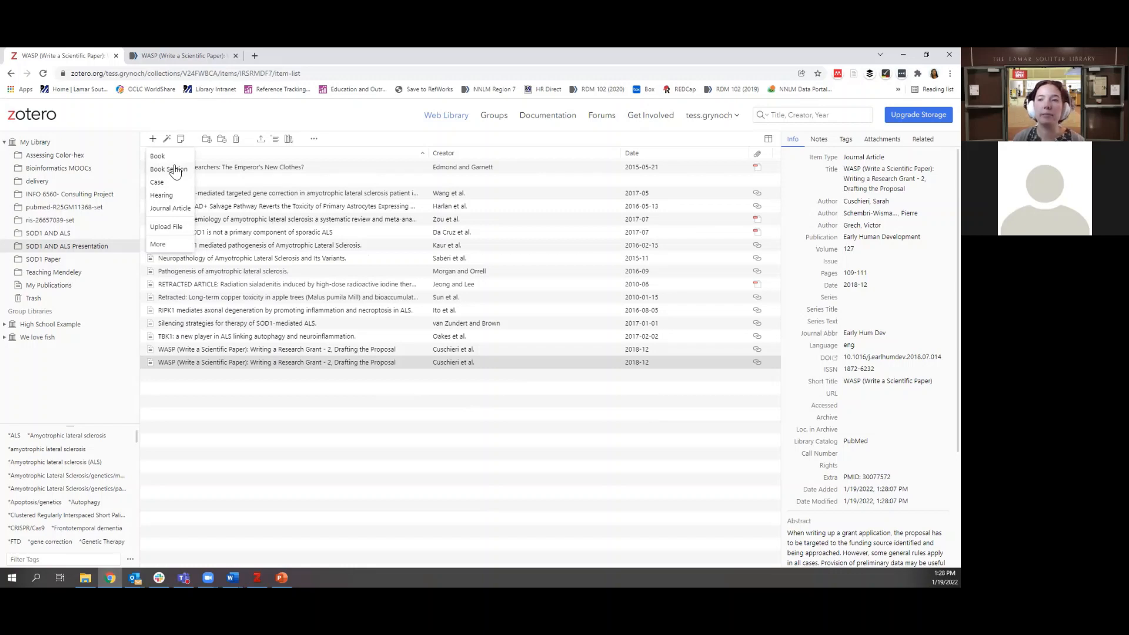
click(158, 244)
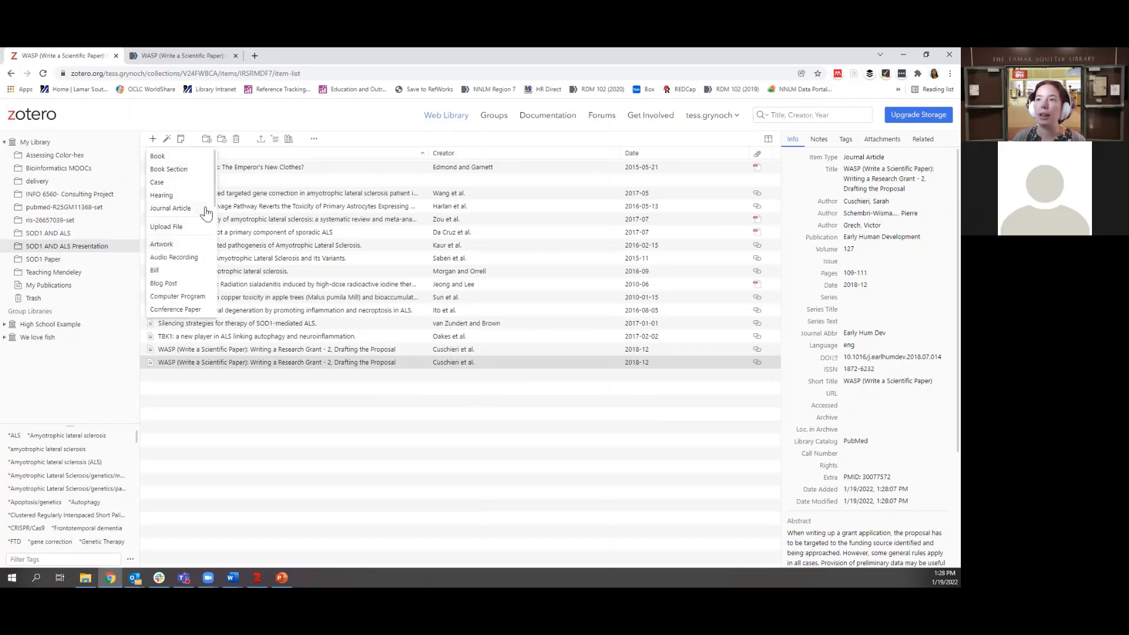
scroll(187, 273, down, 3)
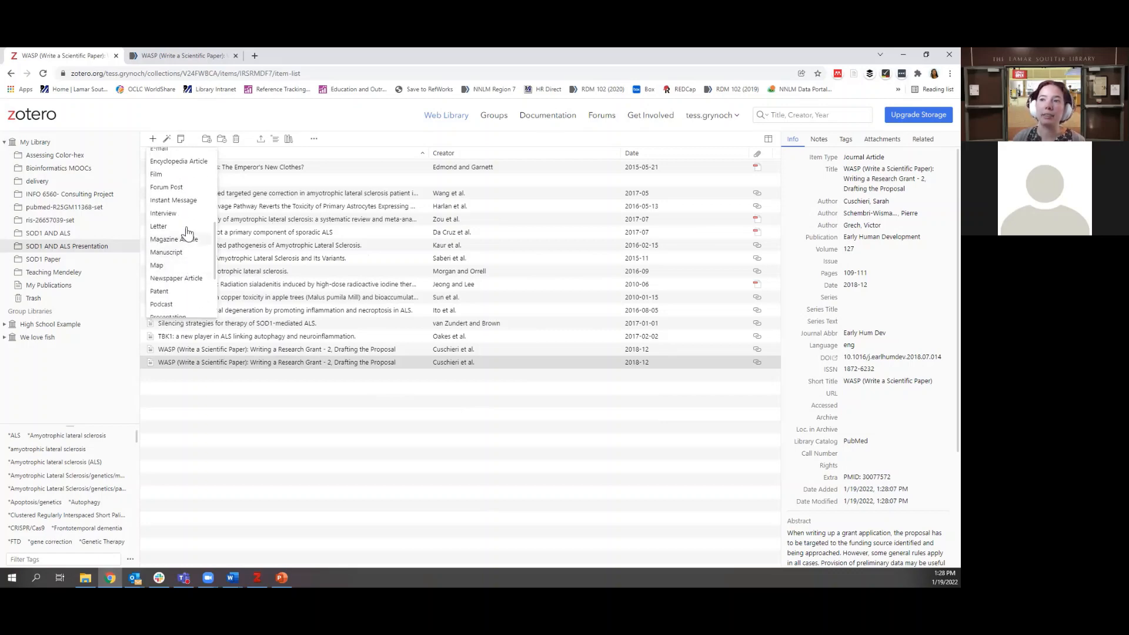
scroll(183, 266, down, 3)
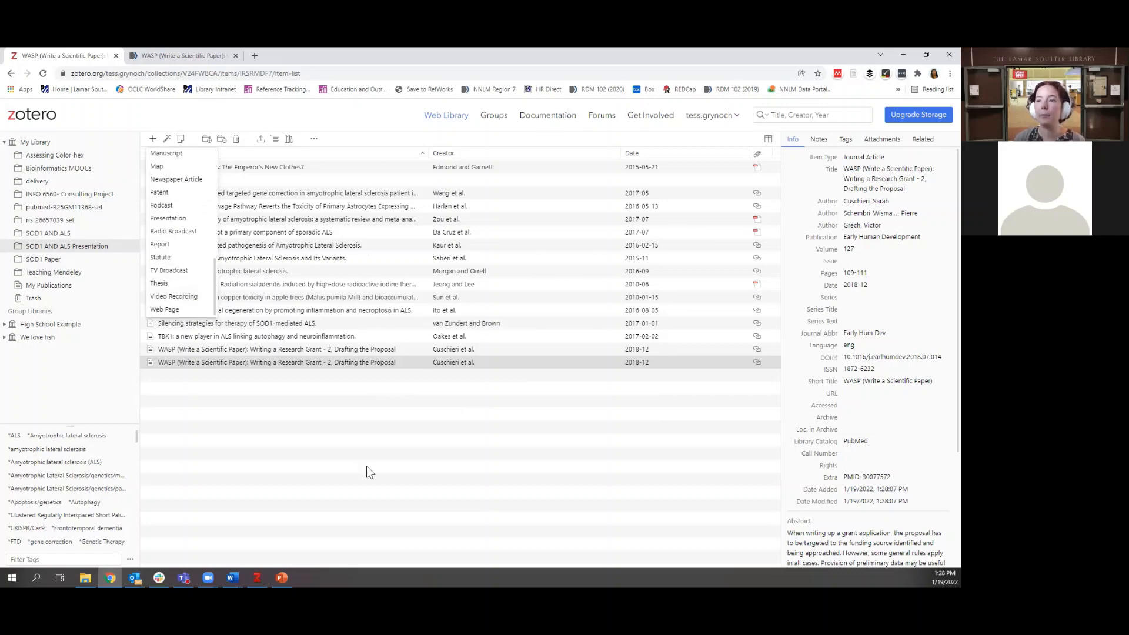
Step: Switch to the Zotero desktop application and create a blank Book item in the SOD1 AND ALS Presentation collection
click(257, 577)
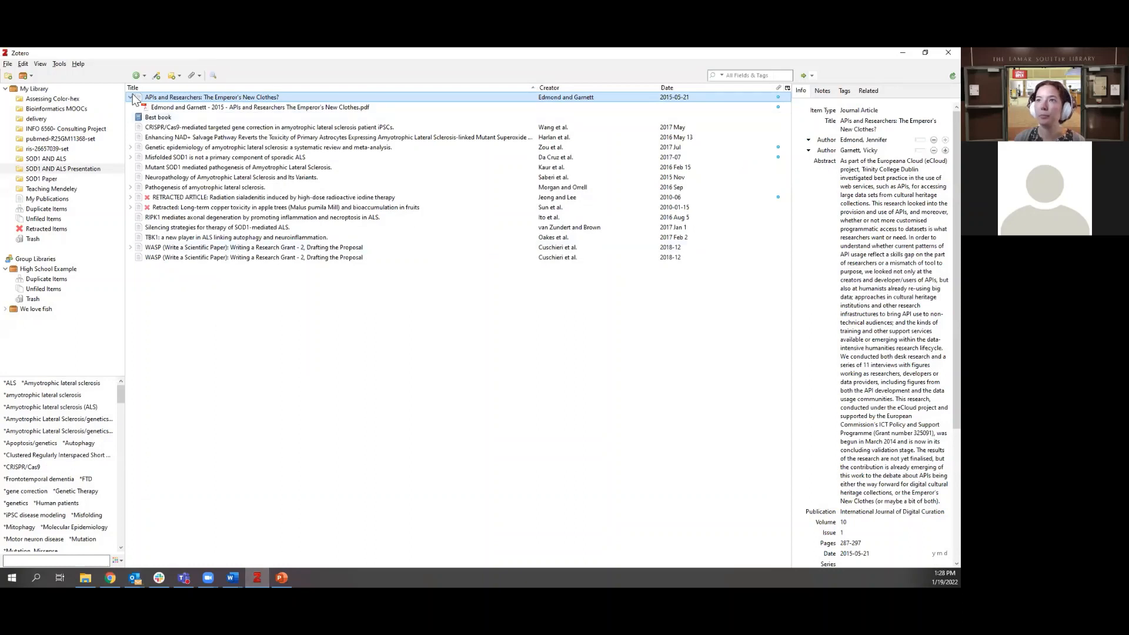
click(141, 77)
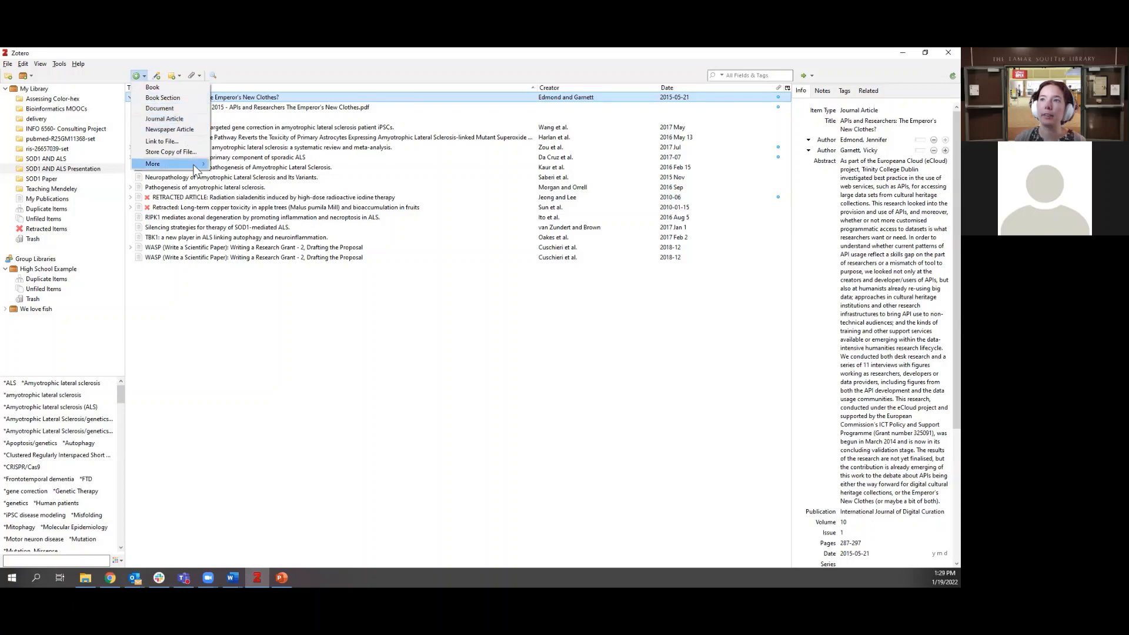
mouse_move(178, 169)
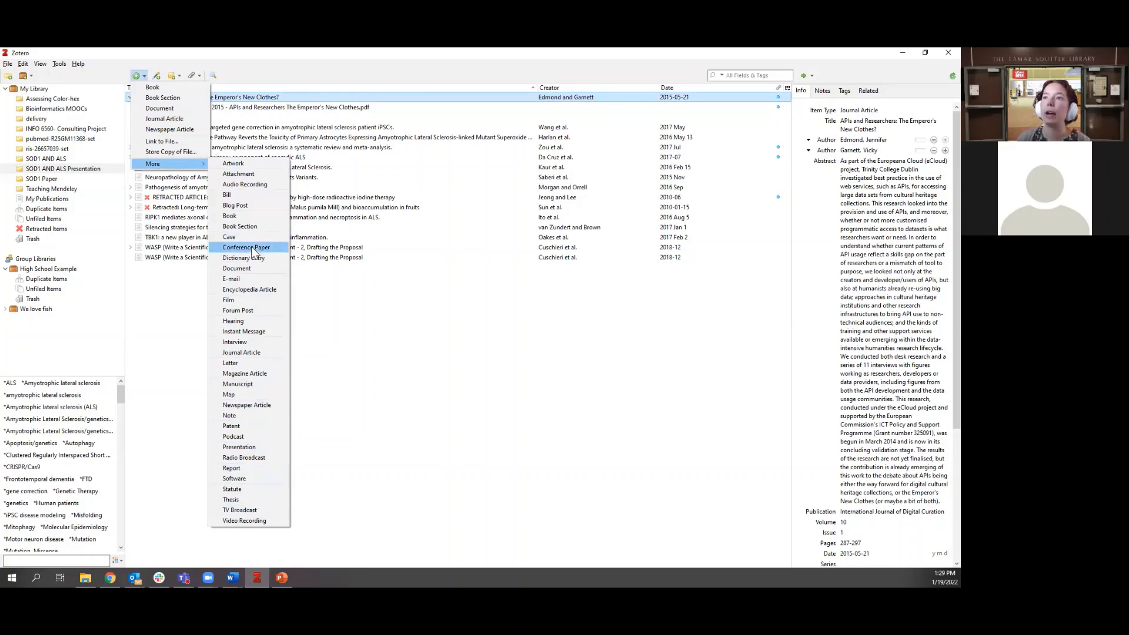
click(253, 216)
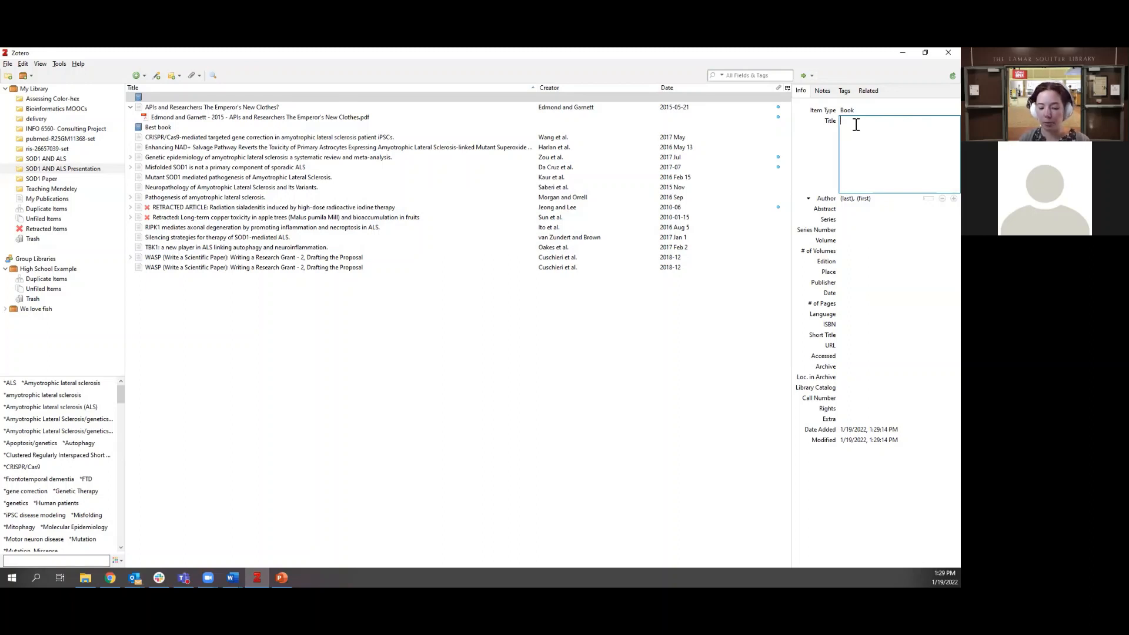
Step: Title the new book "SOD1 and ALS: Current Research" and leave its remaining fields empty
text(D)
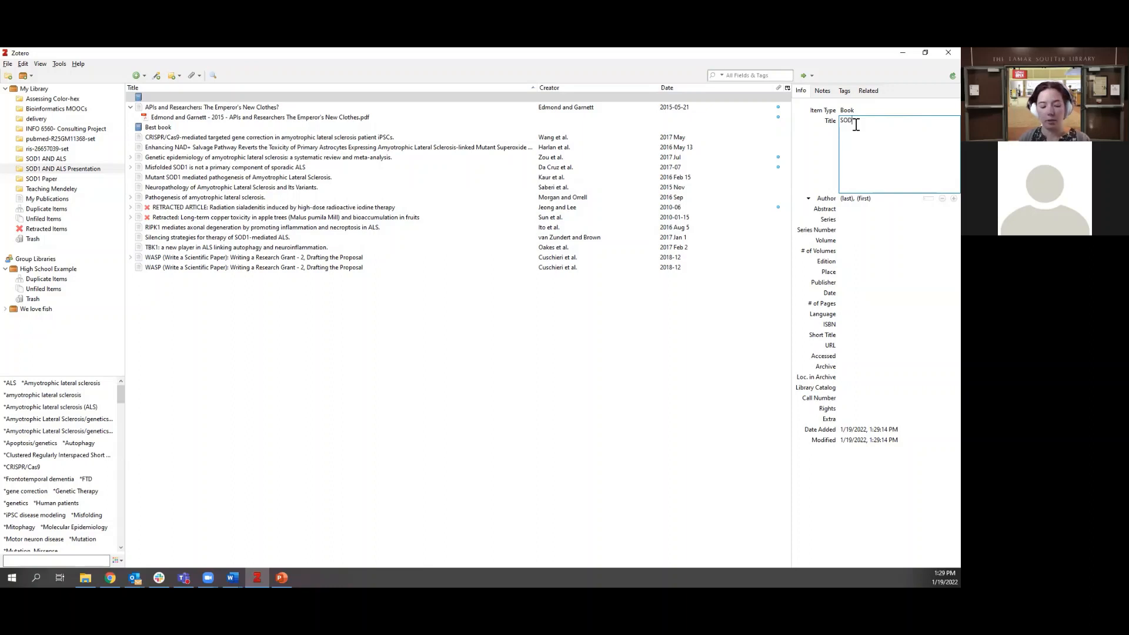
text(1 and AL)
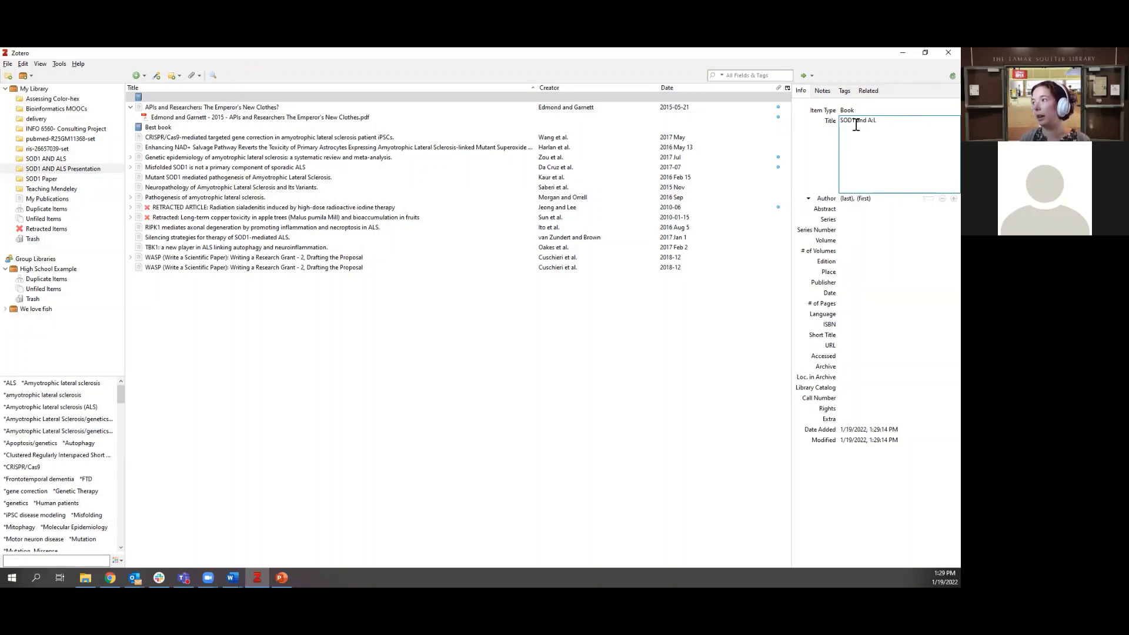
text(S)
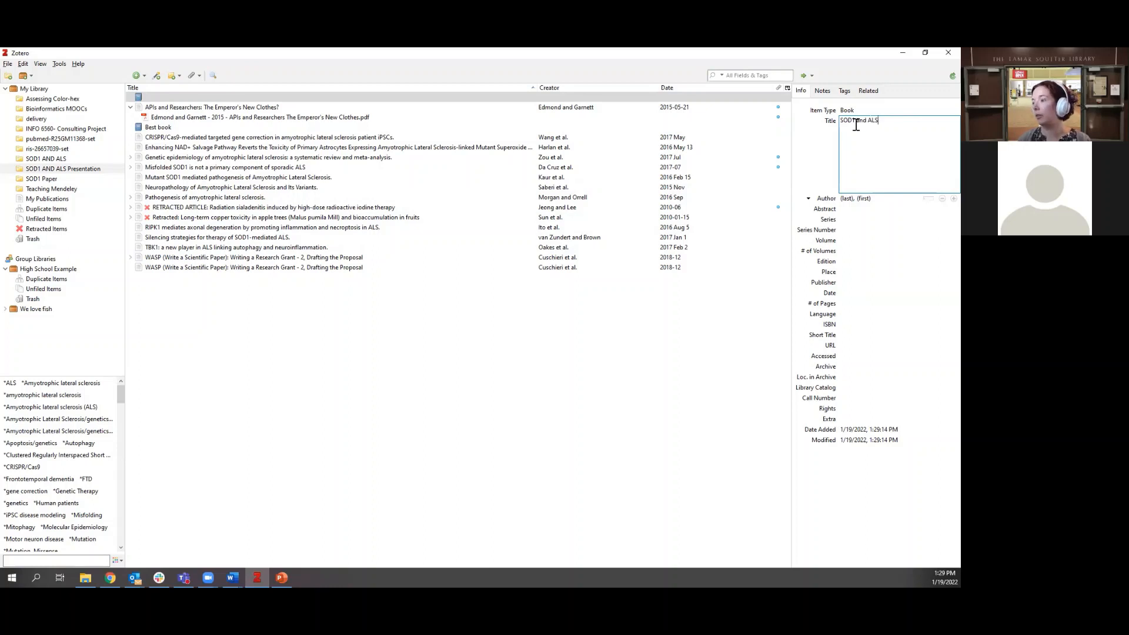
text(: Current)
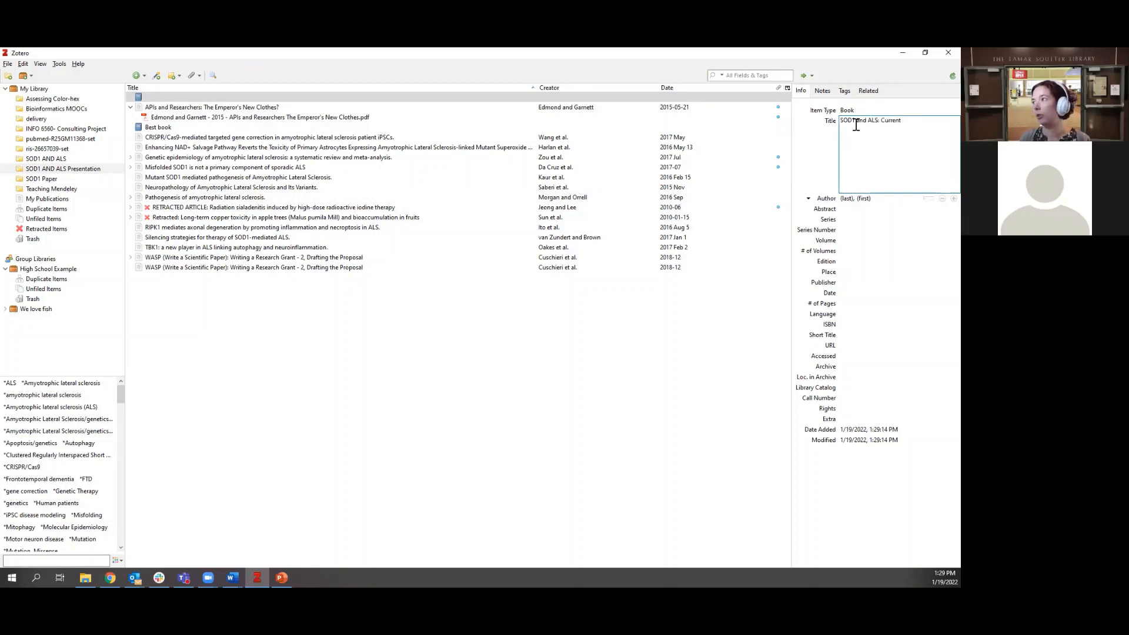
text( Research)
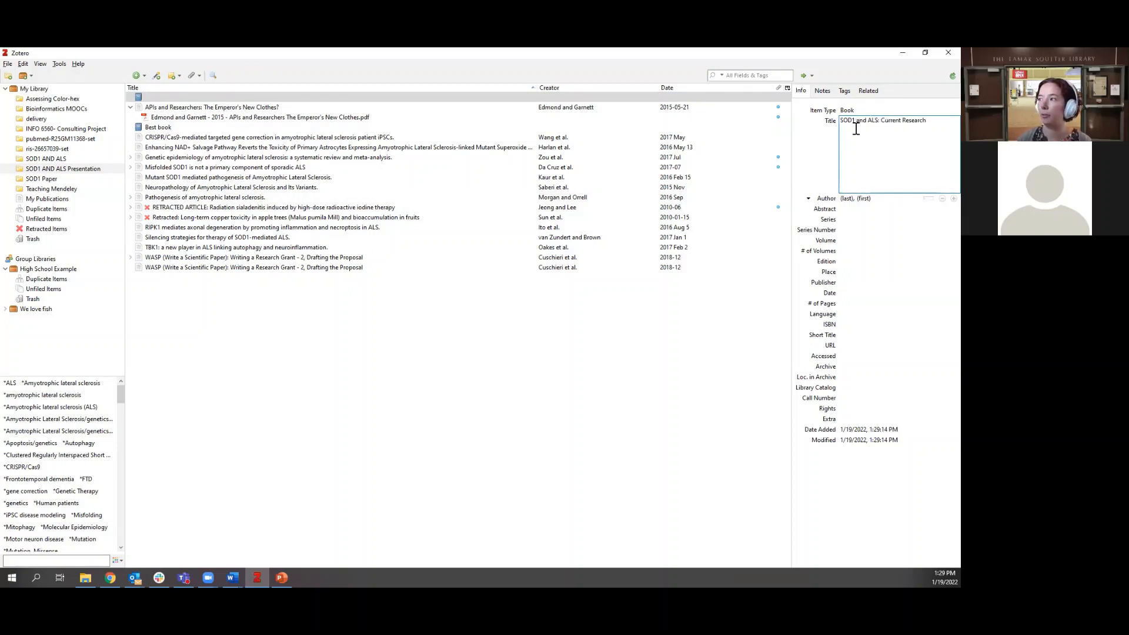
click(862, 212)
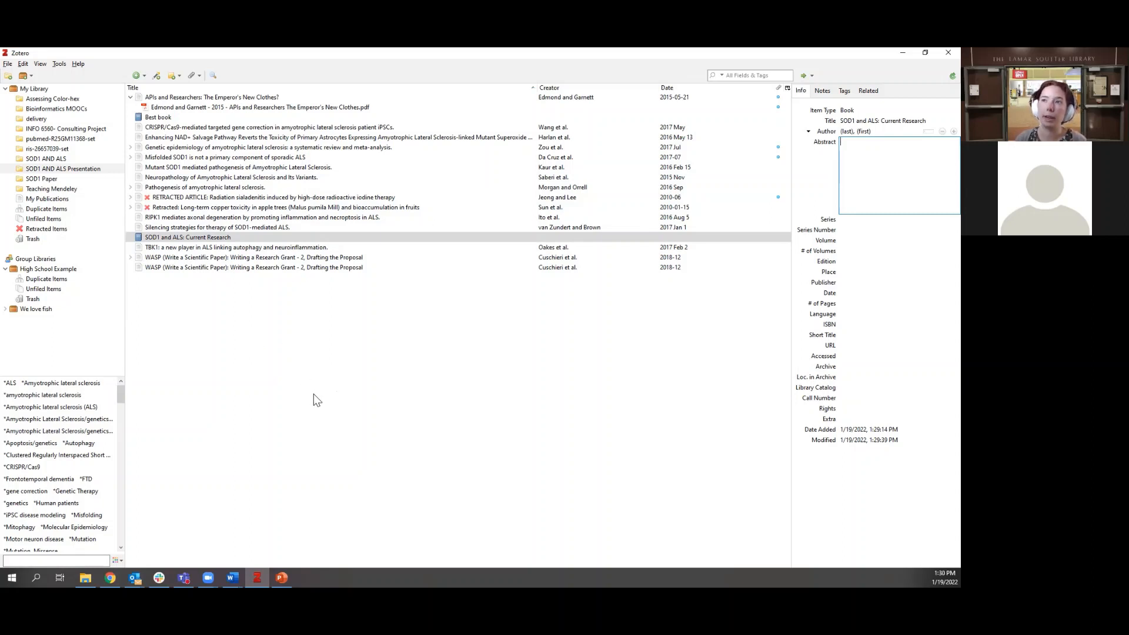
click(172, 110)
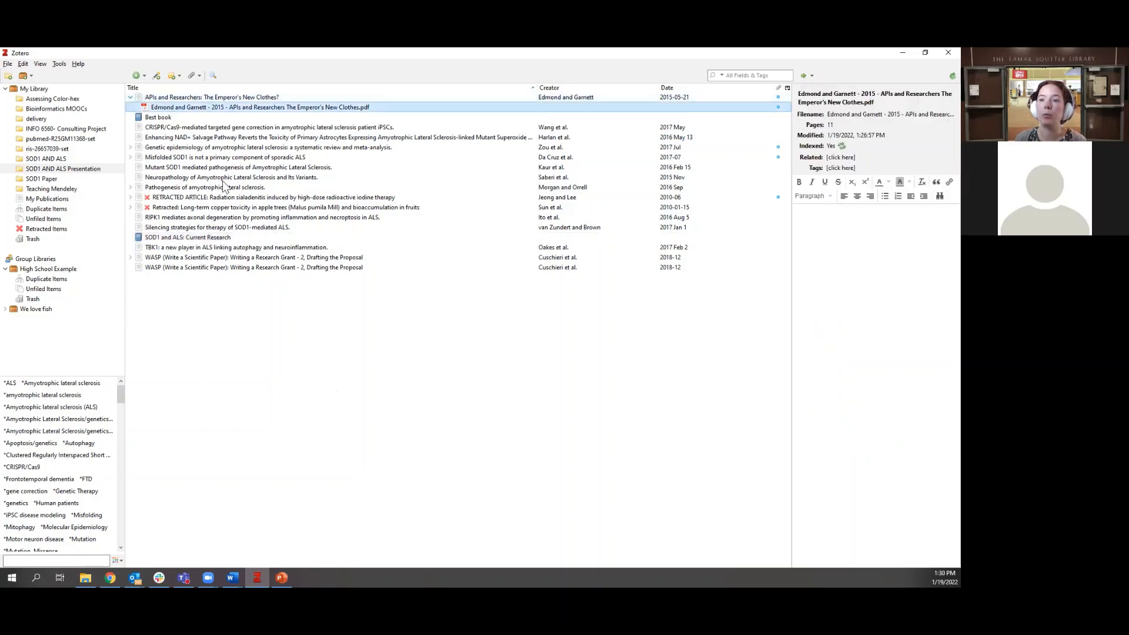
Step: Create a new collection in My Library named "SOD1 and ALS Paper 2"
mouse_move(85, 577)
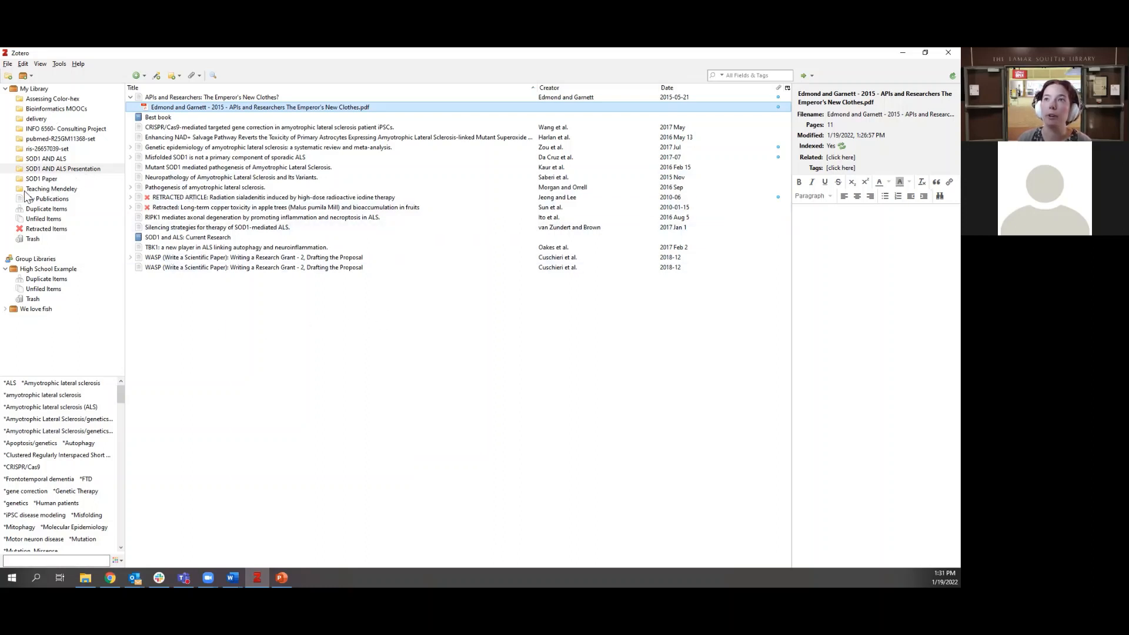
click(8, 77)
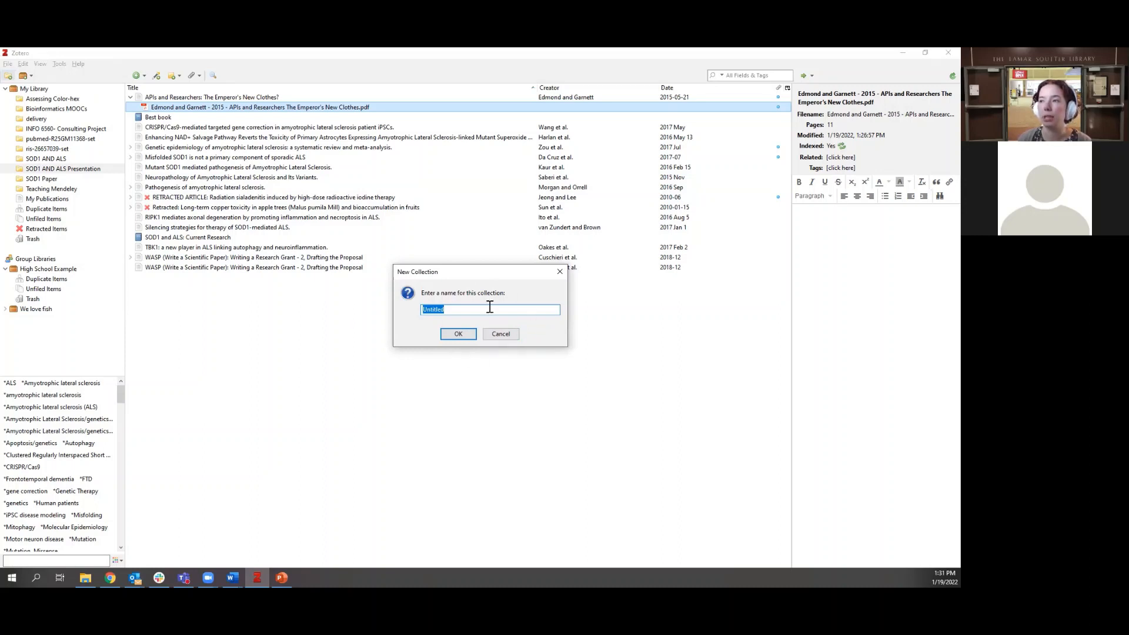
double_click(463, 313)
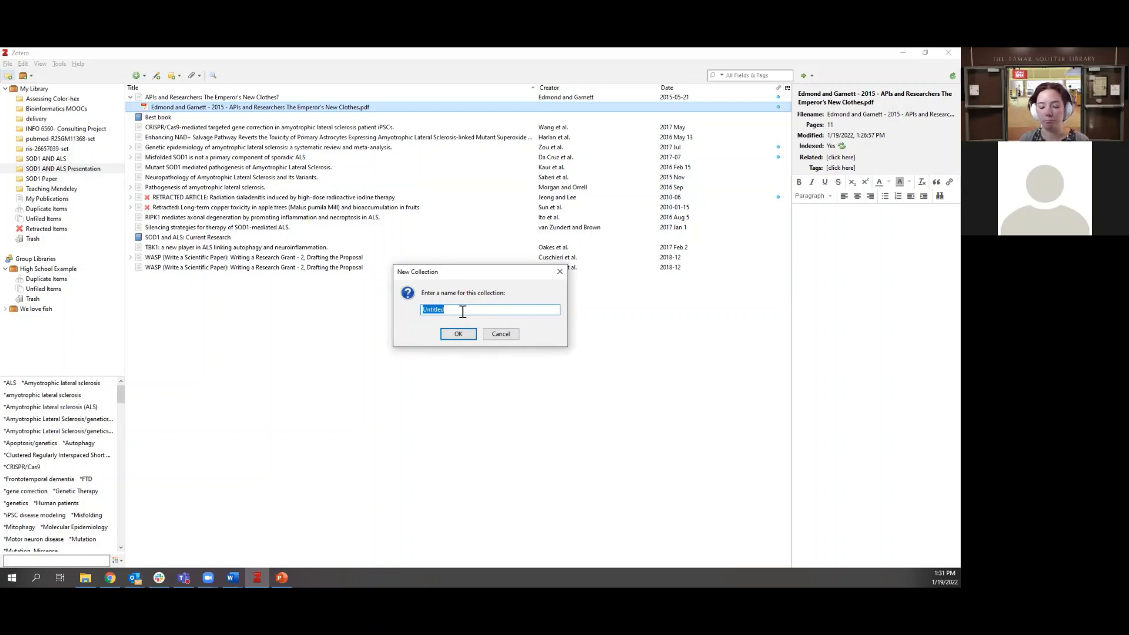
text(SOD)
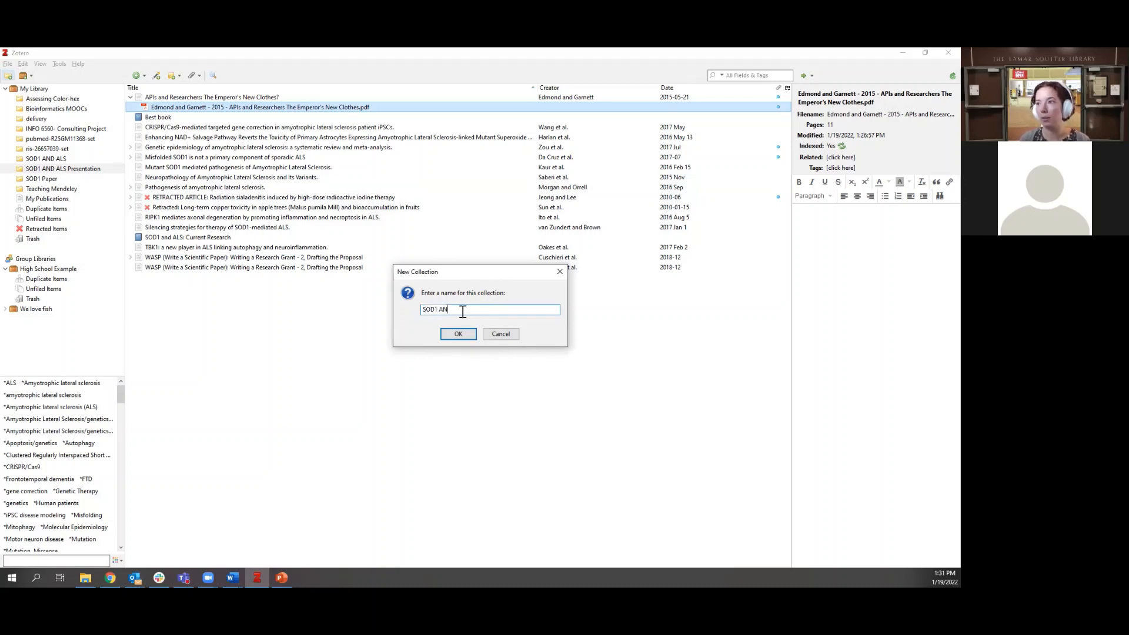
text(1 and ALS Paper)
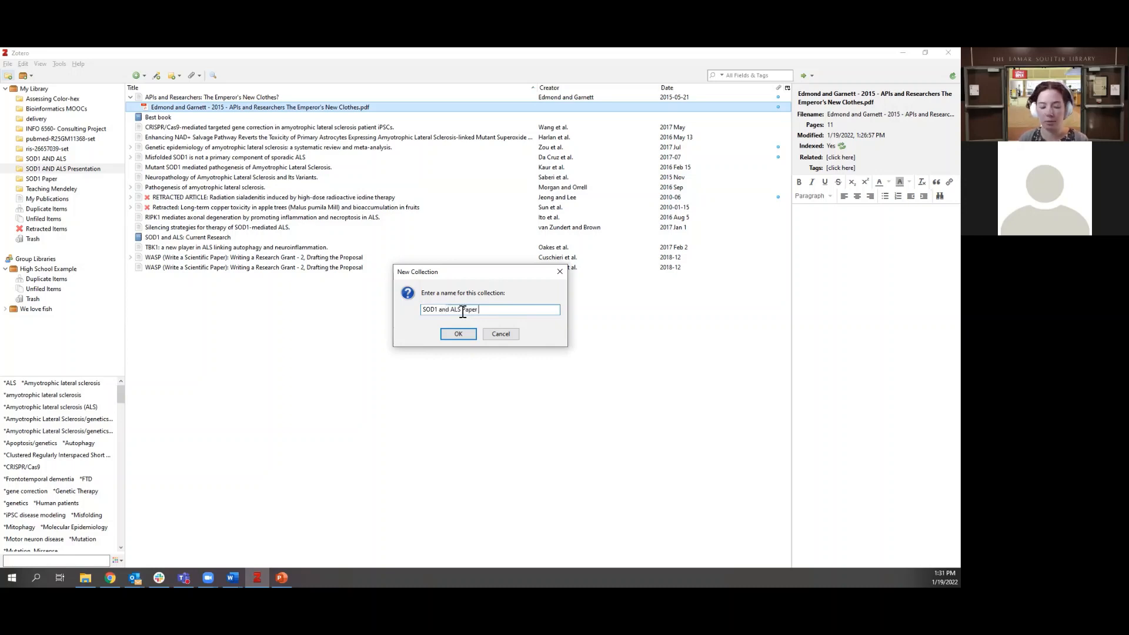
text( 2)
click(459, 334)
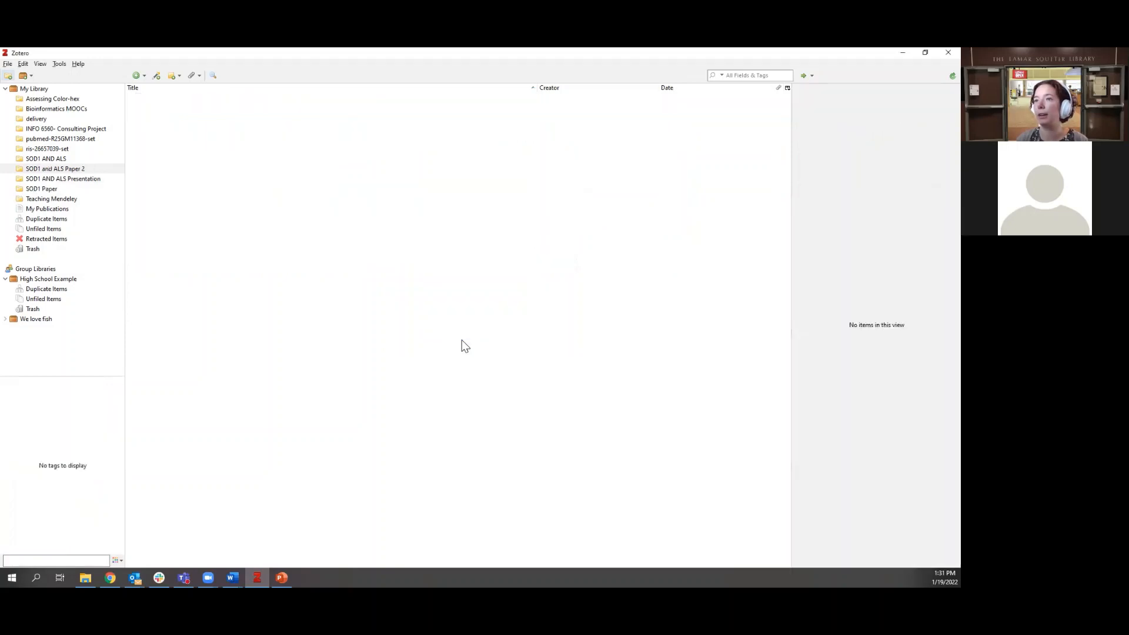
Step: Add the "Enhancing NAD+ Salvage Pathway" article from SOD1 AND ALS Presentation to SOD1 and ALS Paper 2, and open that collection to check it
click(73, 179)
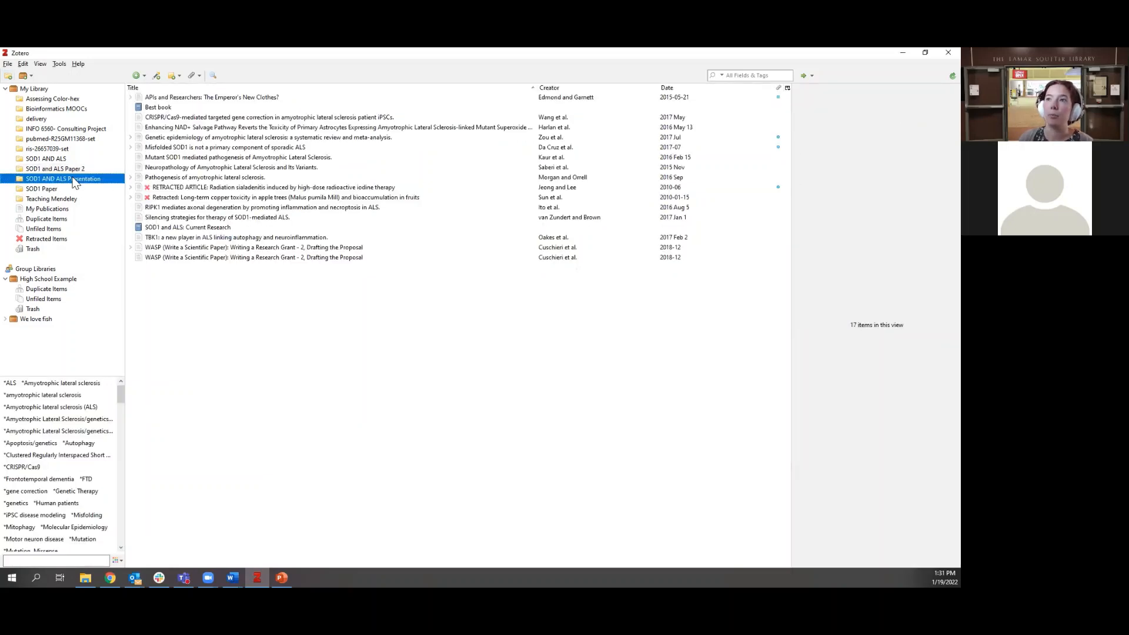
click(170, 128)
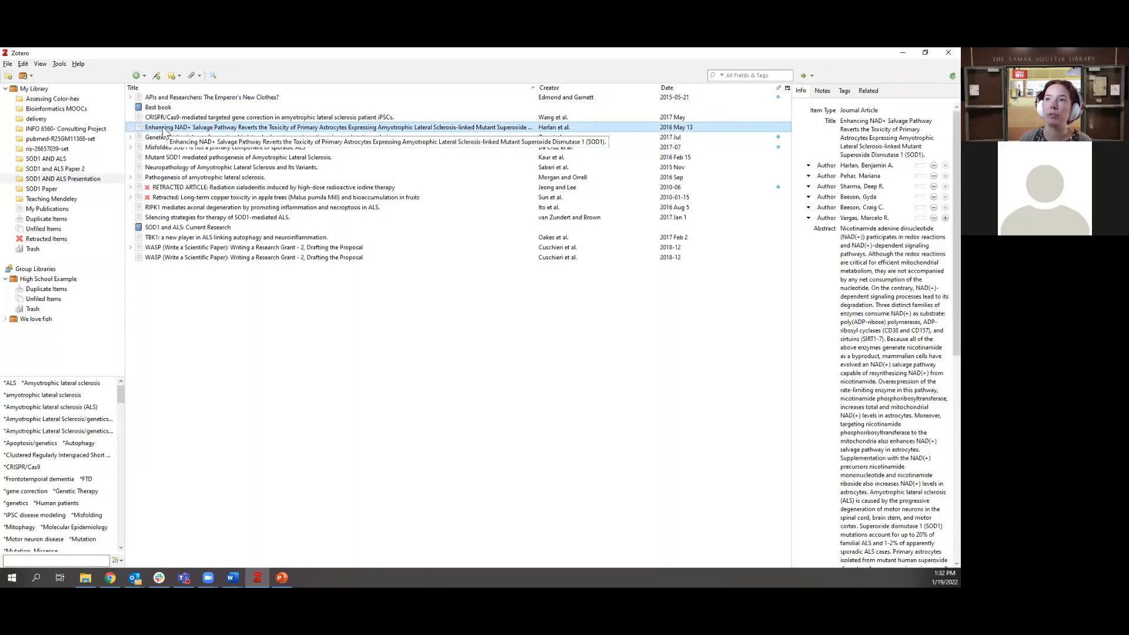
drag(166, 132, 62, 171)
click(63, 170)
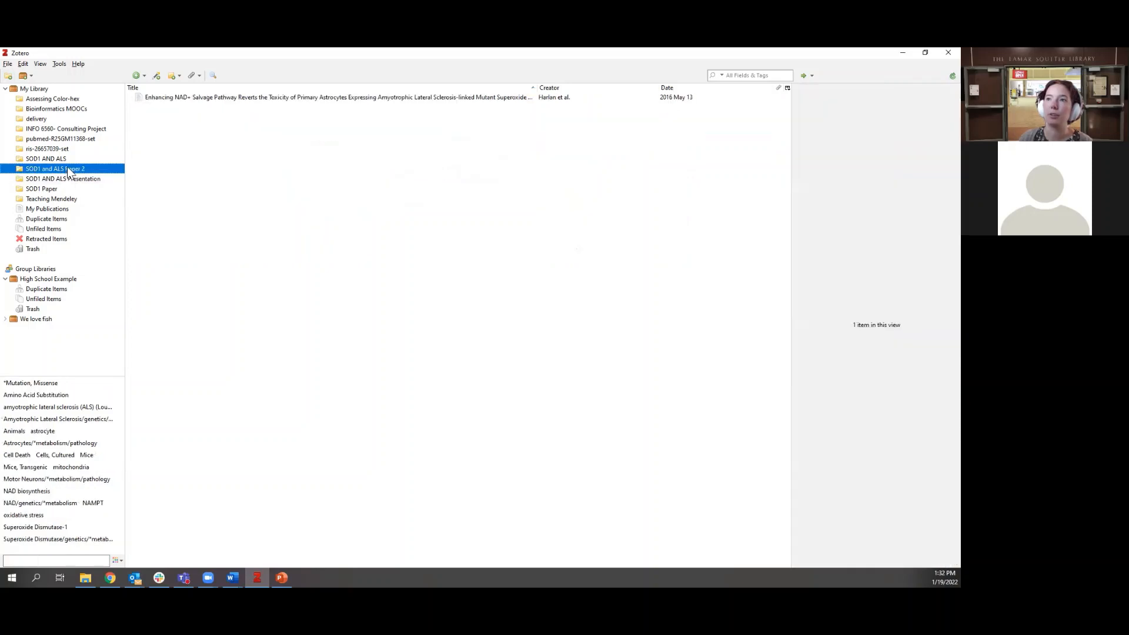
Step: Return to SOD1 AND ALS Presentation and view the details of the CRISPR/Cas9 and "APIs and Researchers" records
click(65, 180)
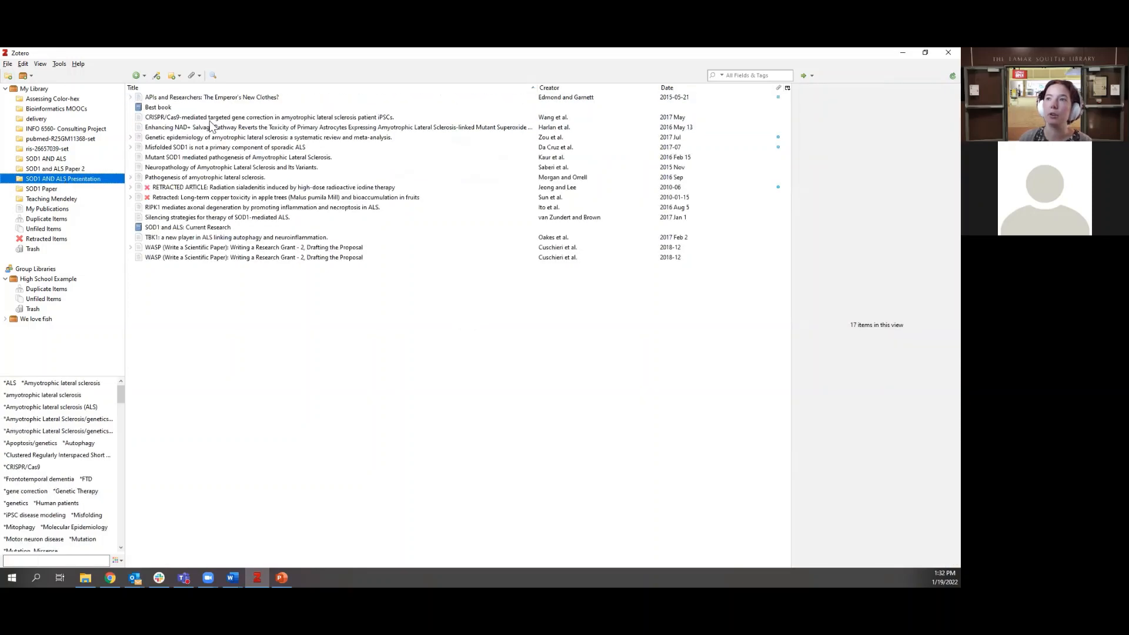
click(164, 118)
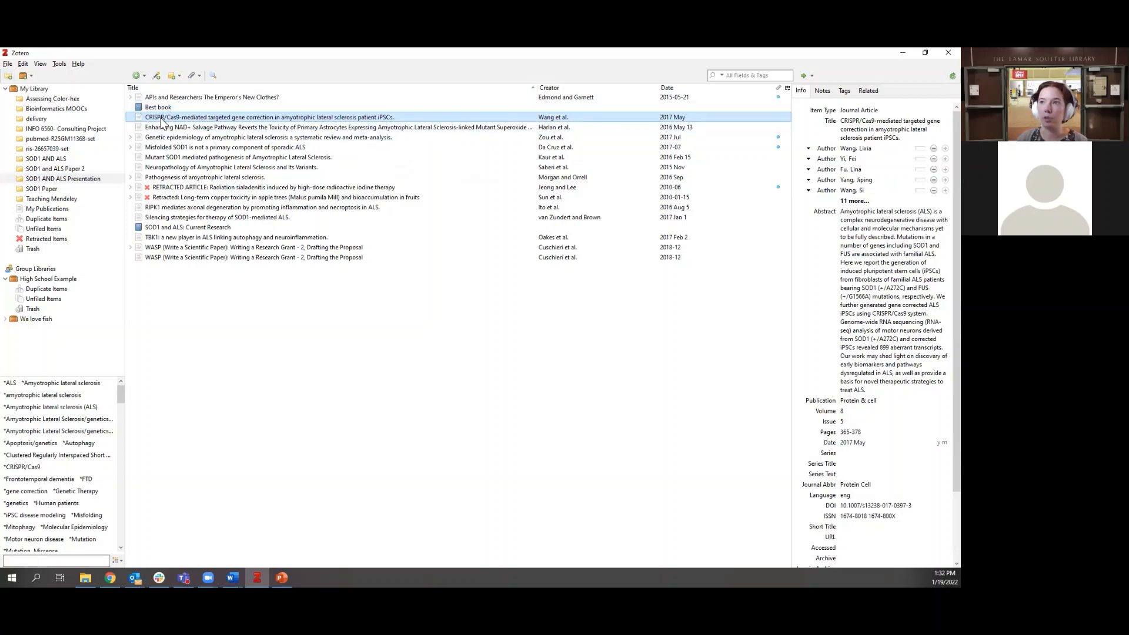
click(169, 97)
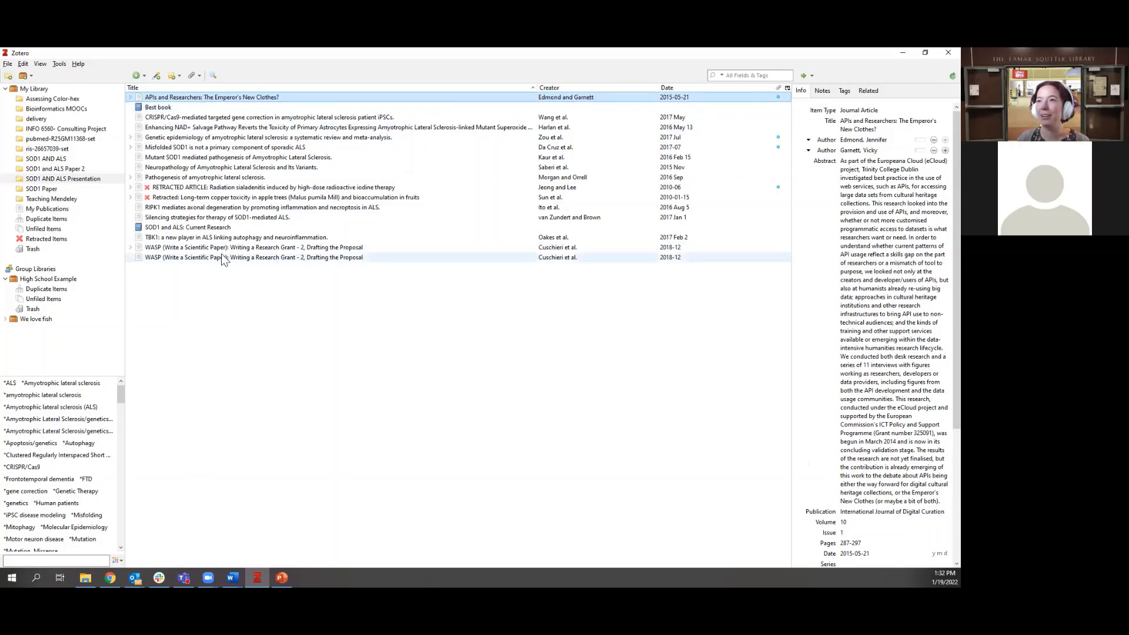
Step: Add the items from "APIs and Researchers" through the TBK1 article to the SOD1 and ALS Paper 2 collection, and open that collection
shift+click(178, 236)
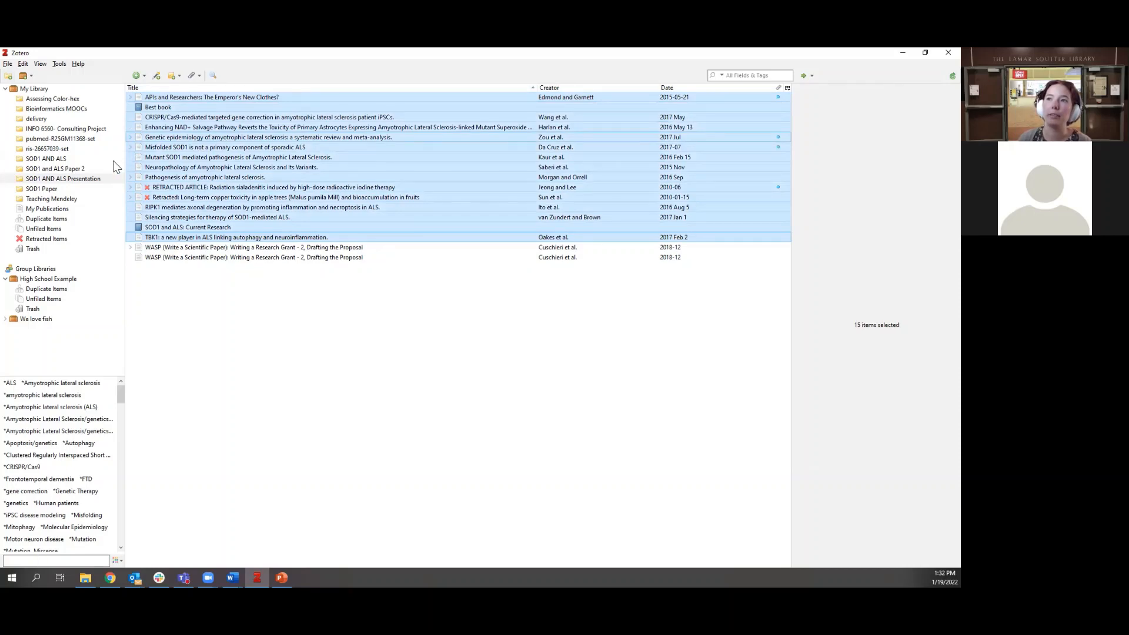
drag(179, 147, 94, 171)
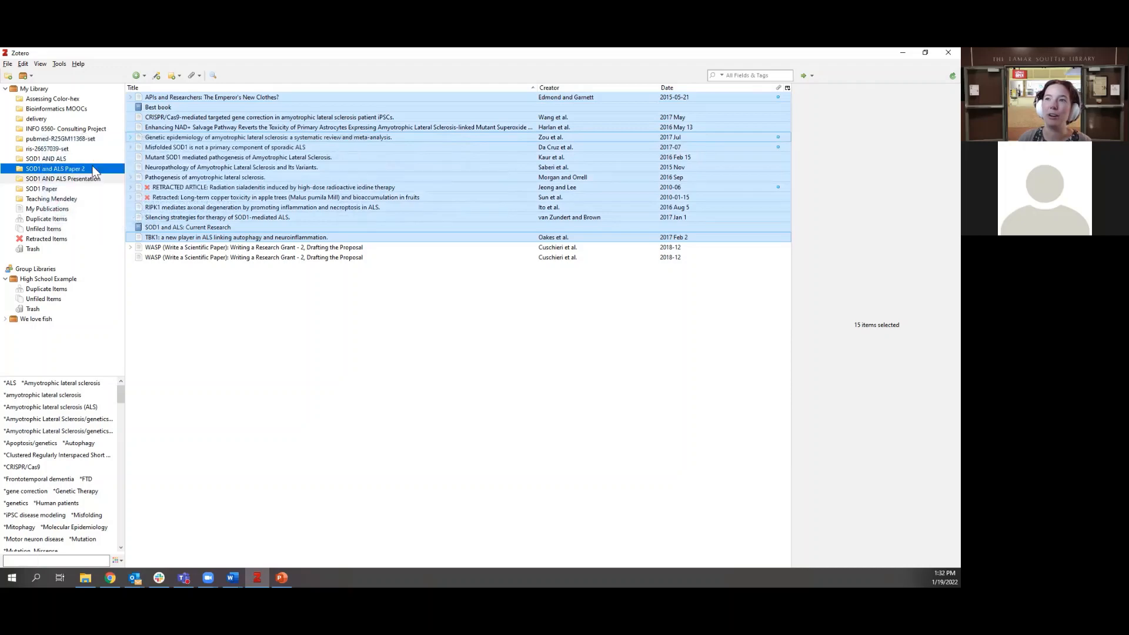
click(80, 168)
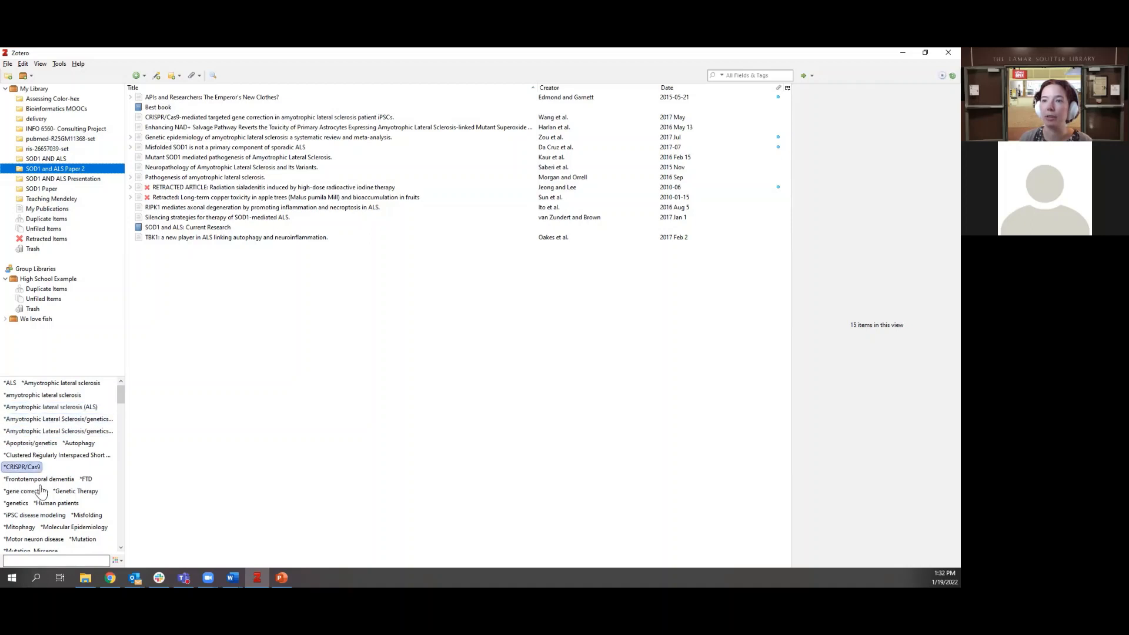
Step: Filter the collection by the "*amyotrophic lateral sclerosis" and "*genetics" tags, and clear both tag filters
click(41, 395)
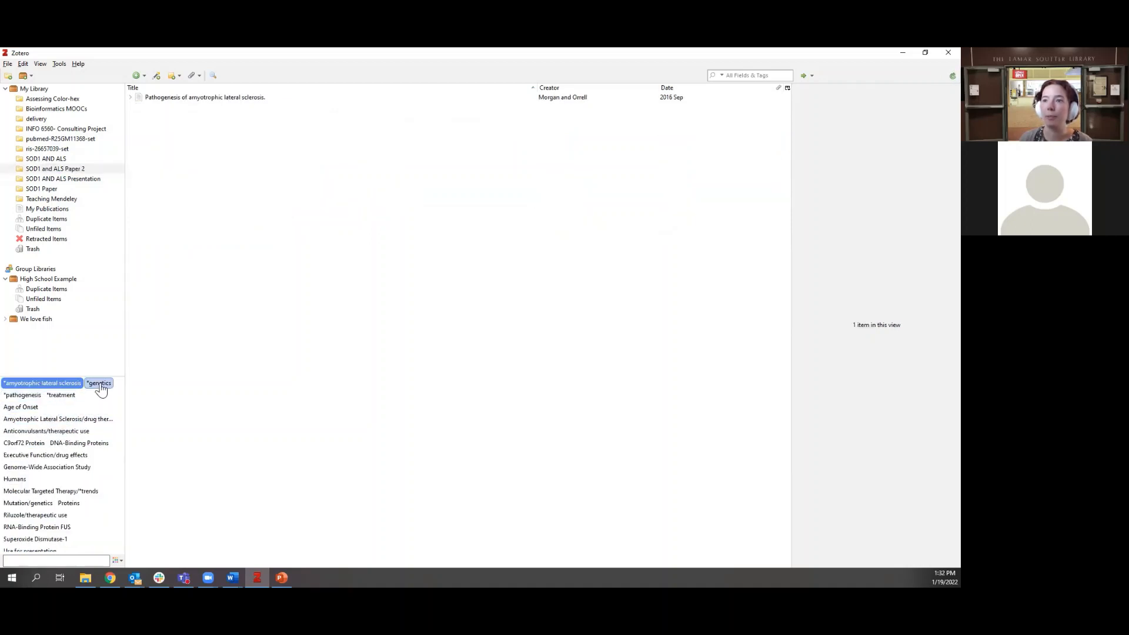
click(99, 383)
click(32, 385)
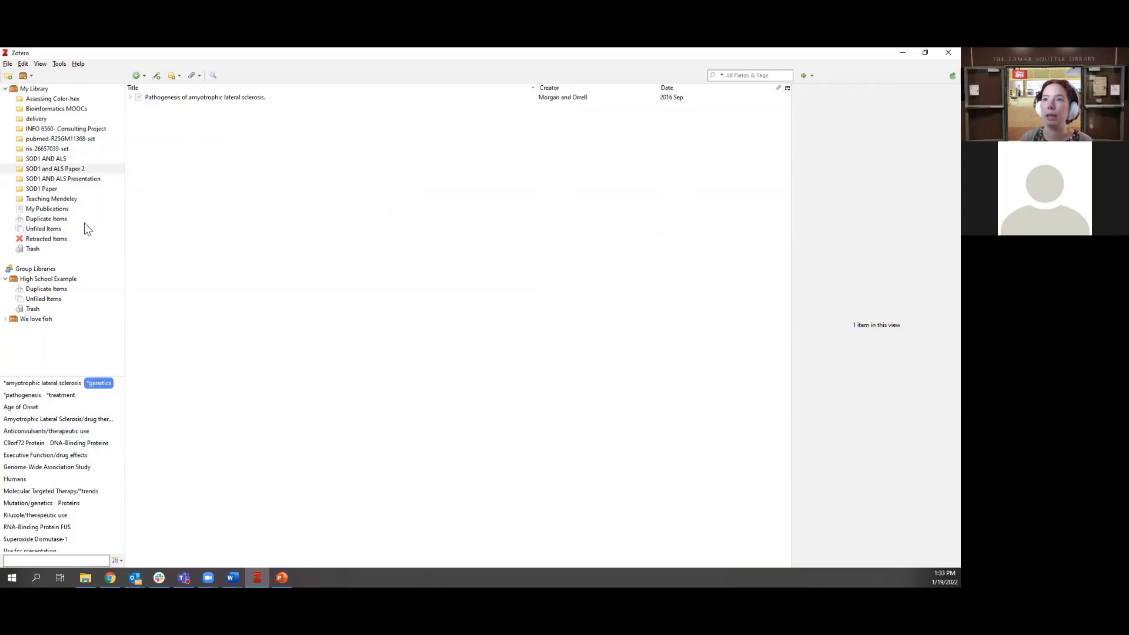
click(99, 383)
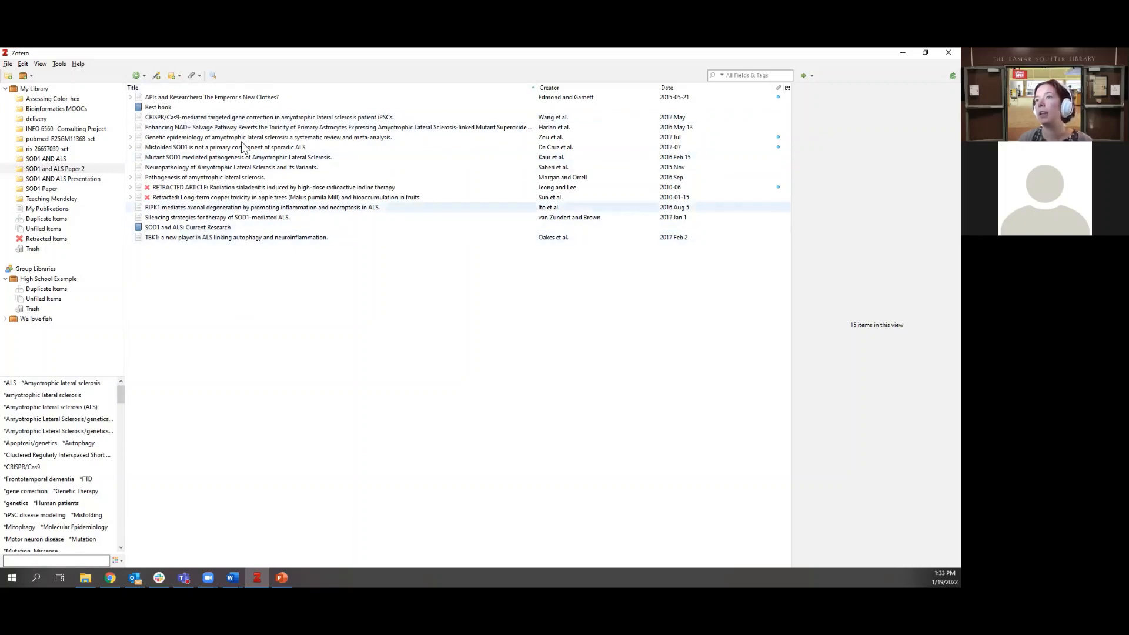
Step: Add the tag "Recommended" to the "APIs and Researchers: The Emperor's New Clothes?" article and discard the extra empty tag entry
click(192, 98)
click(924, 429)
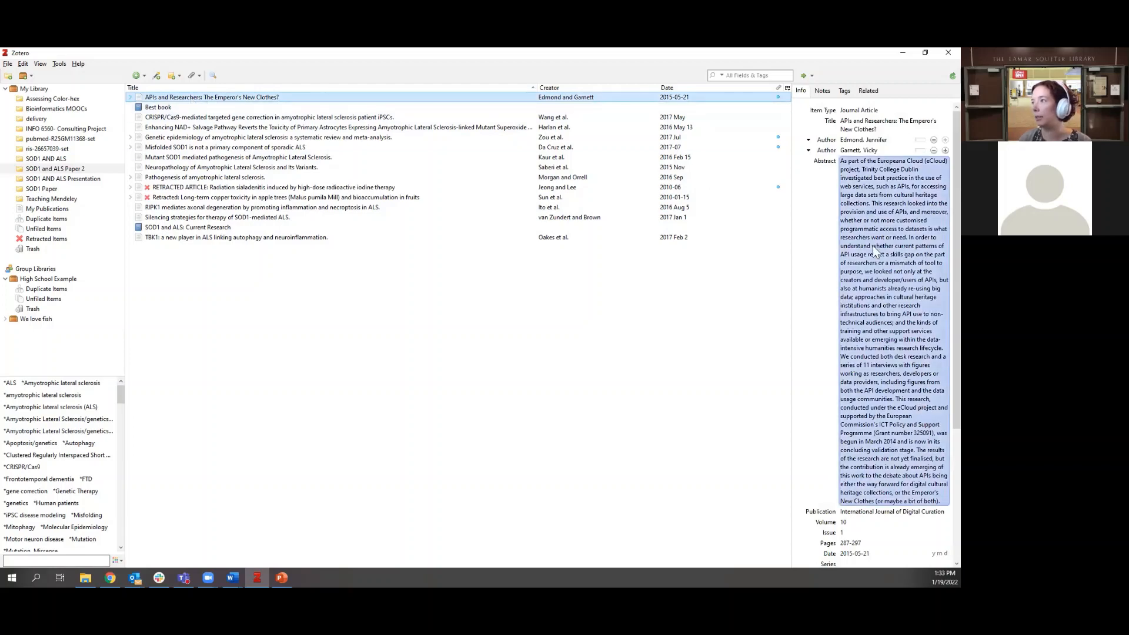
scroll(872, 245, down, 5)
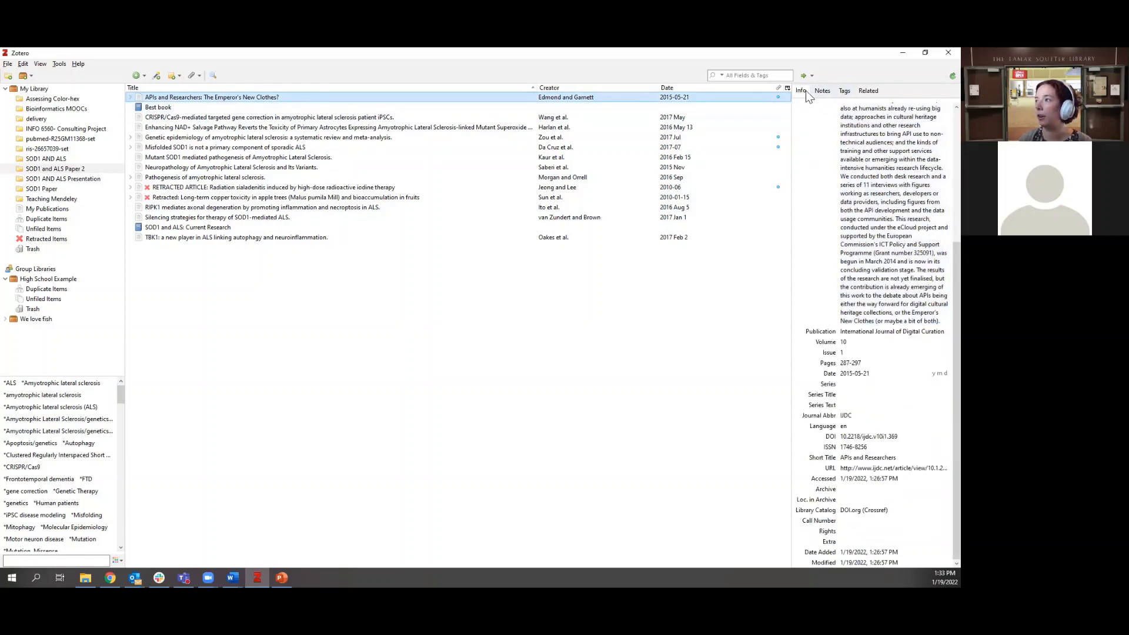
click(845, 91)
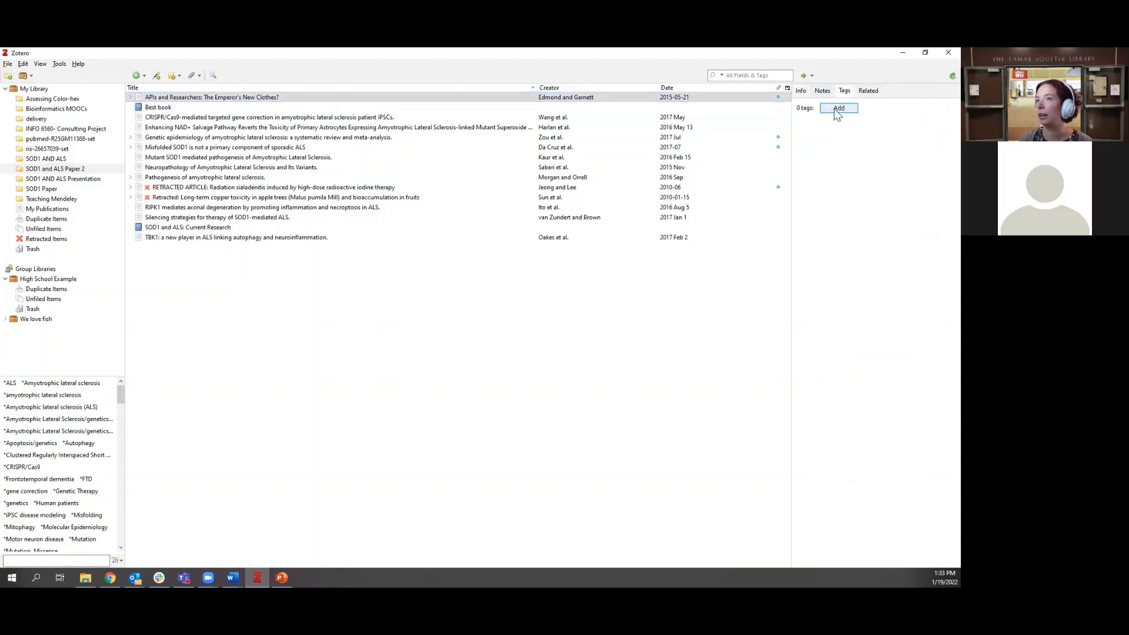
click(837, 110)
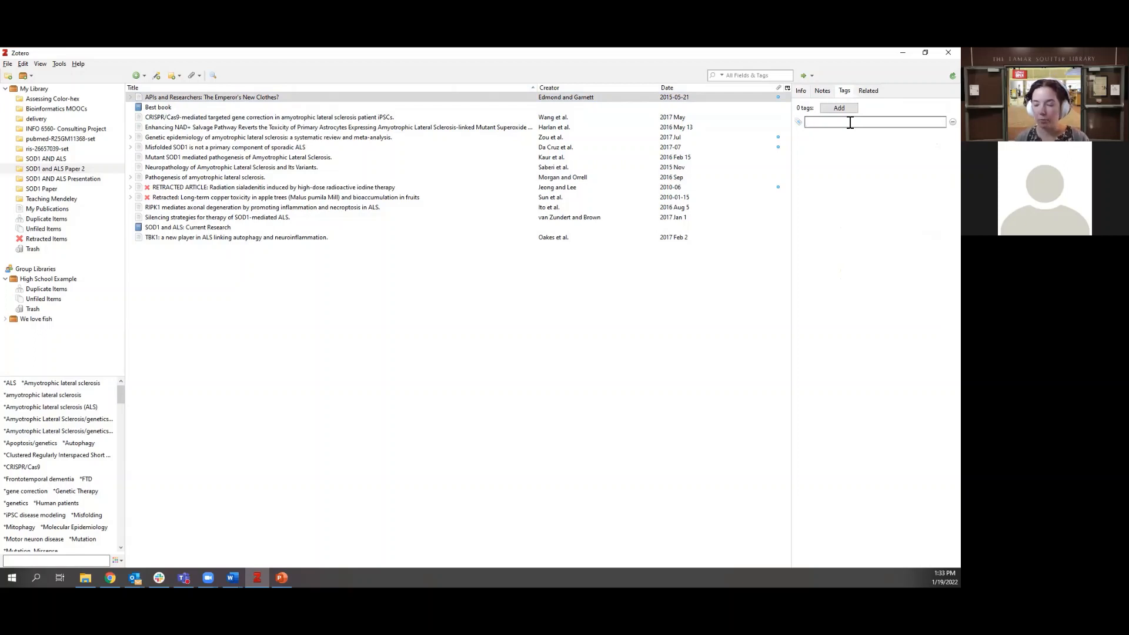
text(Recom)
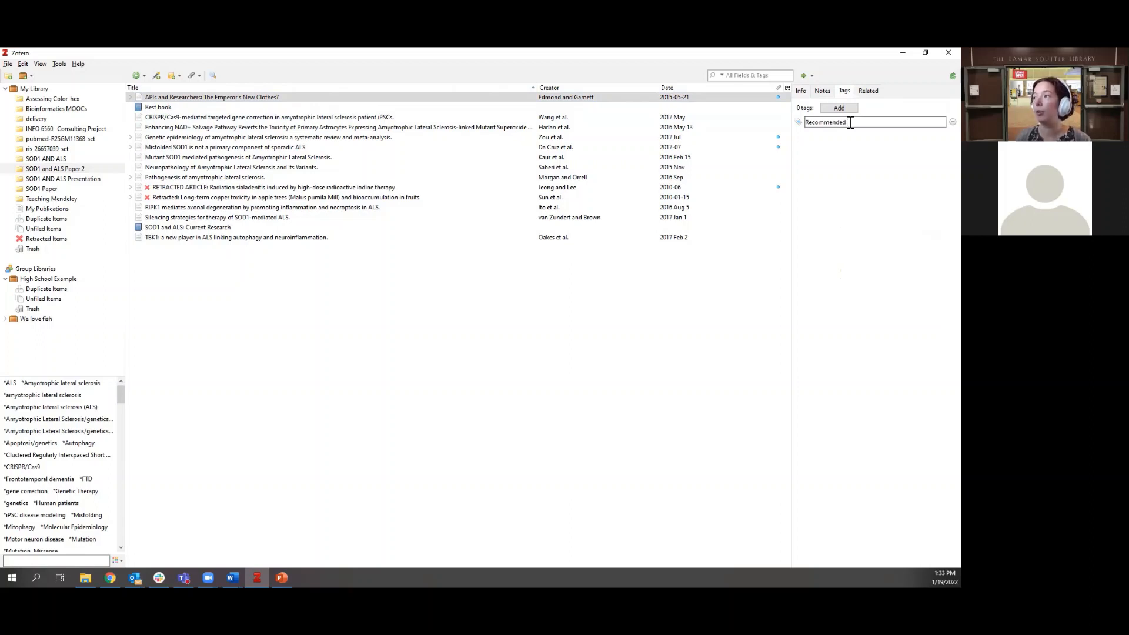
text(mended)
key(Return)
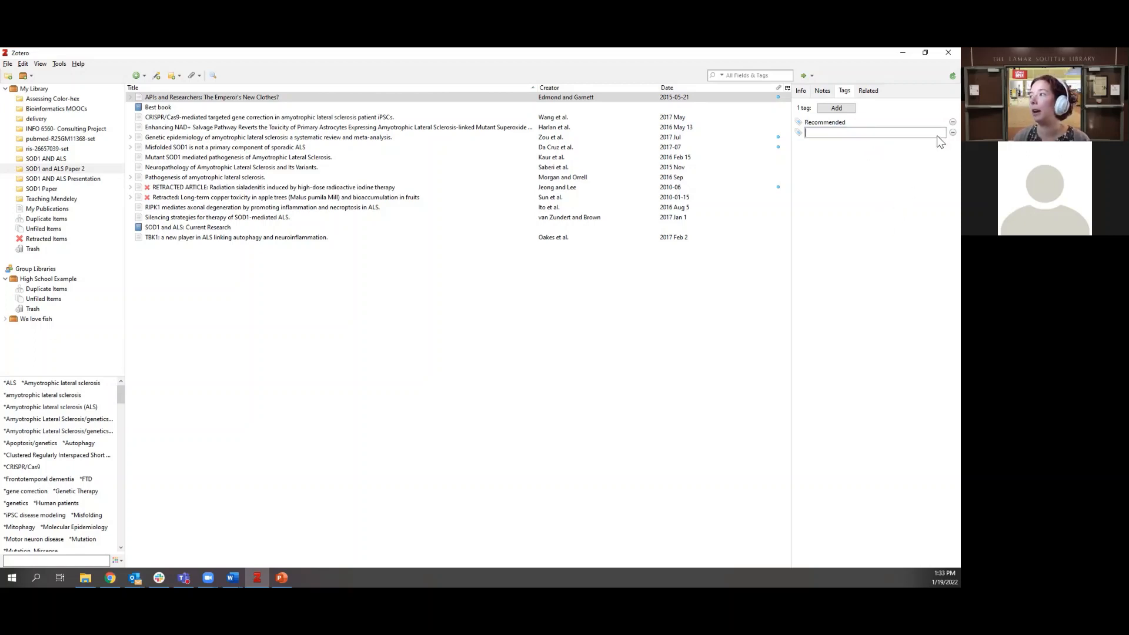
click(953, 132)
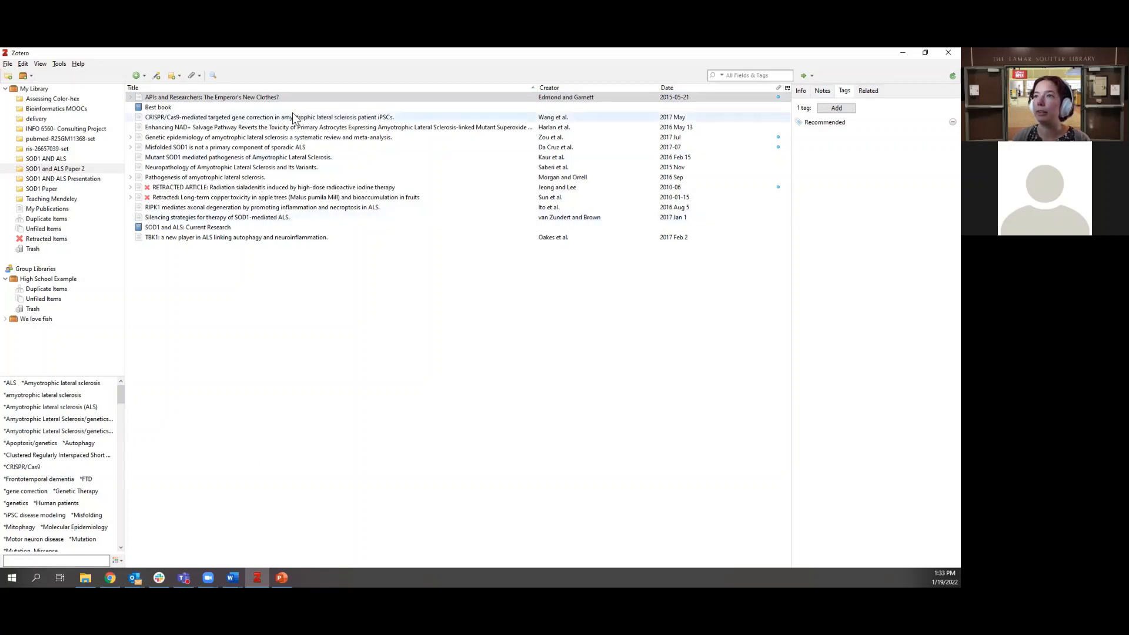
Step: Add the tag "Recommeded" to the "Genetic epidemiology of amyotrophic lateral sclerosis" article
click(234, 137)
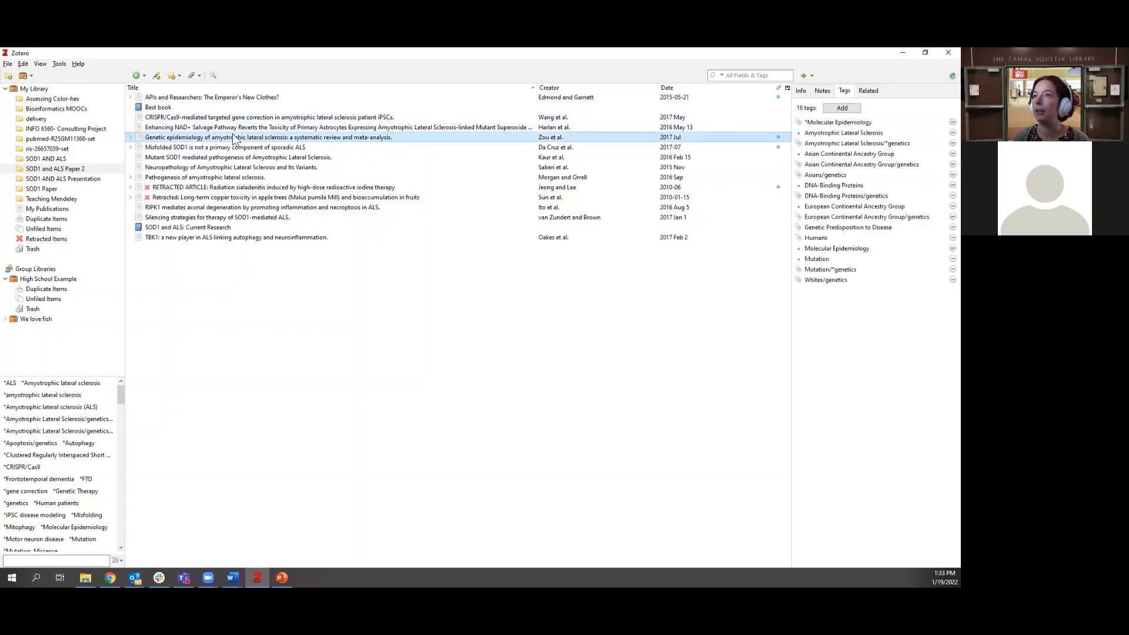
click(841, 109)
text(Rec)
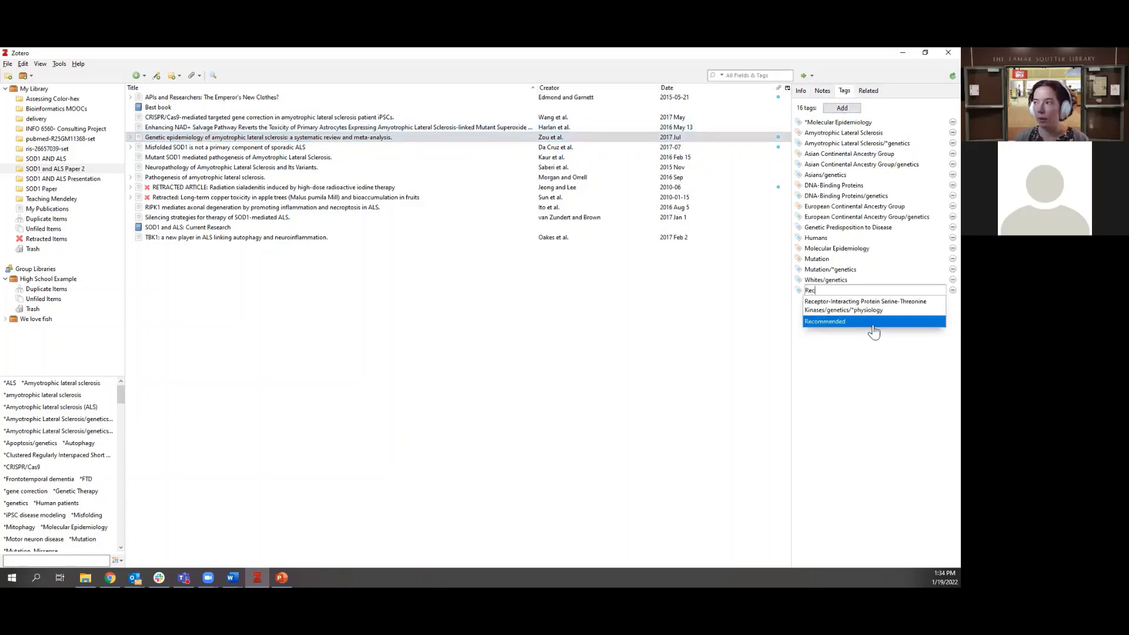
text(ommededn)
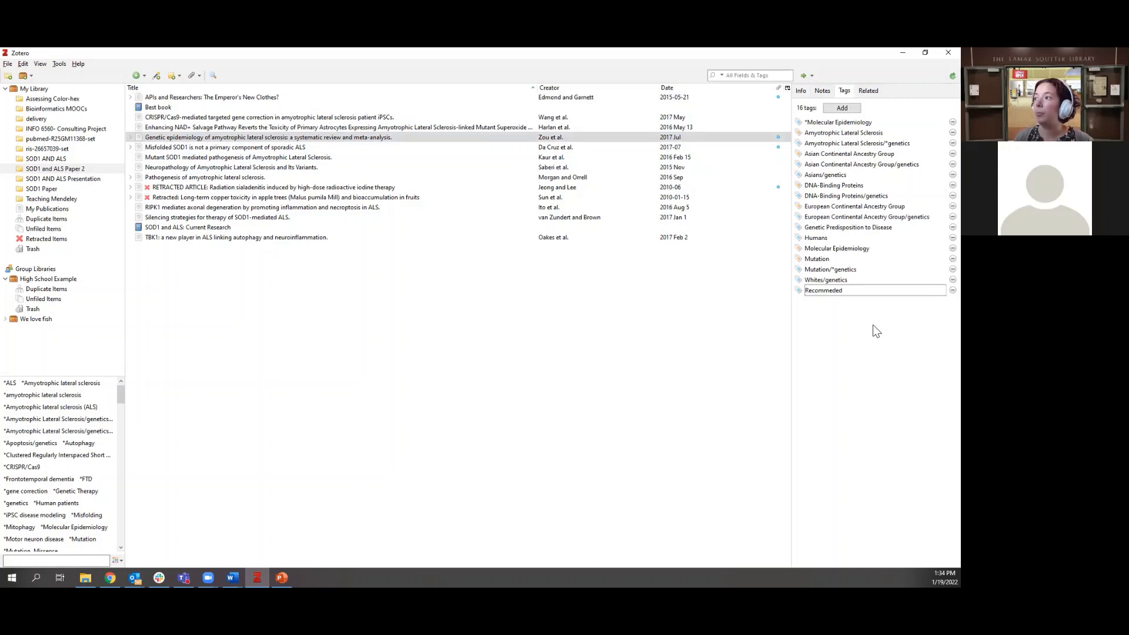
key(Return)
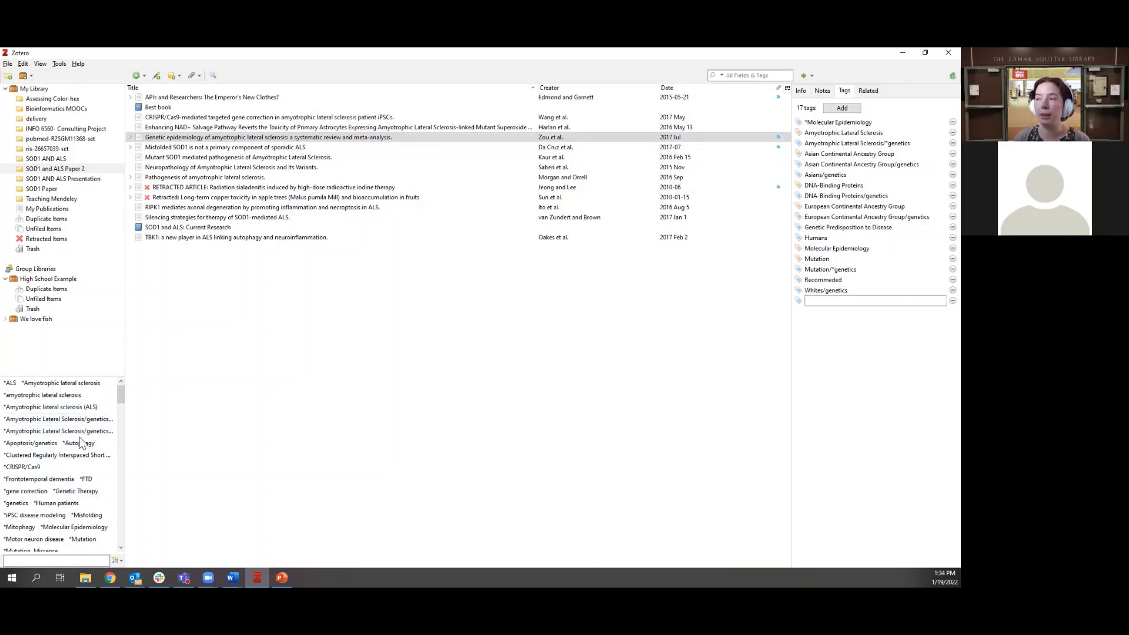
Step: Search the collection's tags for "recom", show only the items tagged "Recommended", and clear that tag selection
scroll(81, 440, down, 3)
scroll(82, 447, down, 10)
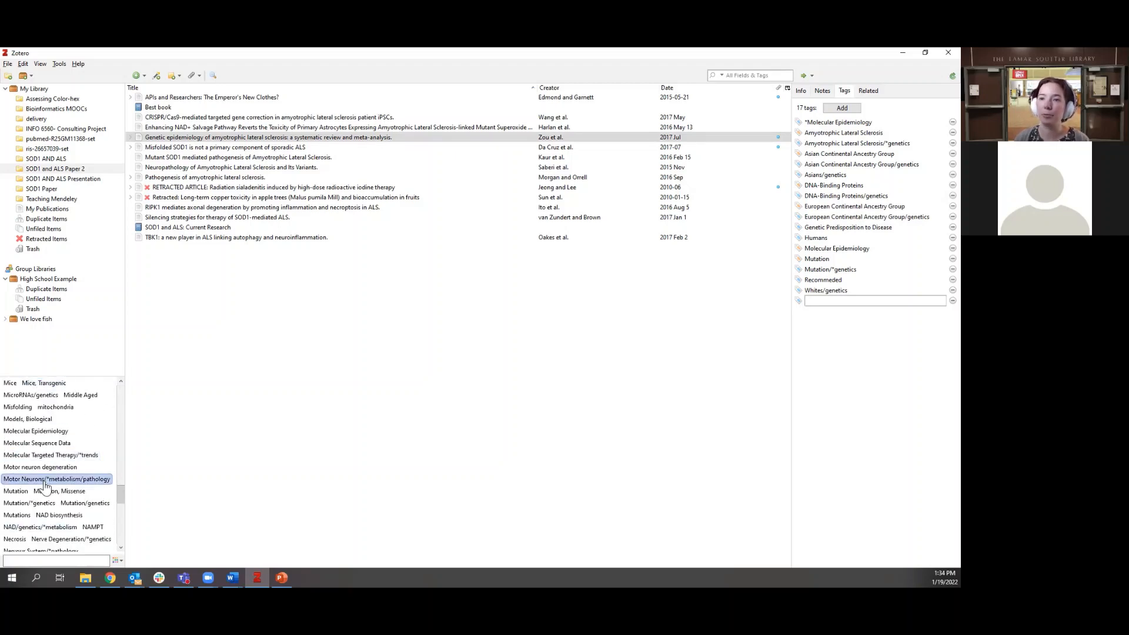
click(34, 564)
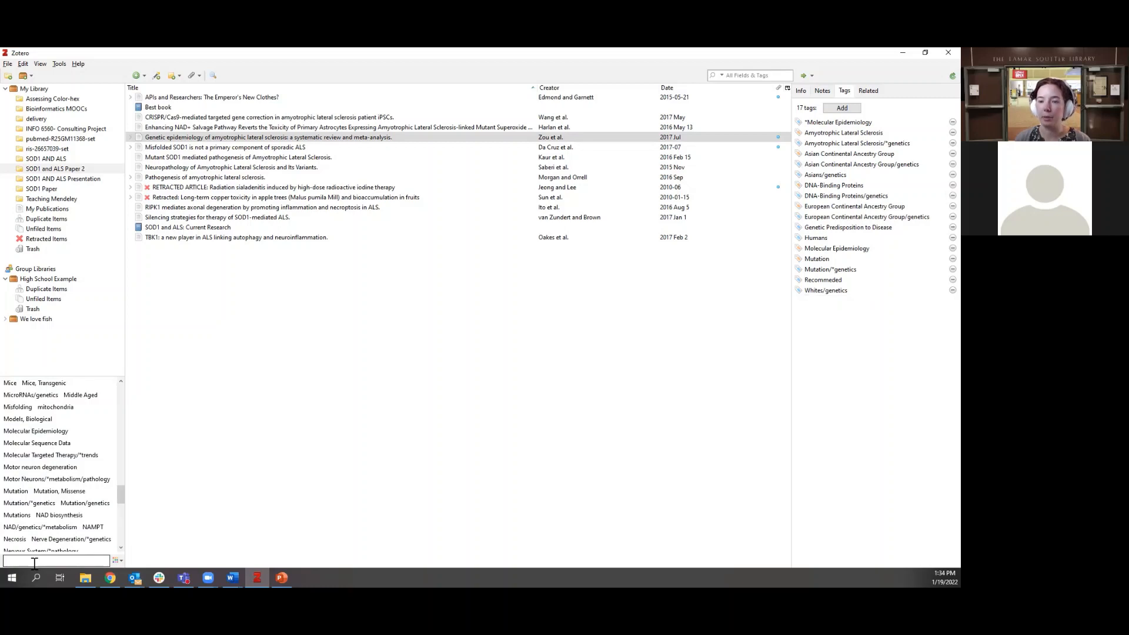
text(recom)
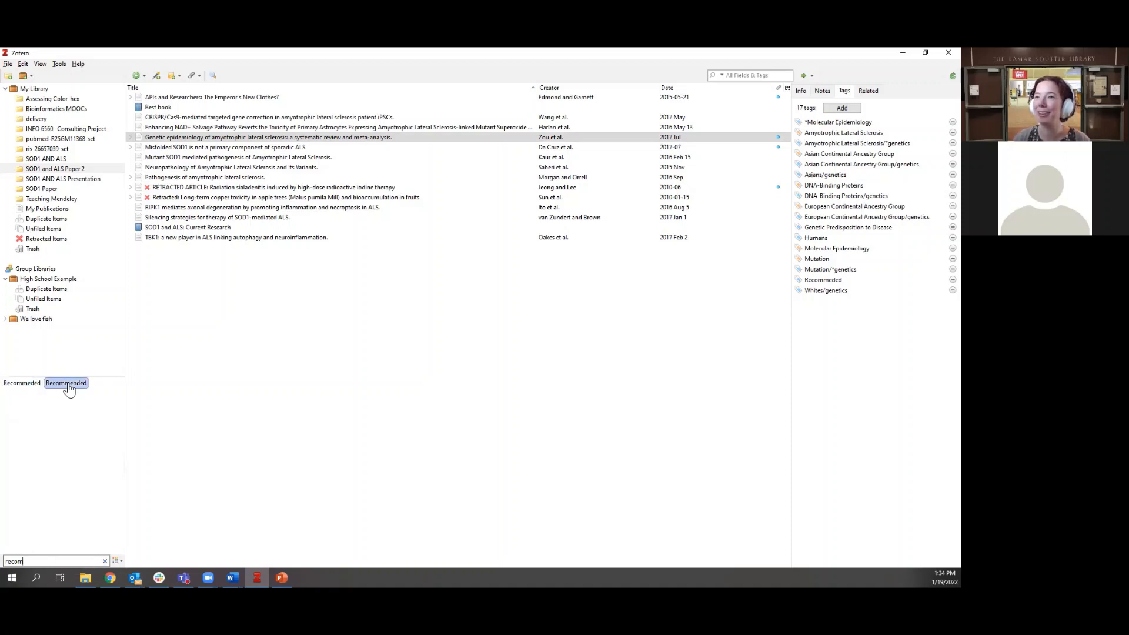
click(57, 388)
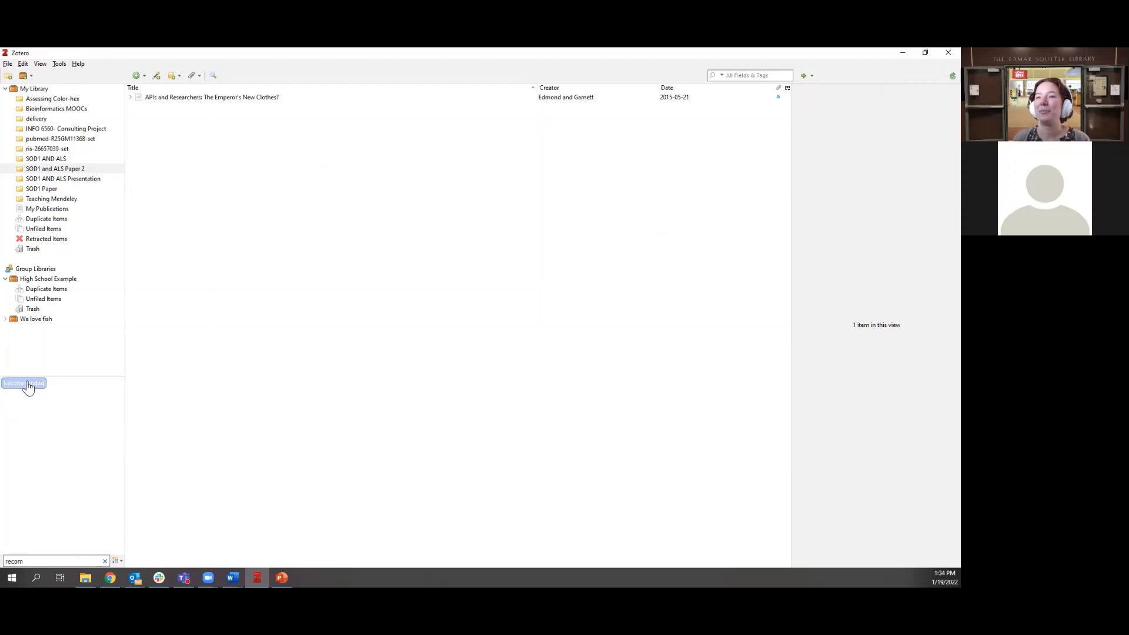
click(23, 382)
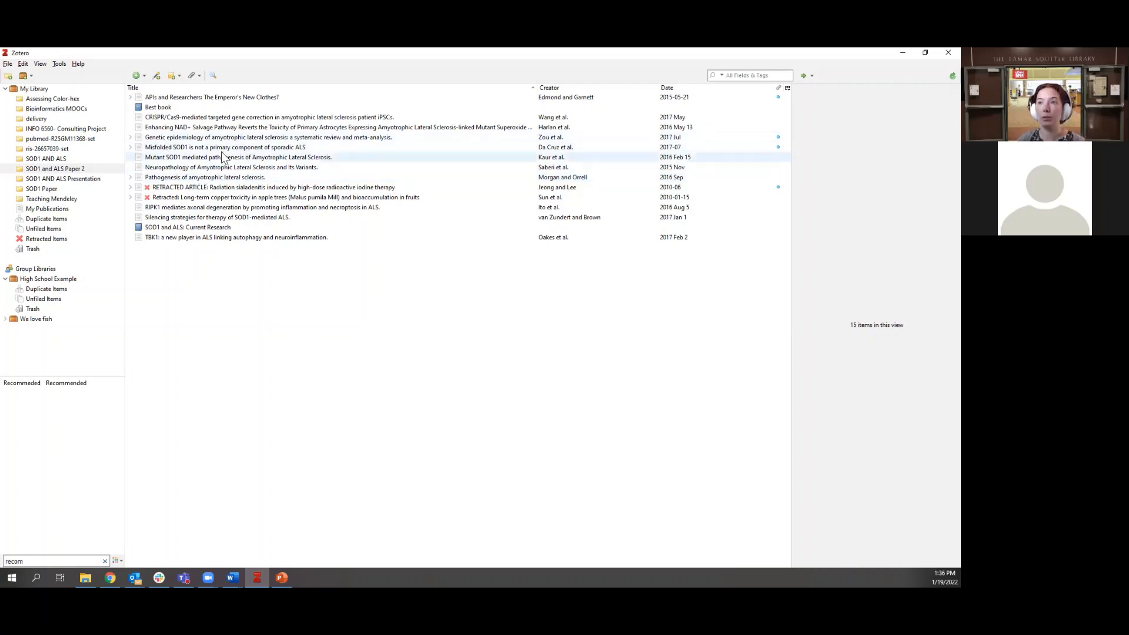
Step: Add the note "Great article" to the CRISPR/Cas9-mediated targeted gene correction article
click(178, 118)
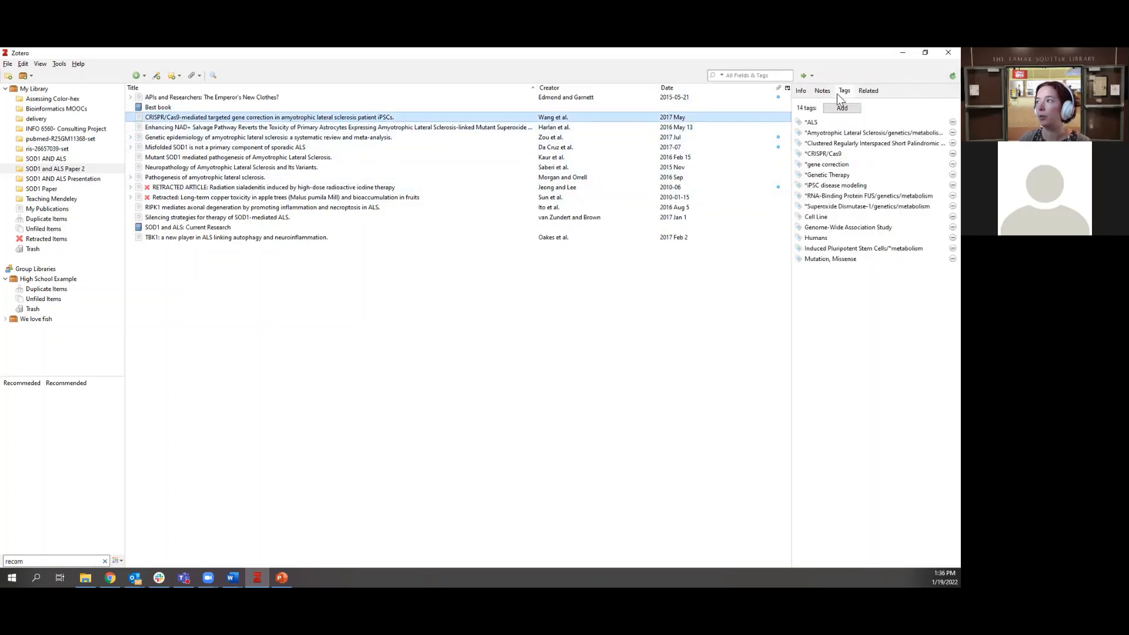
click(820, 93)
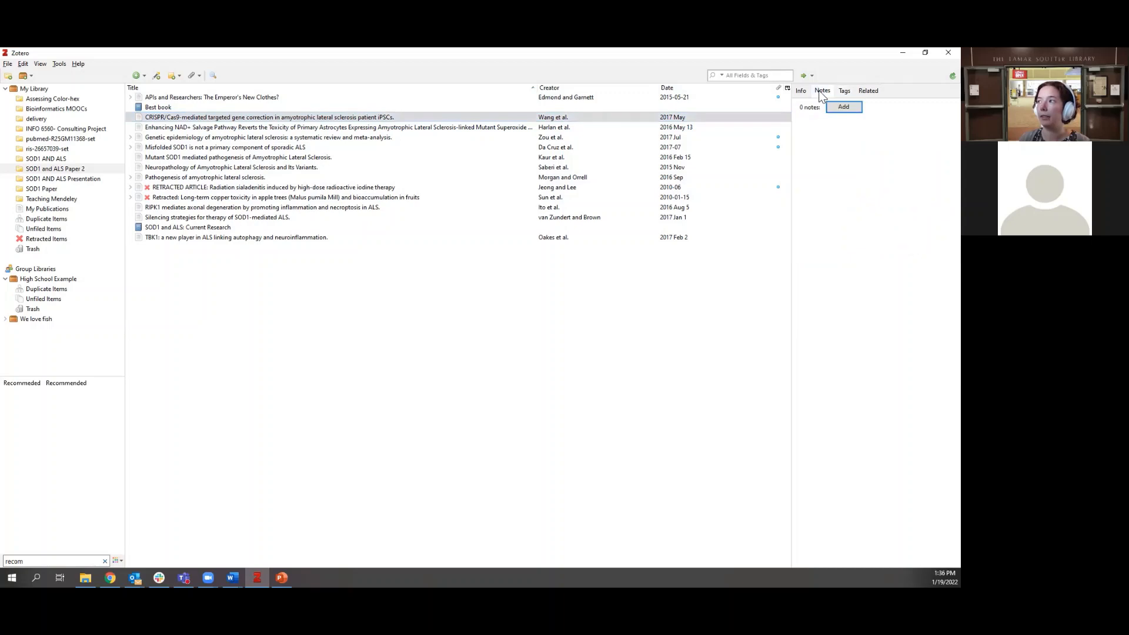
click(852, 109)
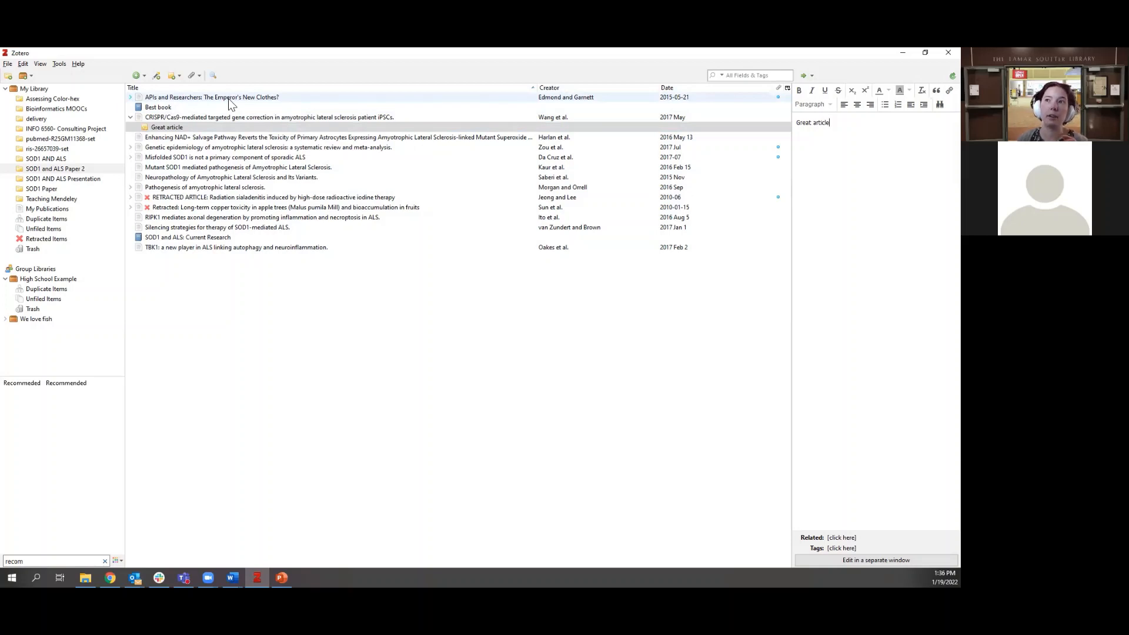
Step: View the PDF attached to "APIs and Researchers" full-size in Adobe Acrobat Reader, and return to the Zotero collection
click(130, 97)
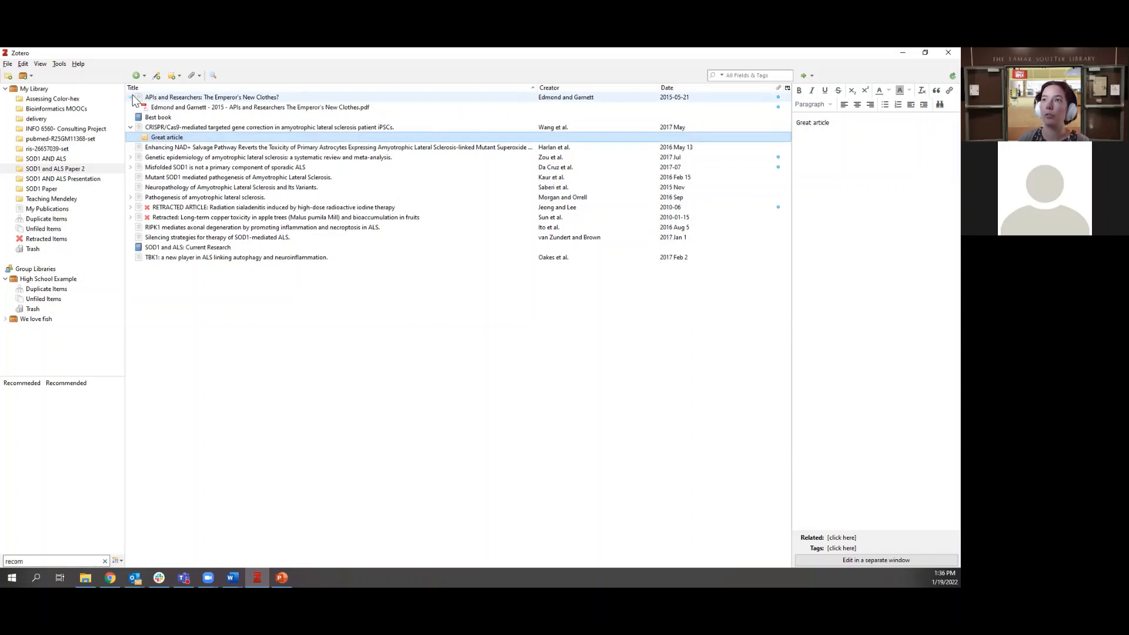
click(199, 108)
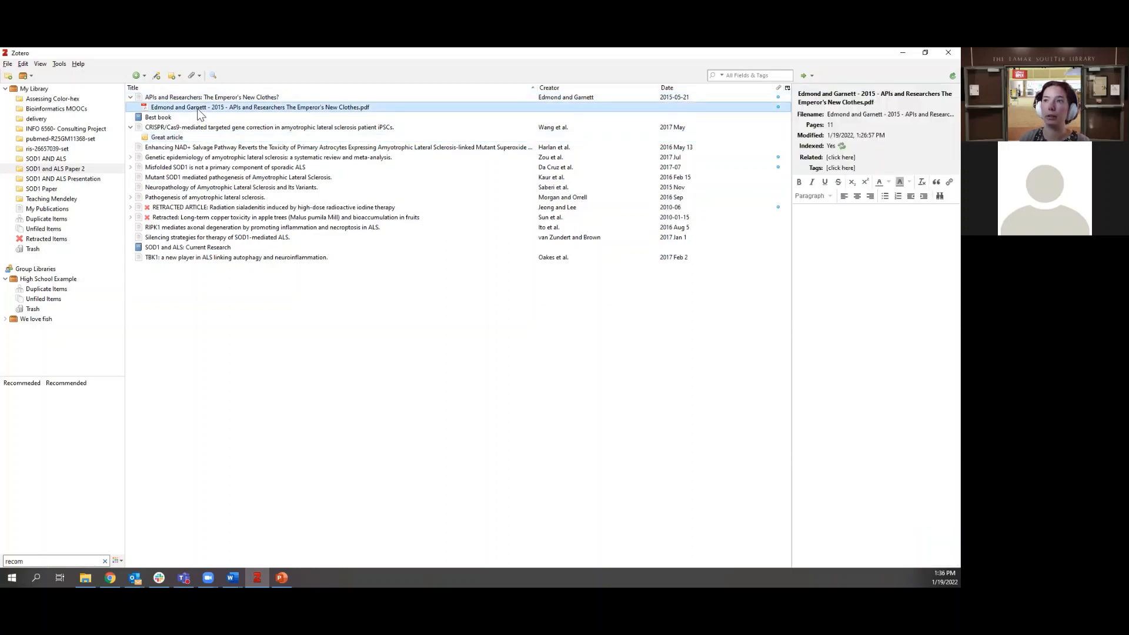
double_click(256, 110)
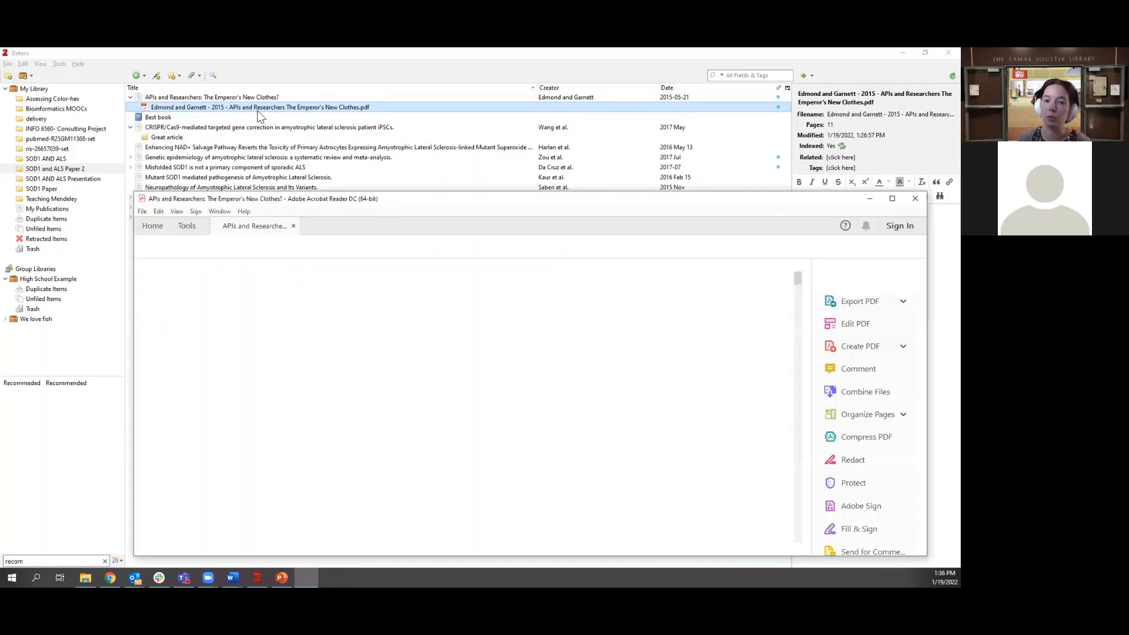
double_click(625, 202)
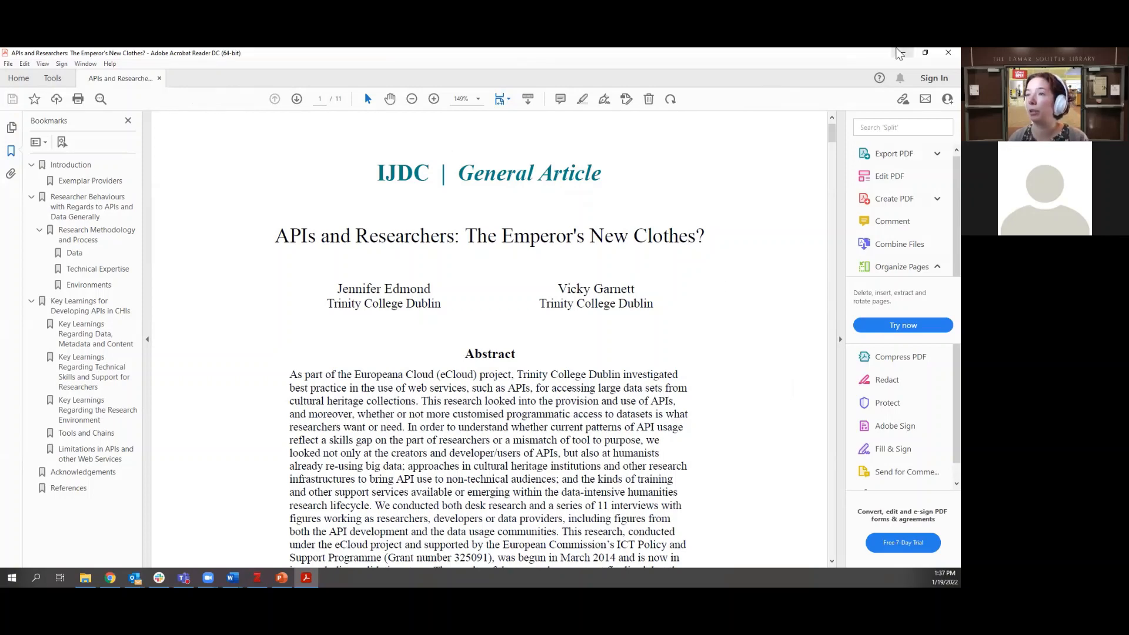
click(898, 51)
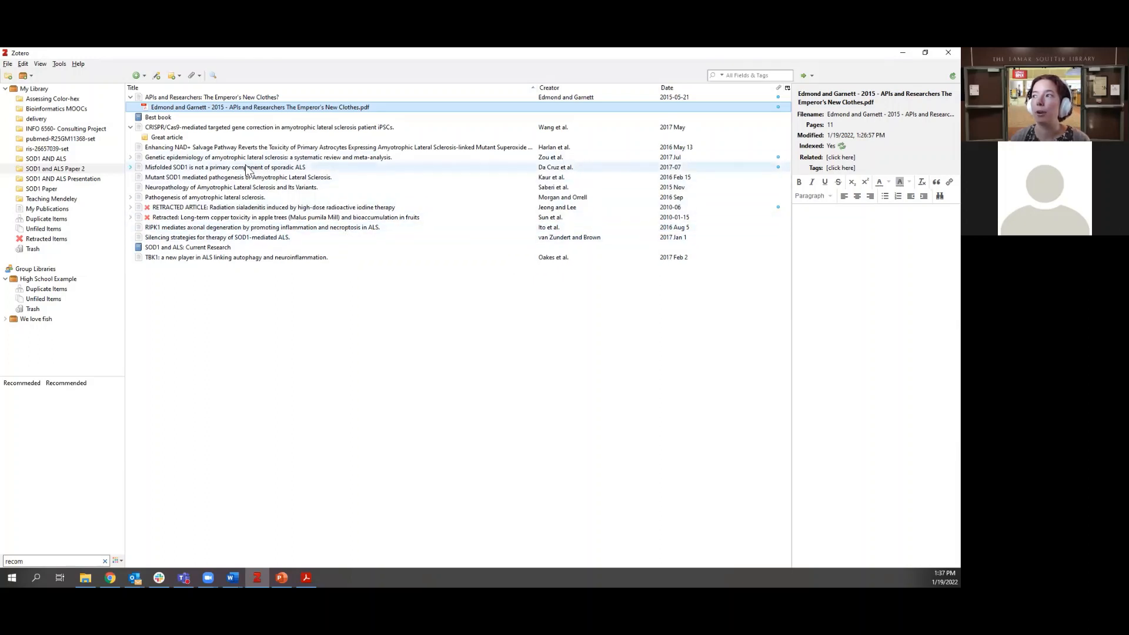
Step: Look through the attachments of the "Misfolded SOD1 is not a primary component of sporadic ALS" article and collapse them again
click(248, 168)
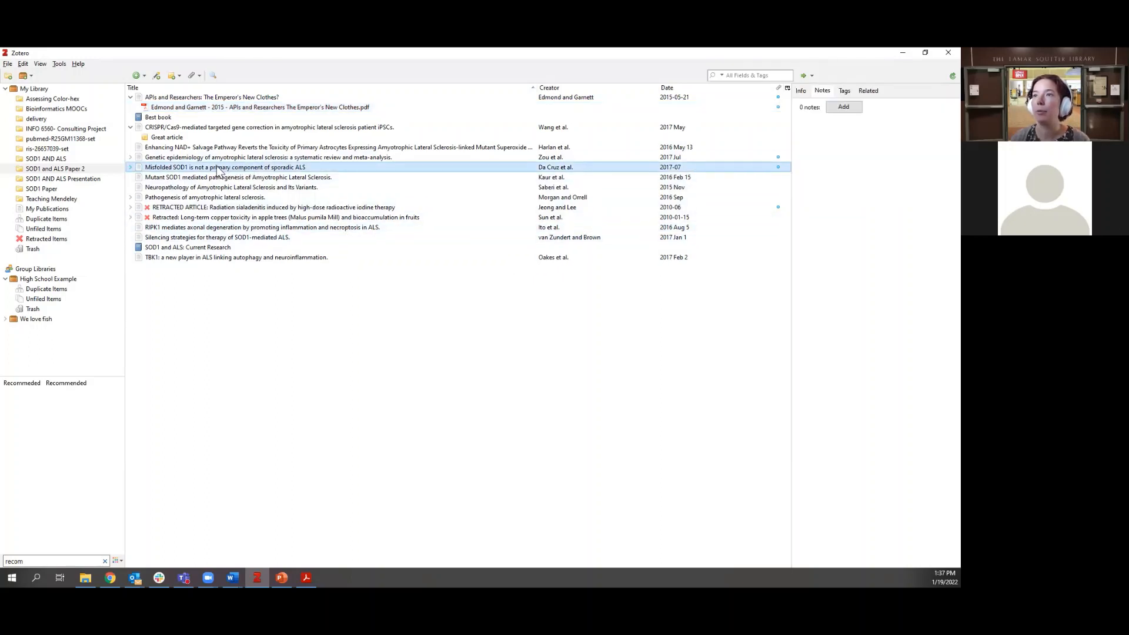
click(131, 168)
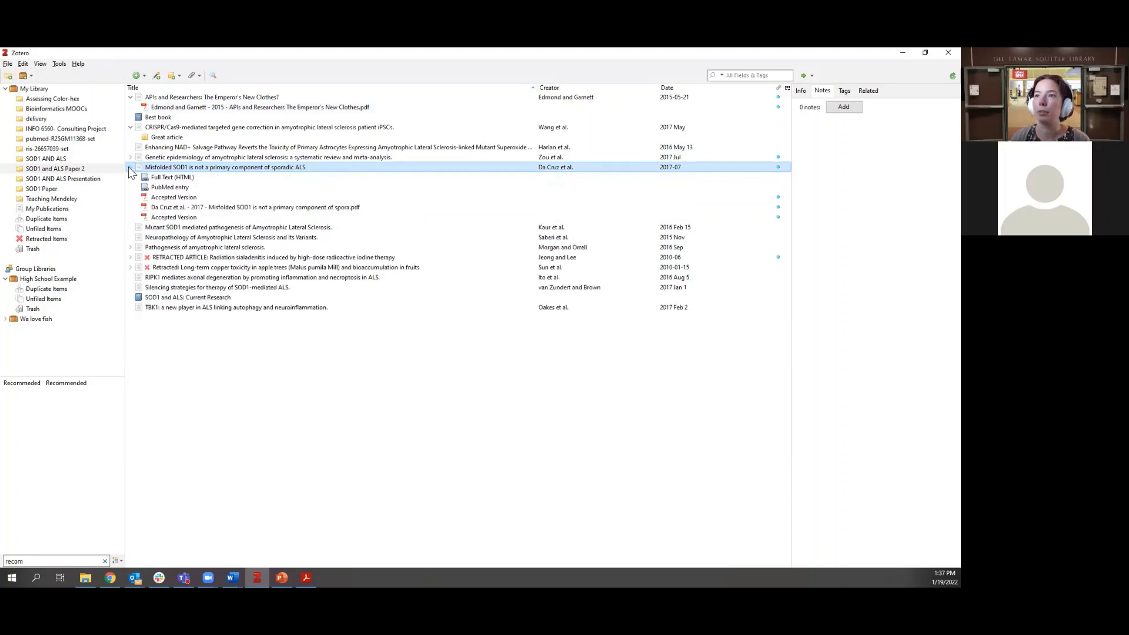
click(130, 167)
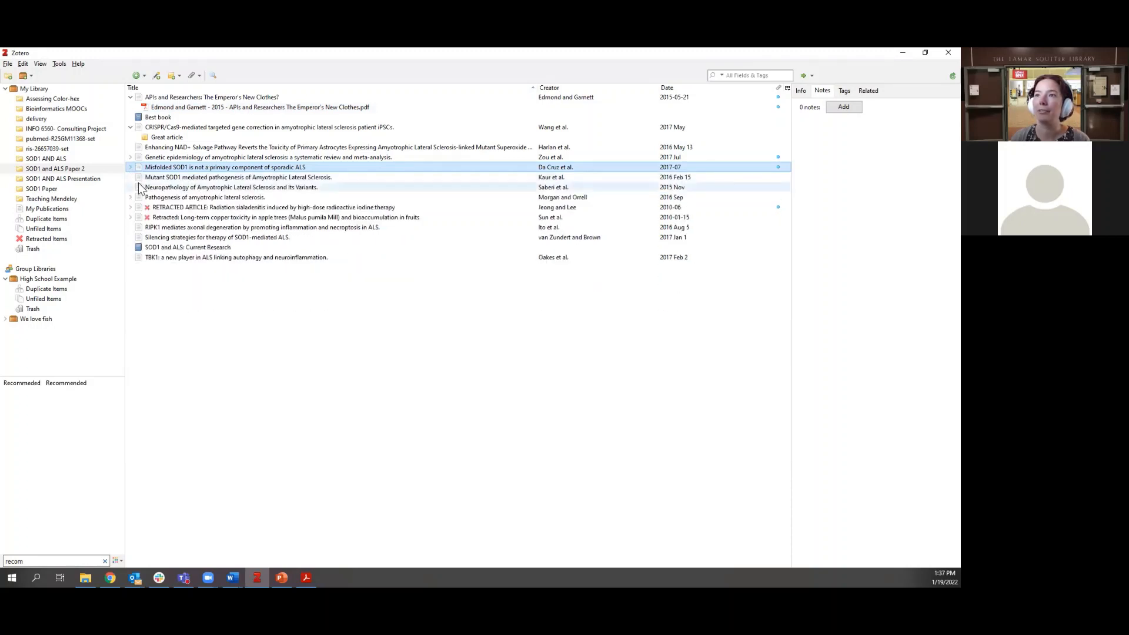
Step: Search for an available PDF of the article "Mutant SOD1 mediated pathogenesis of Amyotrophic Lateral Sclerosis" and close the search results
click(173, 178)
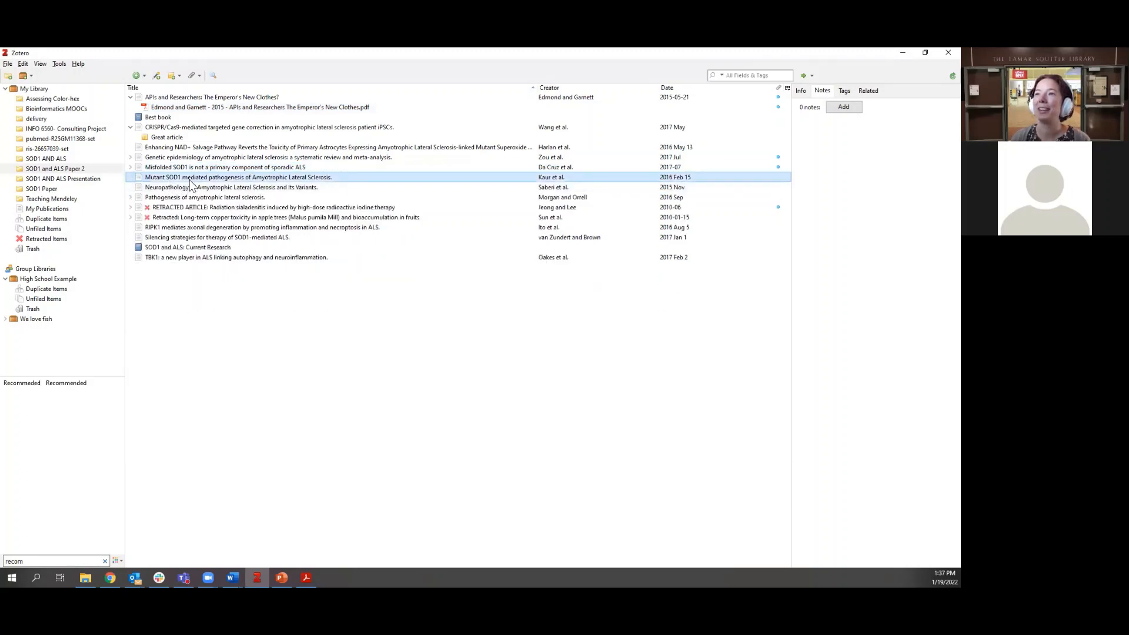
right_click(169, 180)
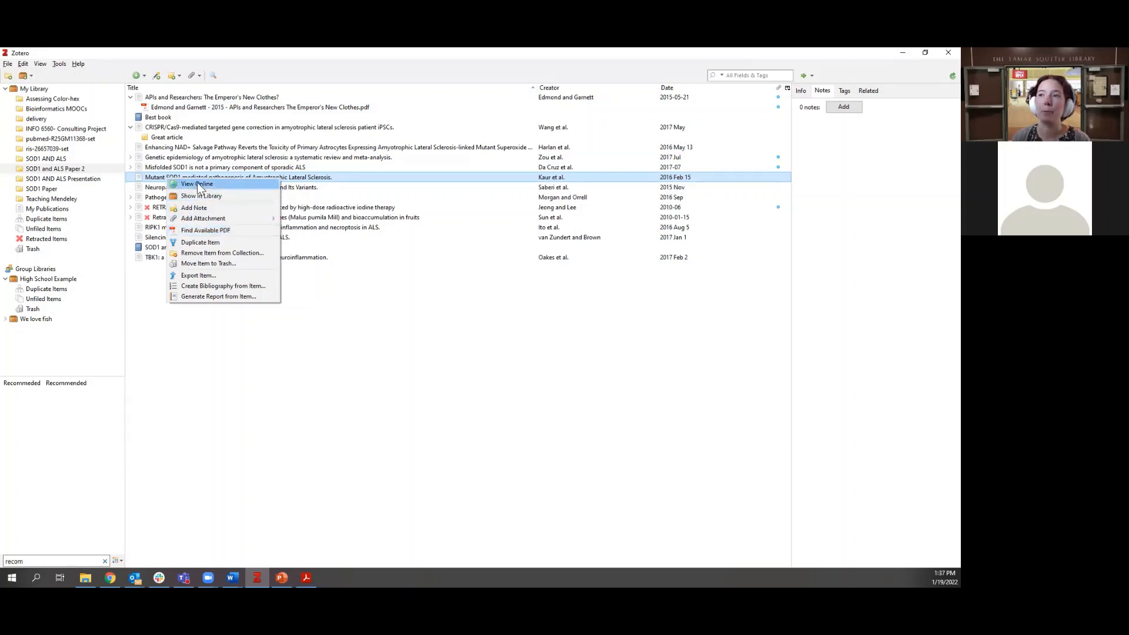
click(212, 231)
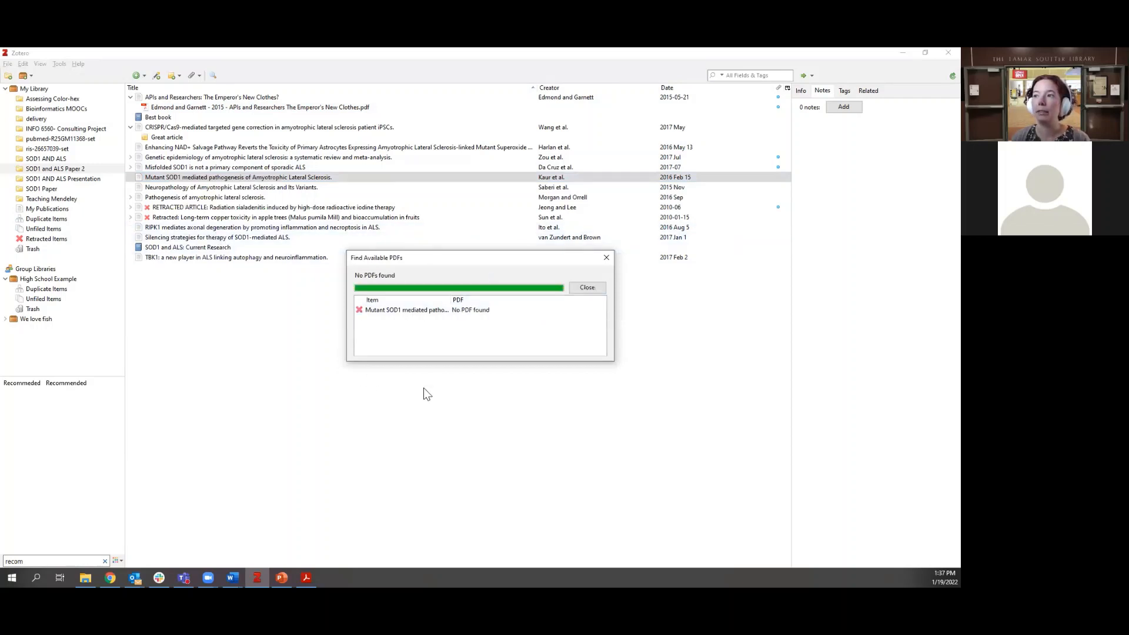
click(595, 288)
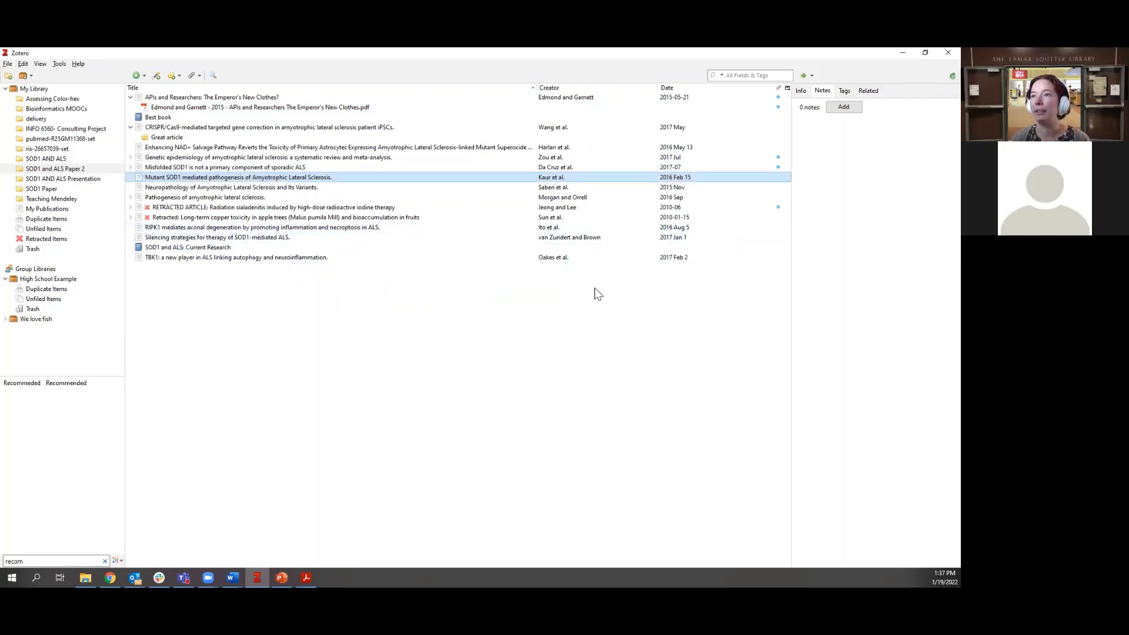
Step: Find and attach an available PDF for "Neuropathology of Amyotrophic Lateral Sclerosis and Its Variants" and check the attachment's details
click(167, 188)
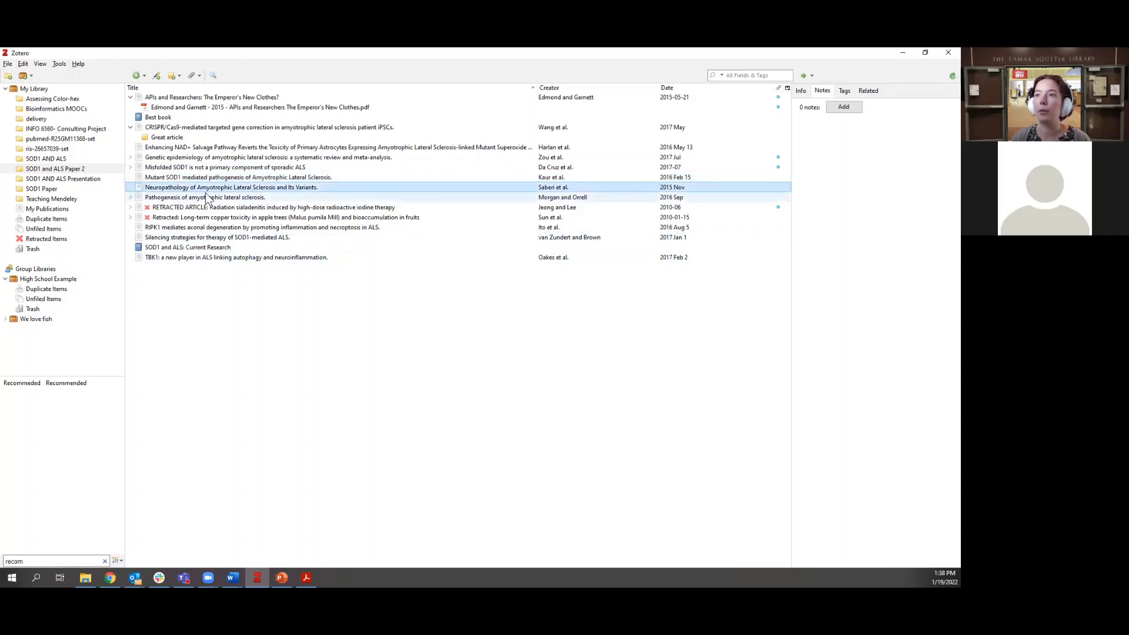
right_click(222, 189)
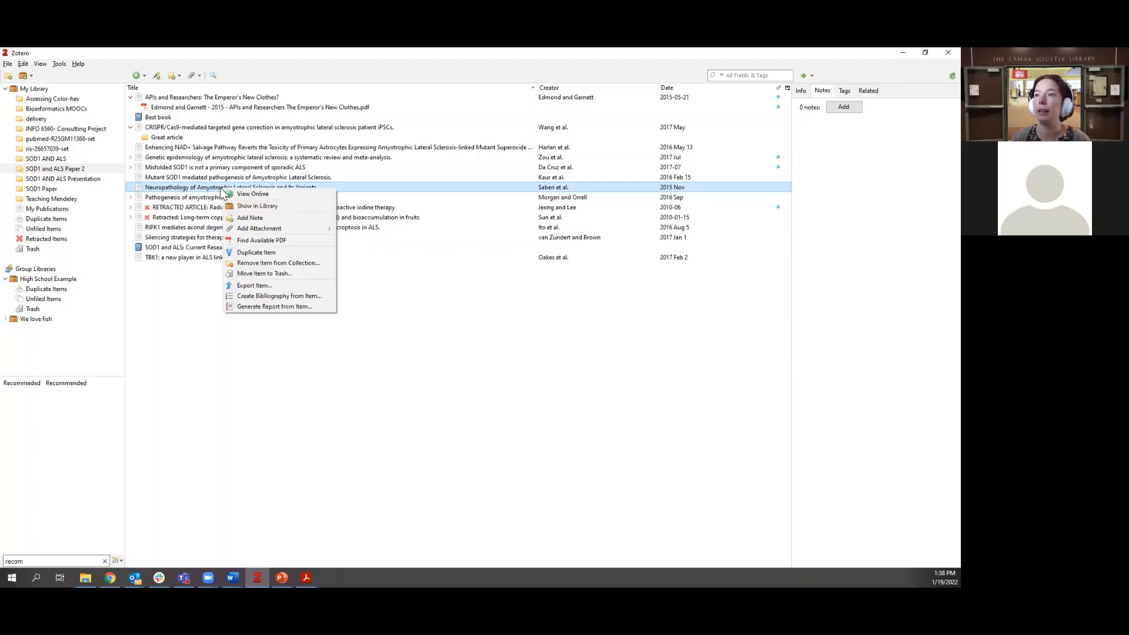
click(275, 237)
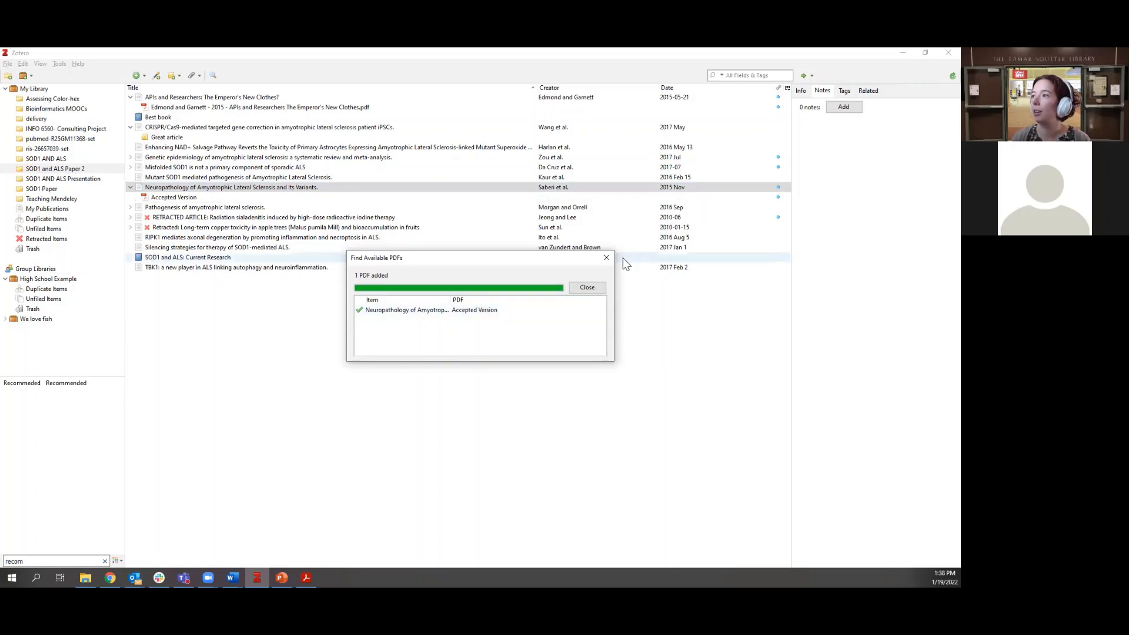
click(607, 257)
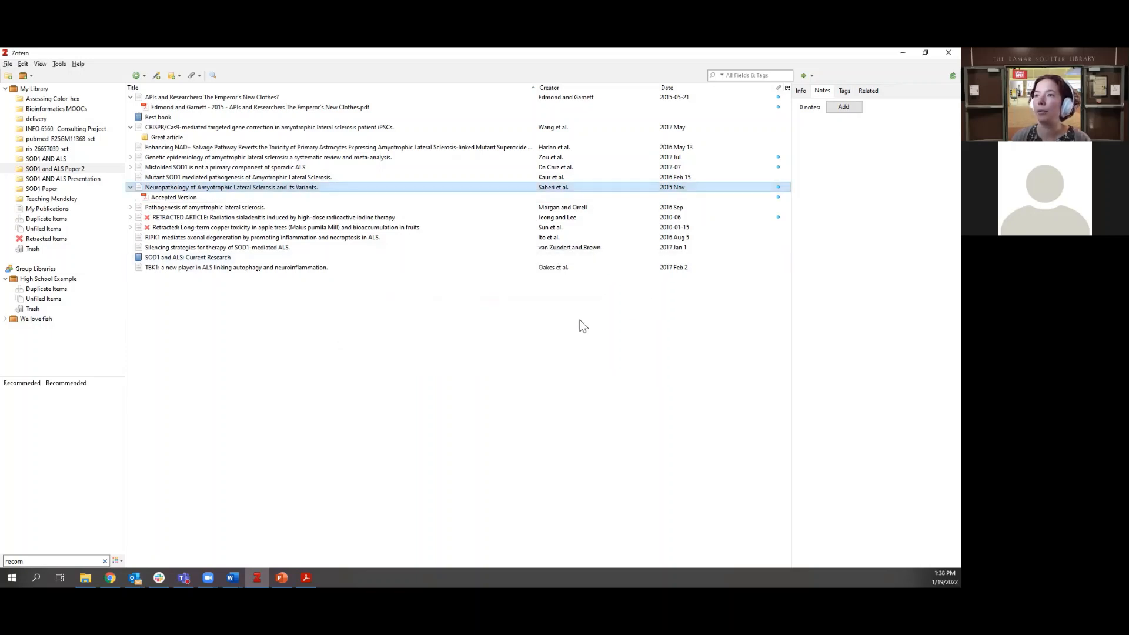
click(183, 197)
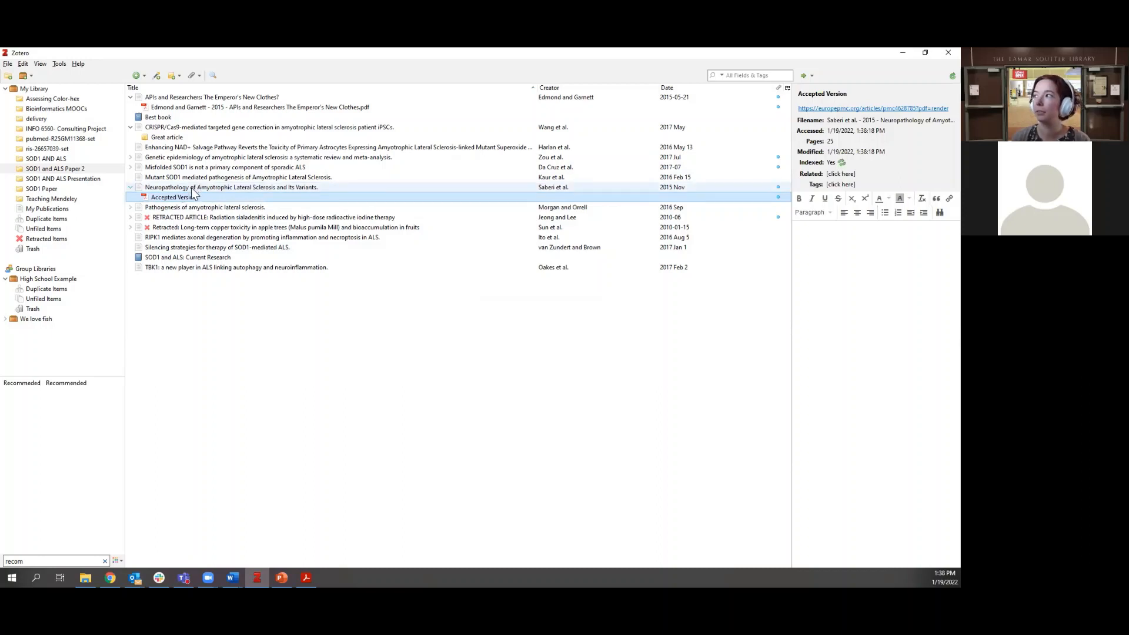
click(192, 188)
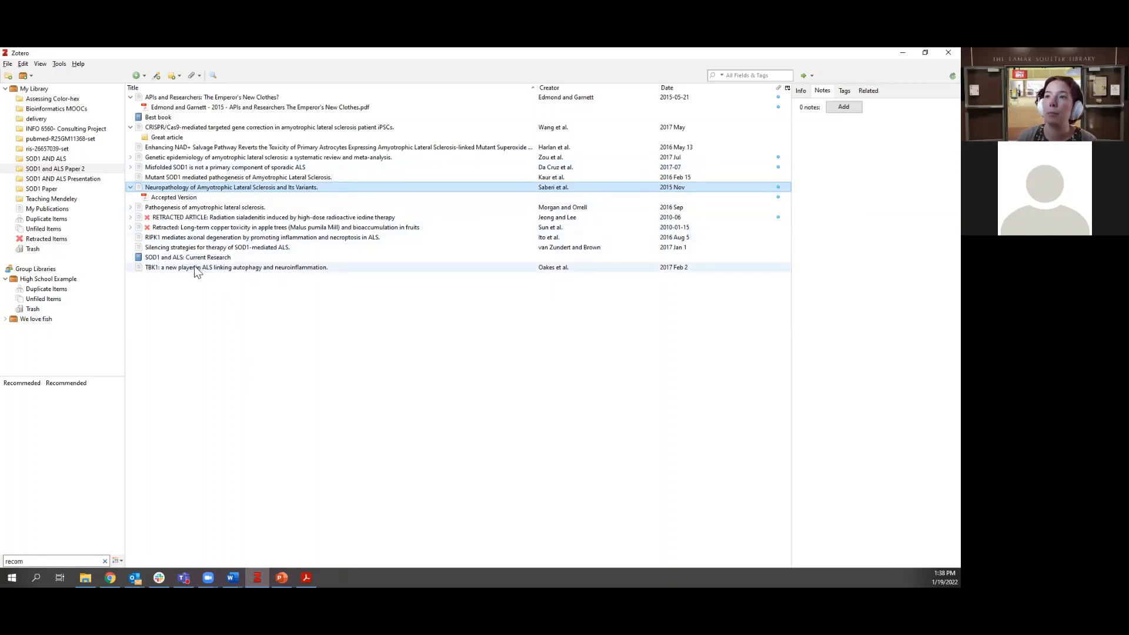
Step: Merge the two duplicate CRISPR/Cas9-mediated targeted gene correction items in My Library, using the 1/7/2020 version as the master item
click(69, 179)
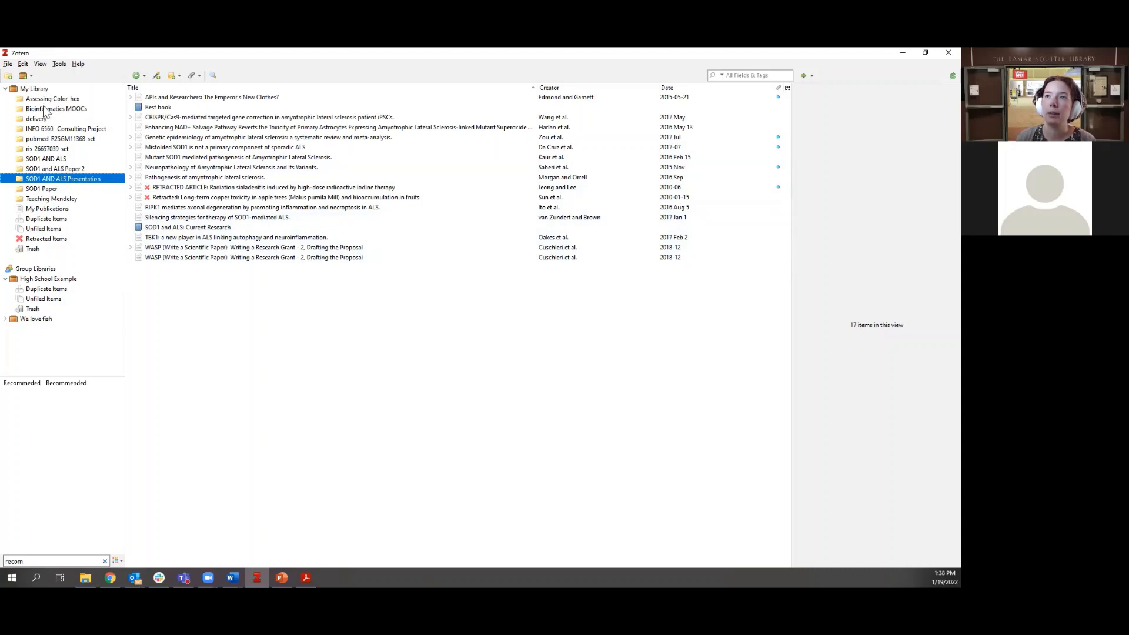
click(43, 220)
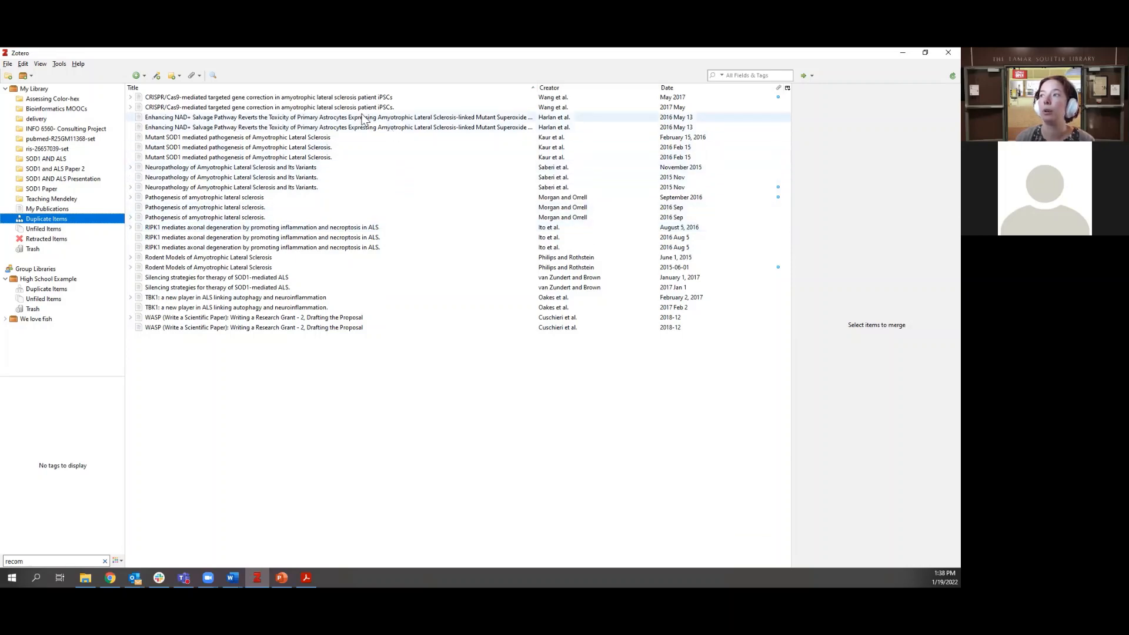
click(265, 102)
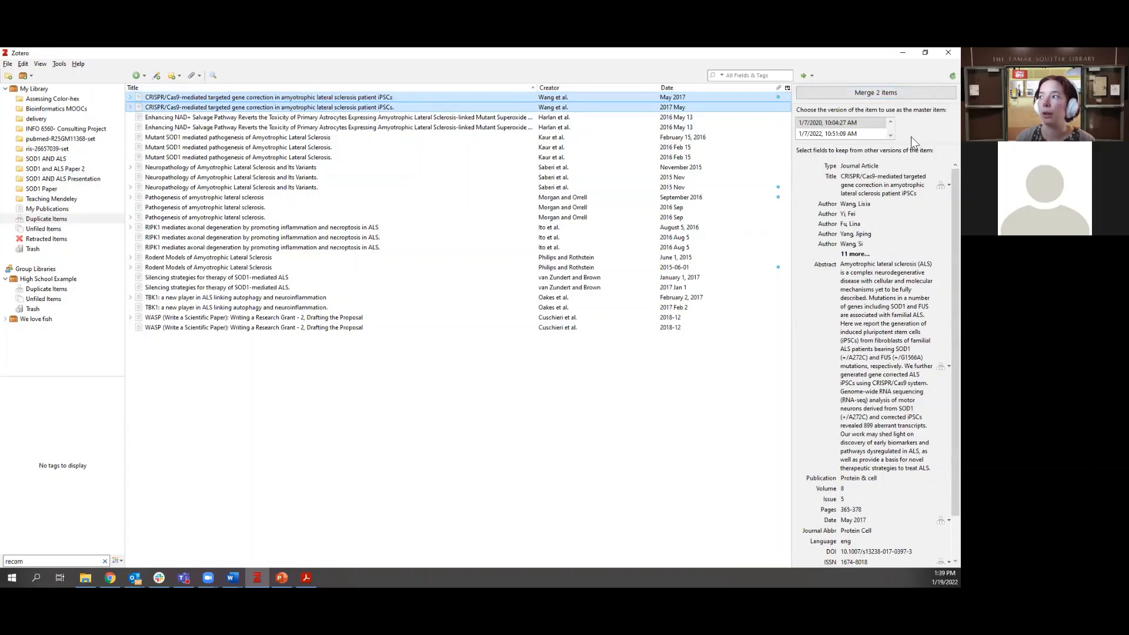
click(844, 134)
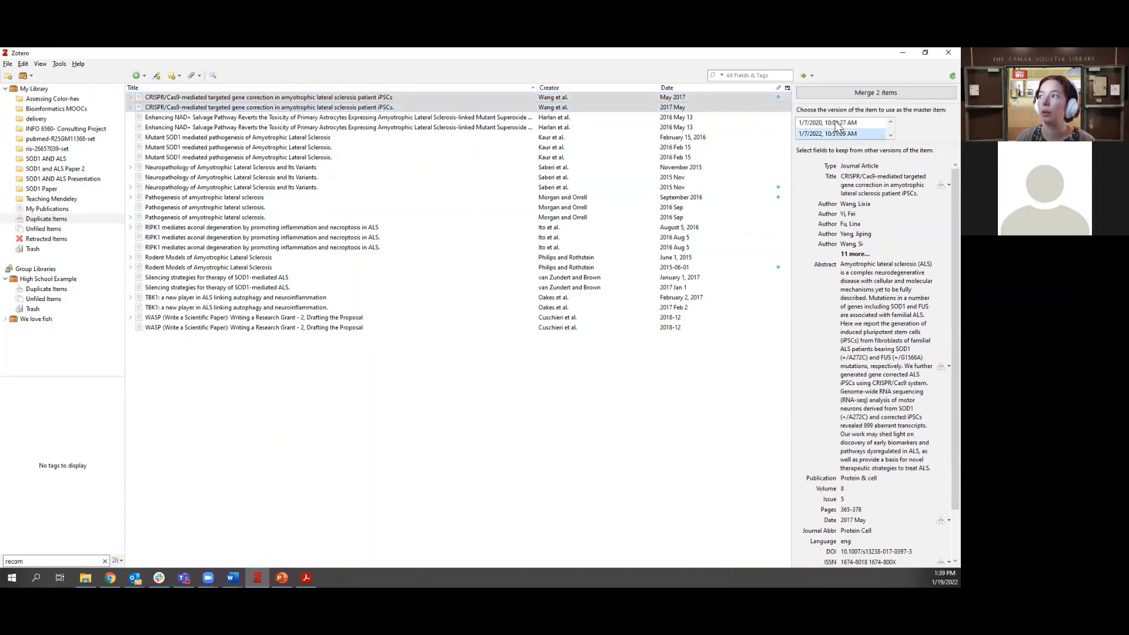
click(838, 123)
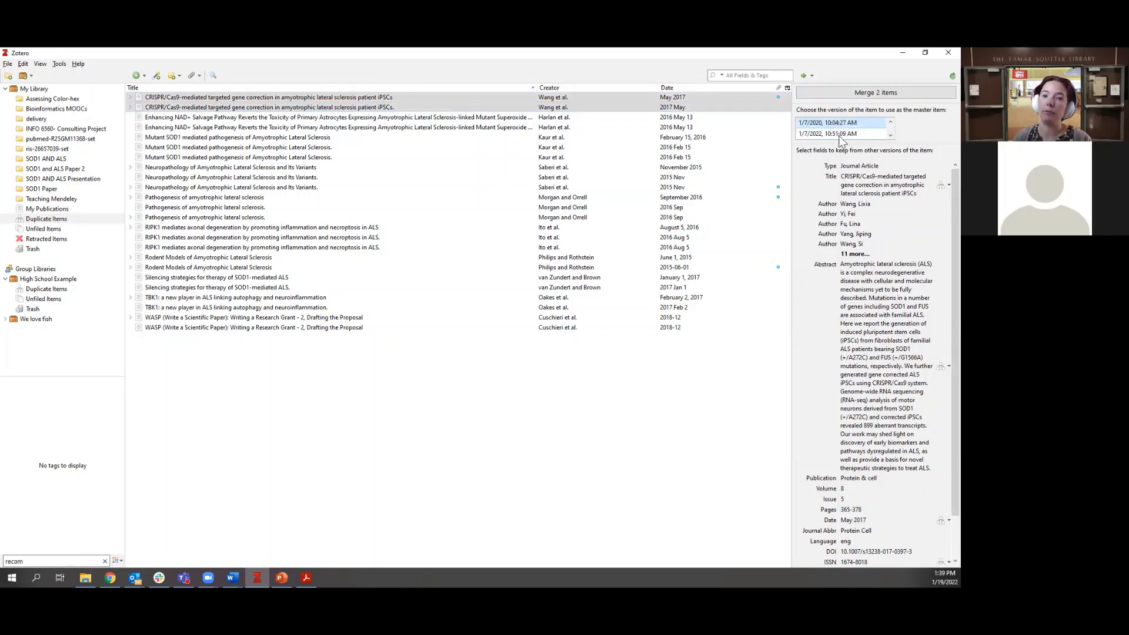
click(873, 96)
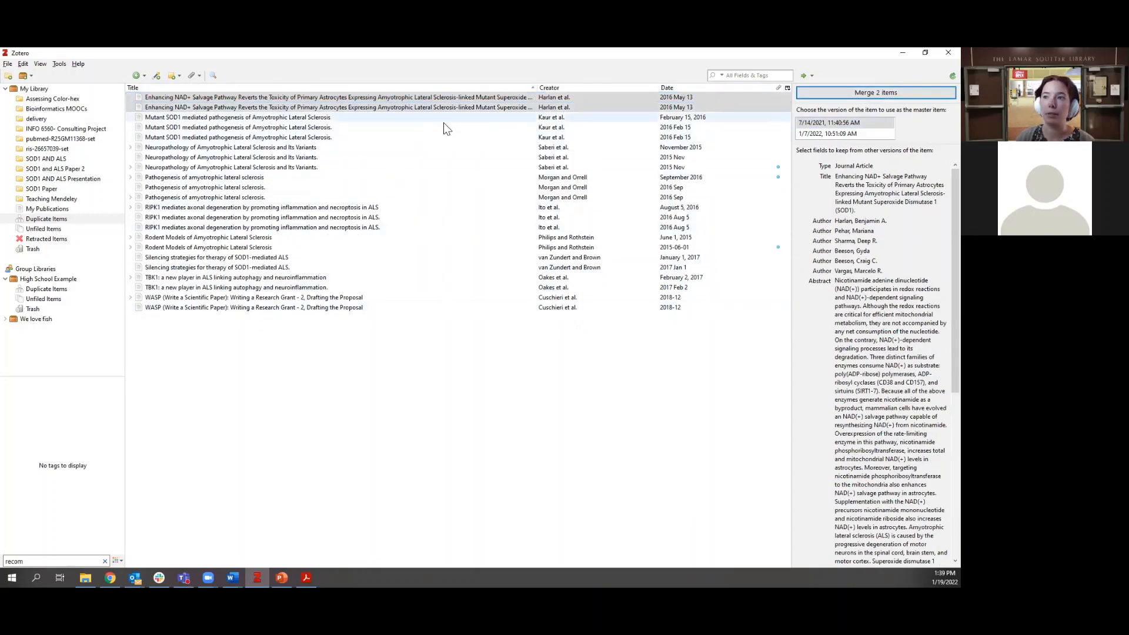
Step: Merge the two duplicate "WASP (Write a Scientific Paper)" items and return to the SOD1 AND ALS Presentation collection
click(376, 298)
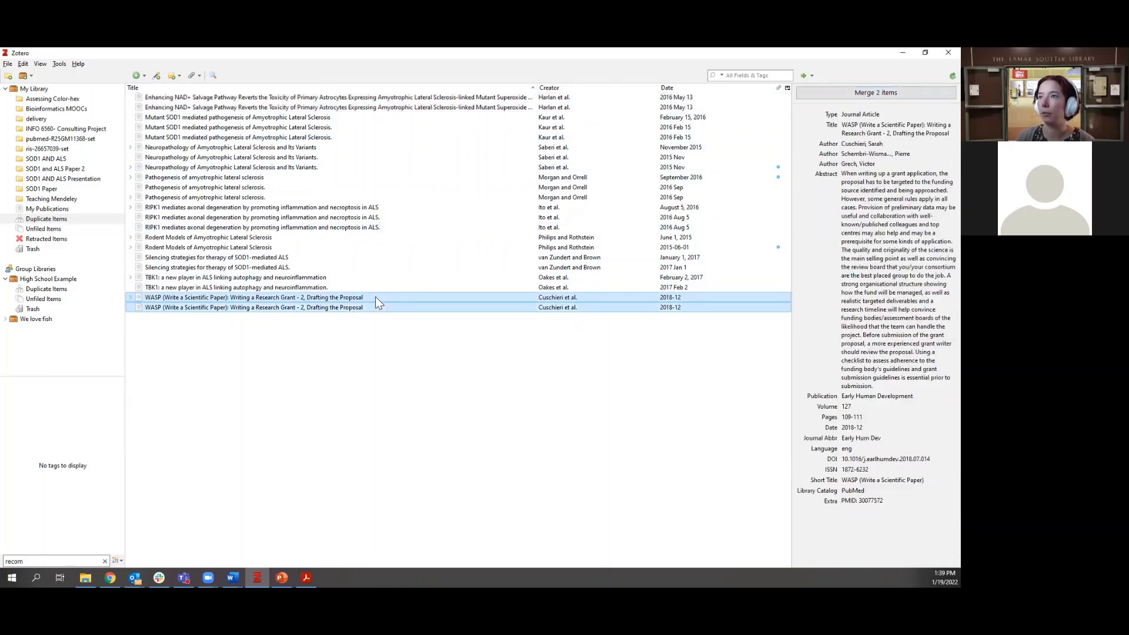
click(856, 94)
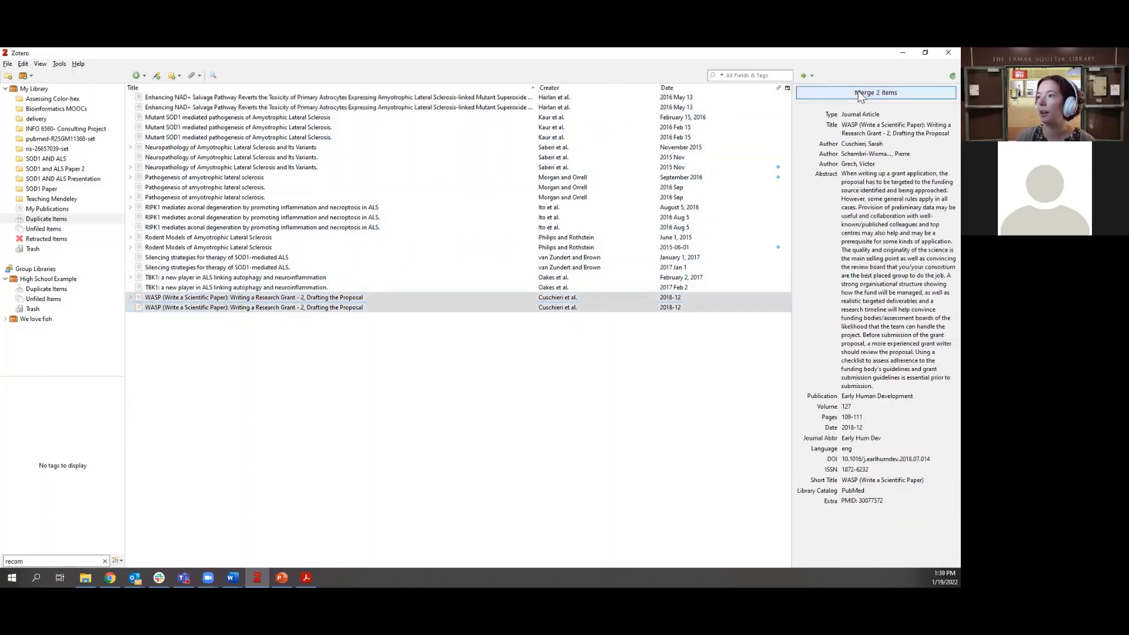
click(74, 180)
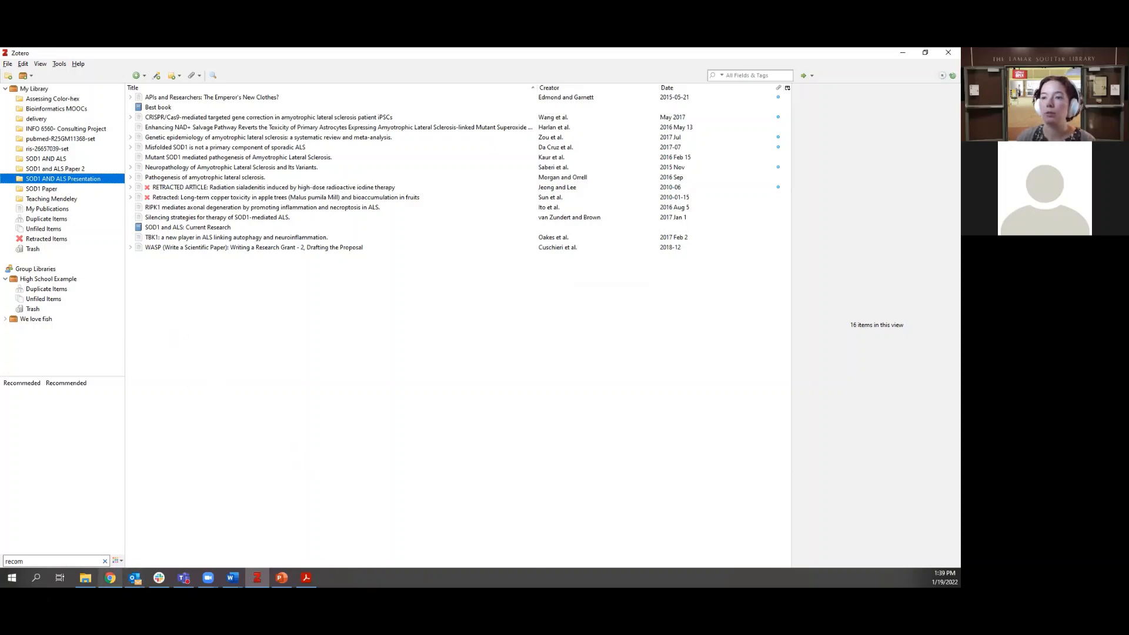
Step: Switch to the Zotero website in Chrome and request a new group from its Groups page
click(110, 577)
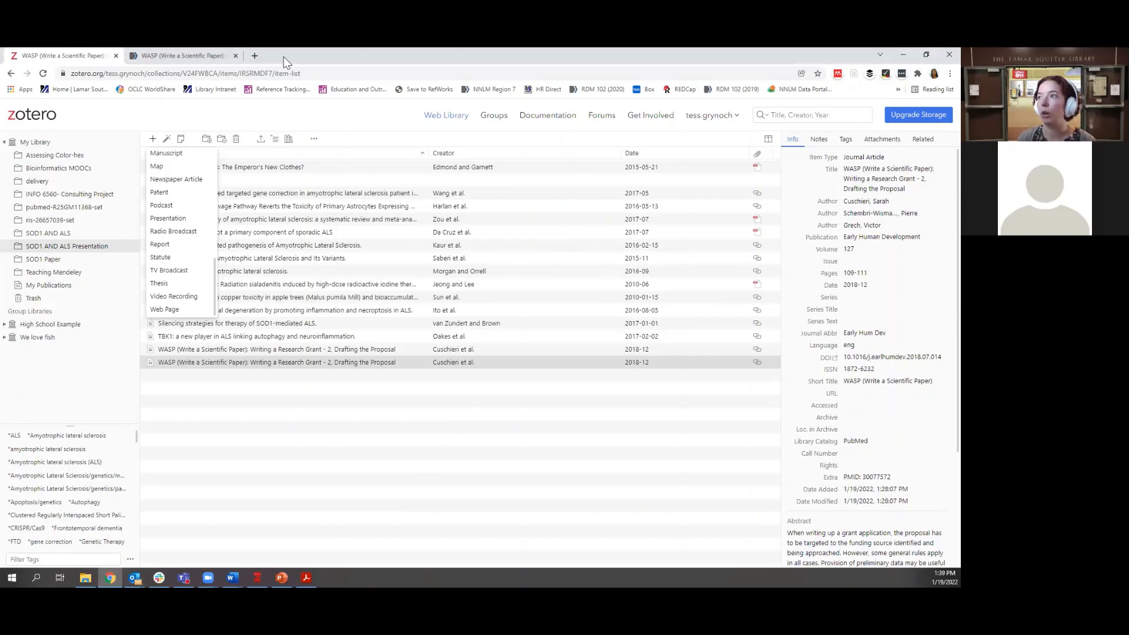
click(132, 114)
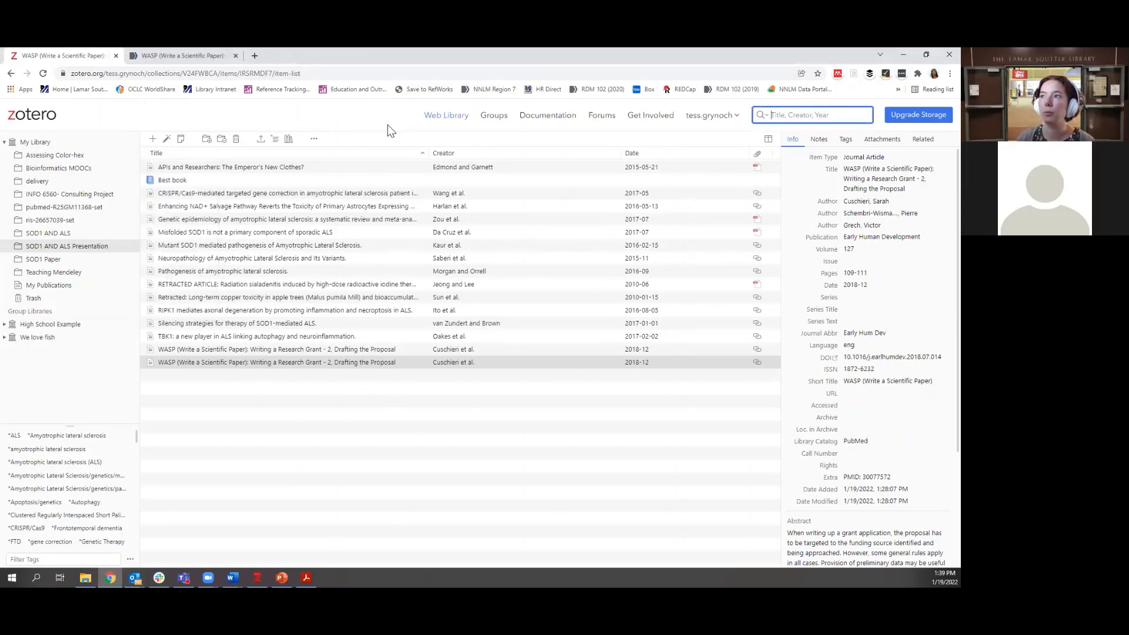
click(496, 118)
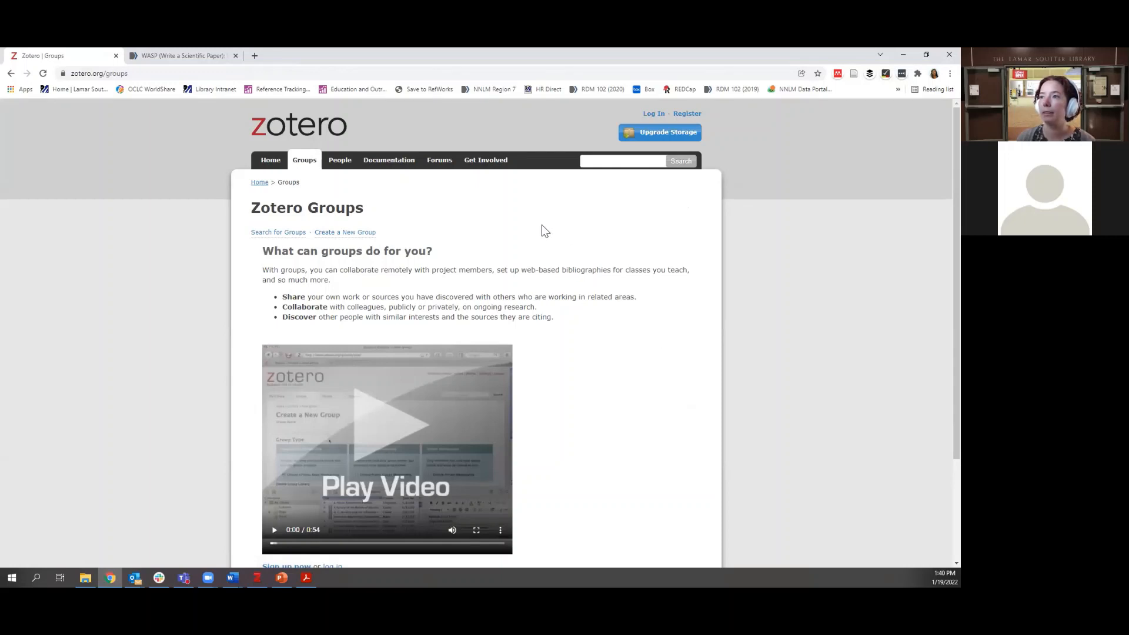
click(357, 233)
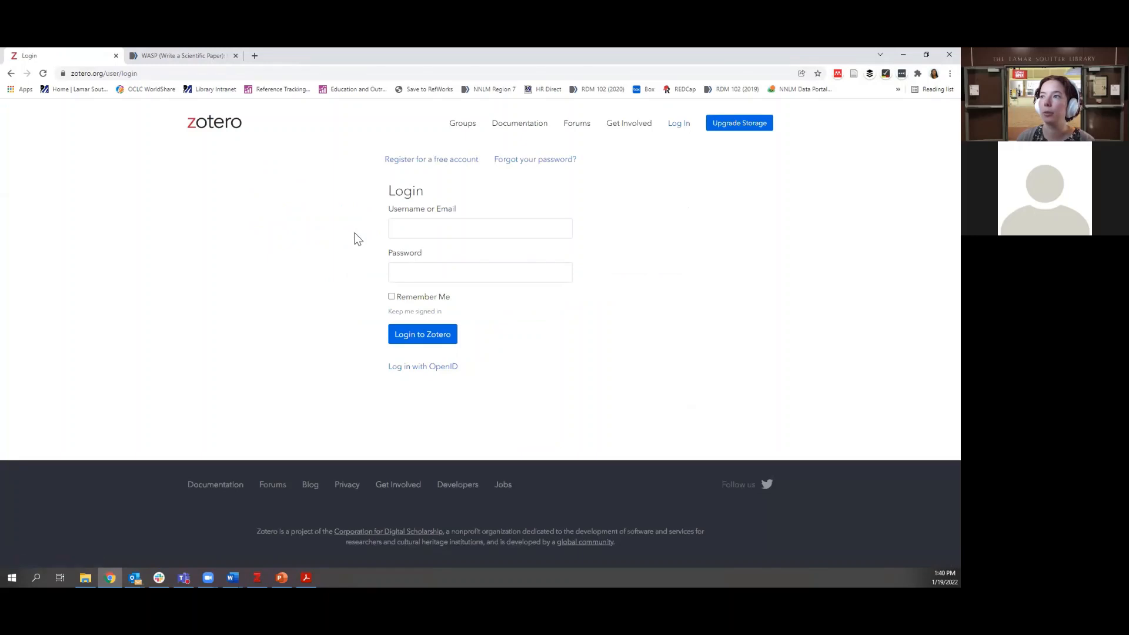
Step: Log in to the Zotero website with the account e-mail and the account password
click(437, 238)
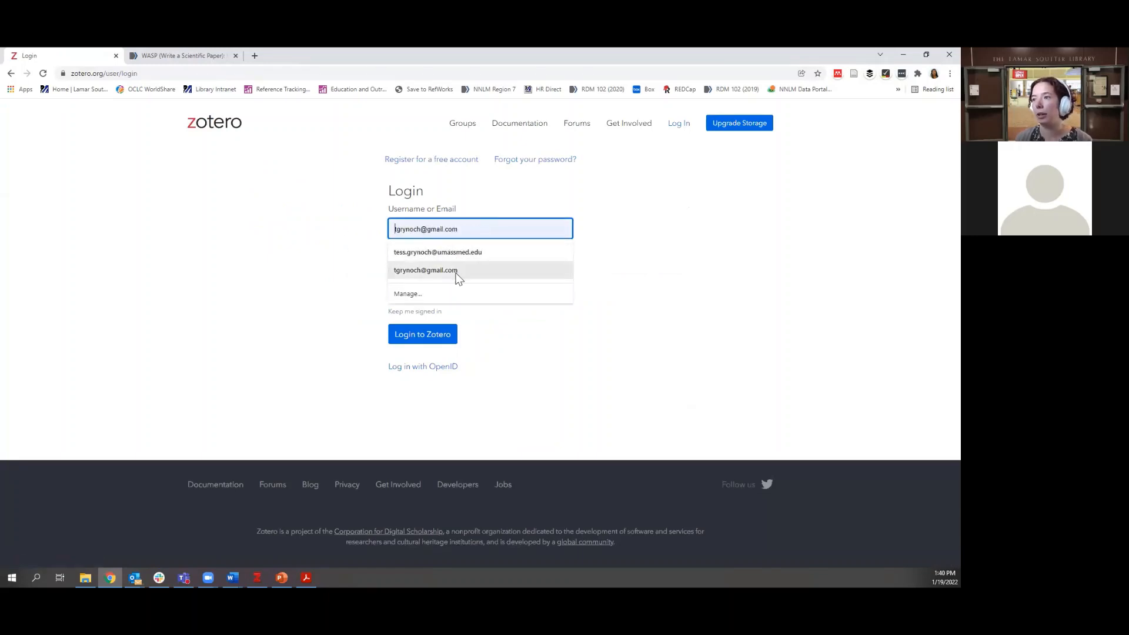
click(411, 269)
text(•••)
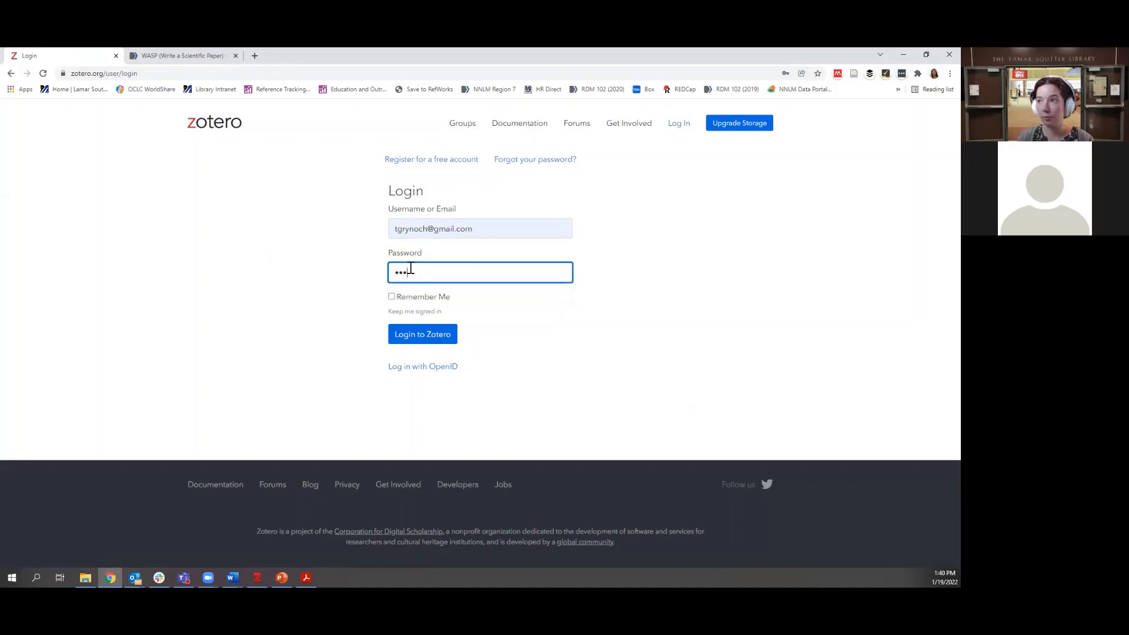
text(••)
key(BackSpace)
key(BackSpace)
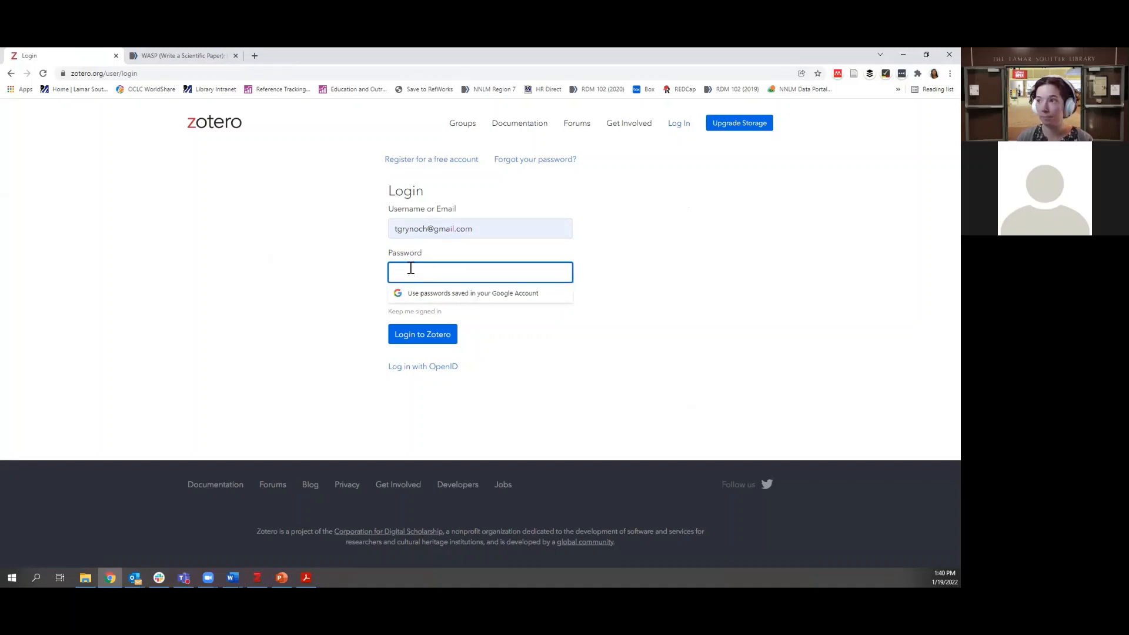
text(••••••)
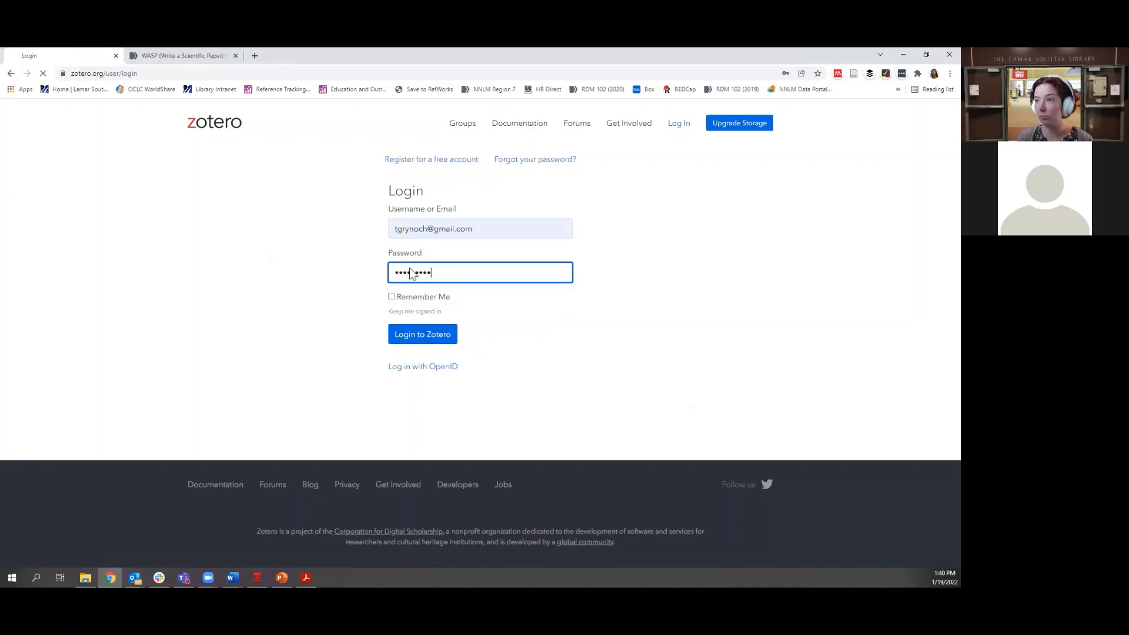
key(Return)
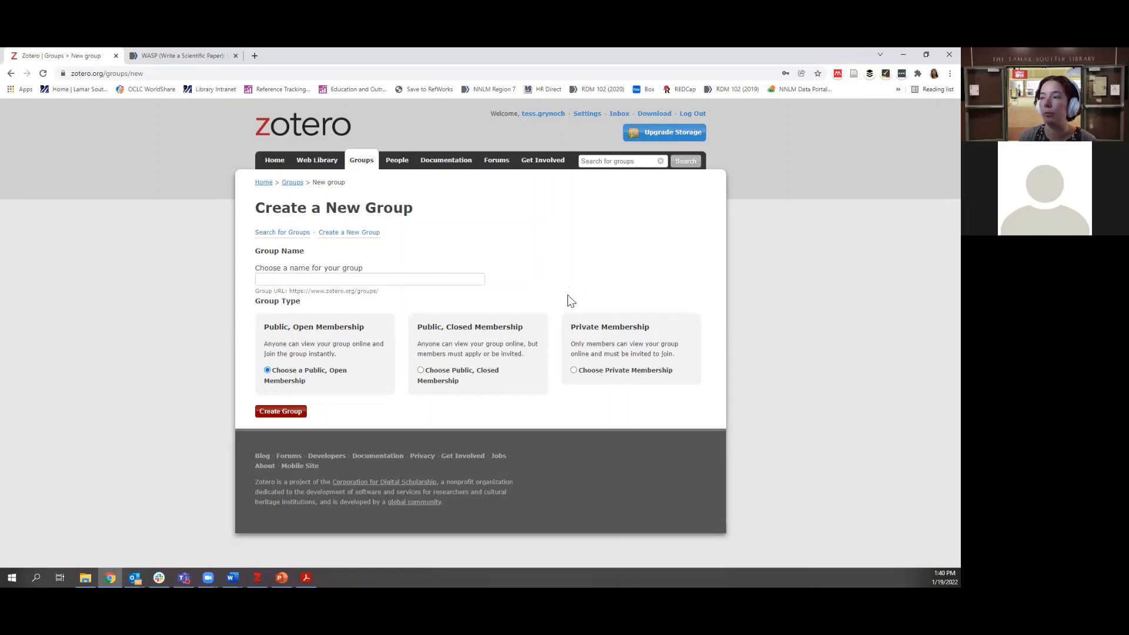
Step: Choose Private Membership as the new group's type without entering a group name
click(574, 370)
click(283, 278)
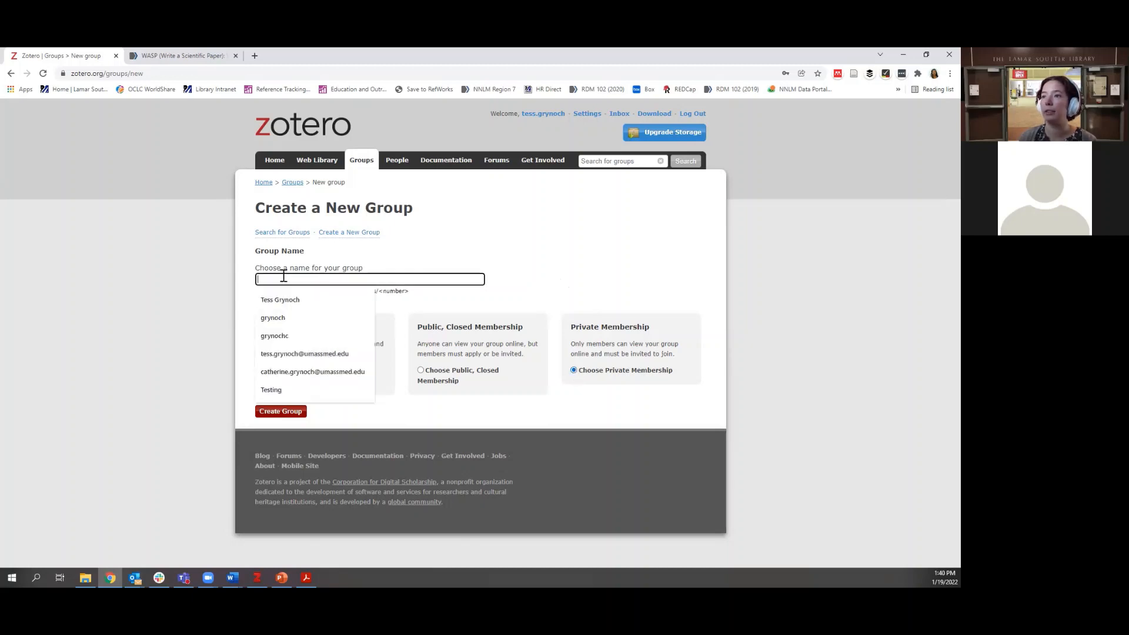
click(628, 262)
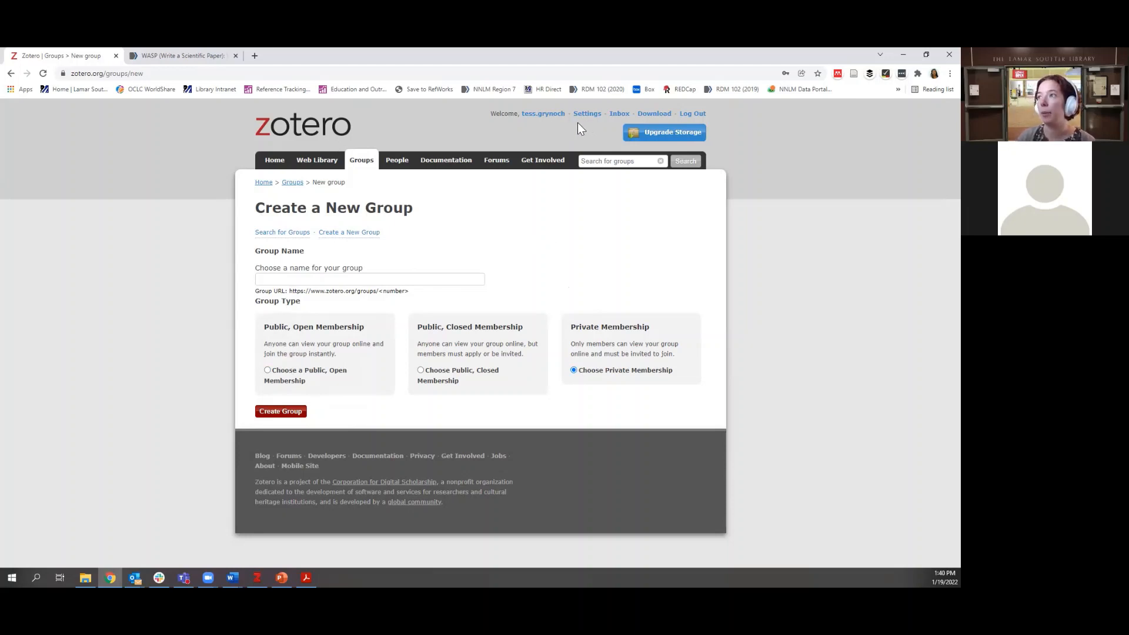
Step: View the website inbox with its group invitation, and switch to the Zotero desktop app to show the High School Example group library
click(619, 115)
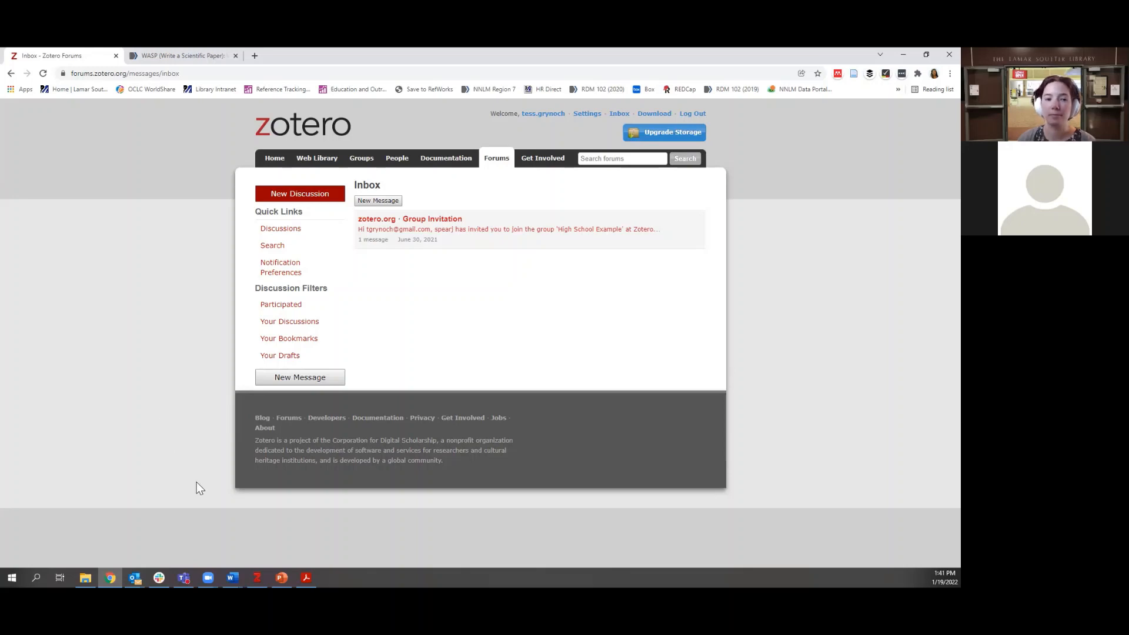
mouse_move(257, 577)
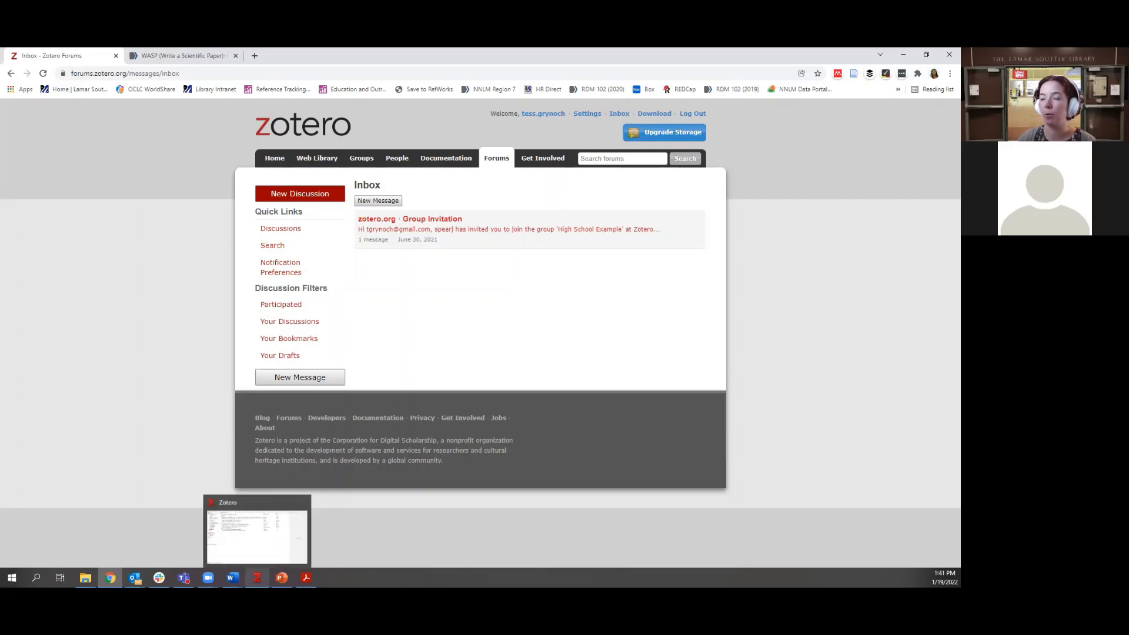
click(281, 557)
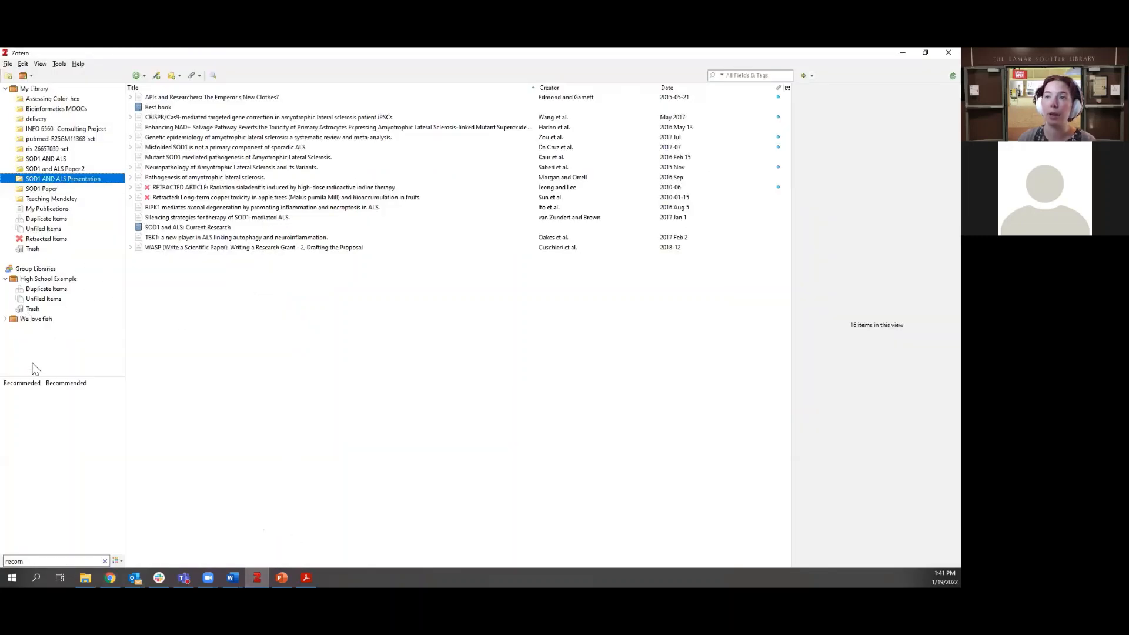
click(47, 279)
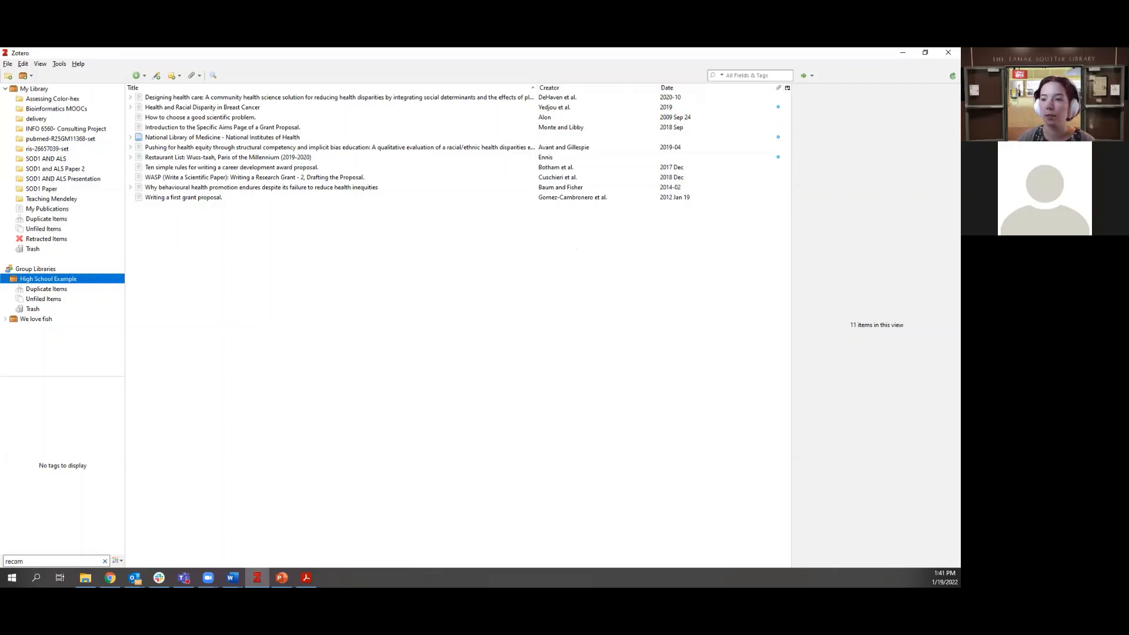
mouse_move(231, 578)
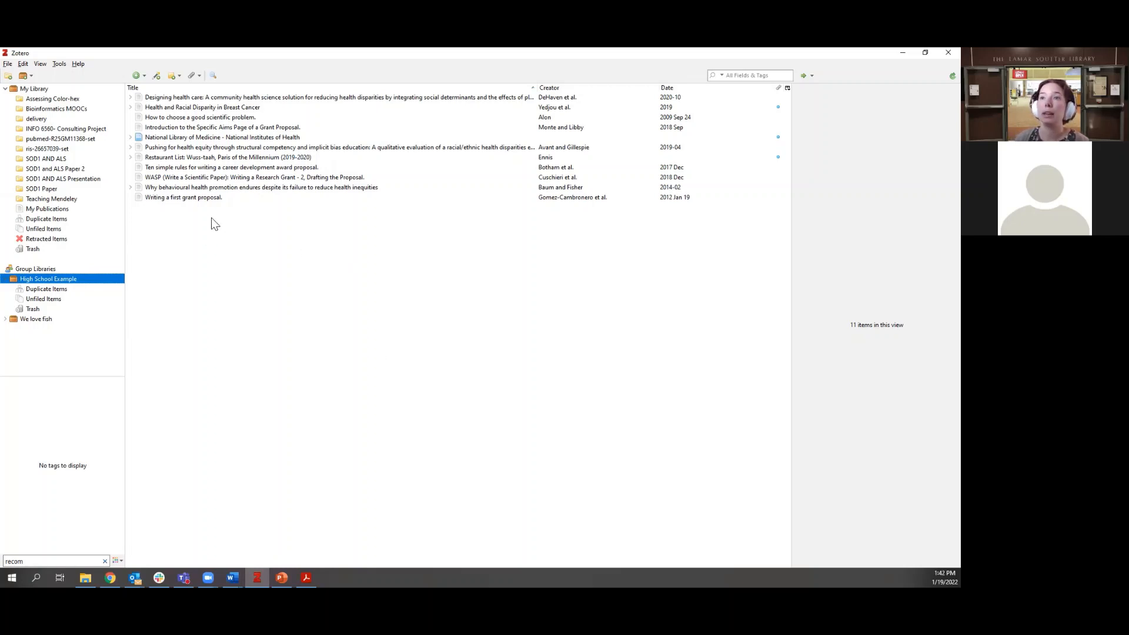
Step: View the library export options for format, notes, files and character encoding, closing the dialog without exporting
click(9, 64)
mouse_move(23, 63)
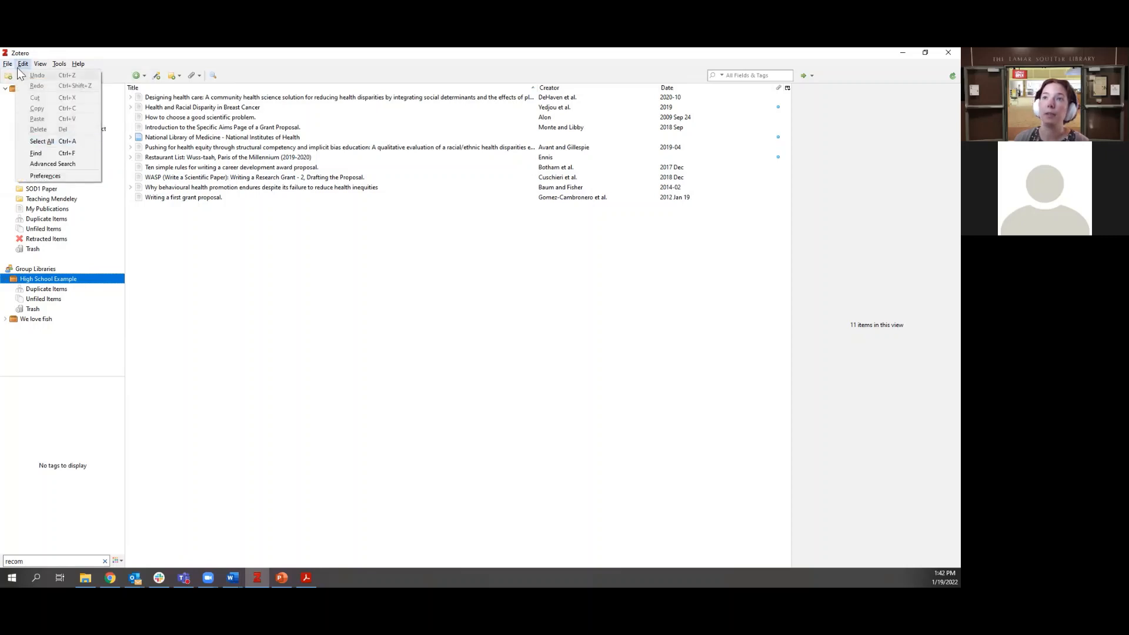
click(39, 142)
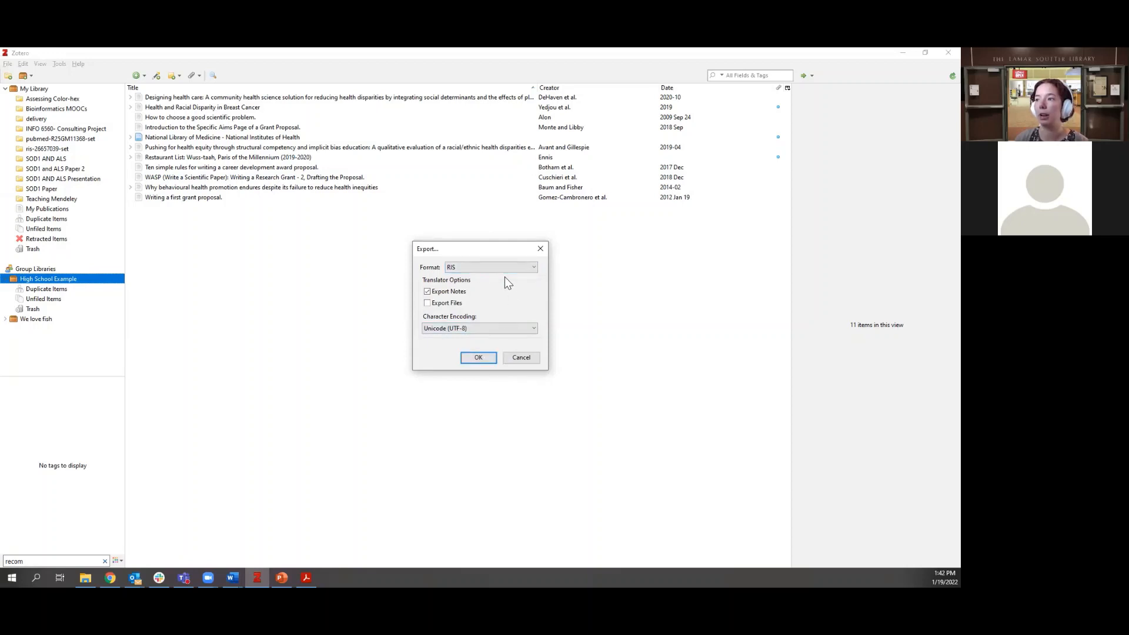
click(521, 358)
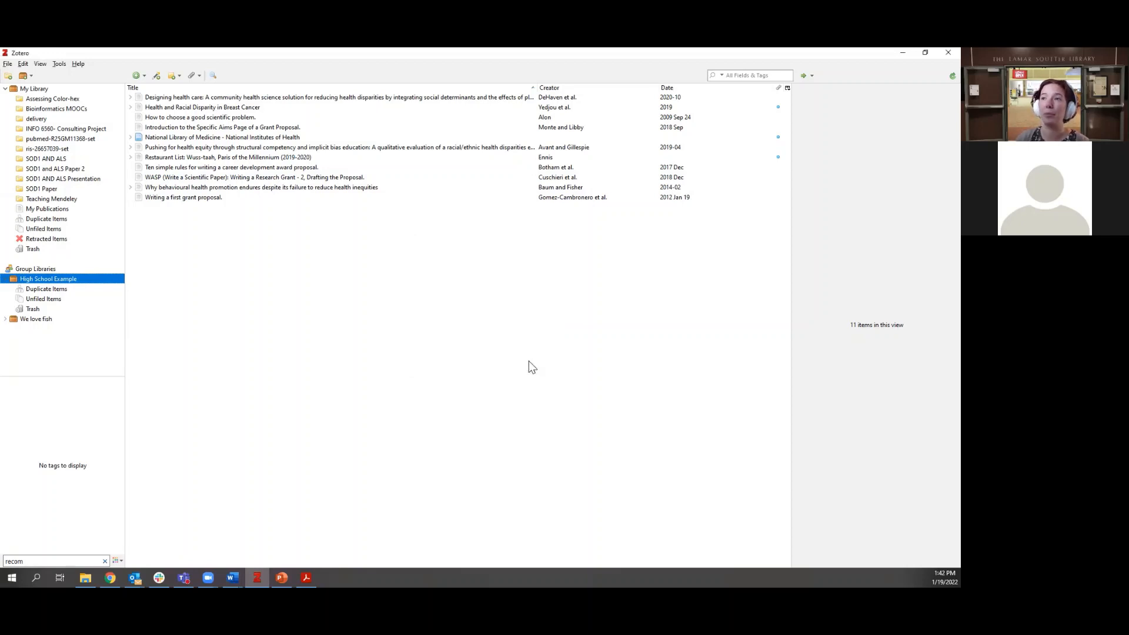
Step: Select all references in the High School Example library and view the export options for the selected items without exporting
click(198, 99)
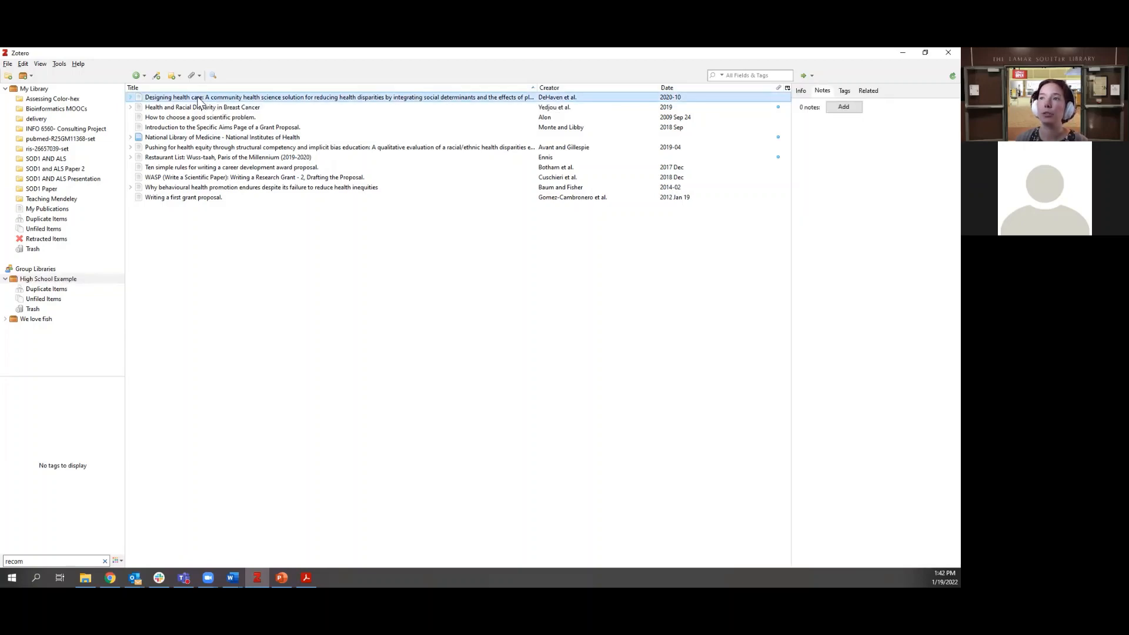
shift+click(184, 198)
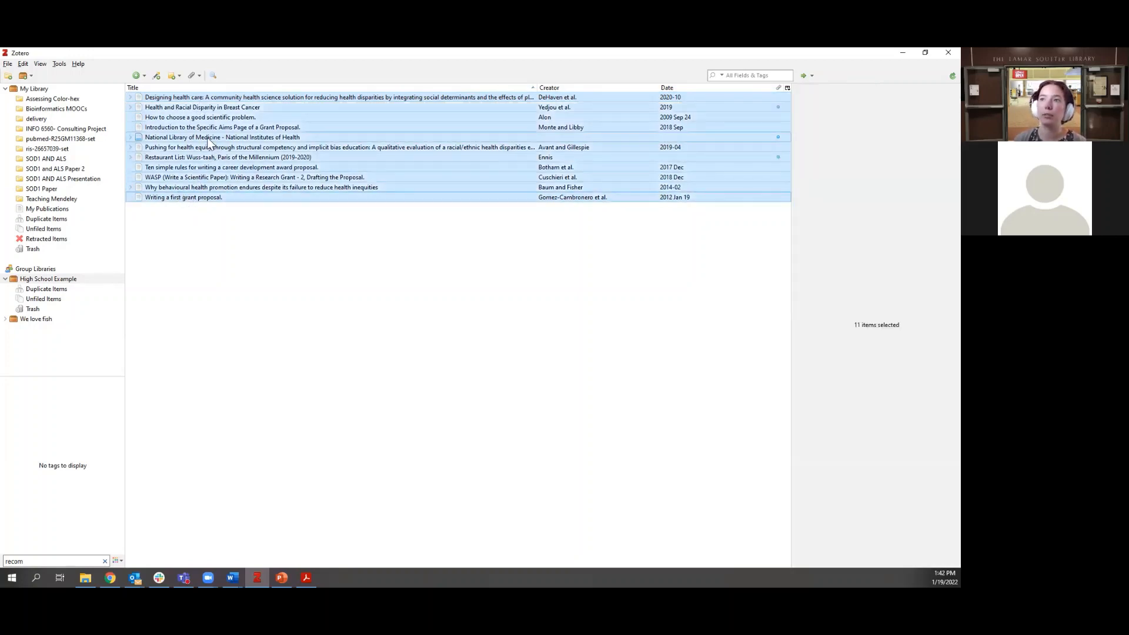
right_click(175, 130)
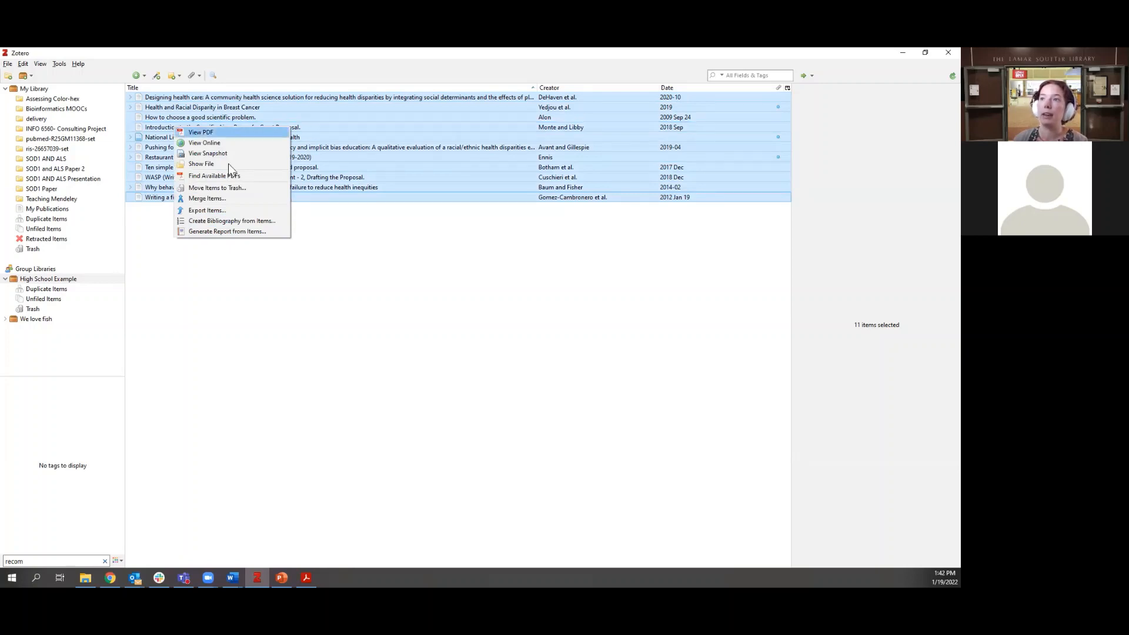
click(220, 211)
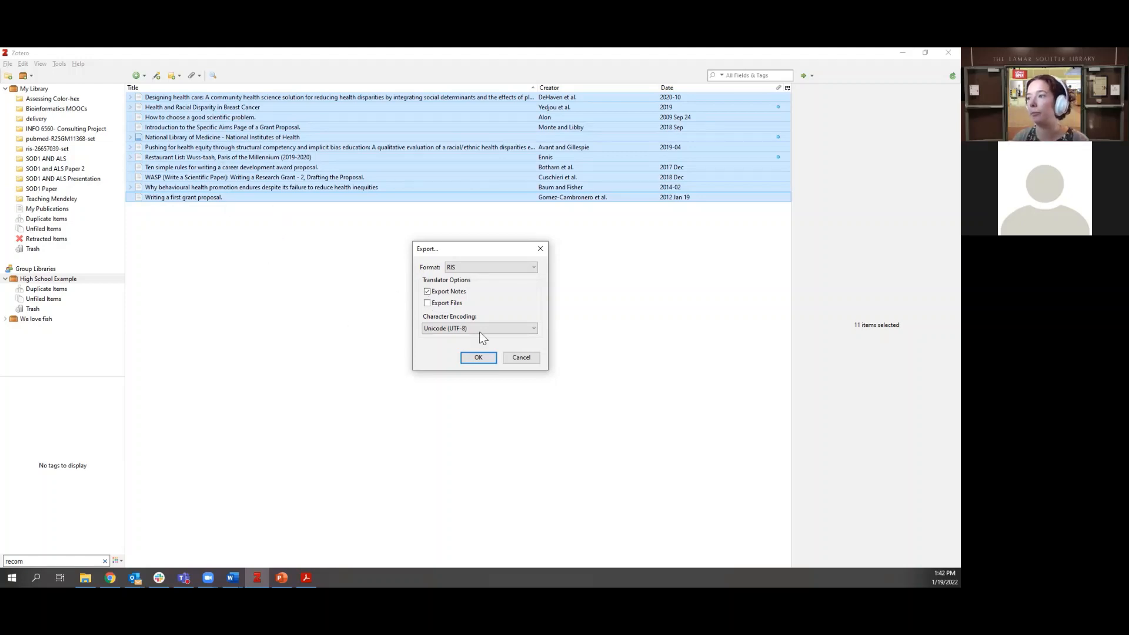
click(521, 357)
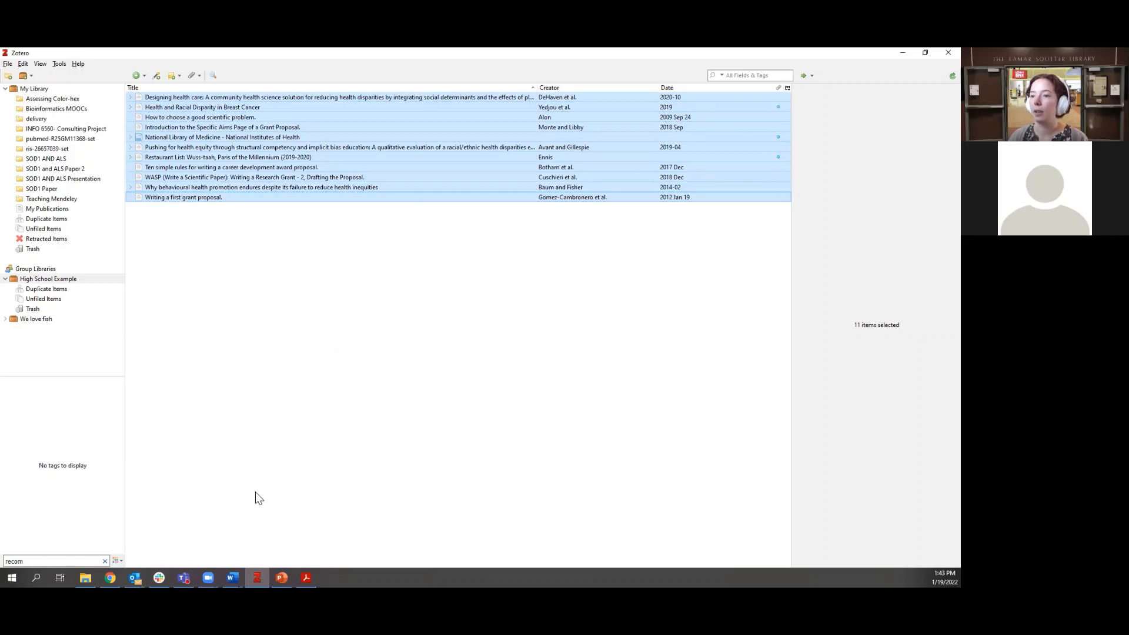
Step: Switch to Document2 in Word and paste the Library Workshop paragraph directly before the existing in-text citation, on the same line
mouse_move(232, 578)
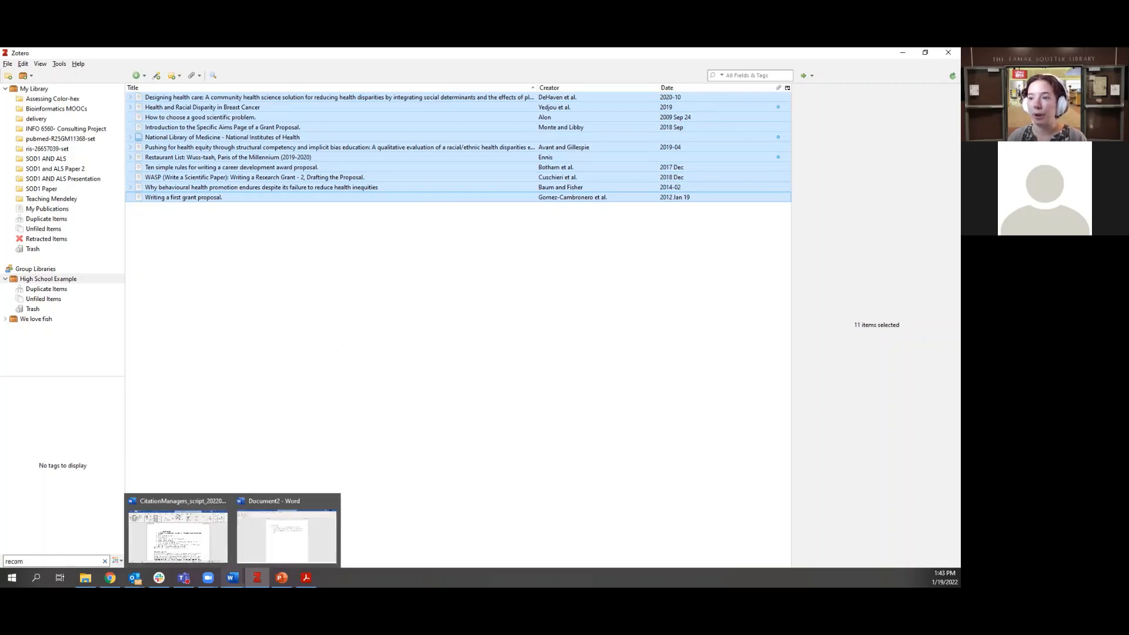
click(292, 544)
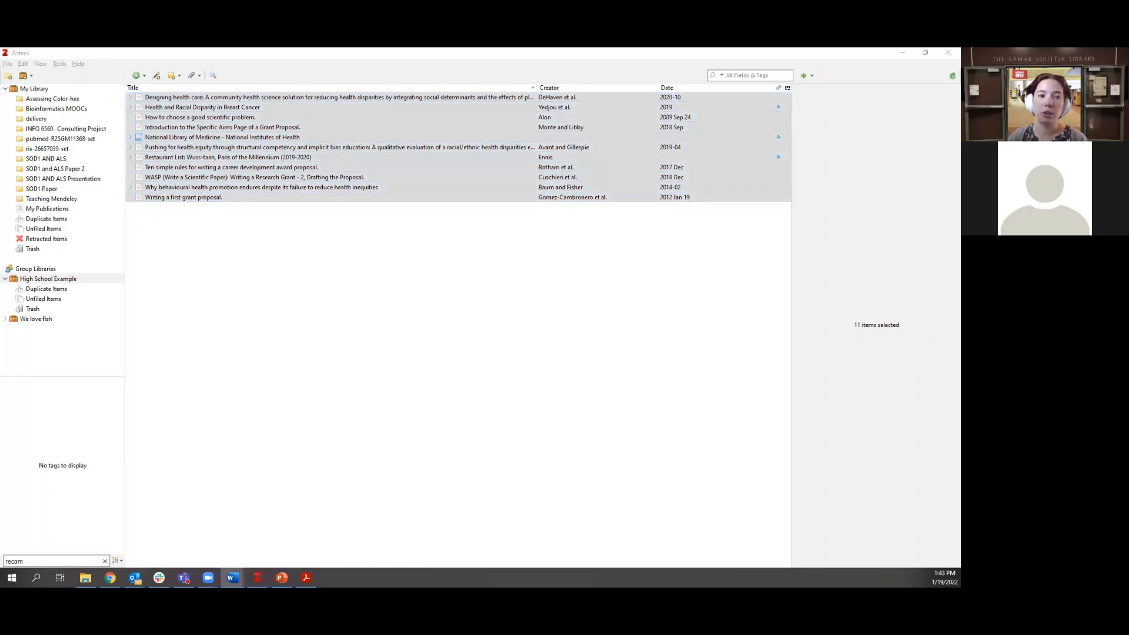
drag(1, 53, 387, 48)
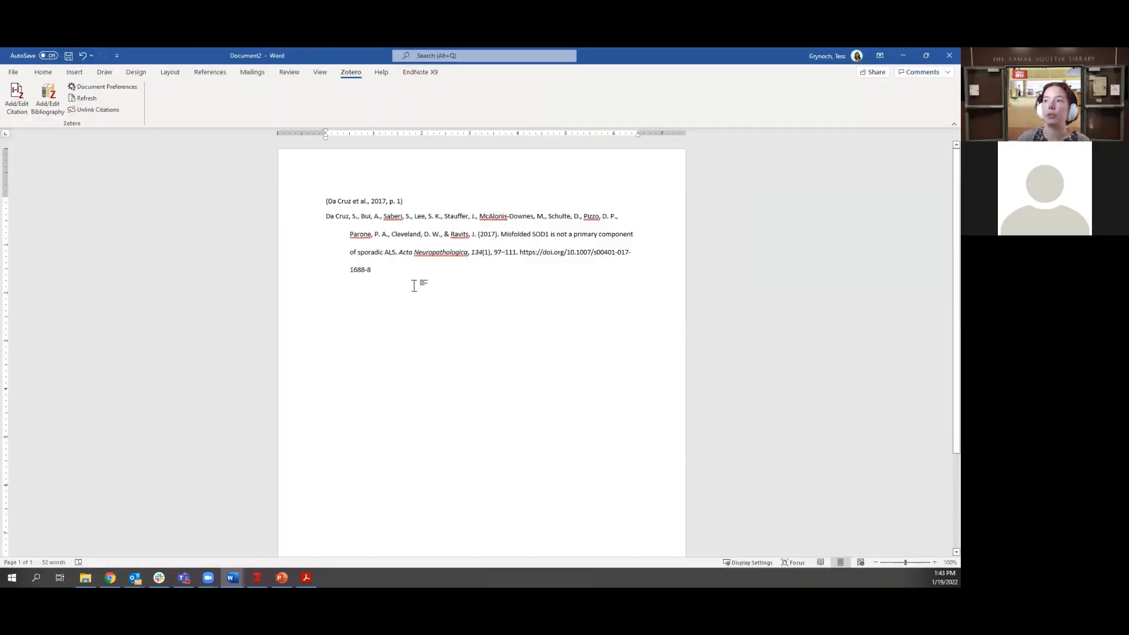
click(395, 202)
click(415, 202)
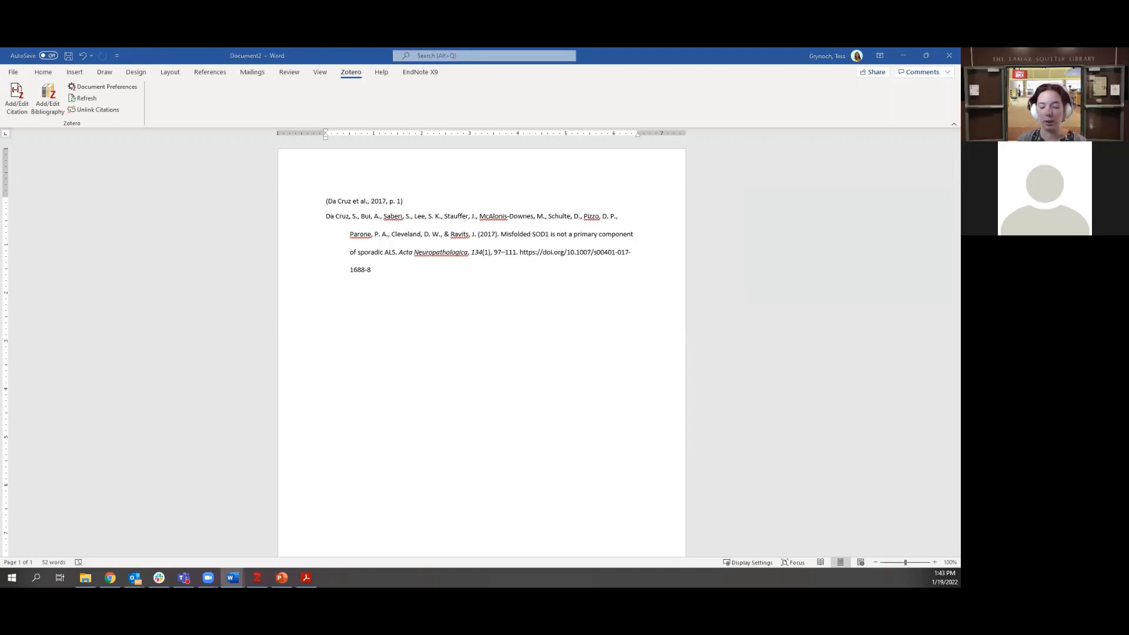
click(323, 201)
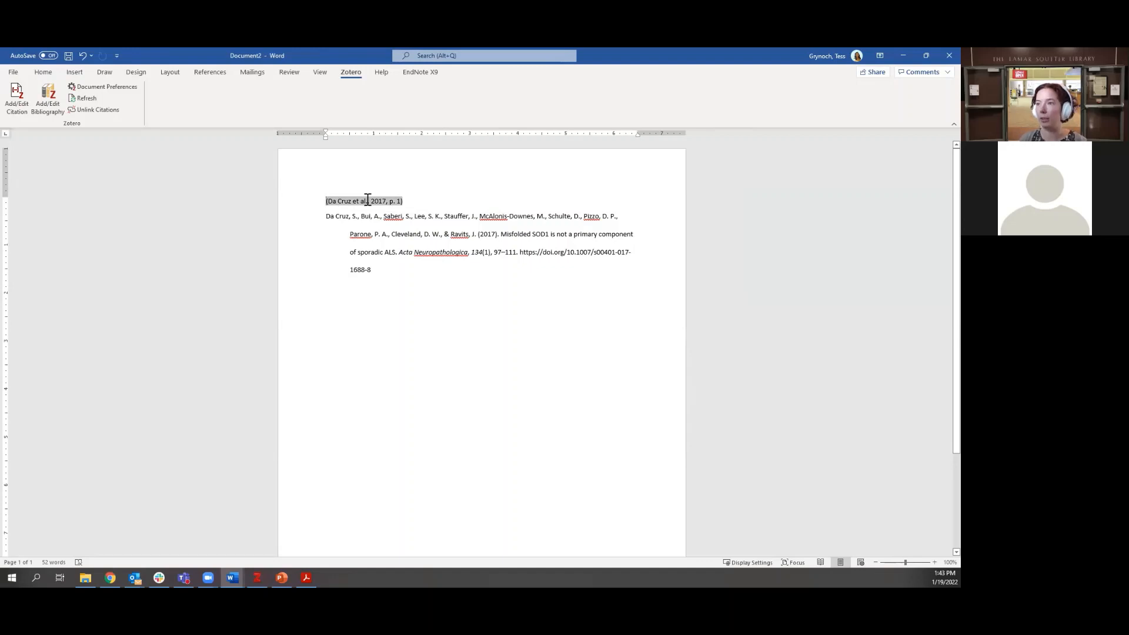
text(In preparation for the Library Workshop on January 7th, if you wish to follow along during the demonstration, you will need to download either Zotero or Endnote, both are reference managers, which will help format your citations and bibliography to the correct style. We will be using the breakout rooms to demonstrate Endnote and Zotero and you will have the option of which room you wish to join. We will also be talking more about the differences between them in the workshop so feel free to download the reference manager during or after the workshop instead.)
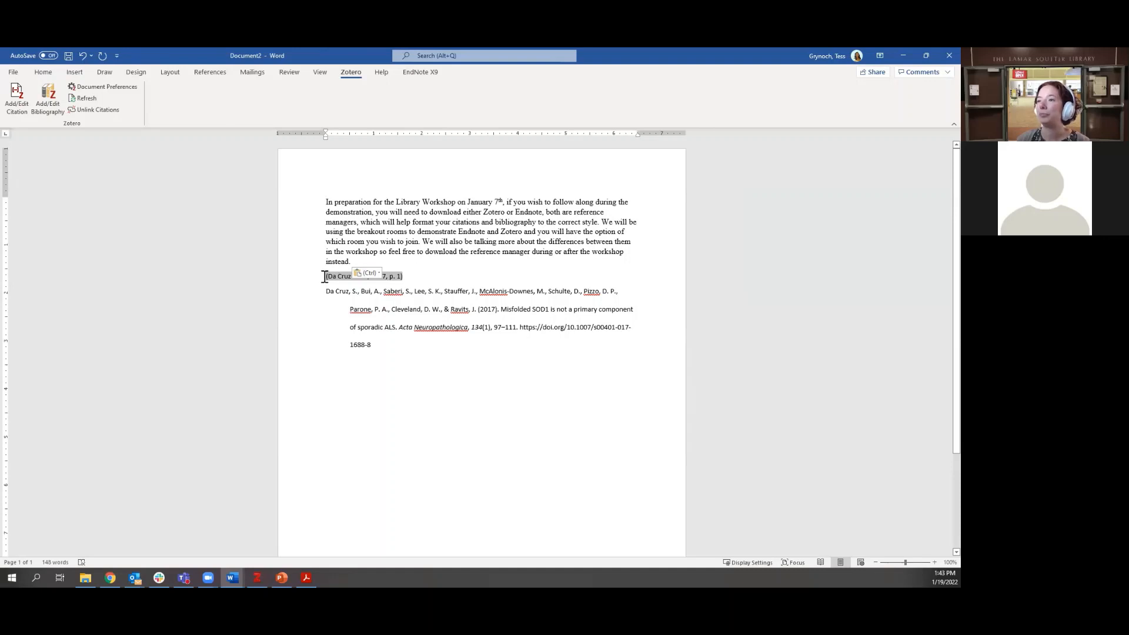
key(BackSpace)
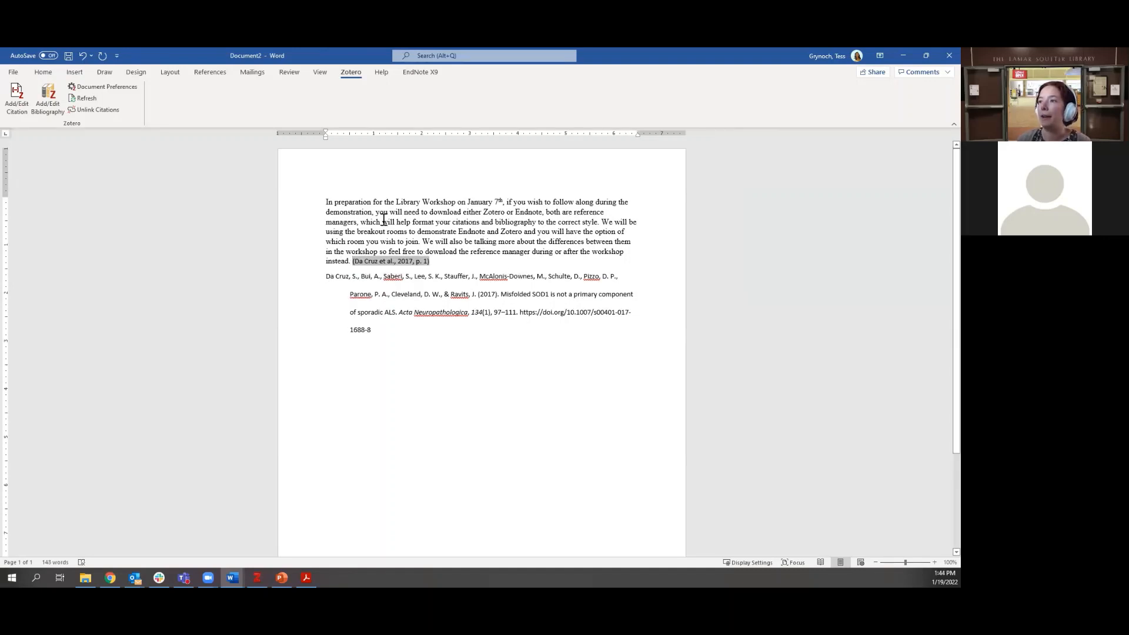
Step: Start a Zotero citation after "correct style" and add the High School Example reference "Writing a first grant proposal"
click(599, 223)
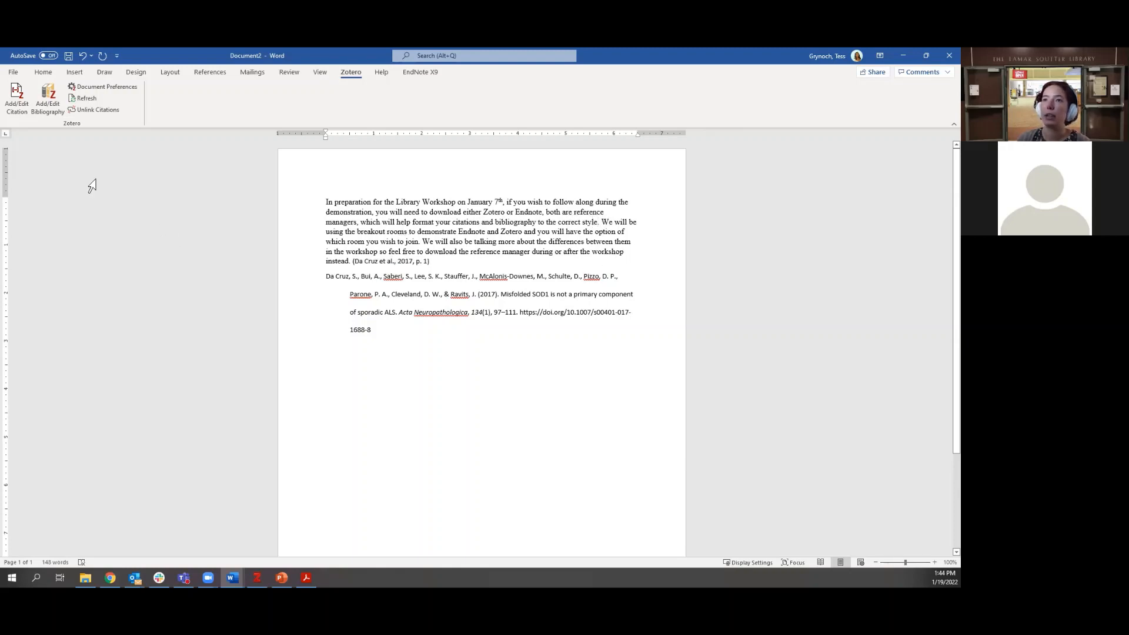
click(21, 103)
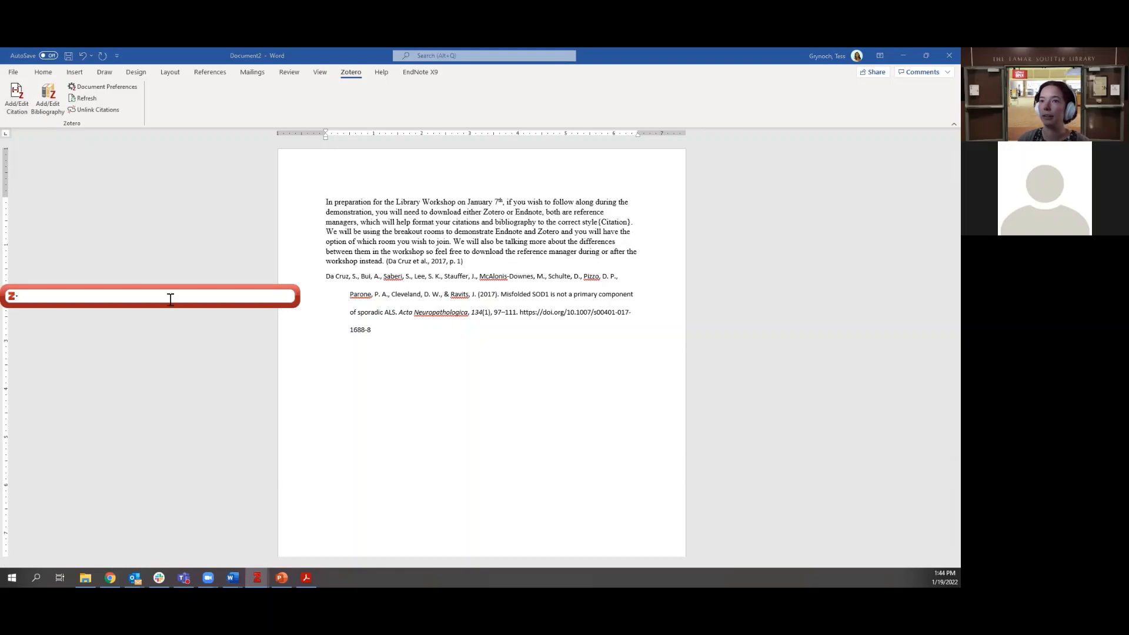
text(grant)
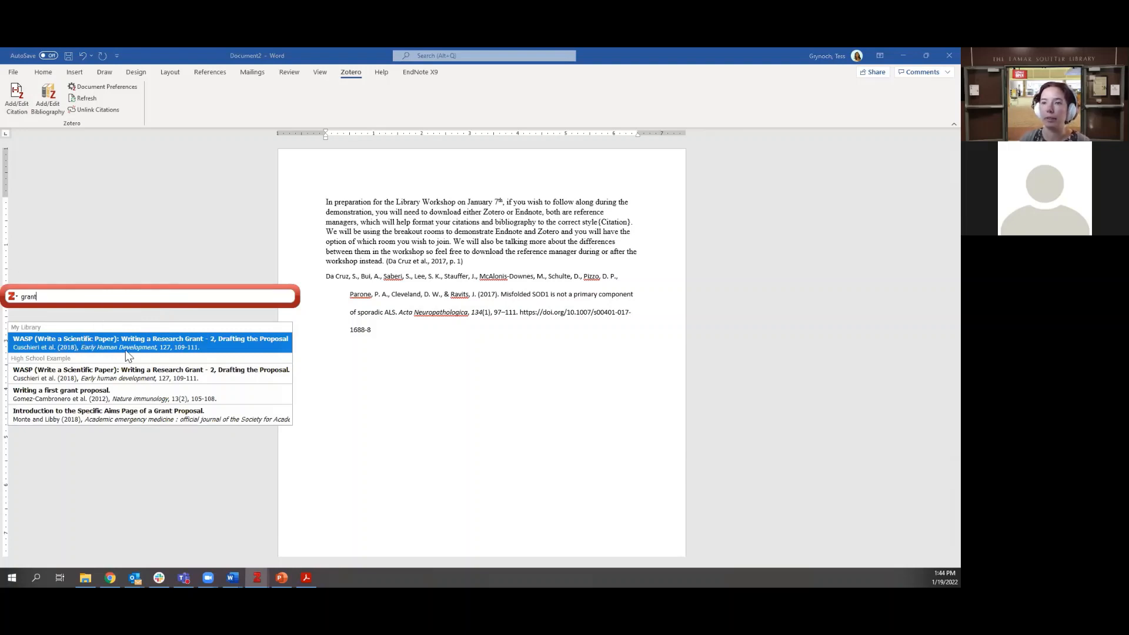
key(BackSpace)
key(BackSpace)
key(BackSpace)
key(BackSpace)
key(BackSpace)
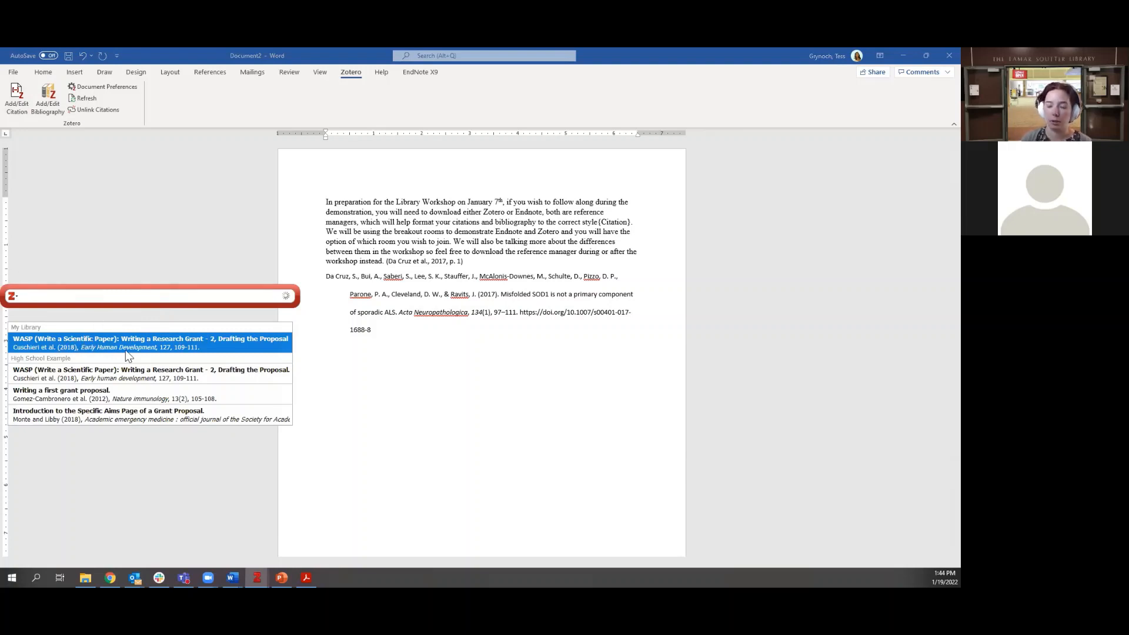
text(gomez)
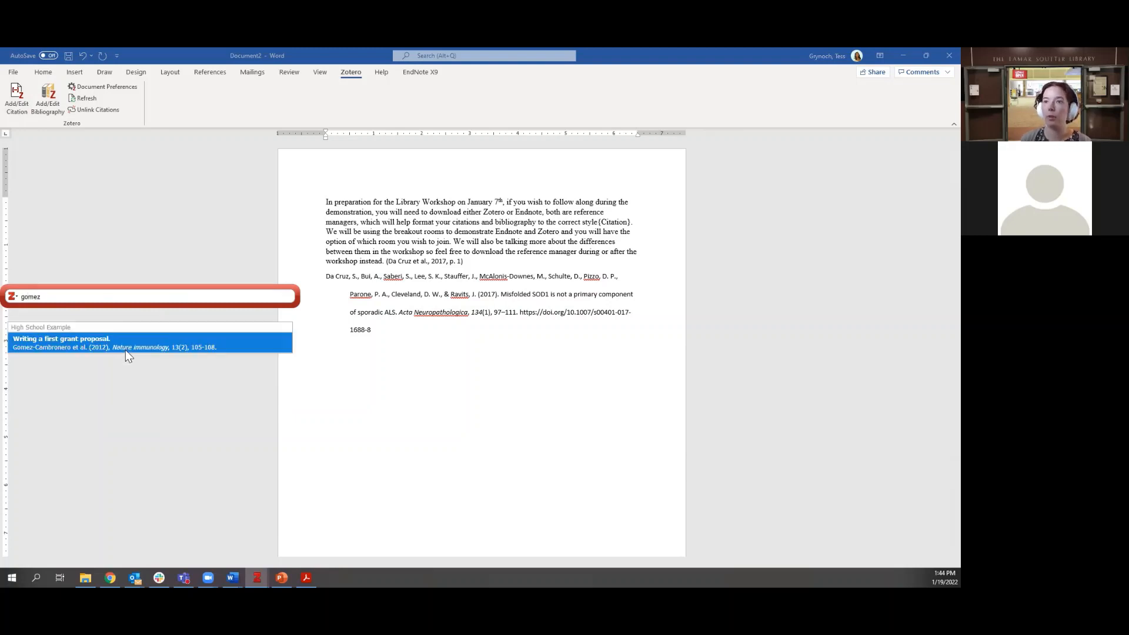
click(110, 344)
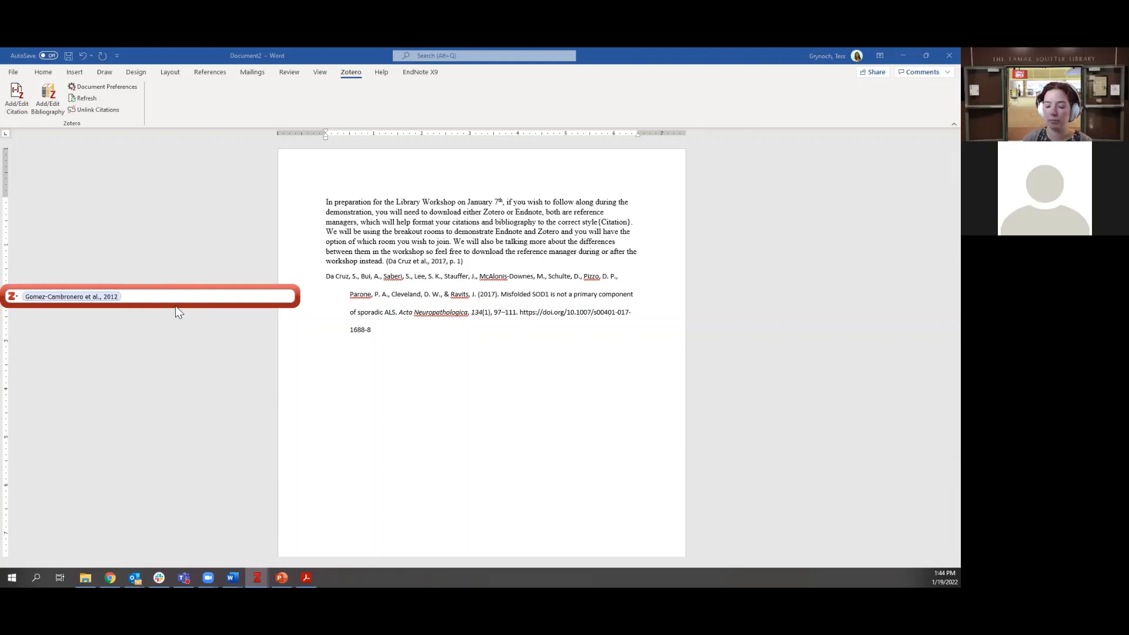
Step: Add the High School Example references "WASP (Write a Scientific Paper)" and "Ten simple rules for writing a career development award proposal", and insert the combined citation
text(grant)
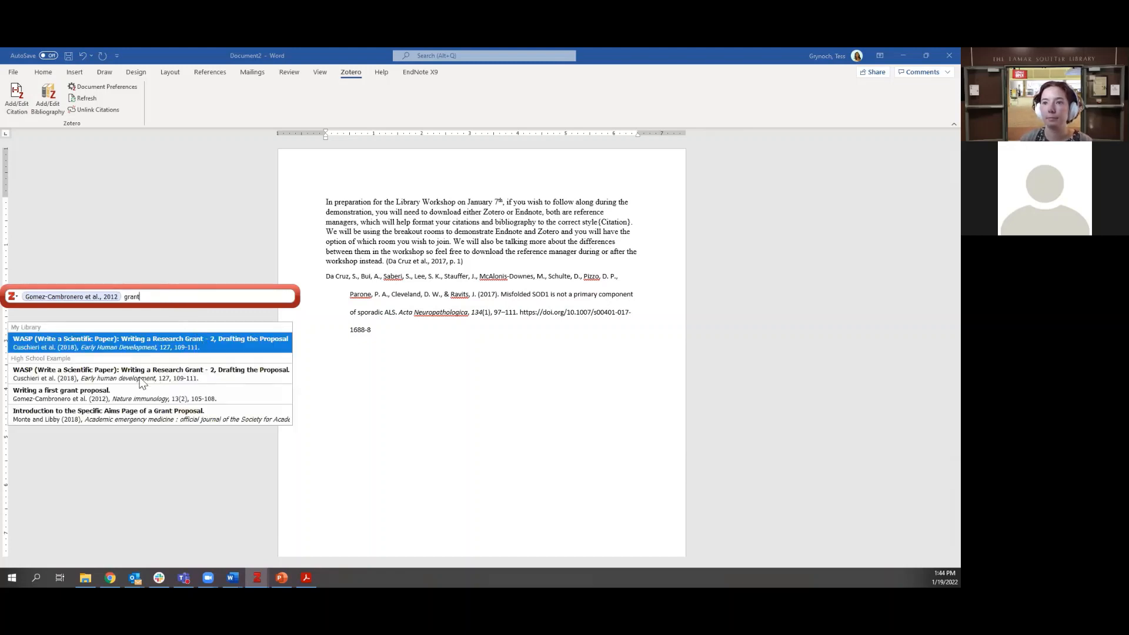
click(130, 376)
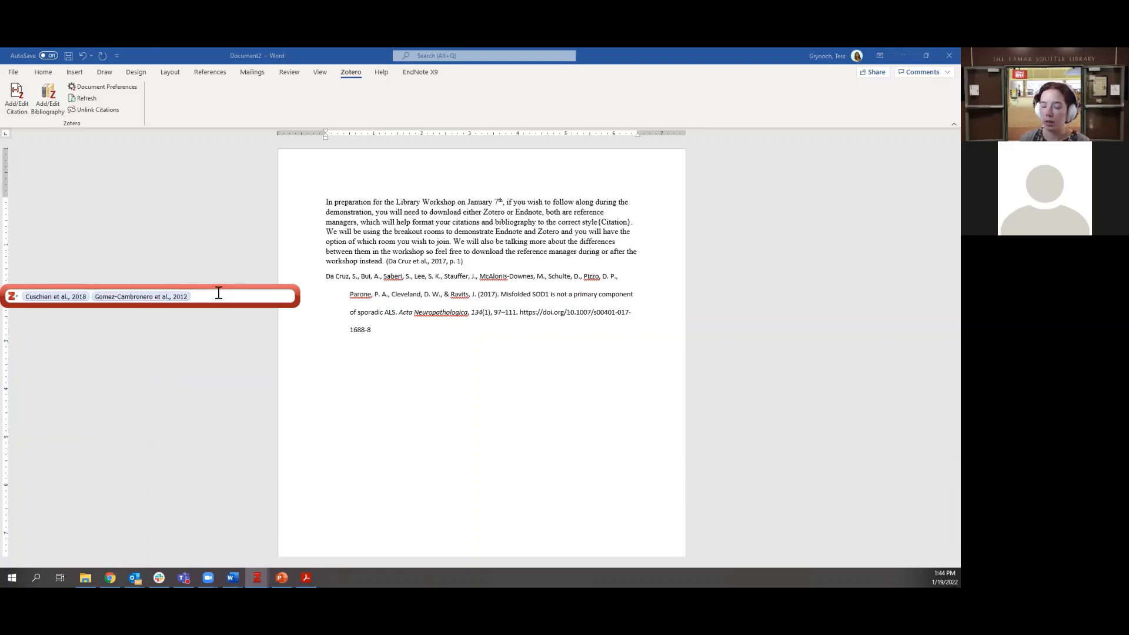
text(a)
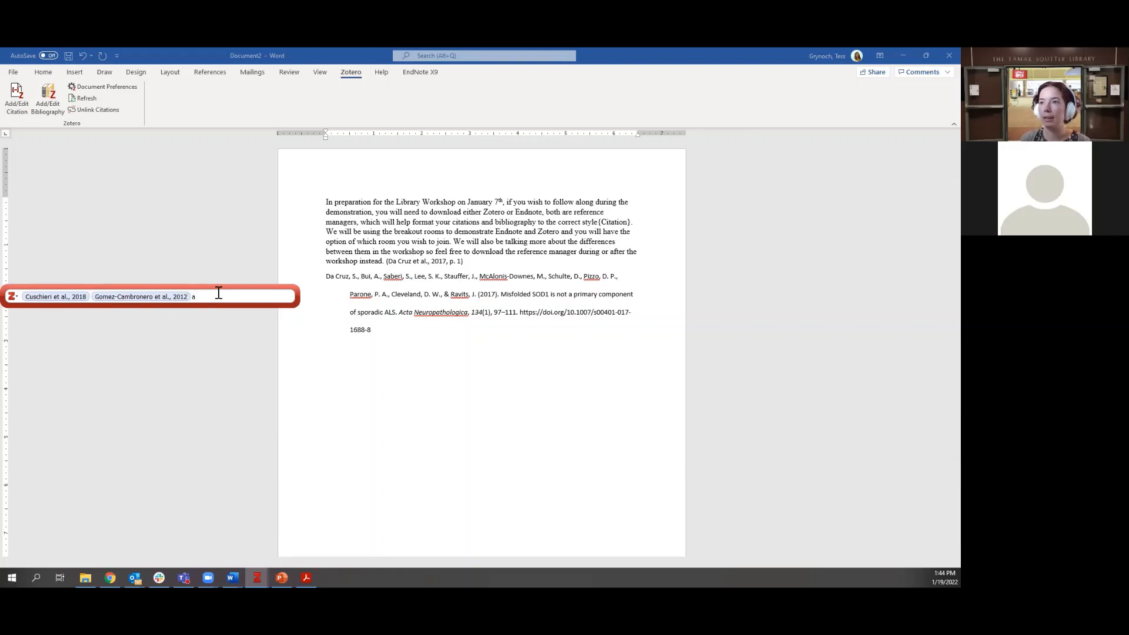
text(m)
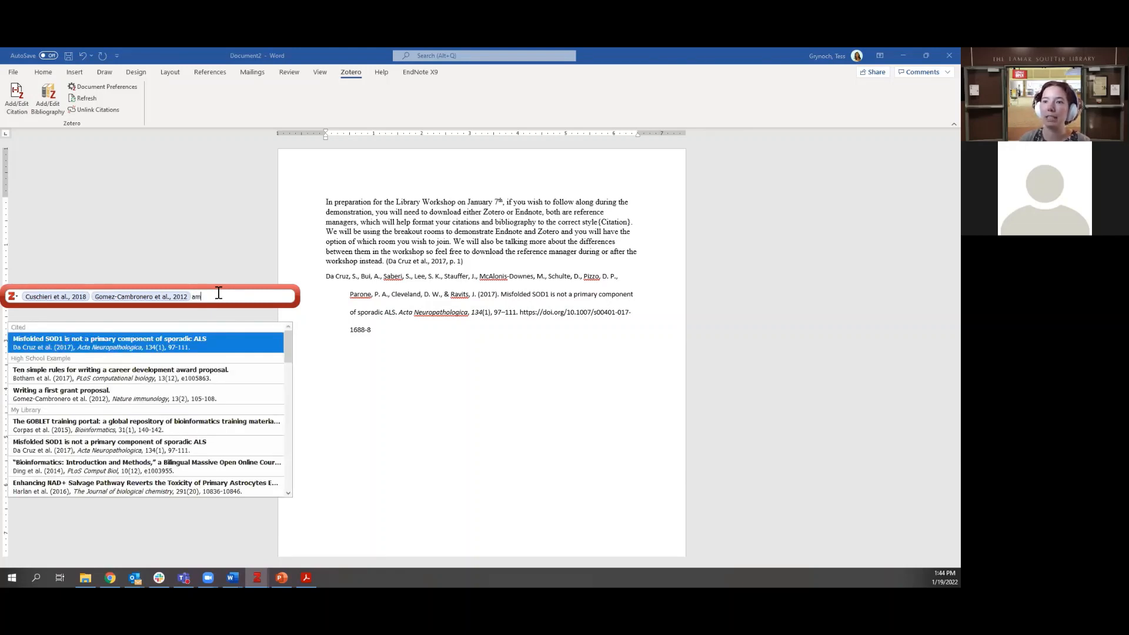
click(104, 376)
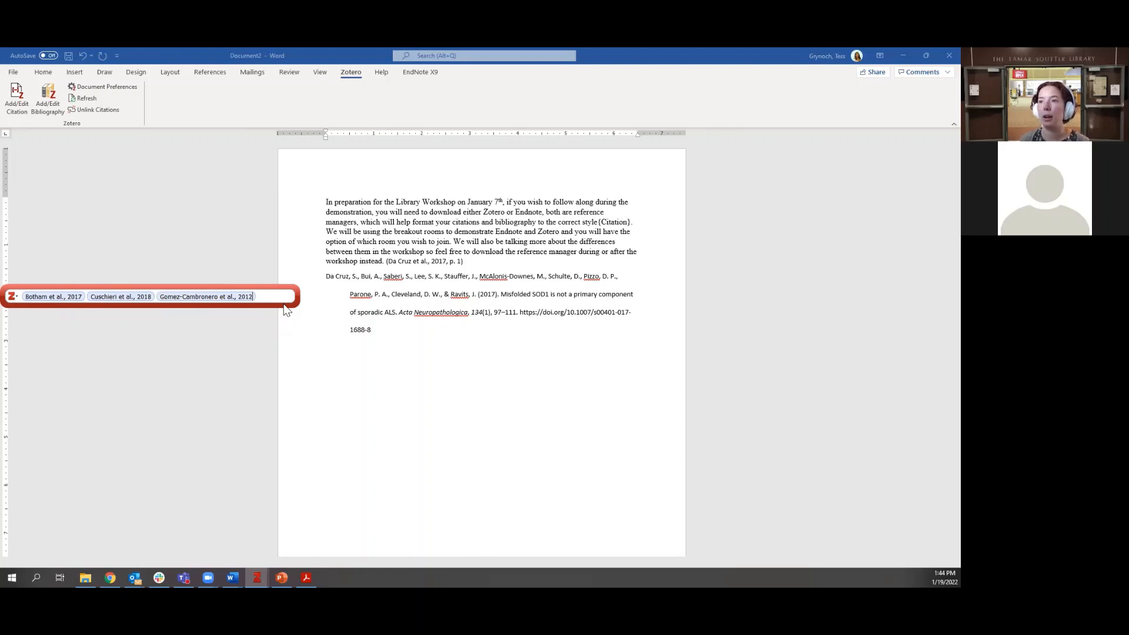
key(Return)
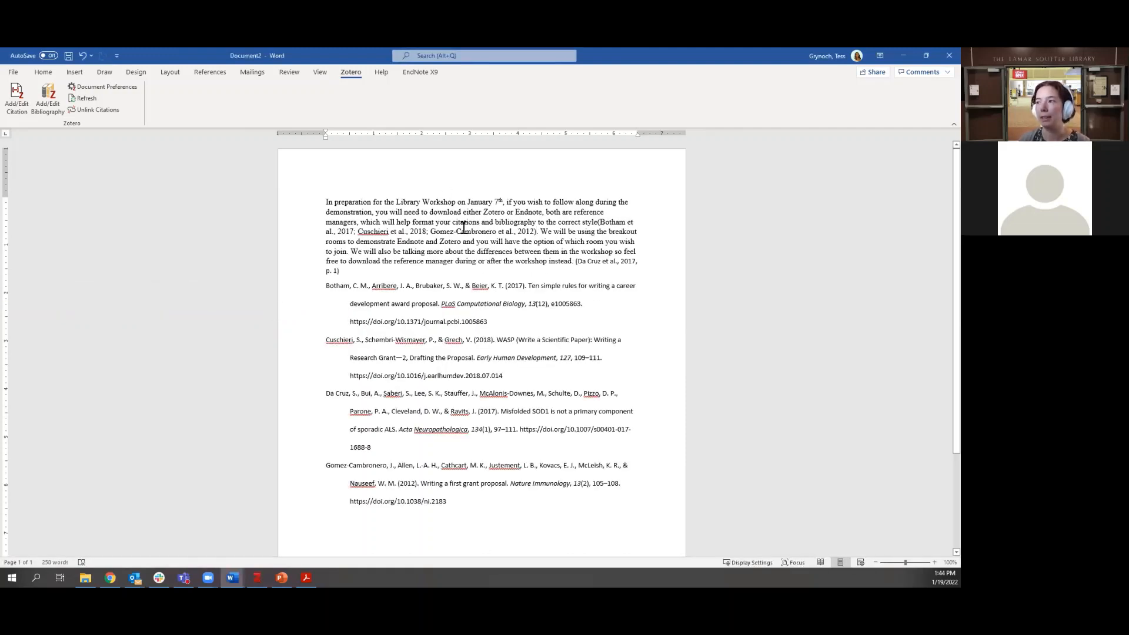
Step: Add a space before the new combined citation and two new lines between the paragraph and the bibliography
click(598, 224)
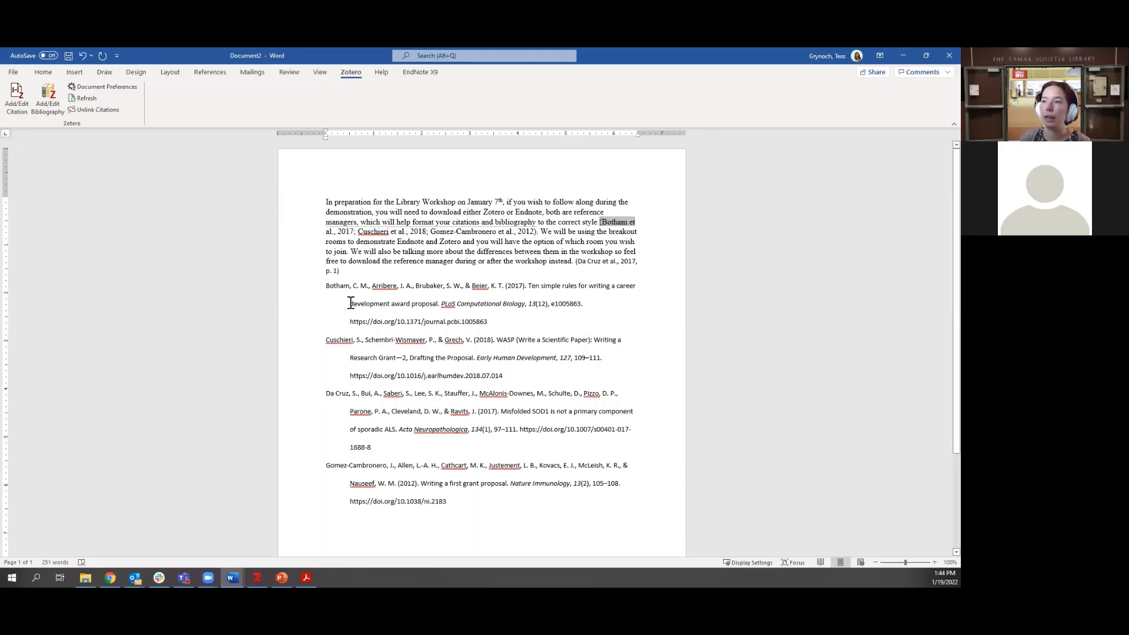
click(346, 274)
key(Return)
key(Return)
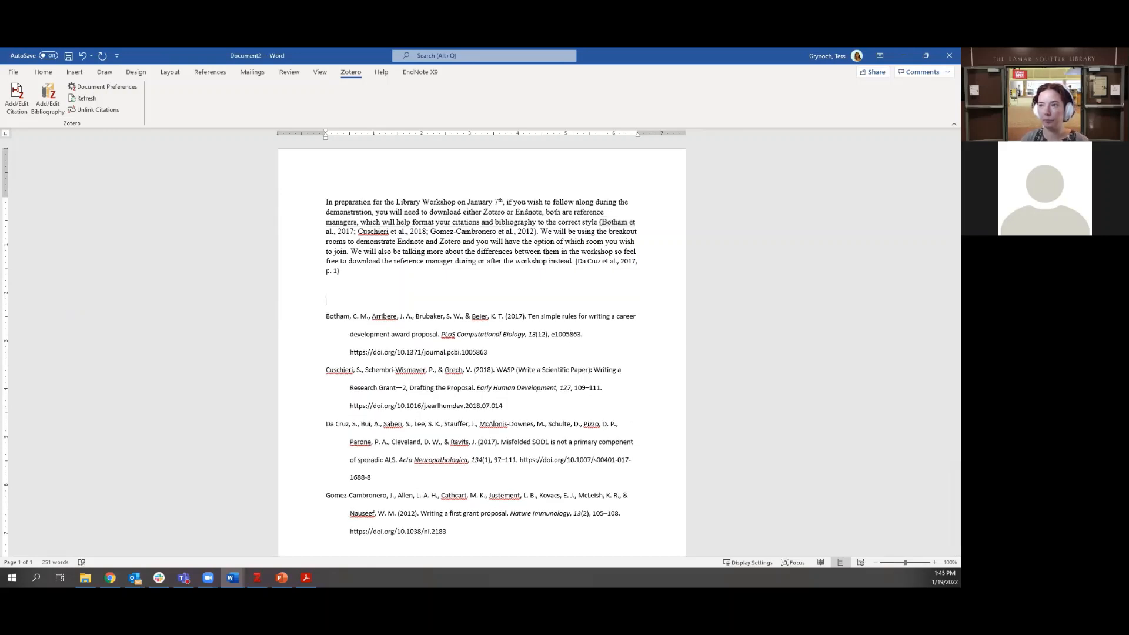
text(Biblio)
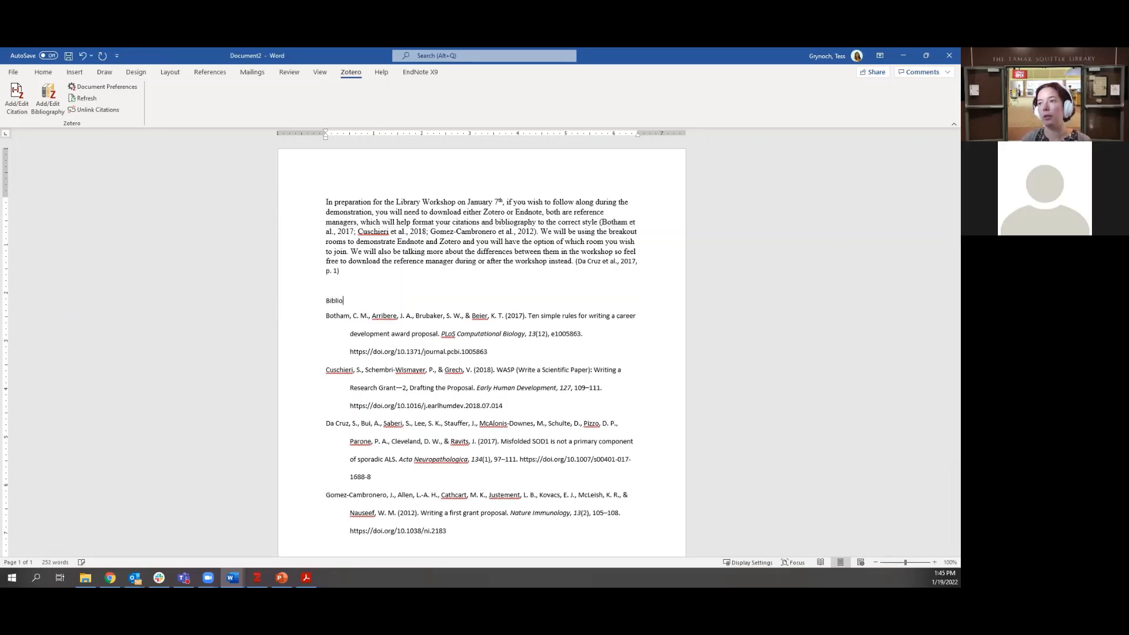
text(graphy)
key(BackSpace)
key(BackSpace)
key(BackSpace)
key(BackSpace)
key(BackSpace)
key(BackSpace)
key(BackSpace)
key(BackSpace)
key(BackSpace)
key(BackSpace)
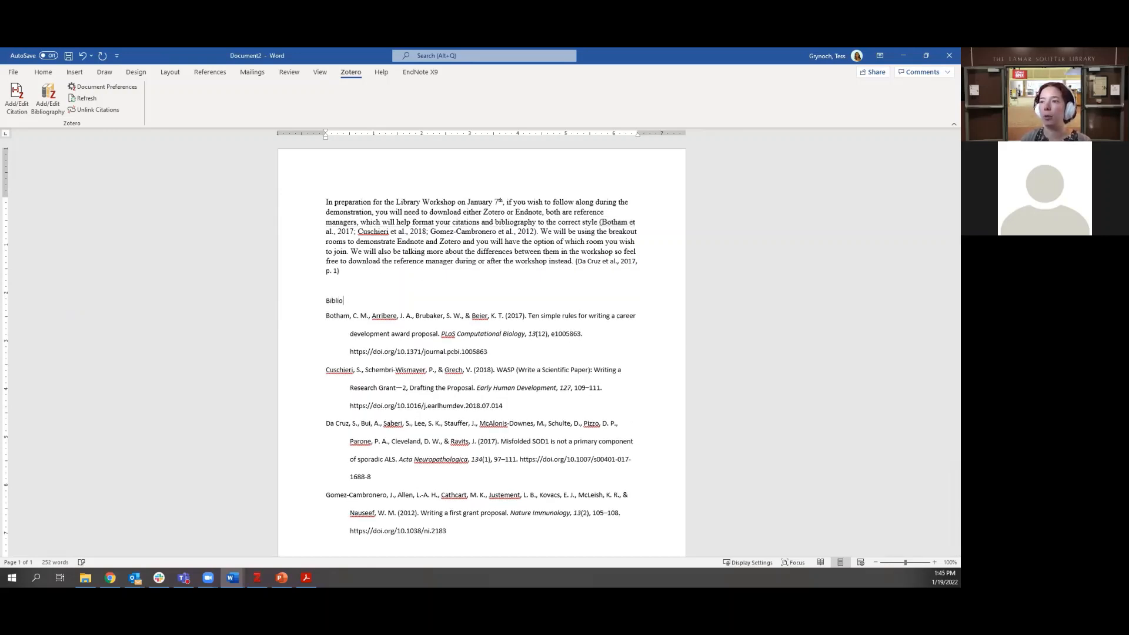
key(BackSpace)
Step: Enter the heading "Works Cited" on the line directly above the bibliography
text(Works)
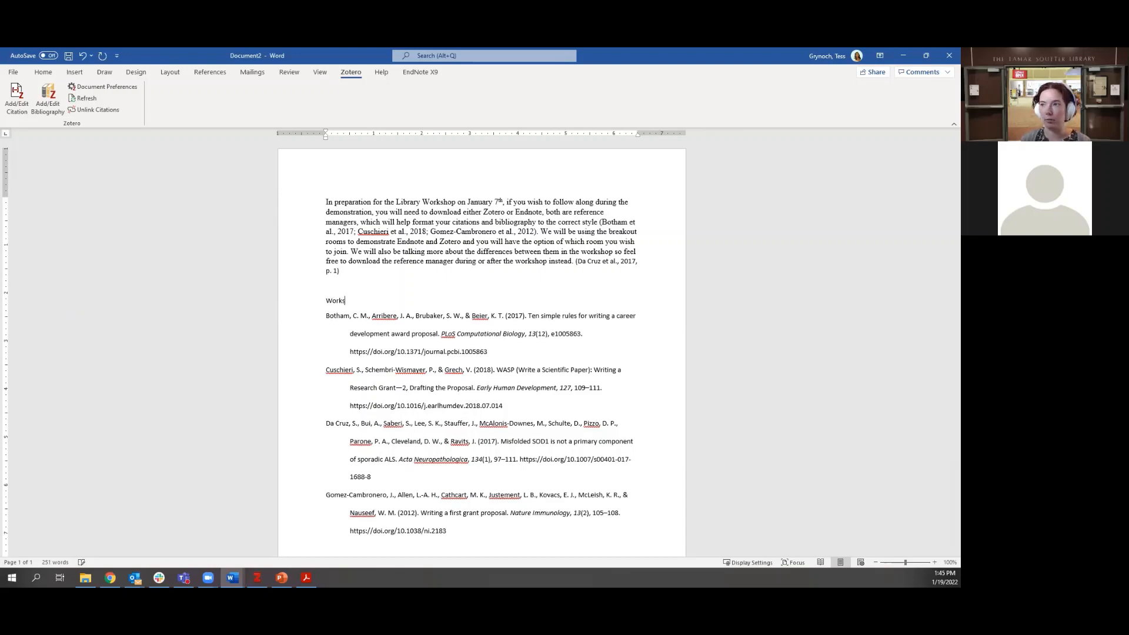
text( Cited)
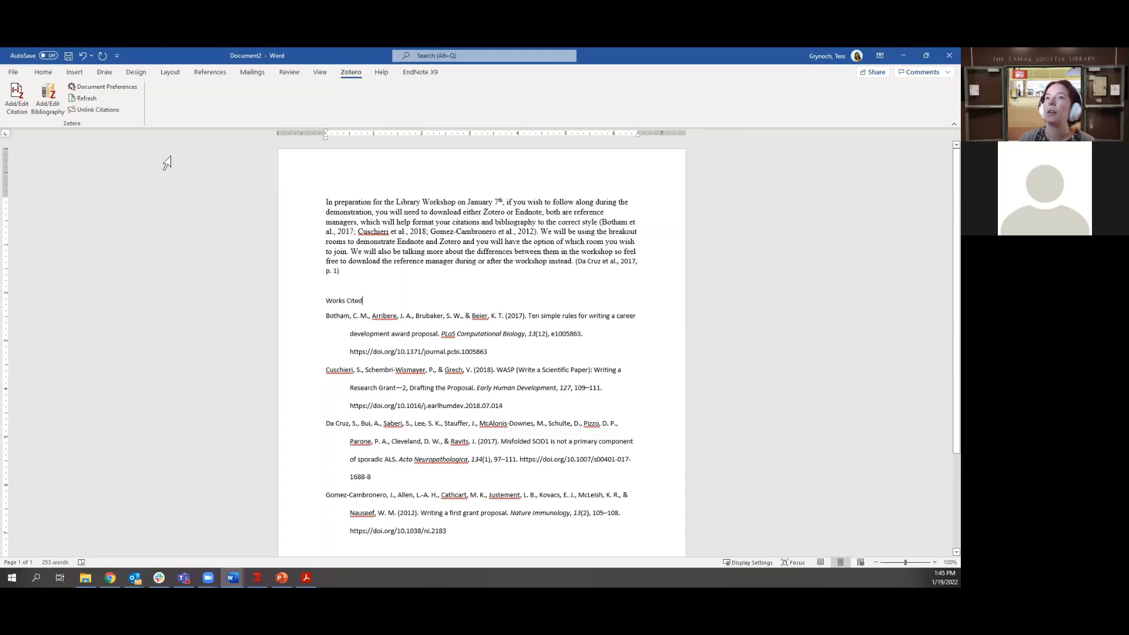
Step: Change the Word document's Zotero citation style to Cell
click(111, 89)
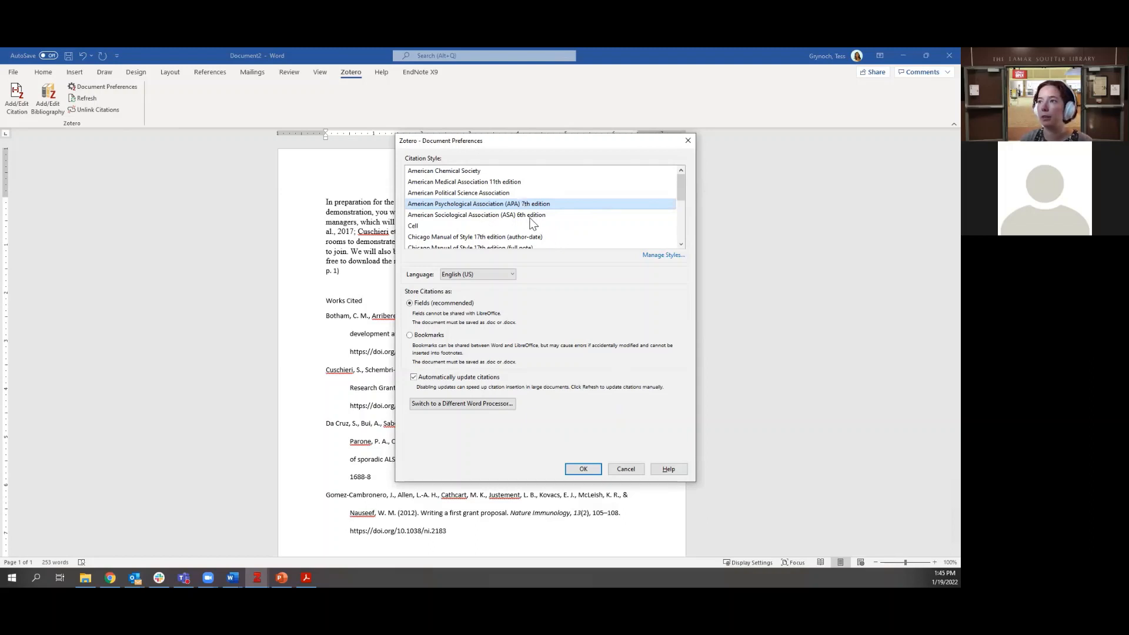
click(421, 229)
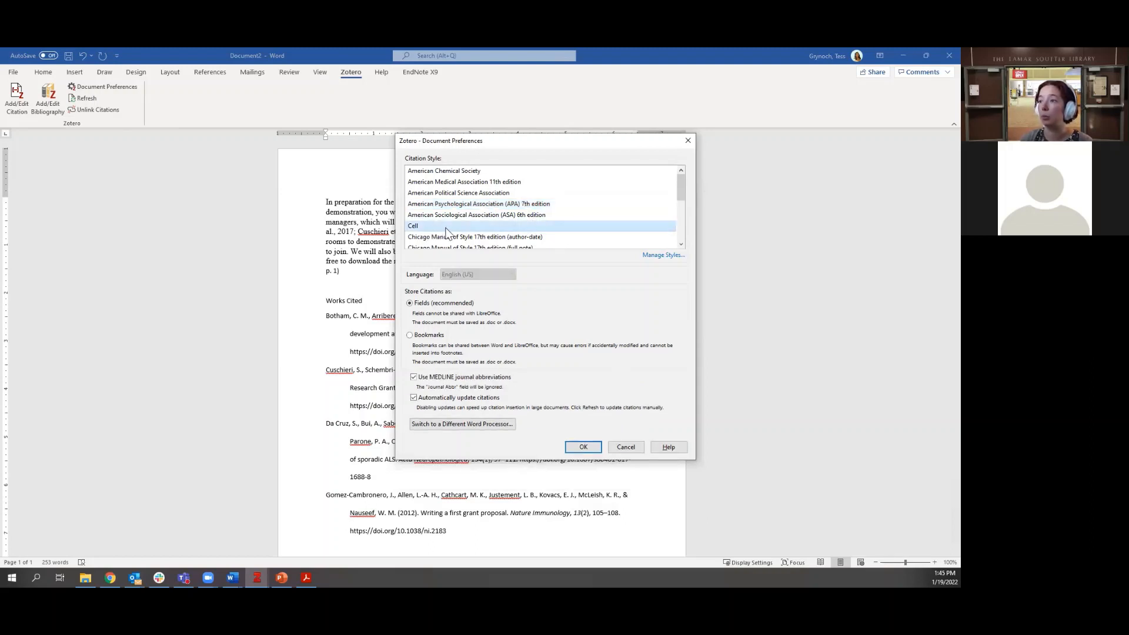
click(588, 447)
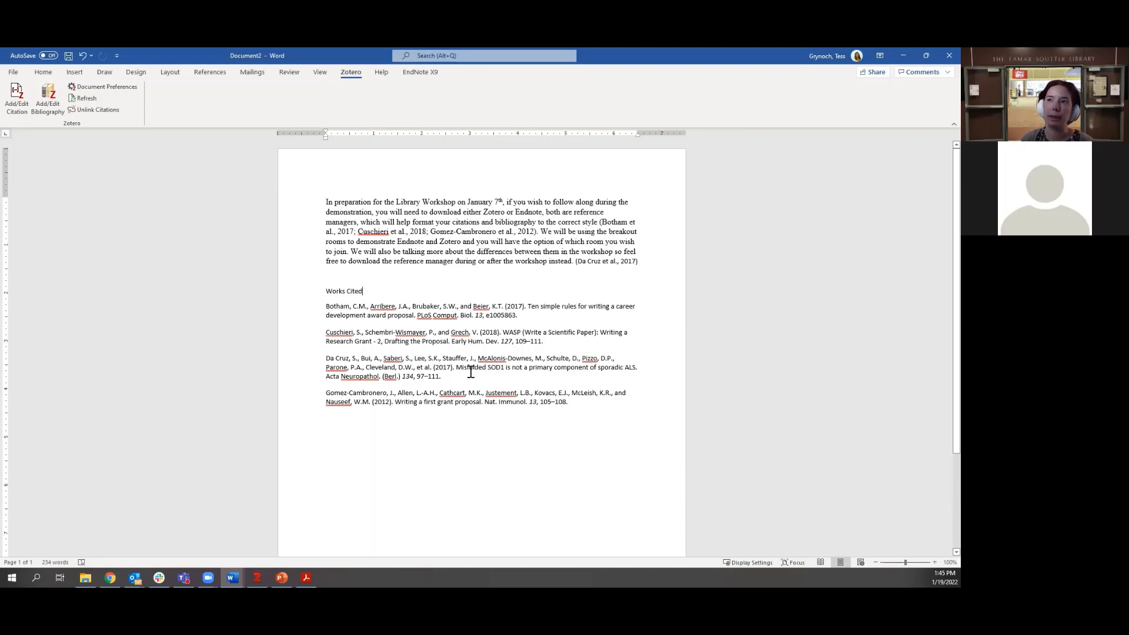
Step: Open Zotero's style manager from the document's citation preferences and look through the installed styles
click(110, 87)
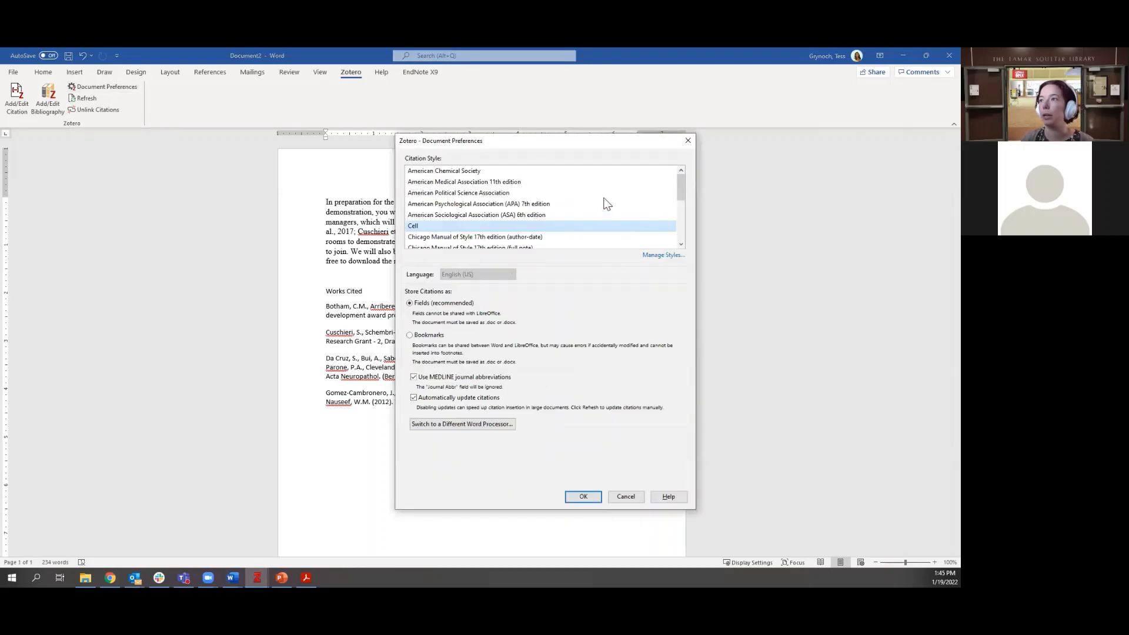
scroll(608, 204, down, 3)
scroll(611, 207, up, 3)
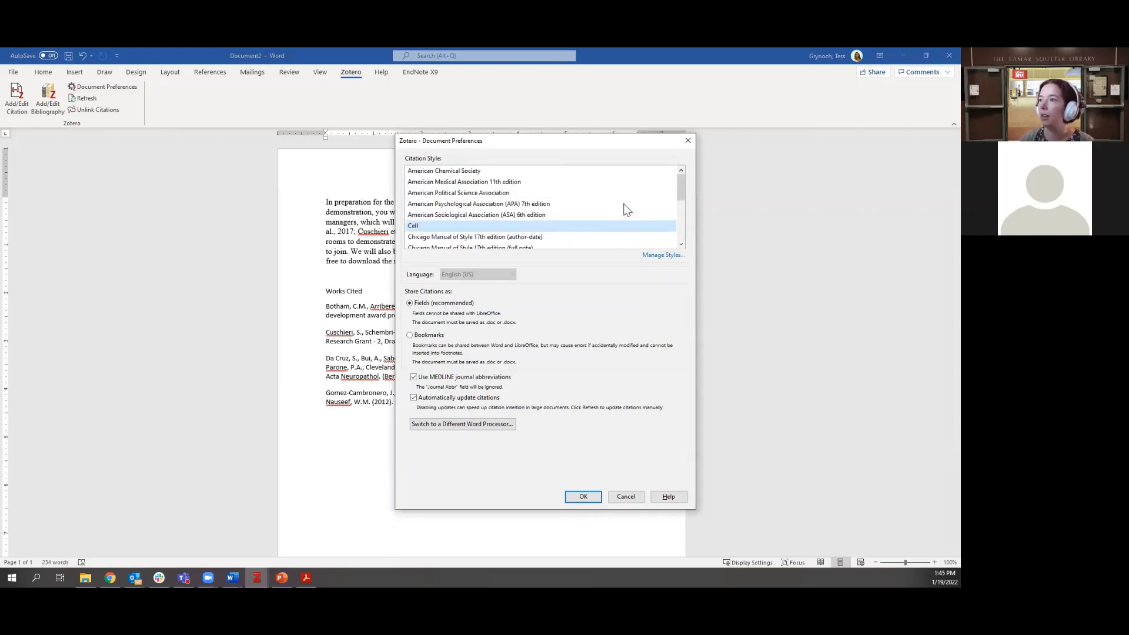
click(662, 256)
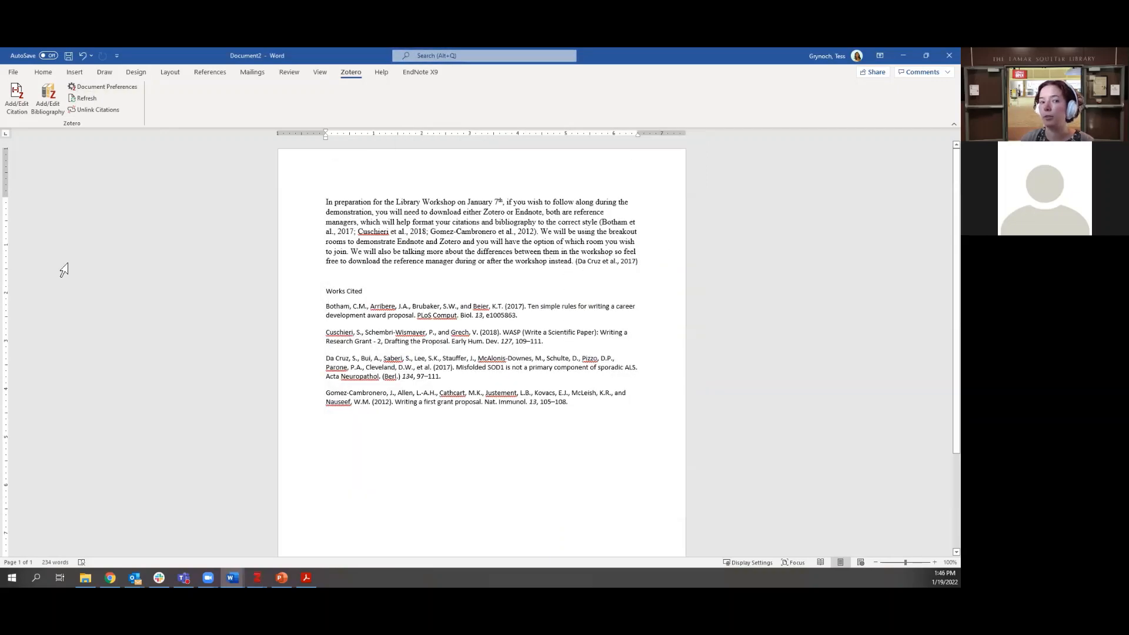
mouse_move(306, 578)
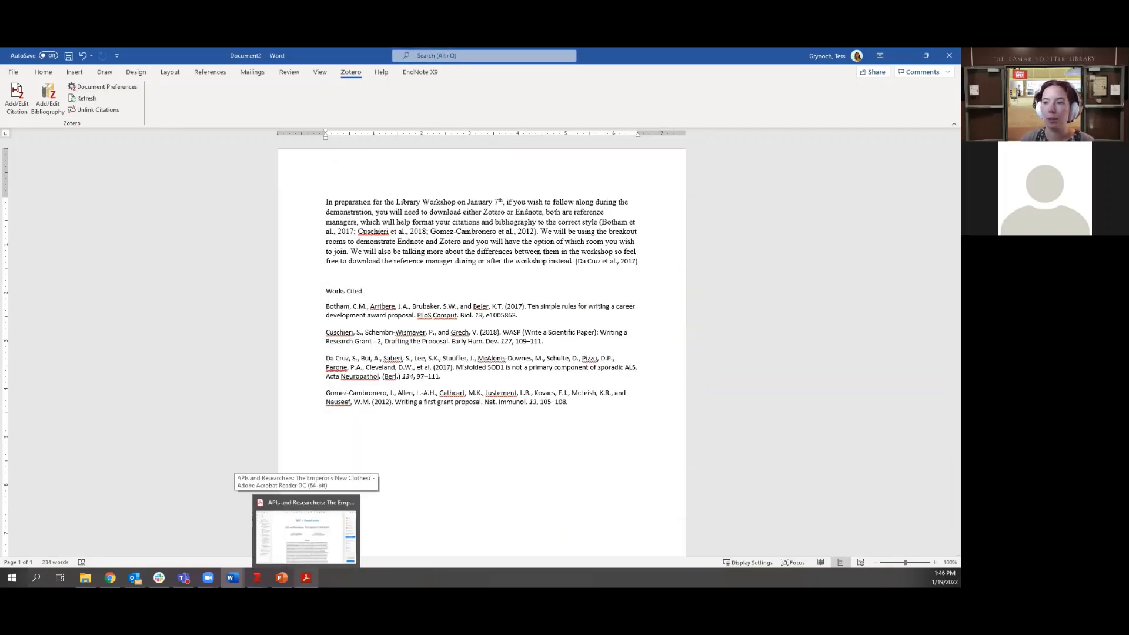
mouse_move(257, 577)
click(309, 536)
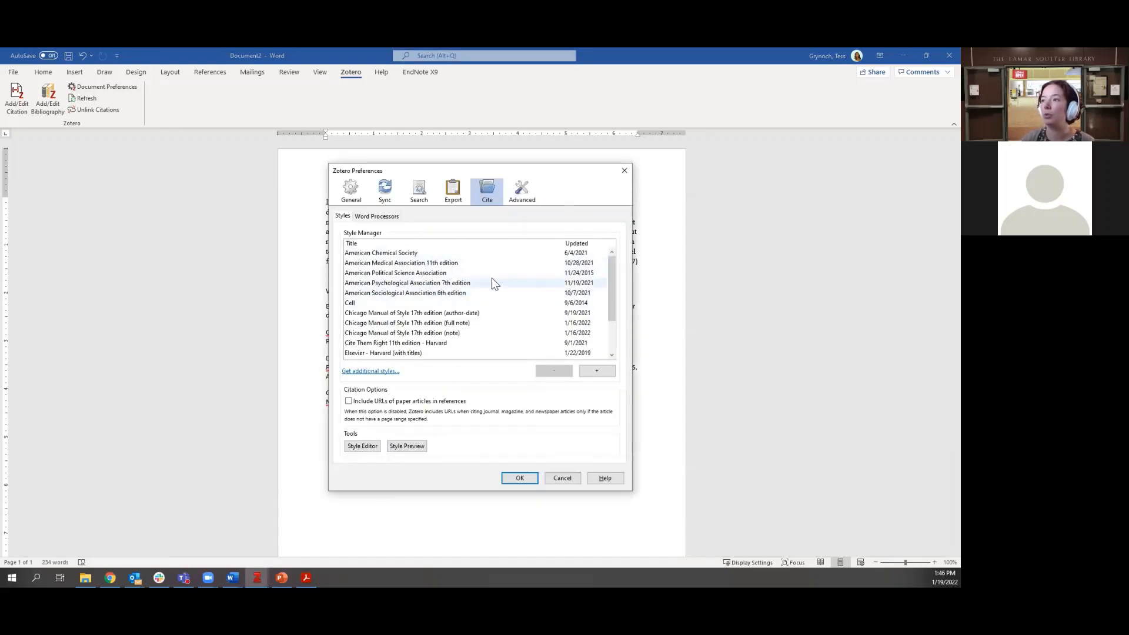
scroll(492, 286, down, 2)
scroll(491, 297, up, 2)
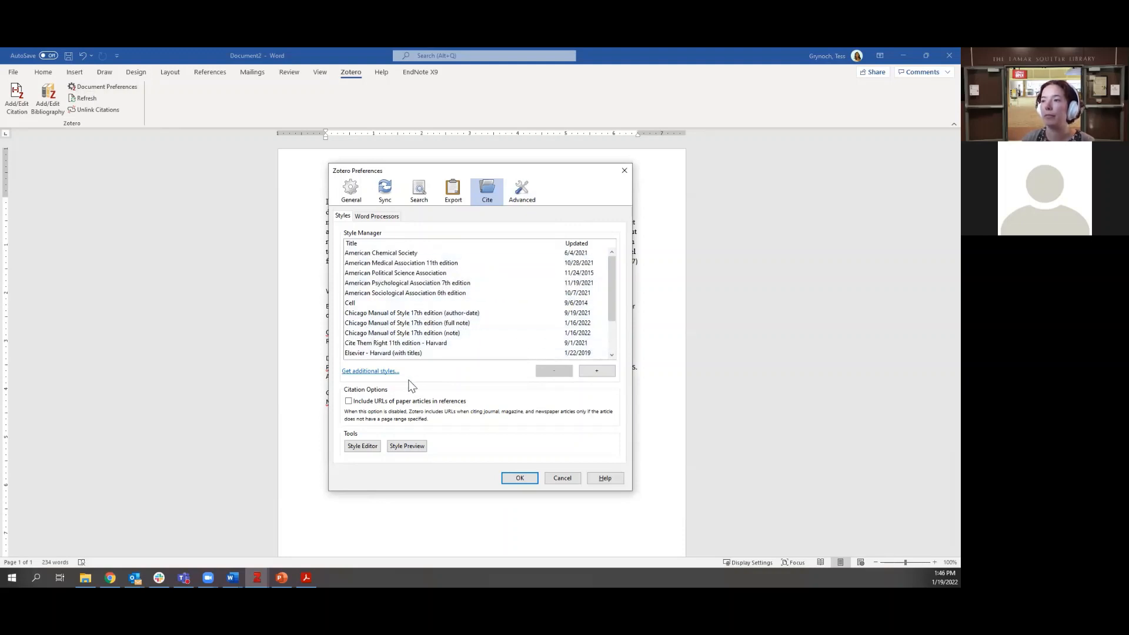
Step: Search the Zotero Style Repository for "nejm" and install The New England Journal of Medicine style
click(374, 372)
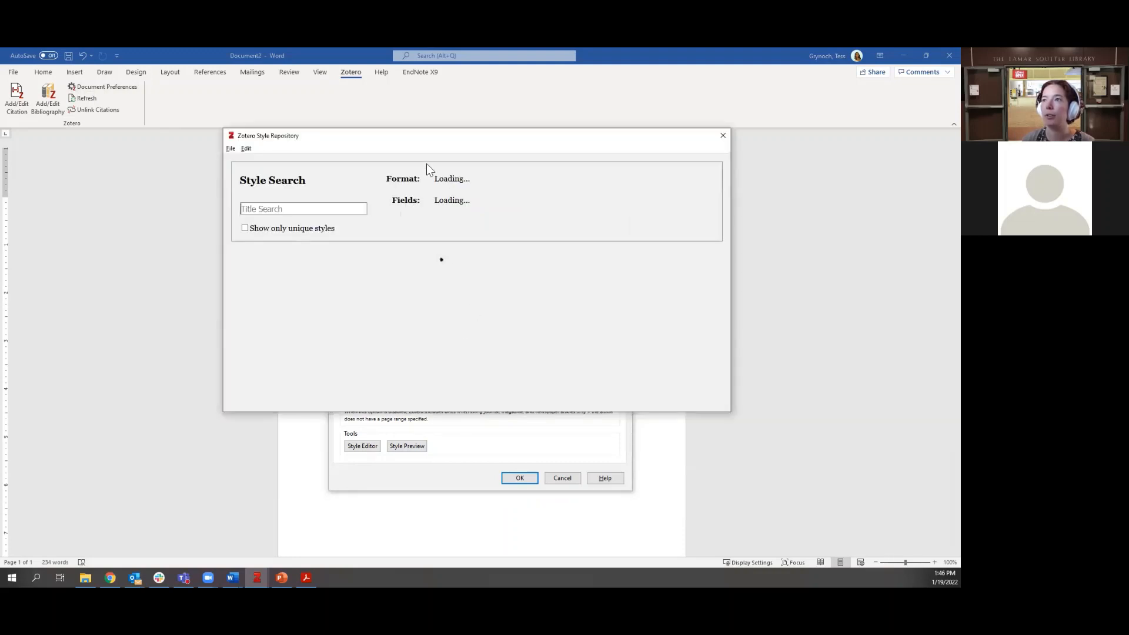
click(286, 210)
text(nejm)
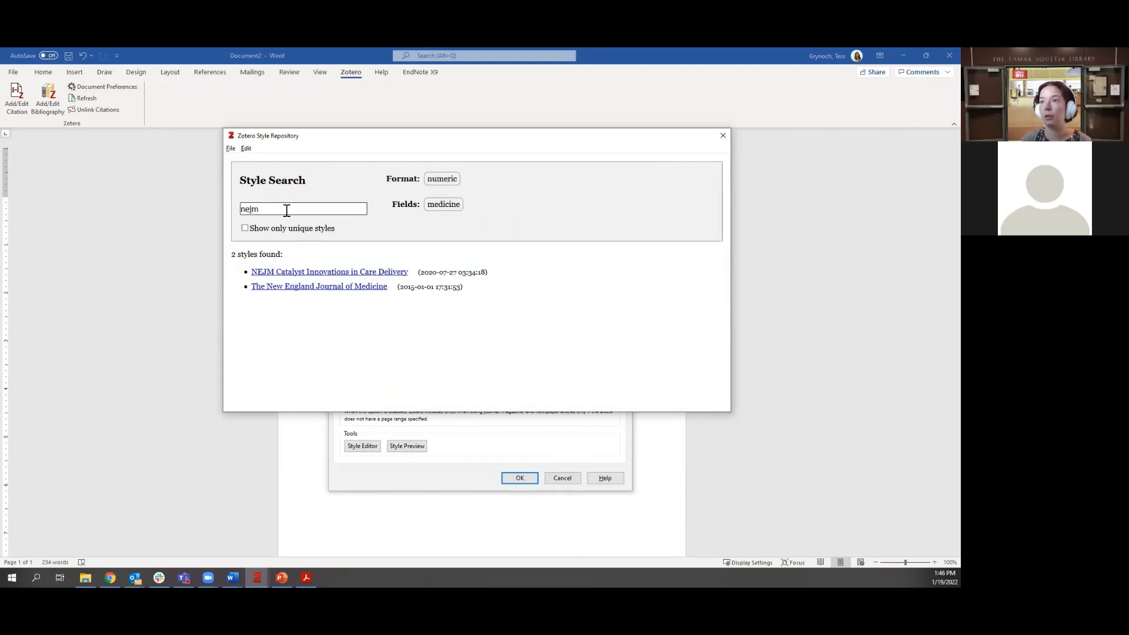
click(261, 288)
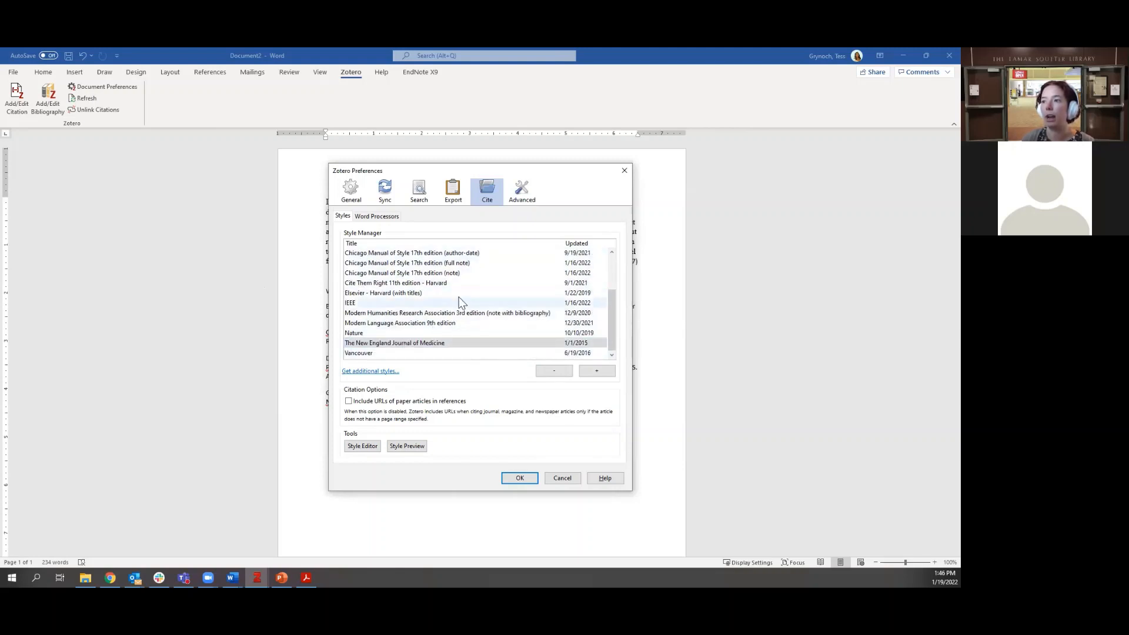
click(514, 478)
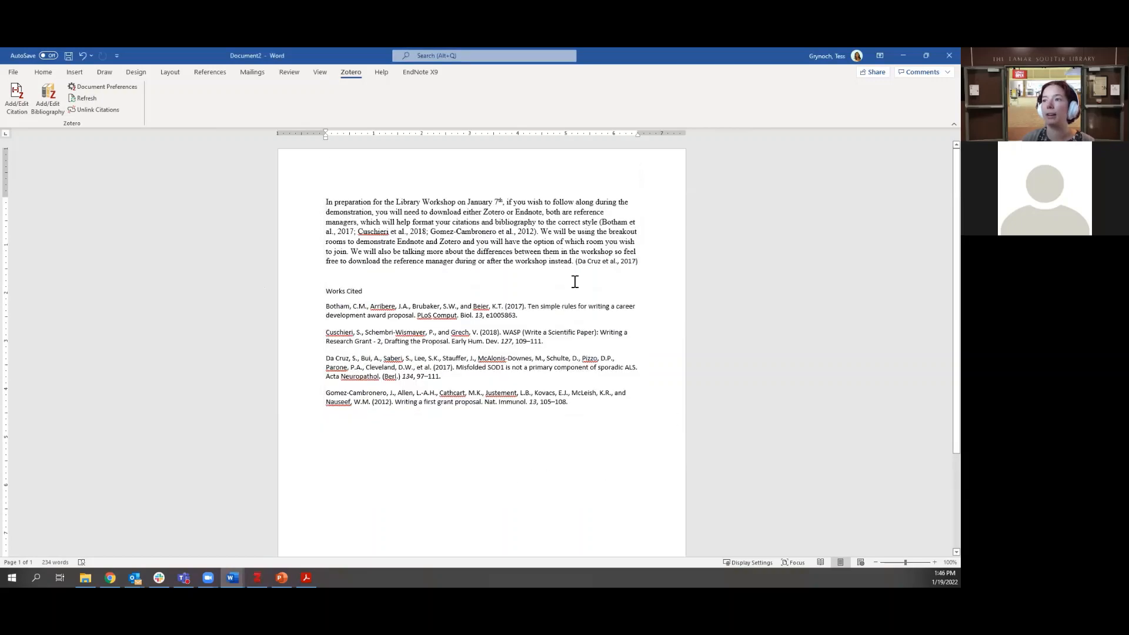
Step: Set the Word document's Zotero citation style to The New England Journal of Medicine
click(114, 87)
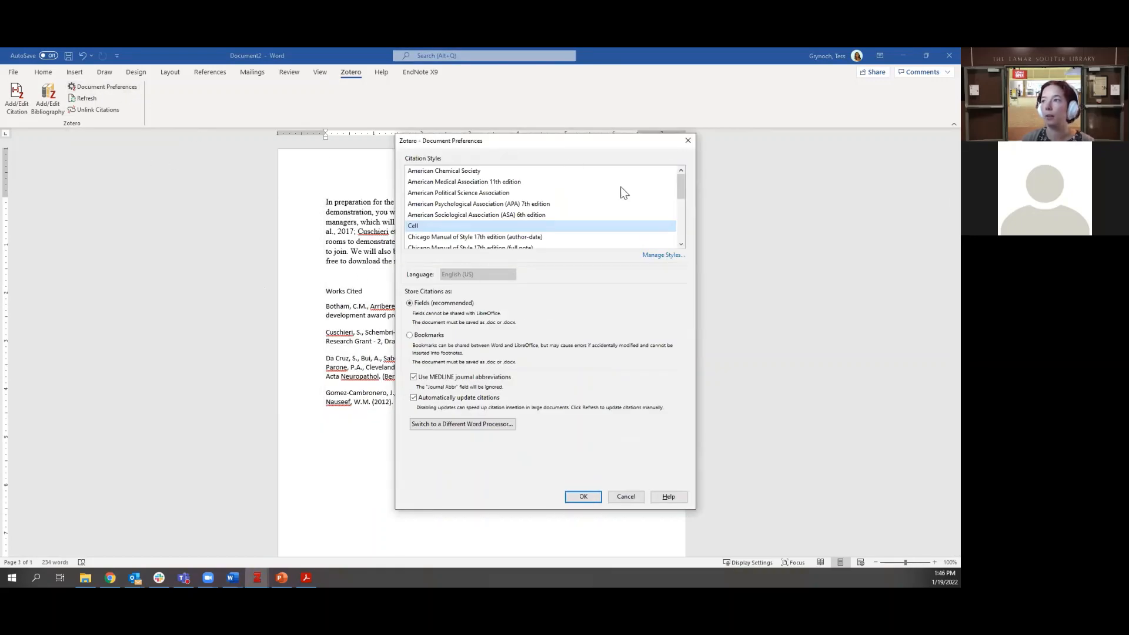
scroll(629, 209, down, 5)
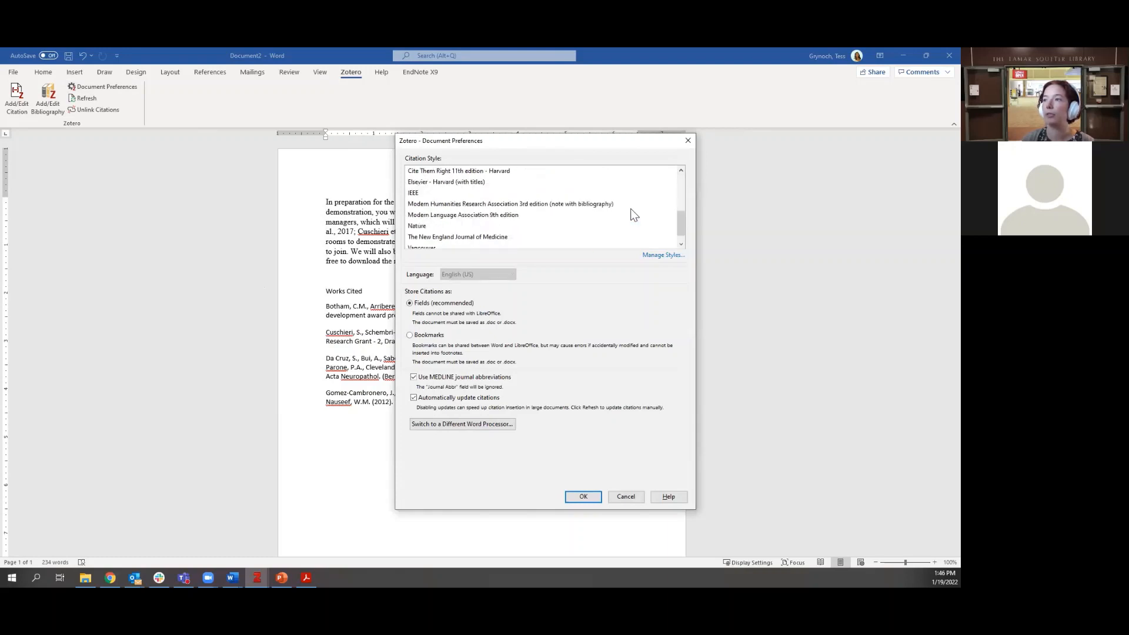
click(497, 226)
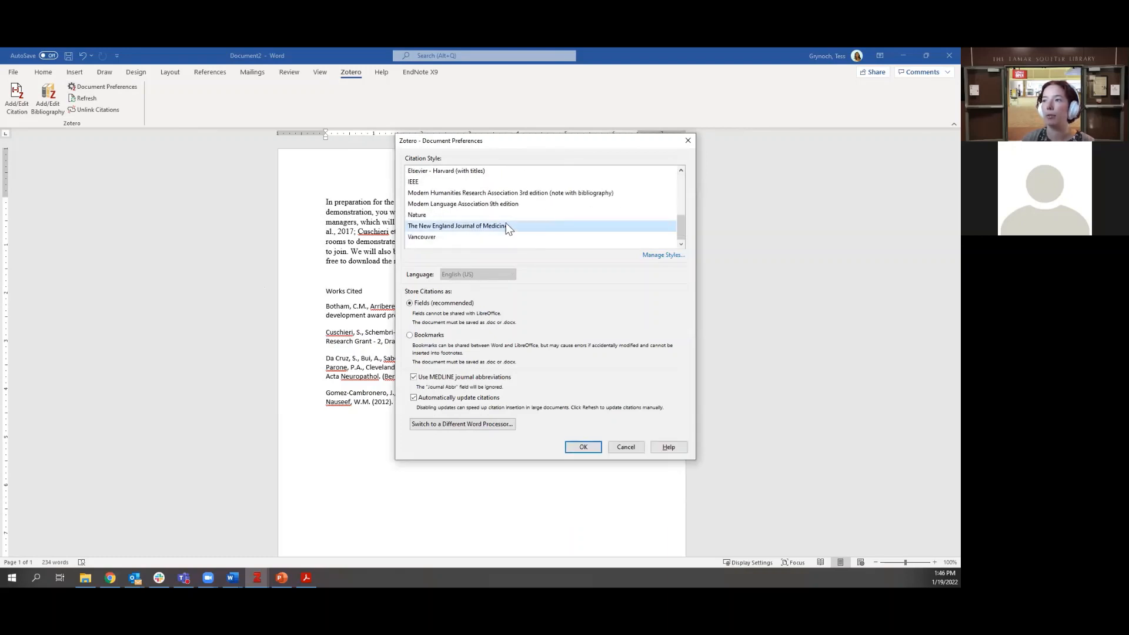
click(584, 447)
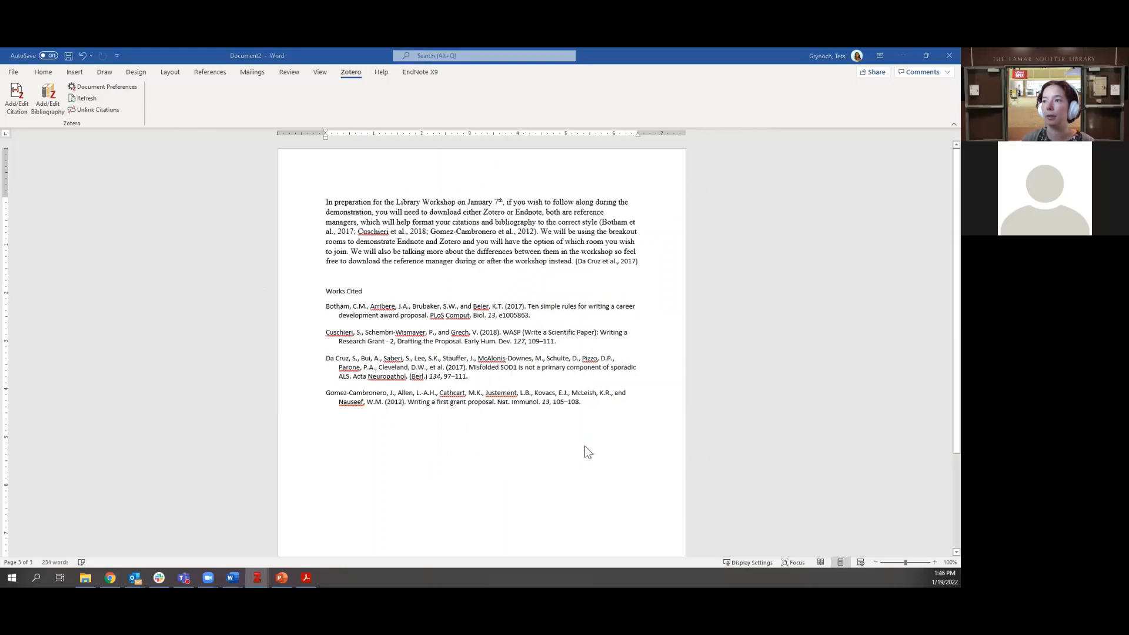
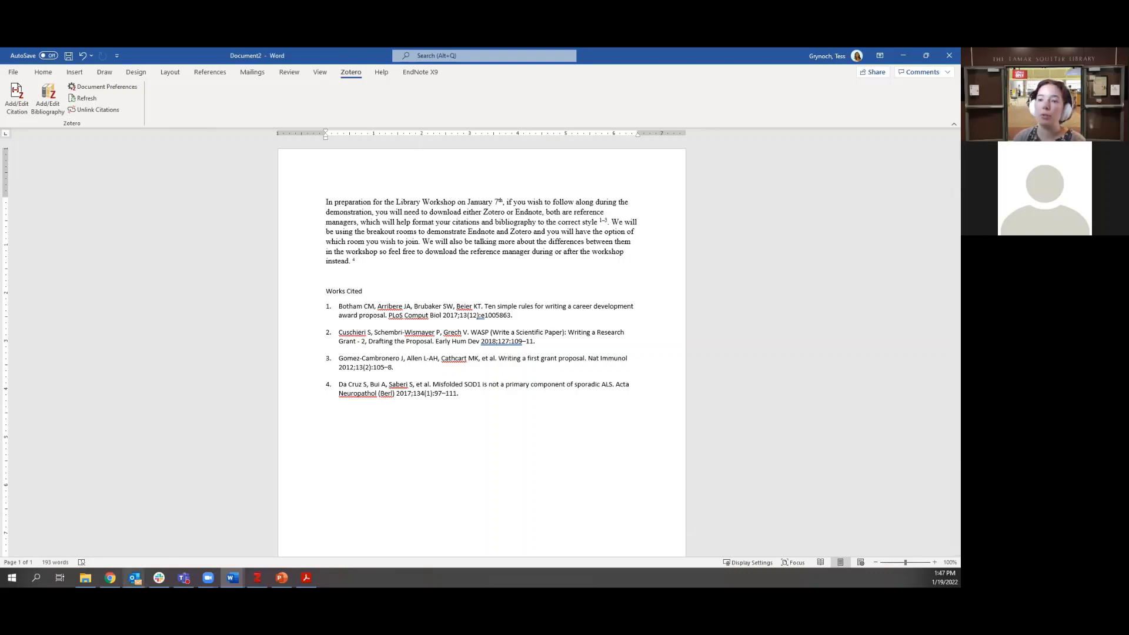
Step: Switch to Chrome, open a blank Google Docs document and enter "Some text" on its first line
click(110, 579)
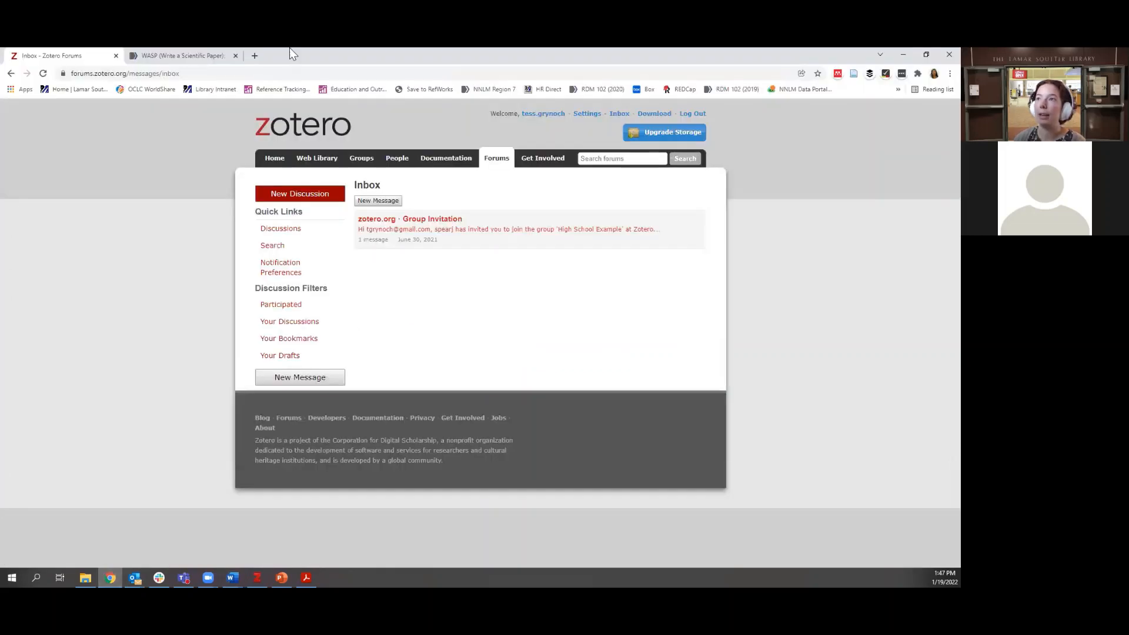
click(259, 56)
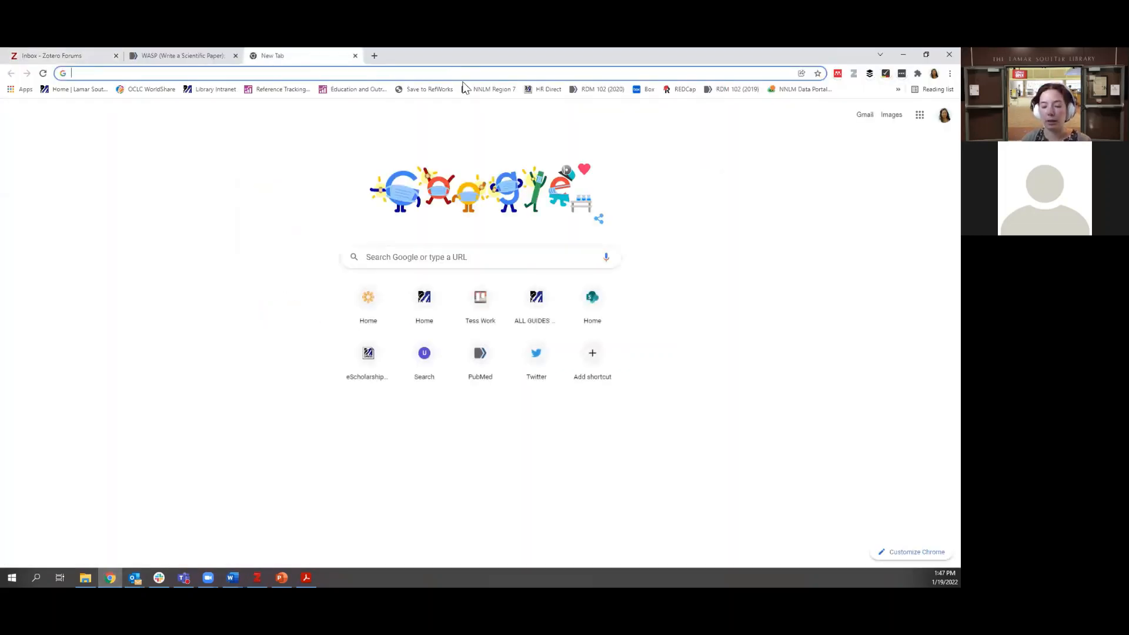
key(alt+Tab)
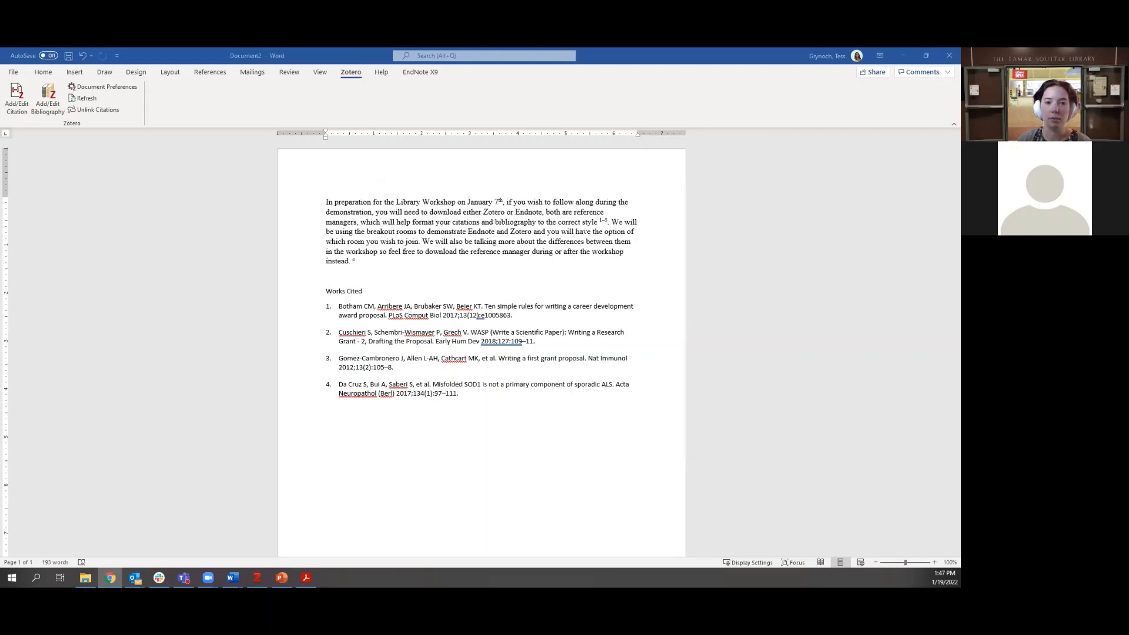
drag(958, 54, 698, 50)
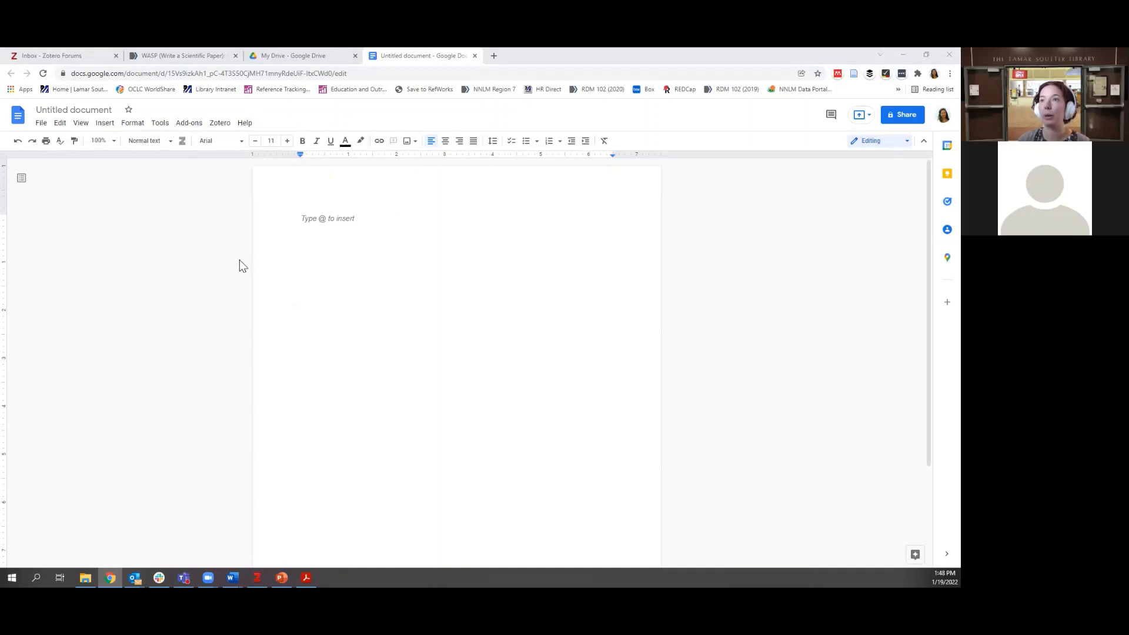
click(346, 224)
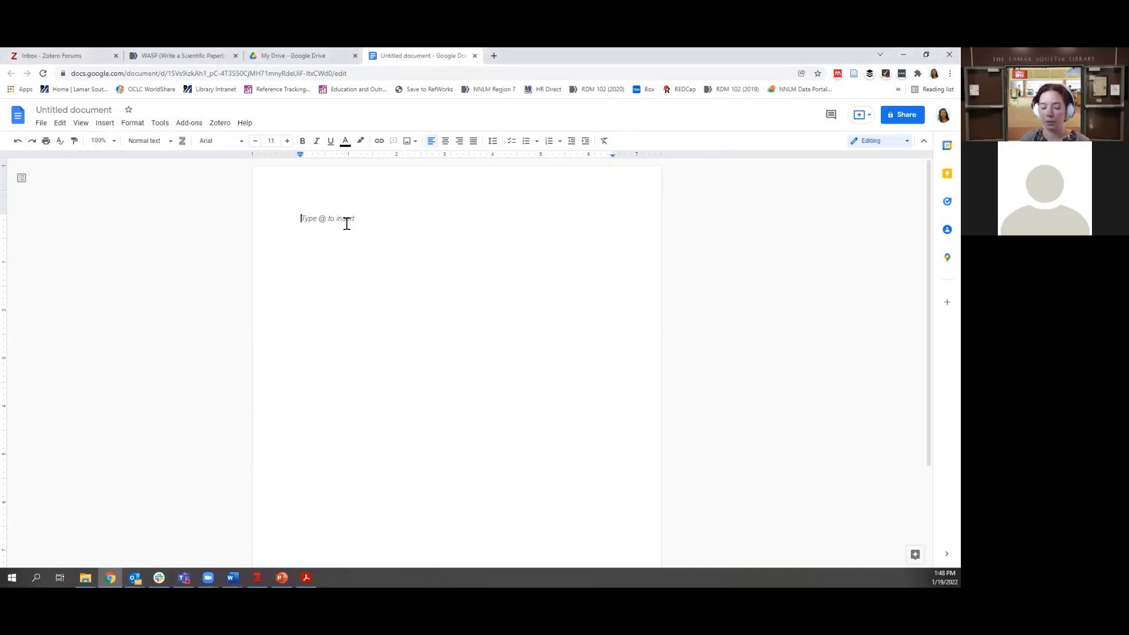
text(Some text)
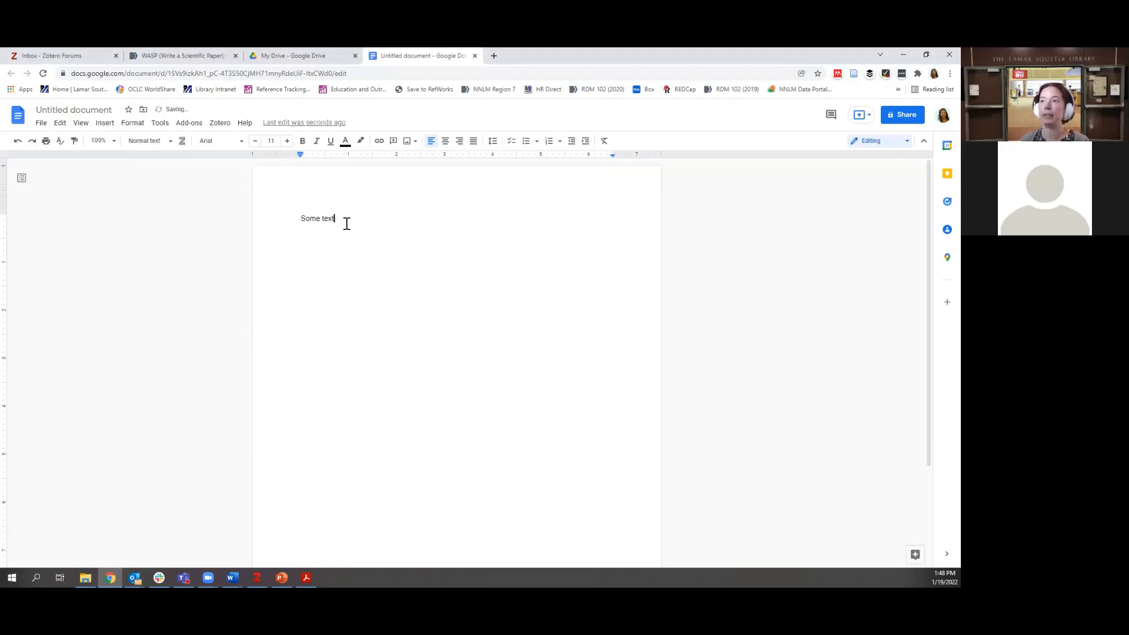
Step: Start a Zotero citation after "Some text" and allow Zotero Google Docs Integration to access the personal Google account
click(183, 145)
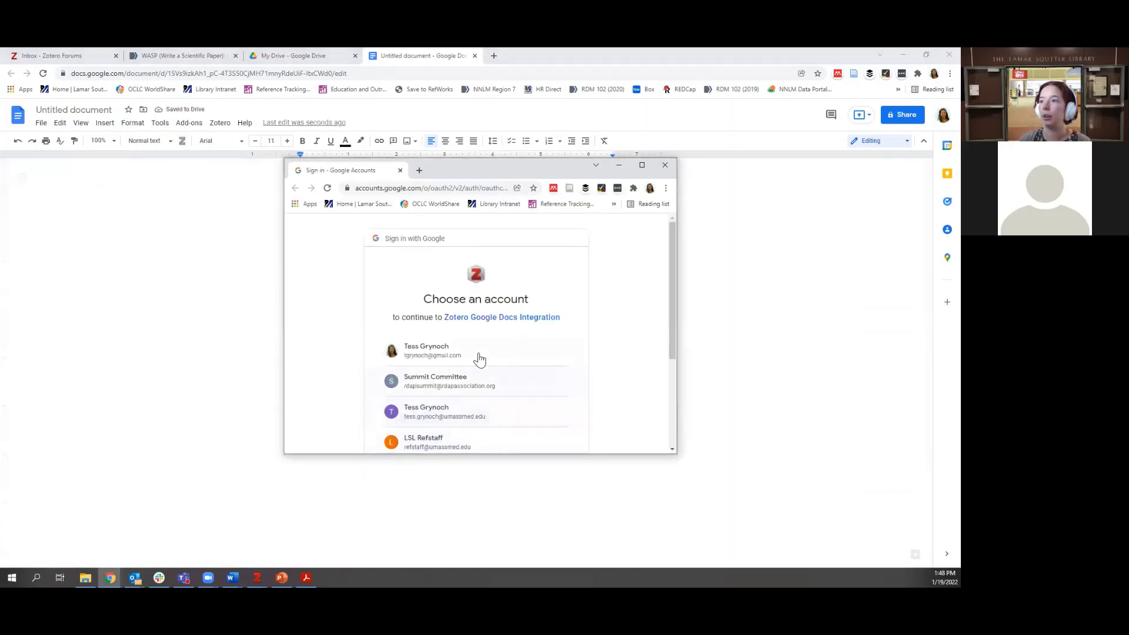
scroll(564, 347, down, 1)
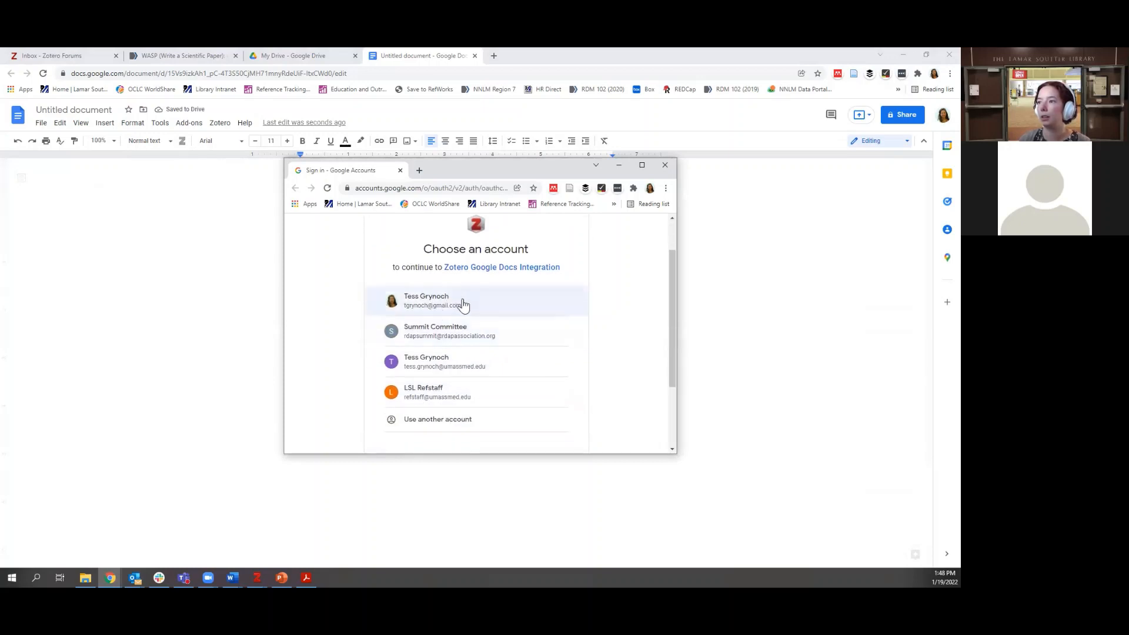
click(459, 301)
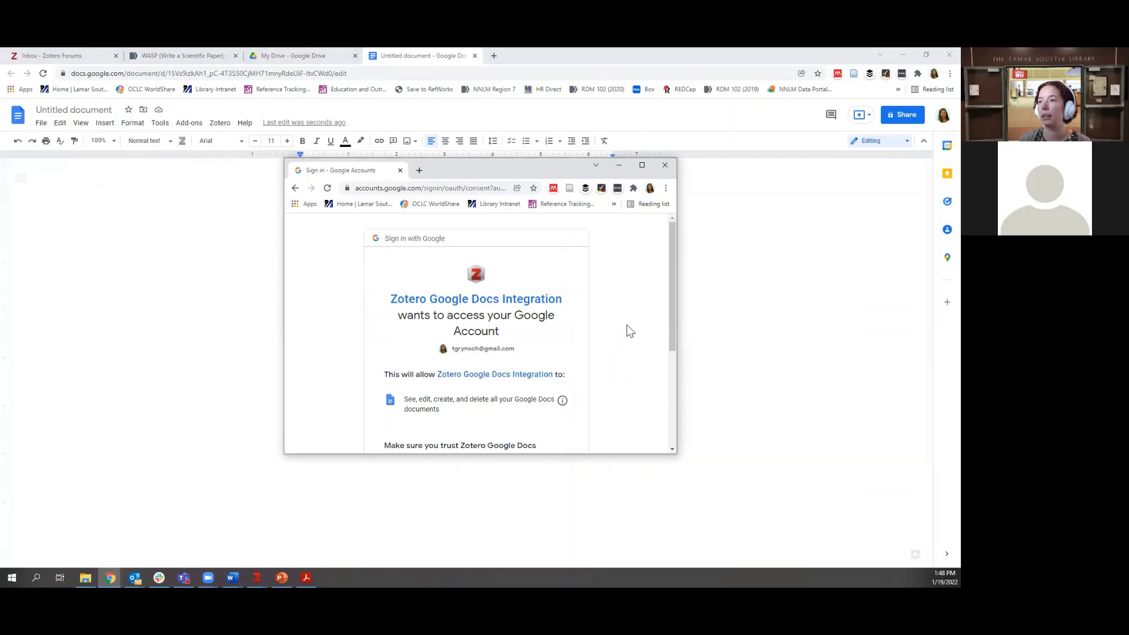
scroll(617, 336, down, 3)
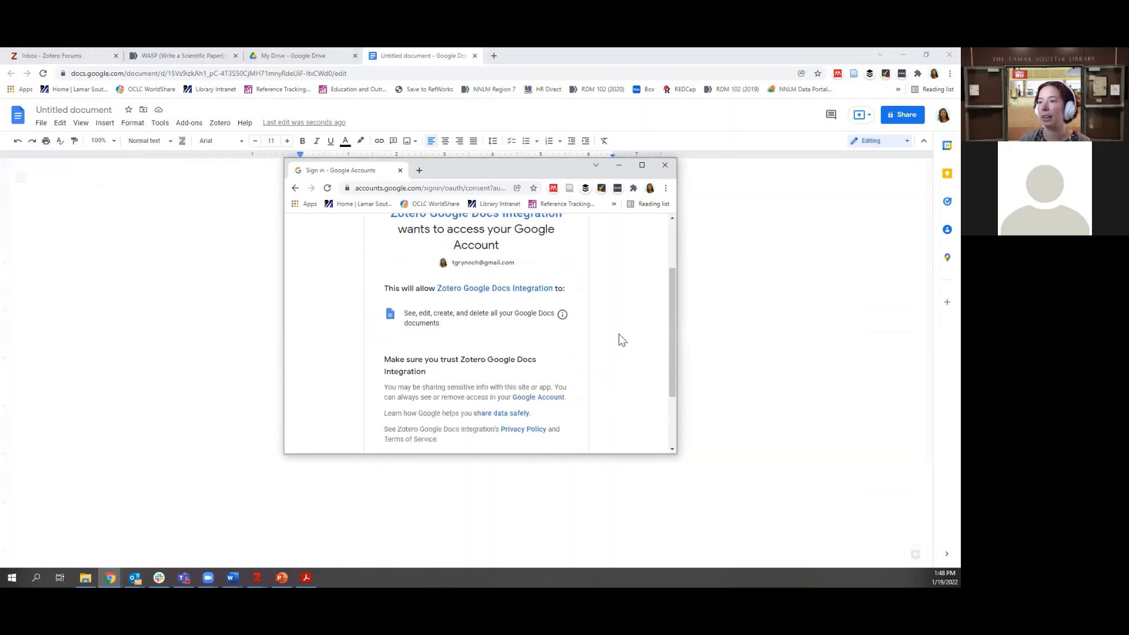
scroll(627, 328, down, 2)
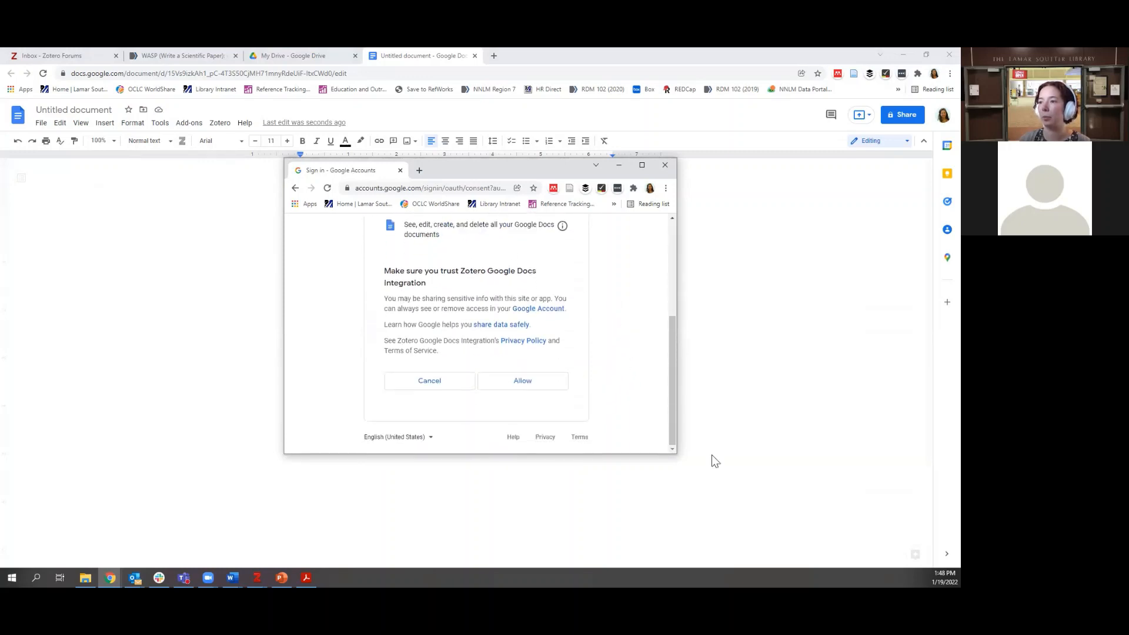
click(544, 384)
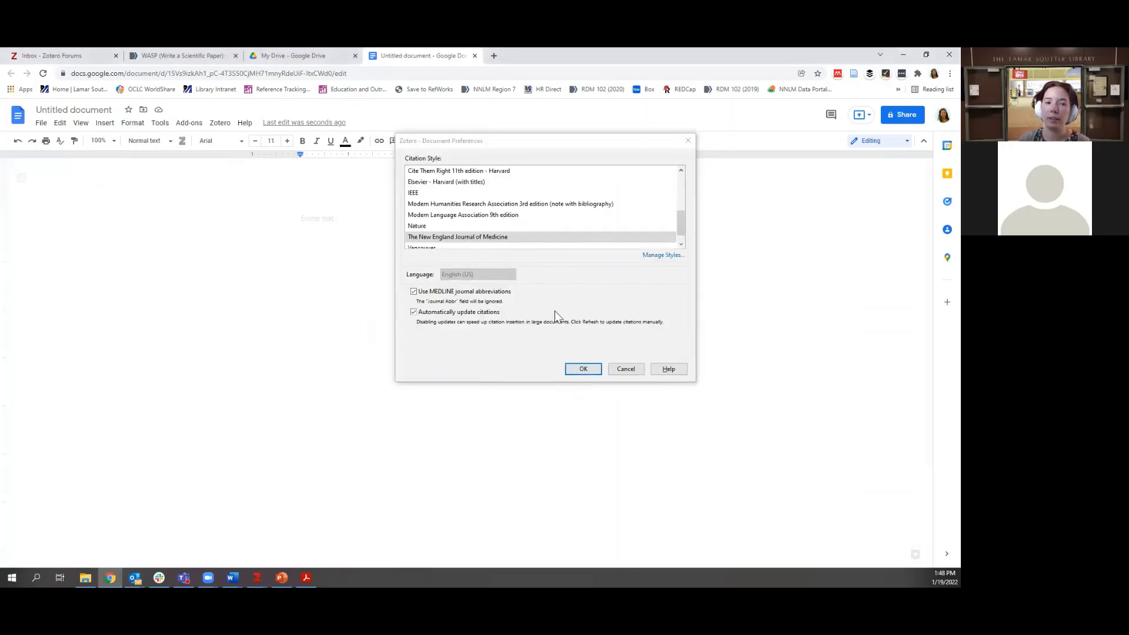
Step: Accept The New England Journal of Medicine style and insert a combined citation of My Library's "WASP (Write a Scientific Paper)" and "Writing a first grant proposal"
click(584, 370)
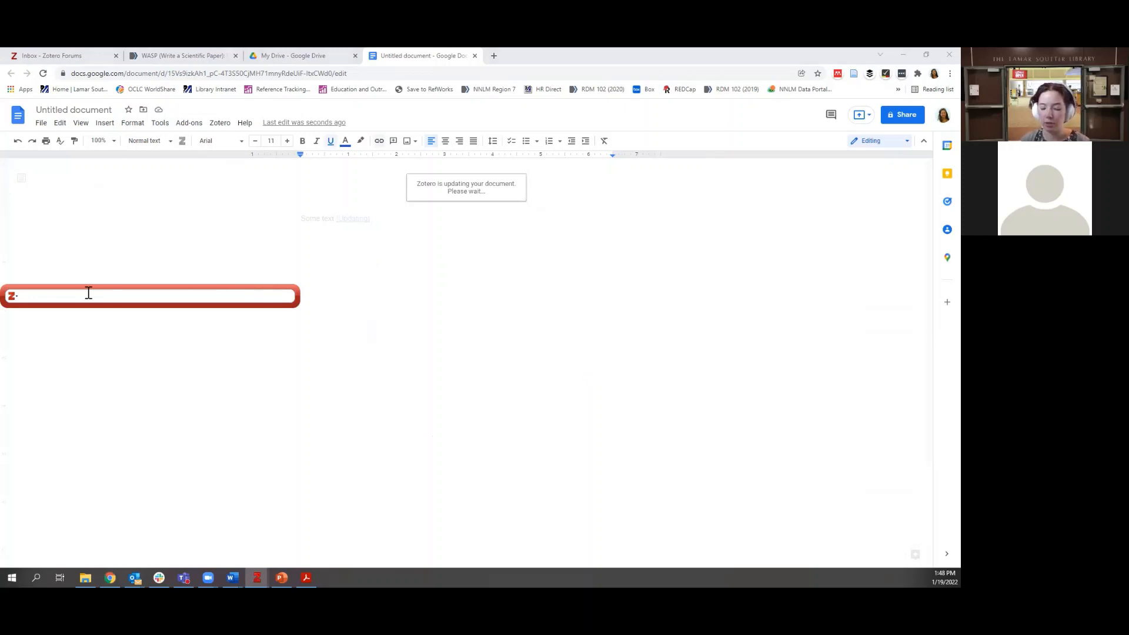
text(grant)
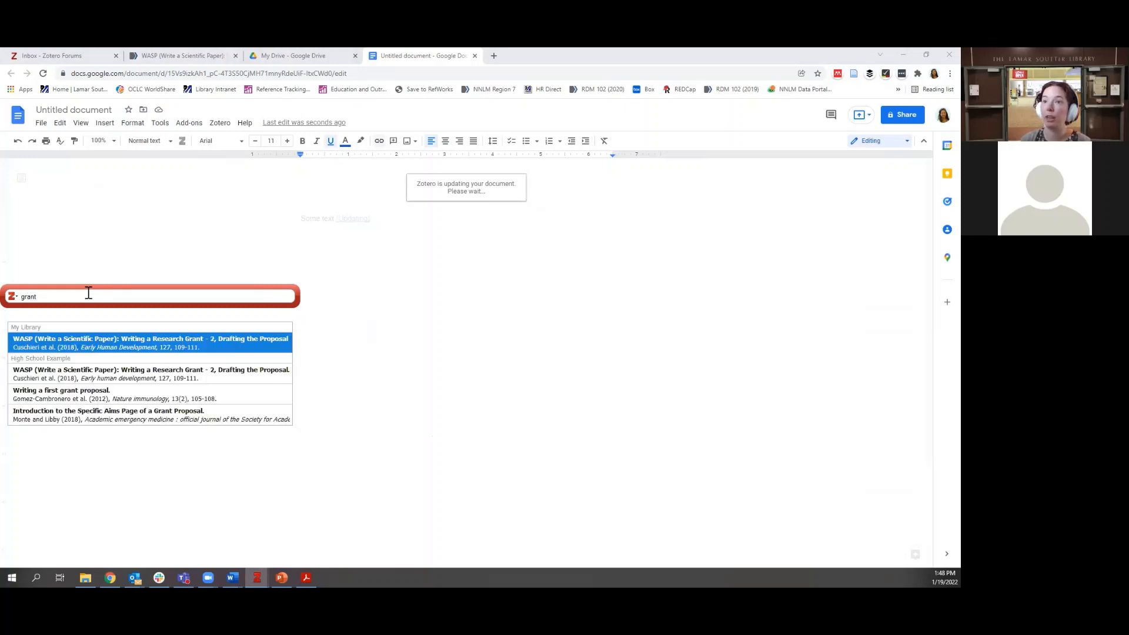
click(87, 341)
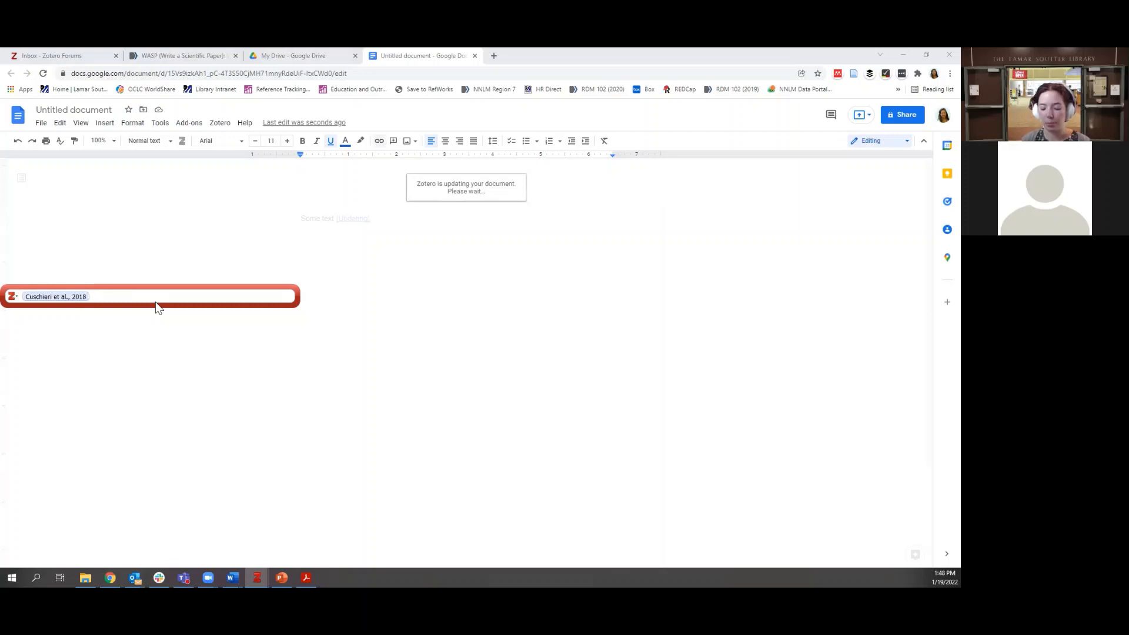
text(grant)
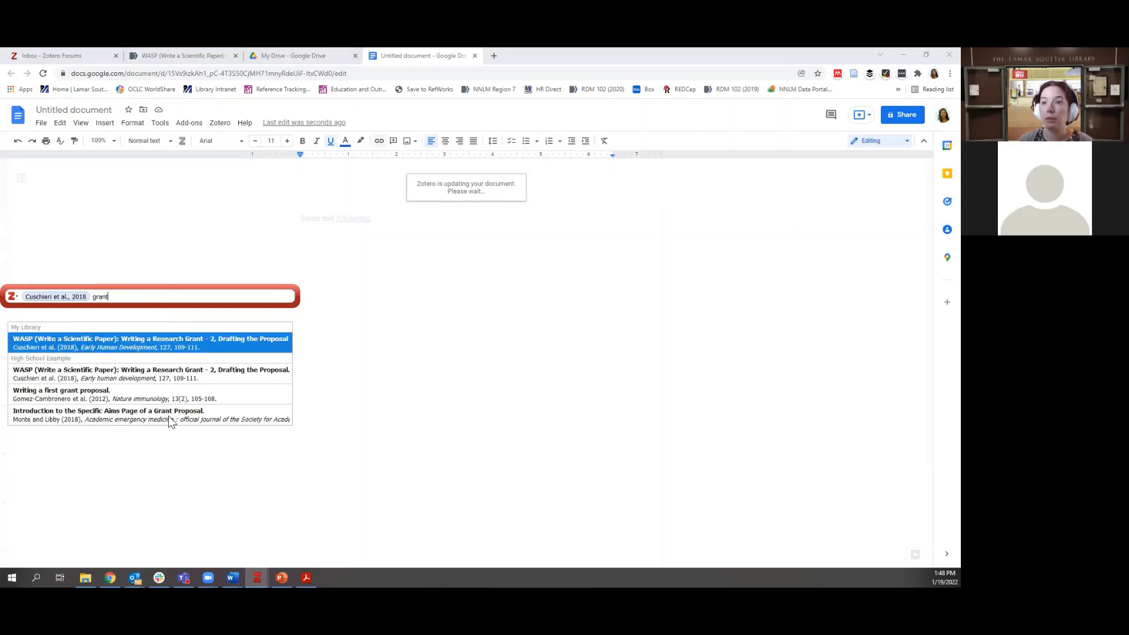
click(142, 394)
key(Return)
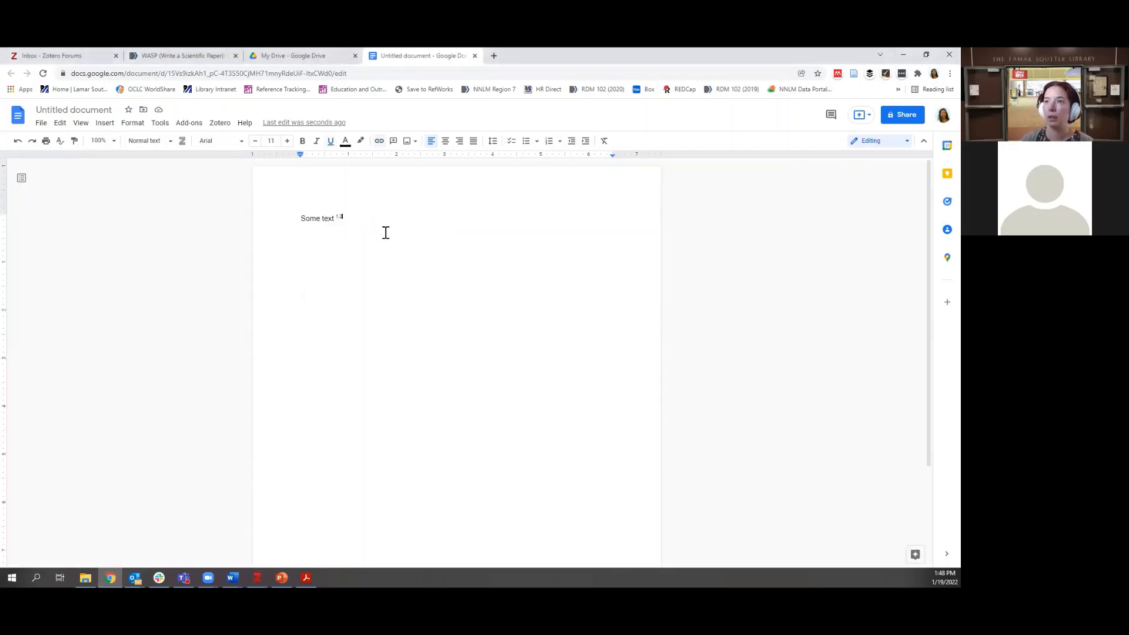
Step: Add a "Bibliography" heading below "Some text" and insert the Zotero bibliography on the line under it
key(Return)
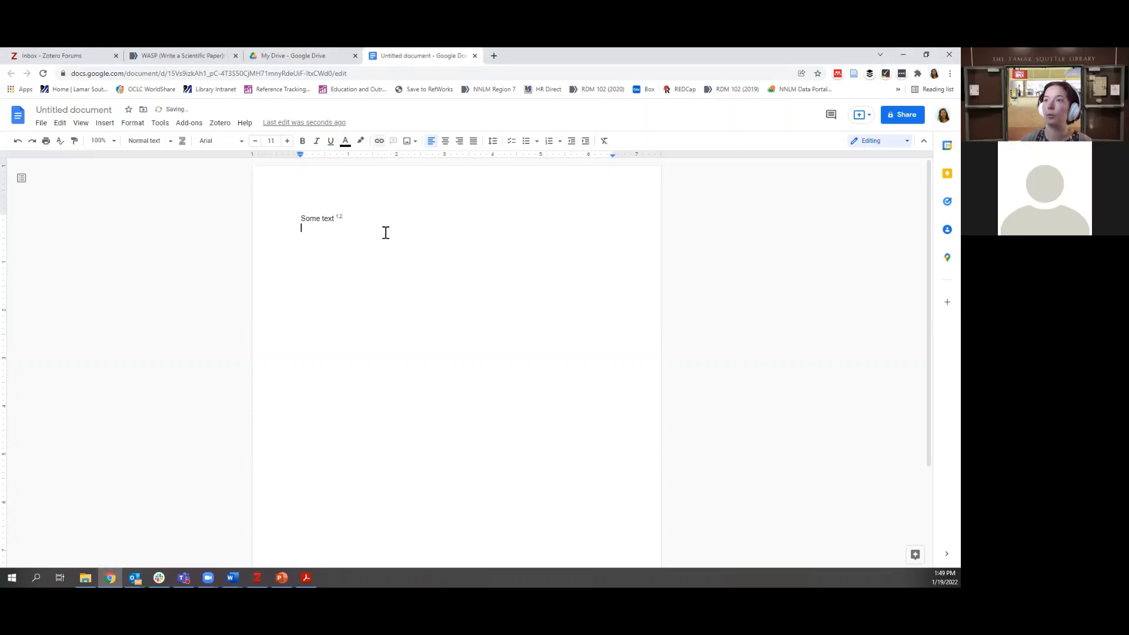
text(Bi)
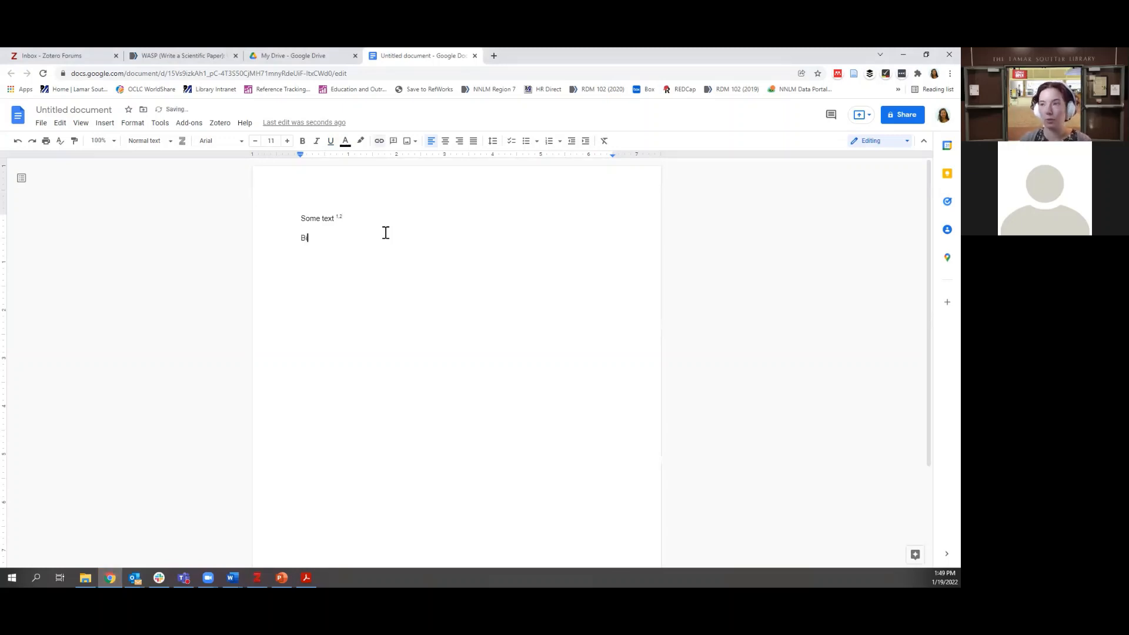
text(bliography)
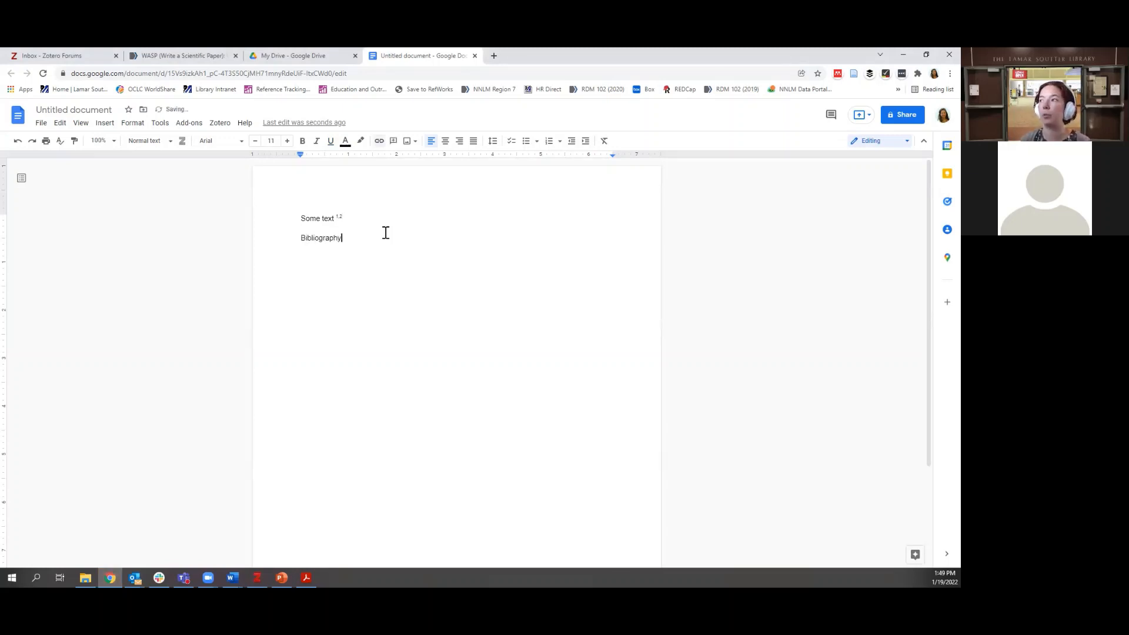
key(Return)
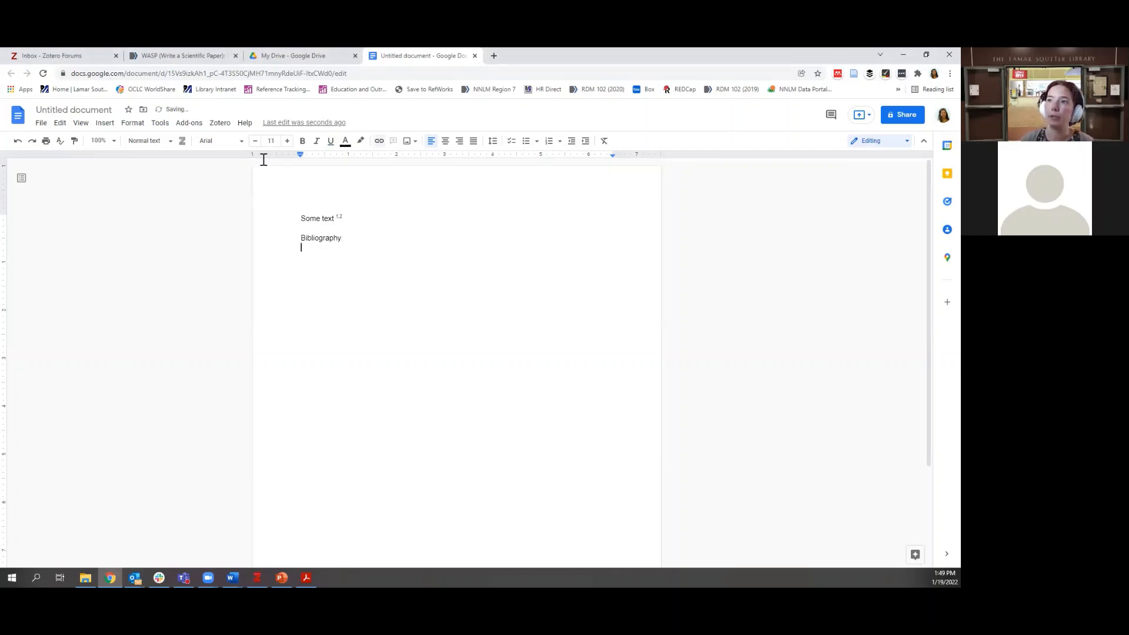
click(220, 125)
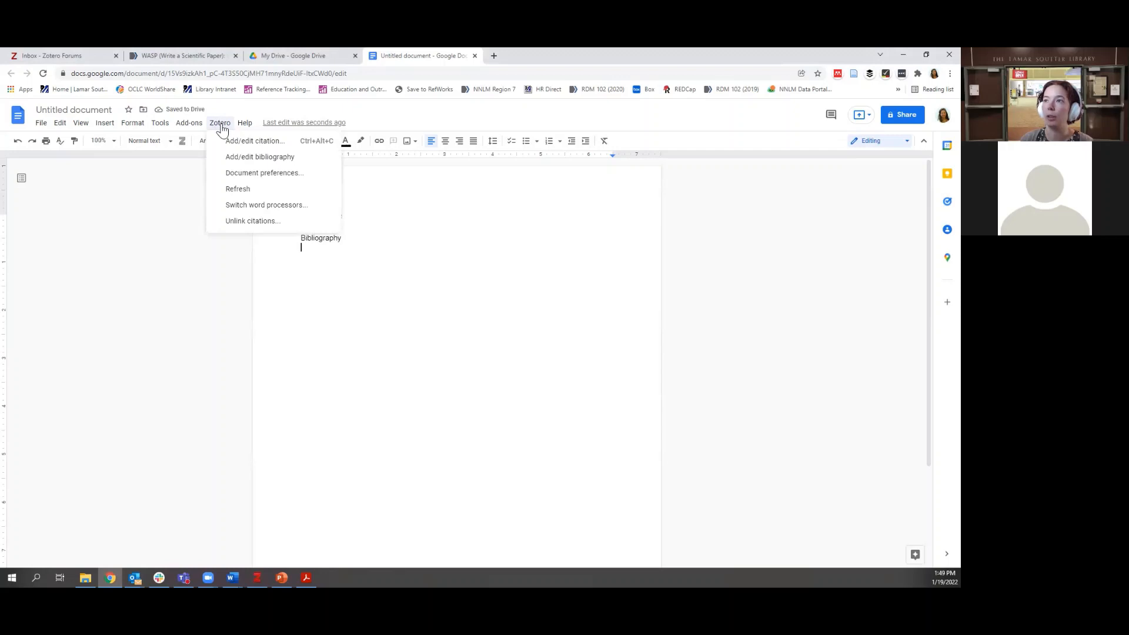
click(270, 159)
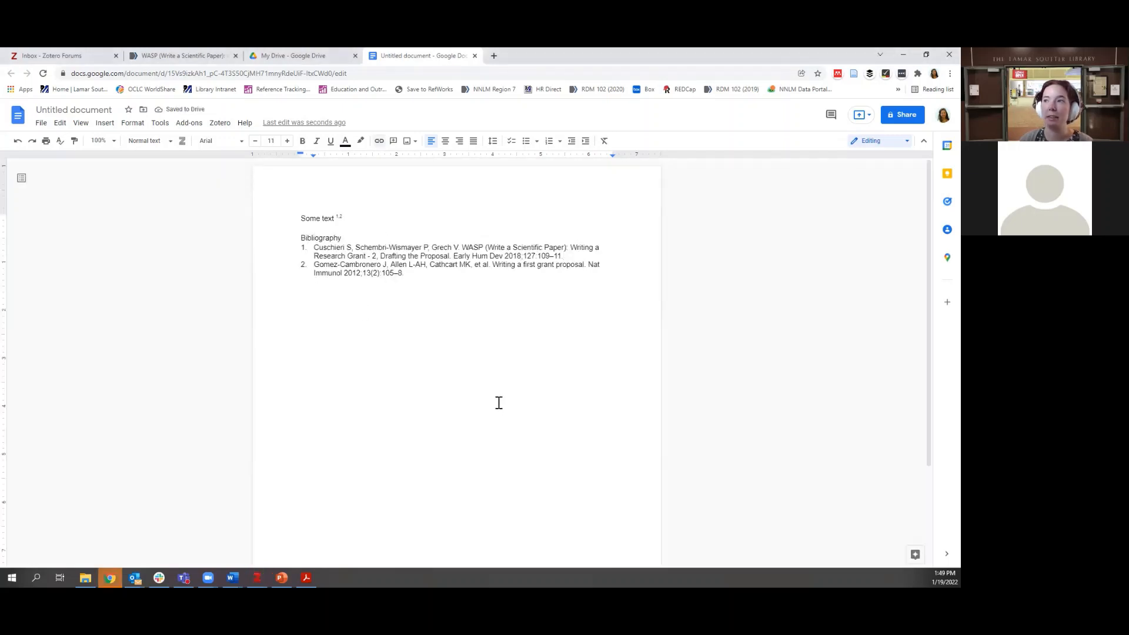
Step: Rename the Google Docs document as "Test for Zotero"
click(80, 110)
text(Te)
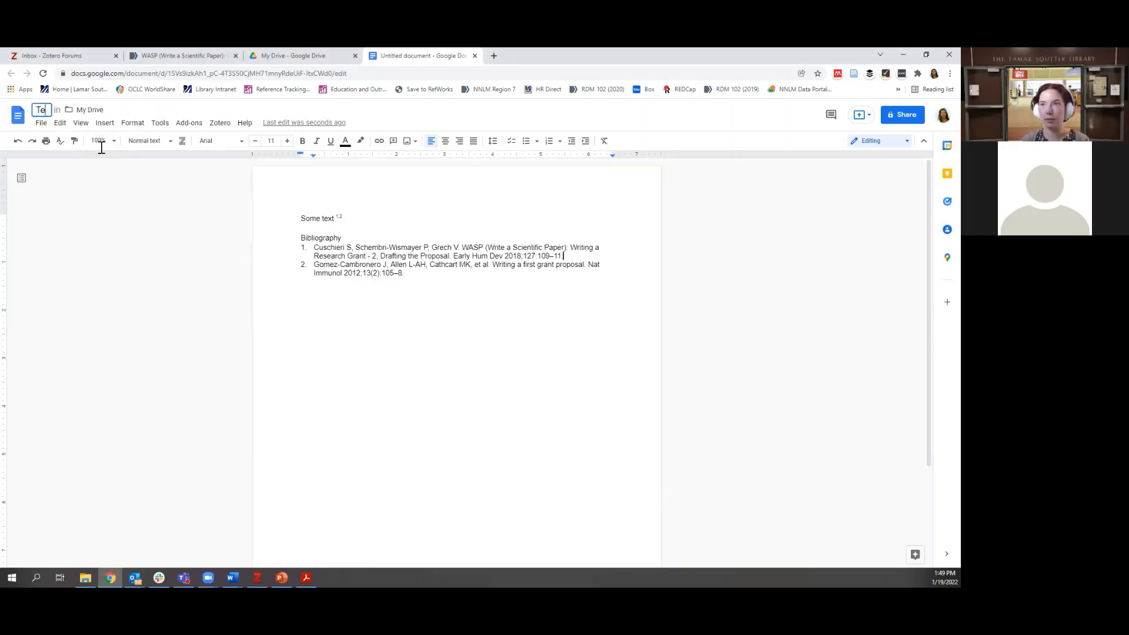
text(st for Zotero)
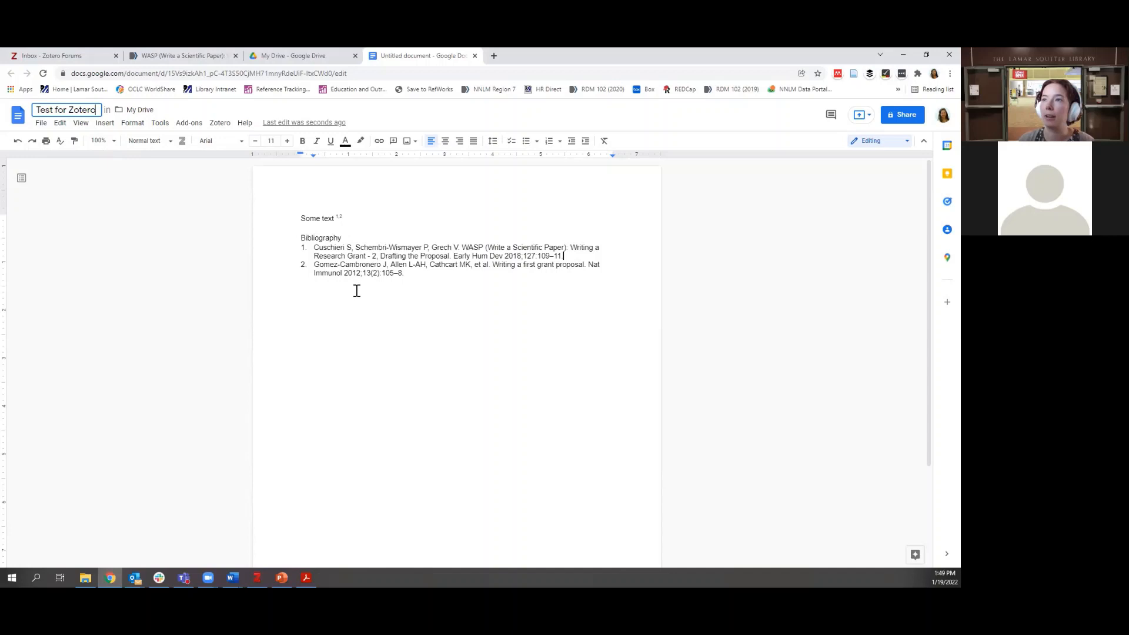
key(Return)
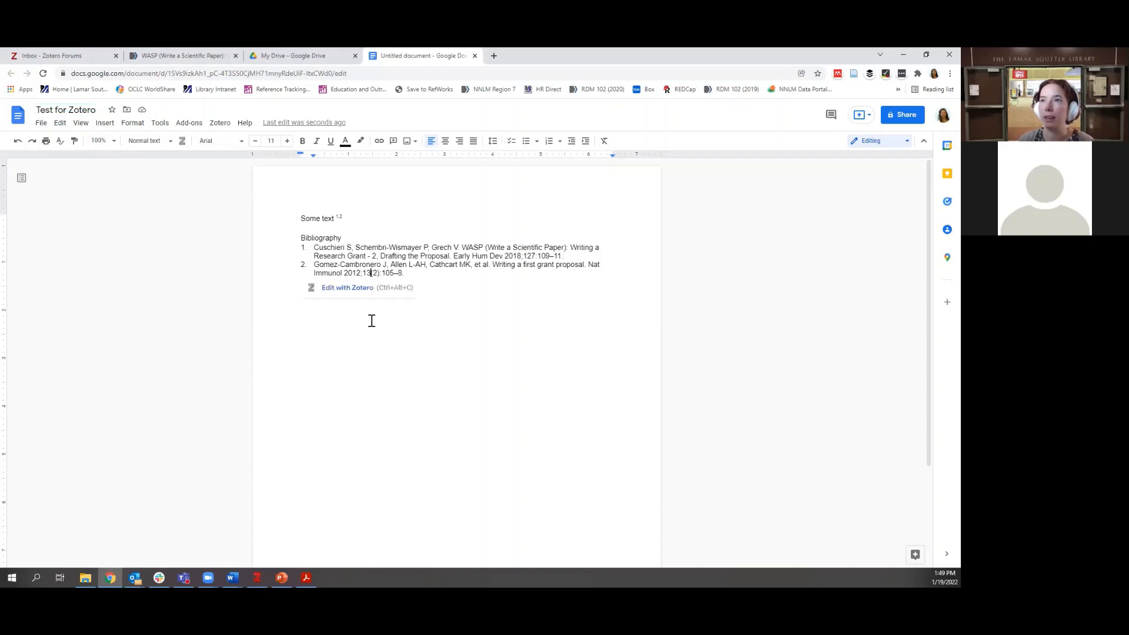
Step: Download the document as Microsoft Word (.docx), keeping the linked version with active Zotero citations
click(41, 123)
mouse_move(83, 238)
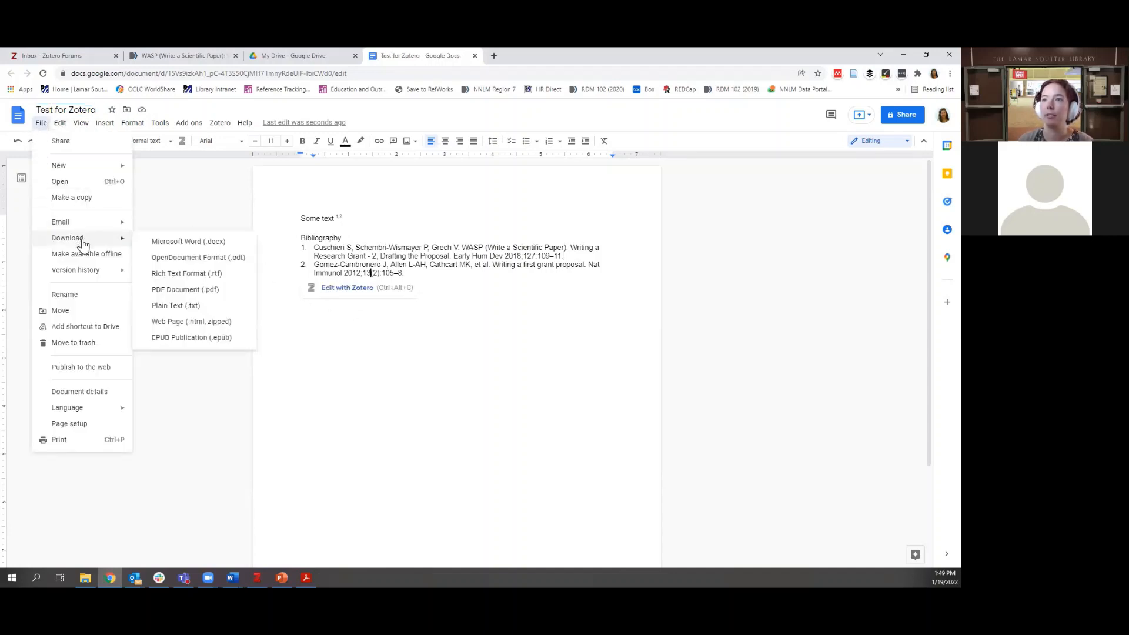
click(230, 243)
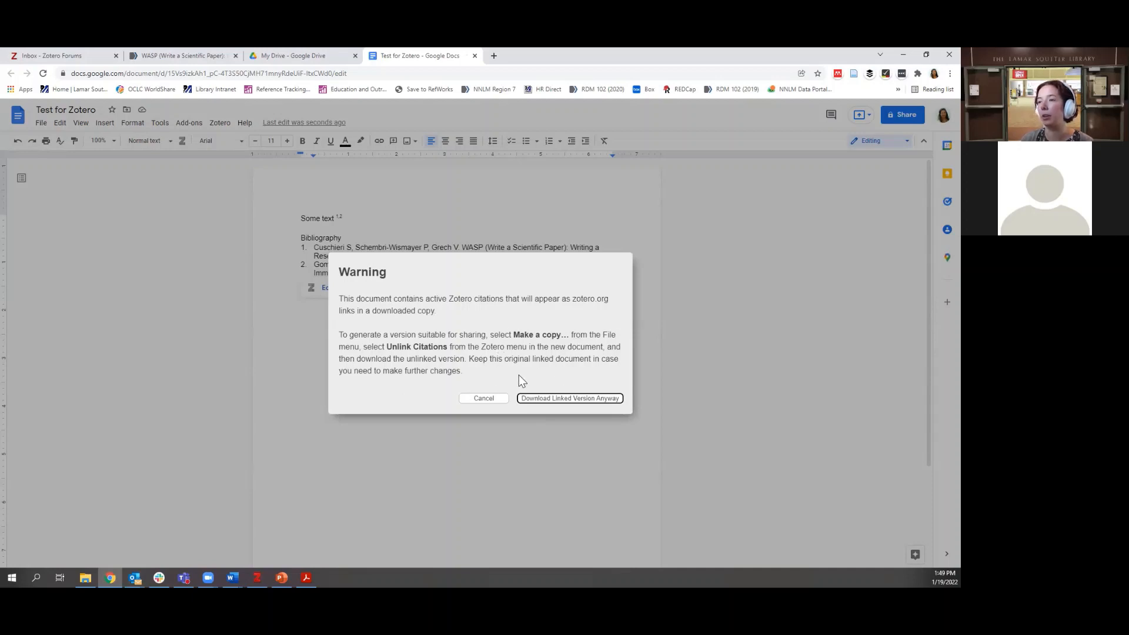
click(573, 398)
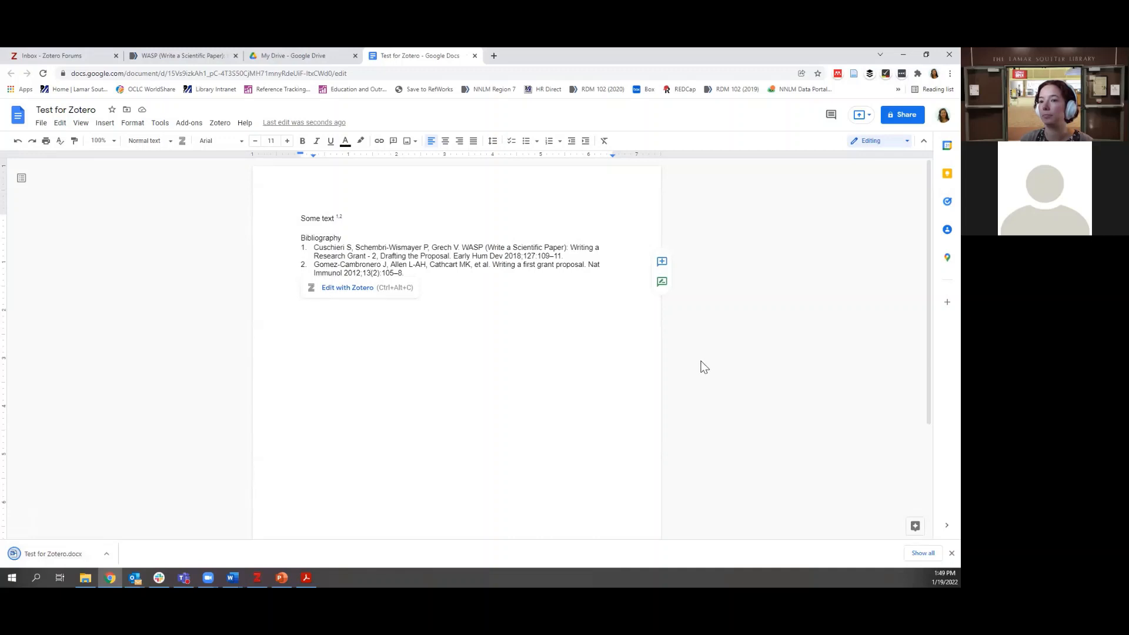
Step: Open the downloaded "Test for Zotero.docx" in Word and enable editing
click(47, 551)
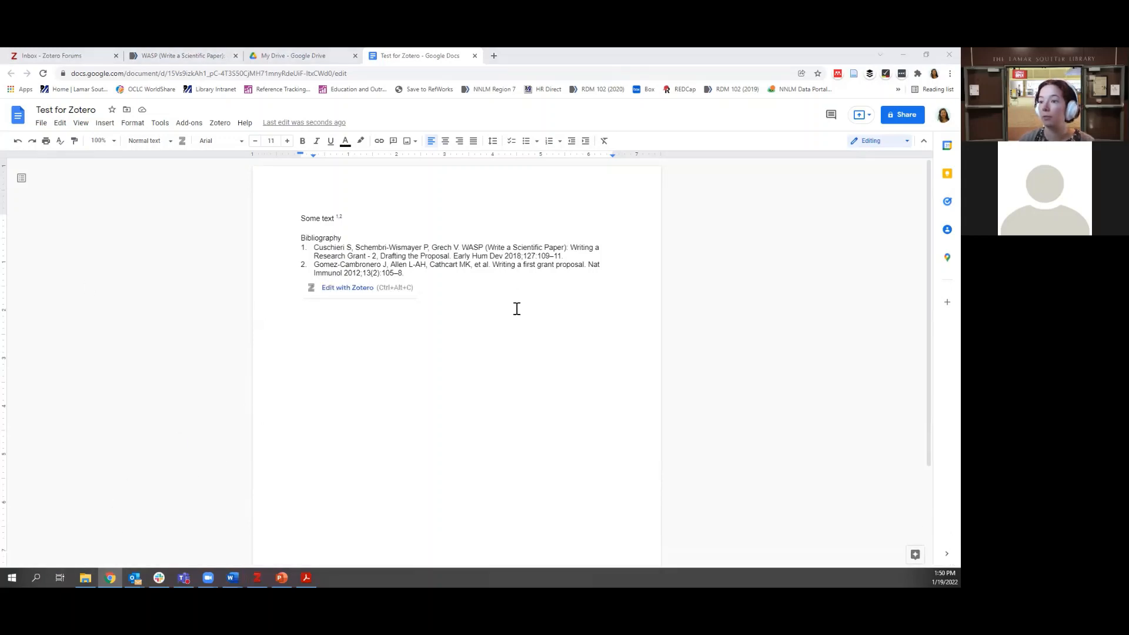
click(230, 577)
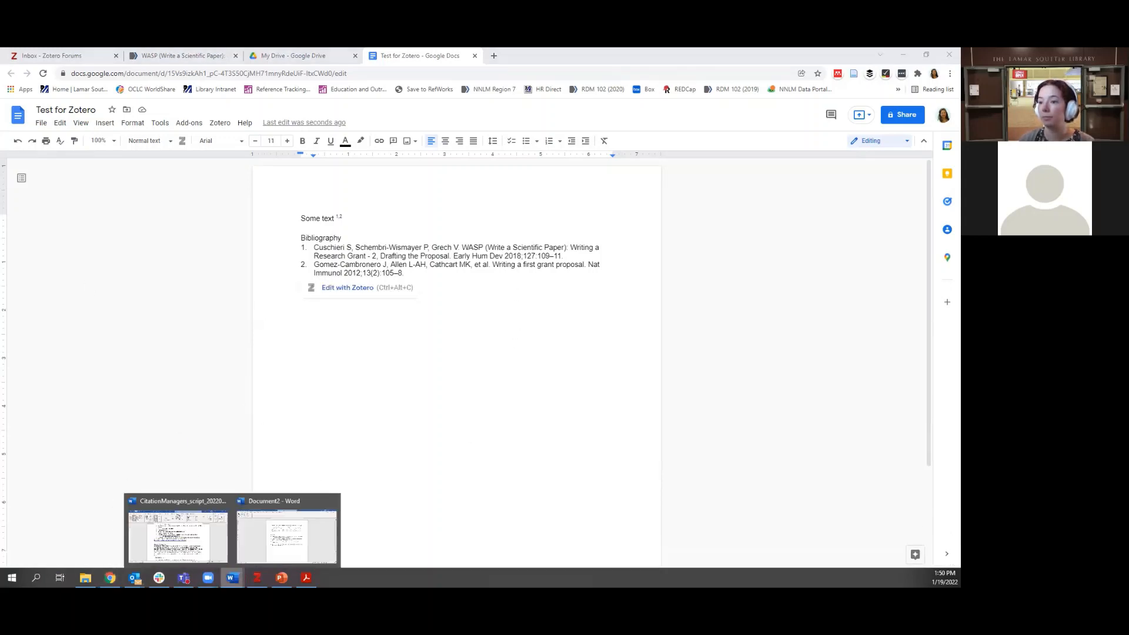
click(312, 540)
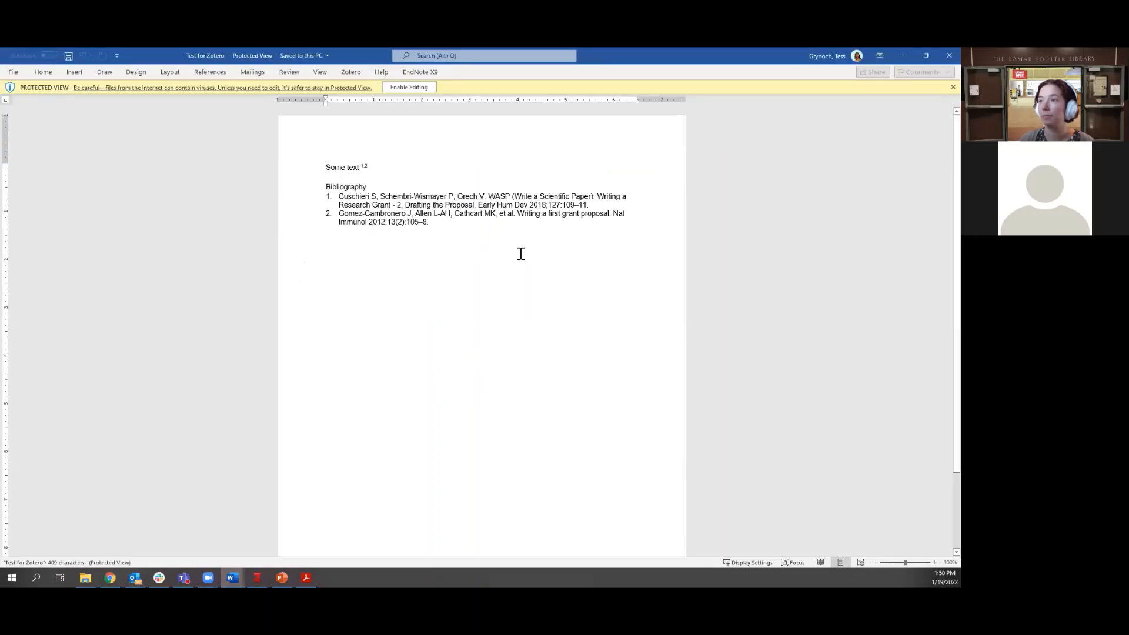
click(423, 89)
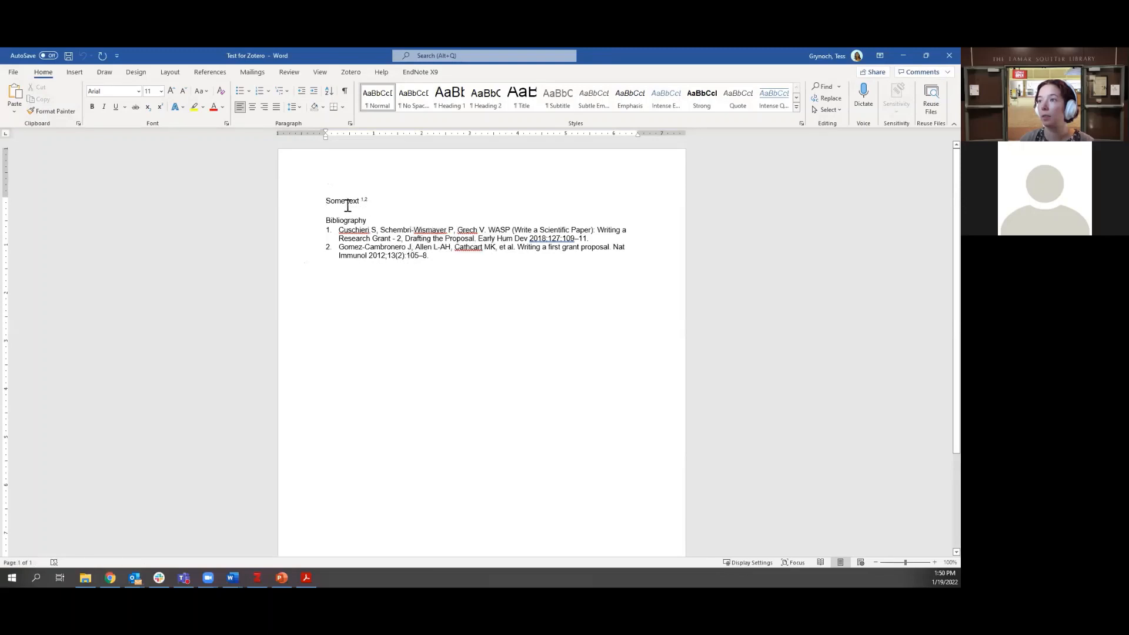
Step: Check whether the superscript citation after "Some text" and the second bibliography entry behave as Zotero fields in Word
click(366, 199)
double_click(365, 200)
click(366, 200)
click(370, 200)
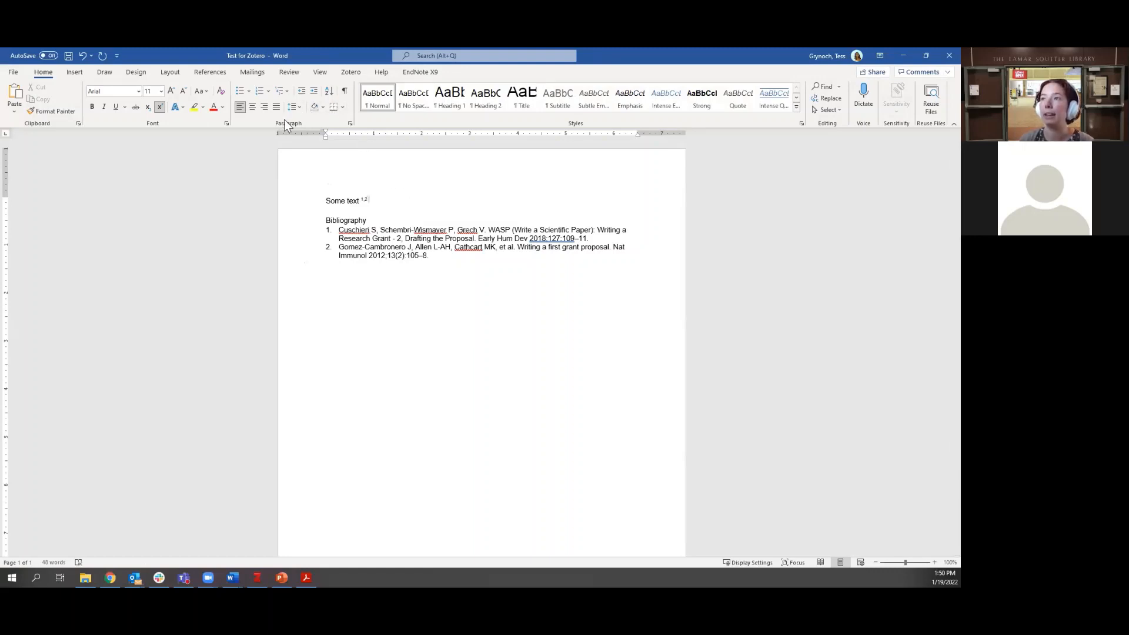
click(354, 247)
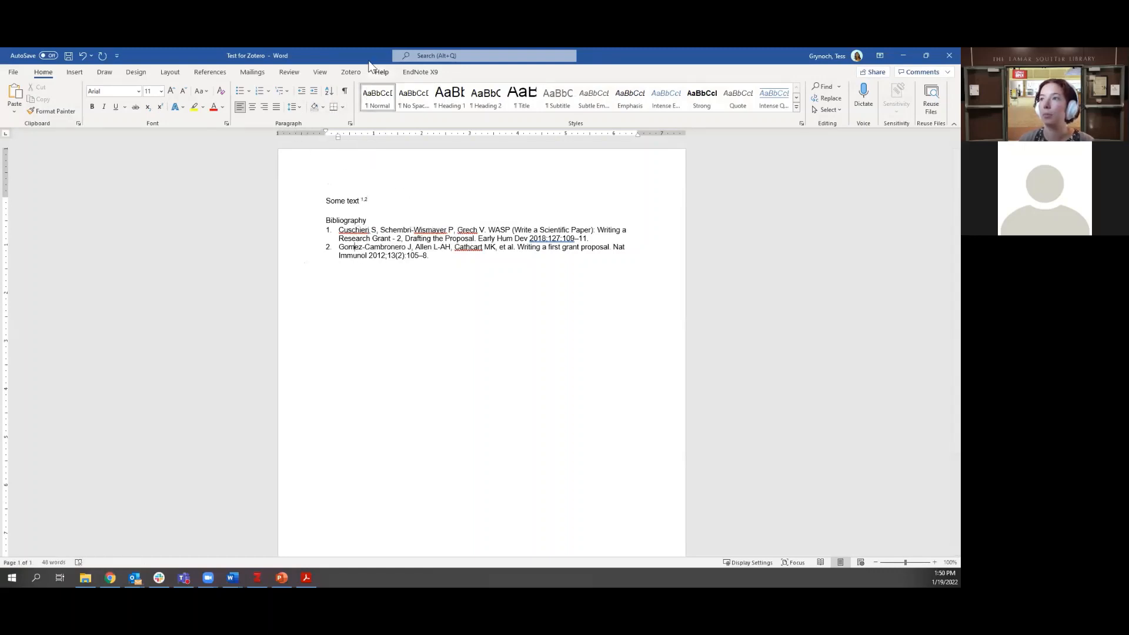
Step: View the Zotero document preferences for the downloaded Word file, then close them without making changes
click(351, 71)
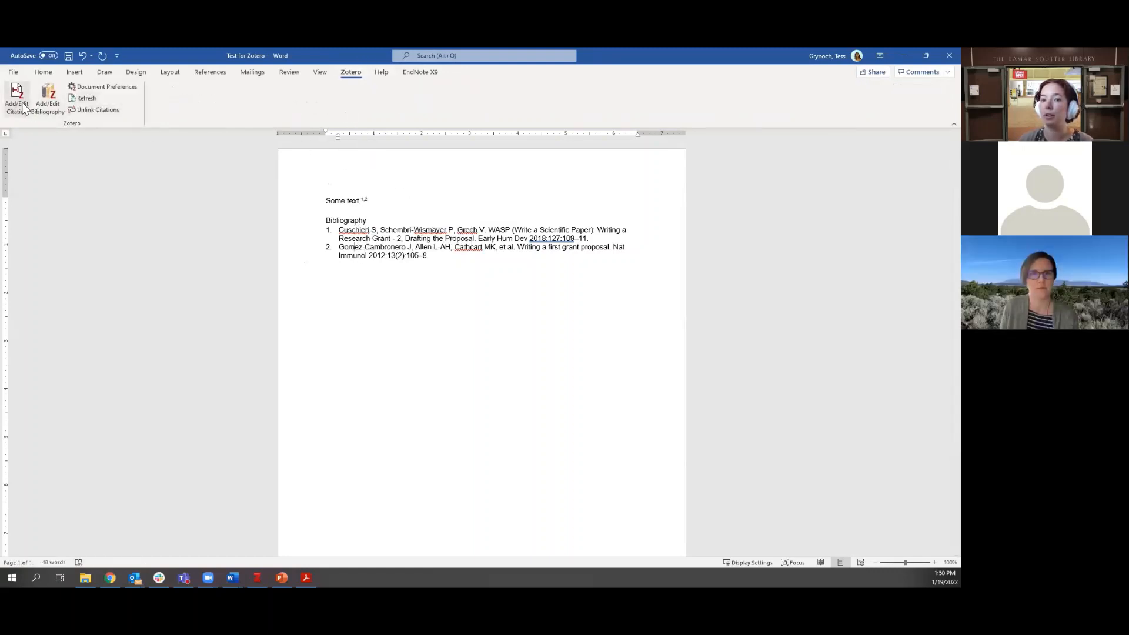
click(103, 86)
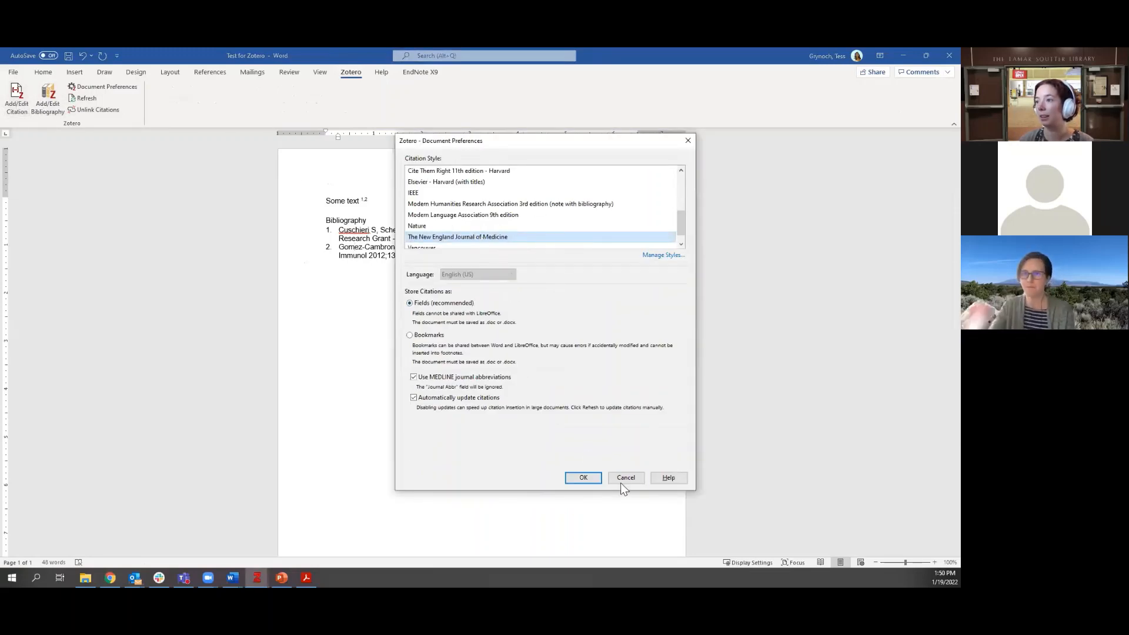
click(688, 141)
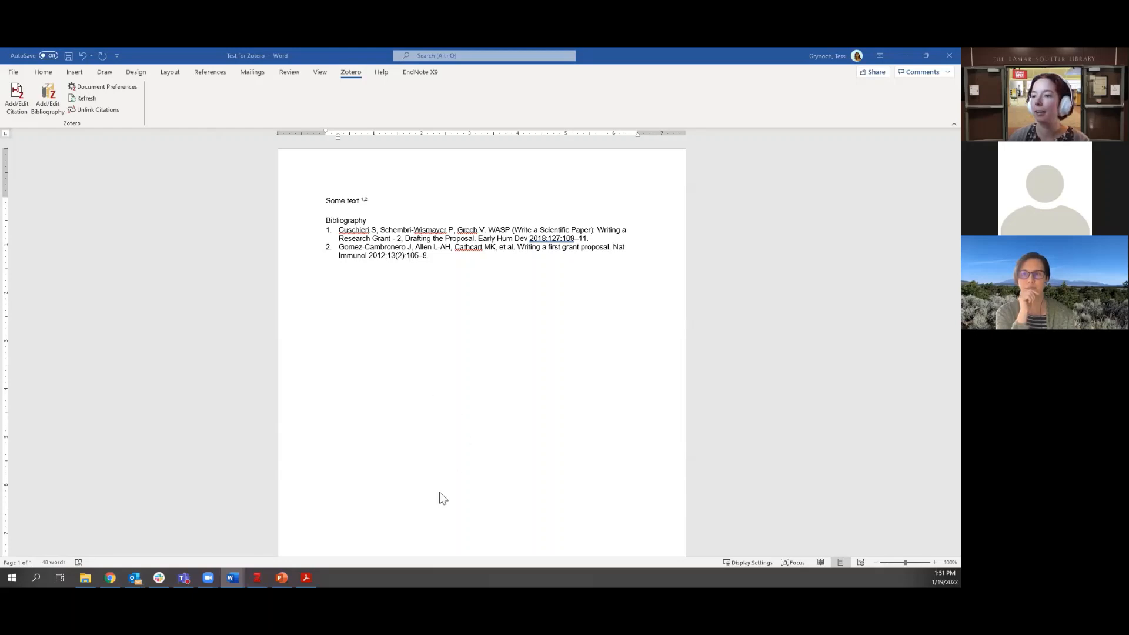
Step: Switch to the reference managers presentation in PowerPoint and display slide 9, "Resource Guides"
click(281, 578)
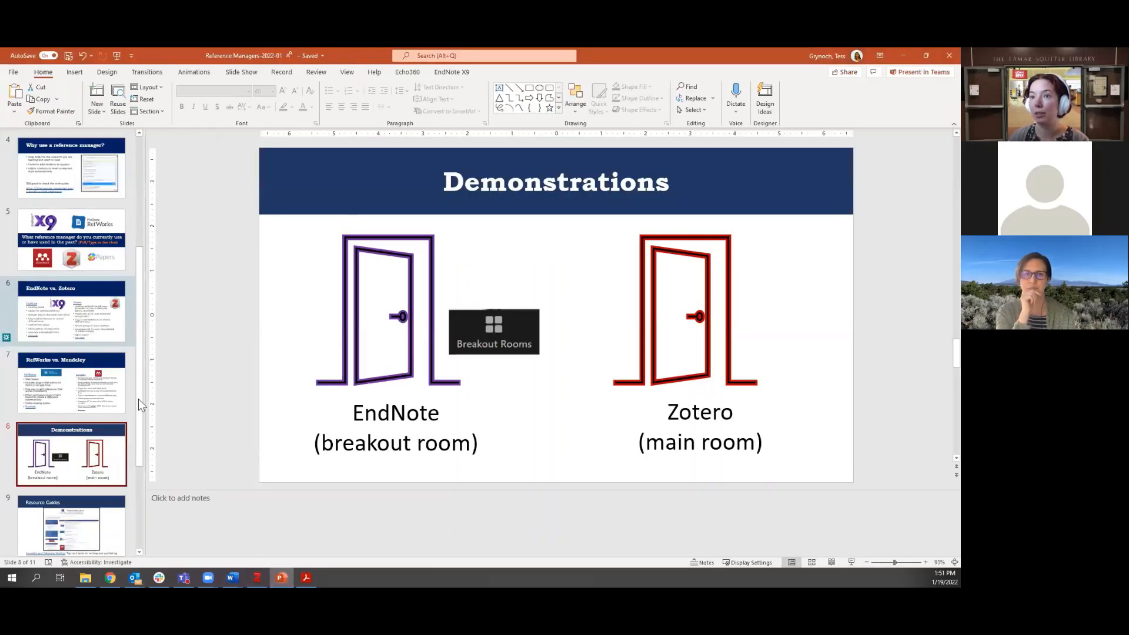
scroll(100, 397, down, 3)
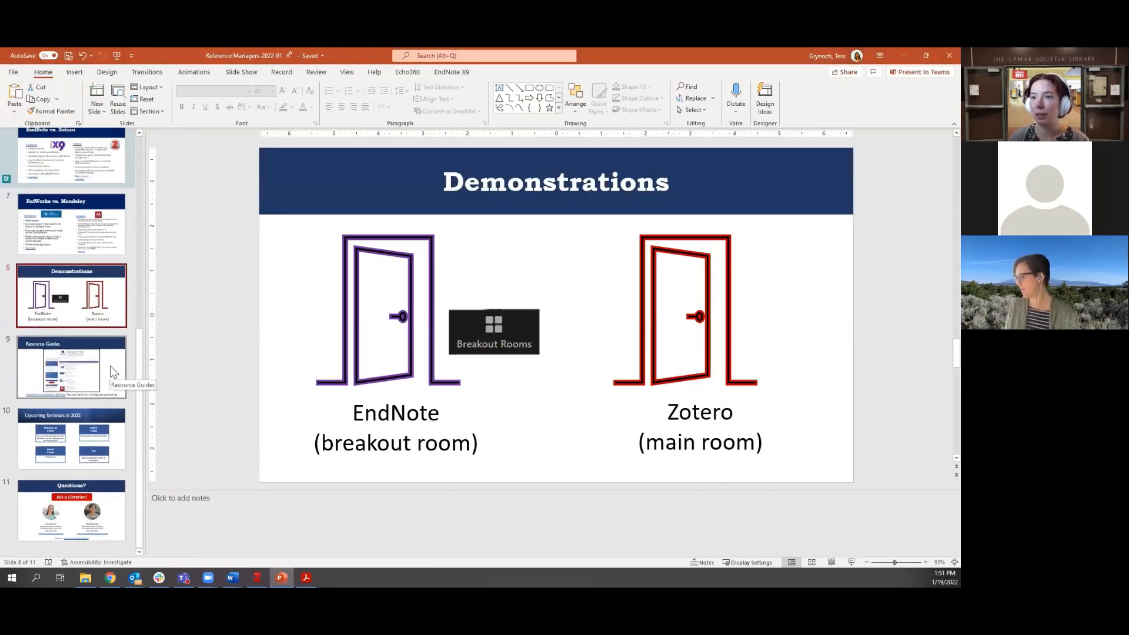
click(111, 369)
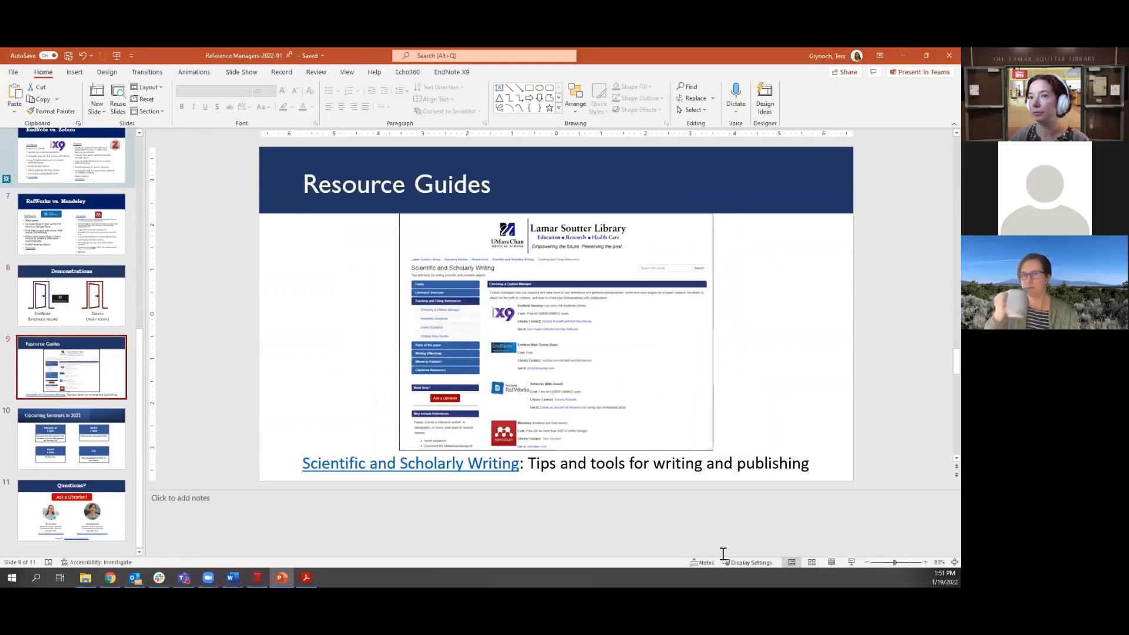